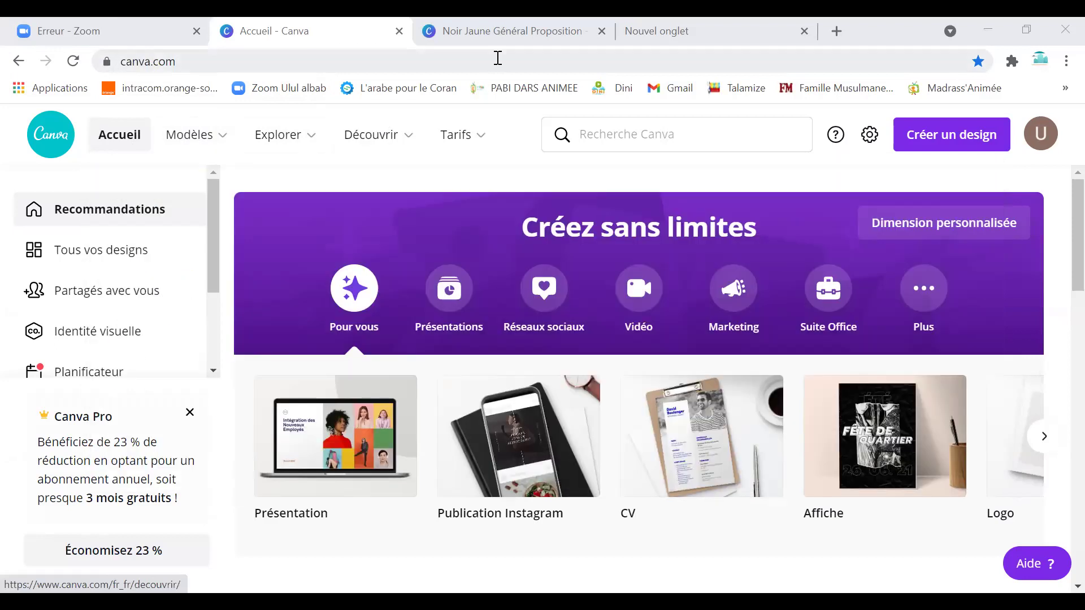
Browse the Modèles, Explorer, Découvrir and Tarifs menus on the Canva home page.
{"action": "left_click", "coordinate": [189, 142]}
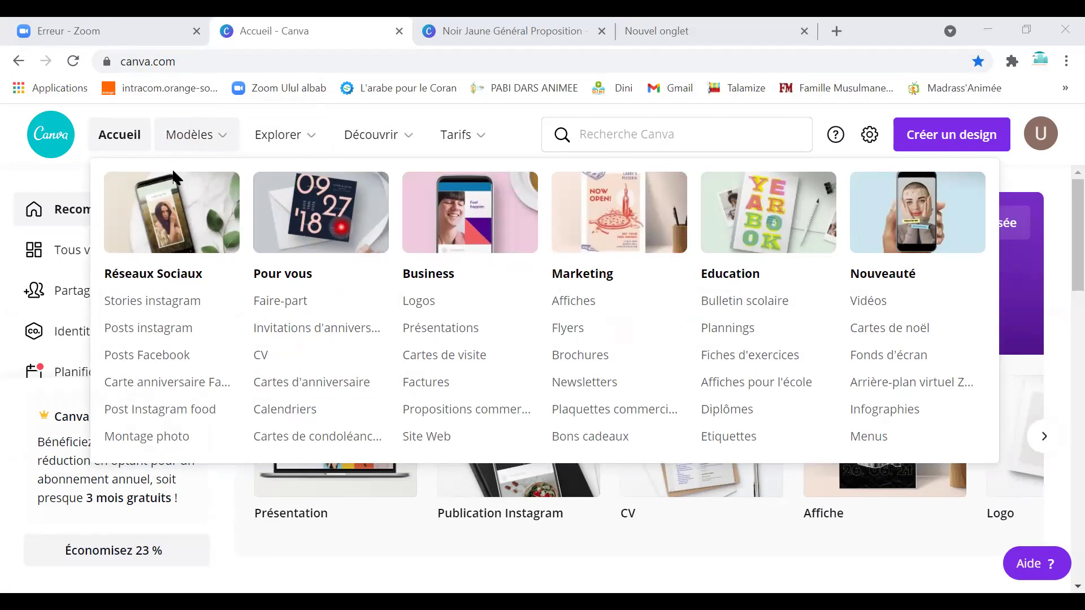
{"action": "mouse_move", "coordinate": [310, 143]}
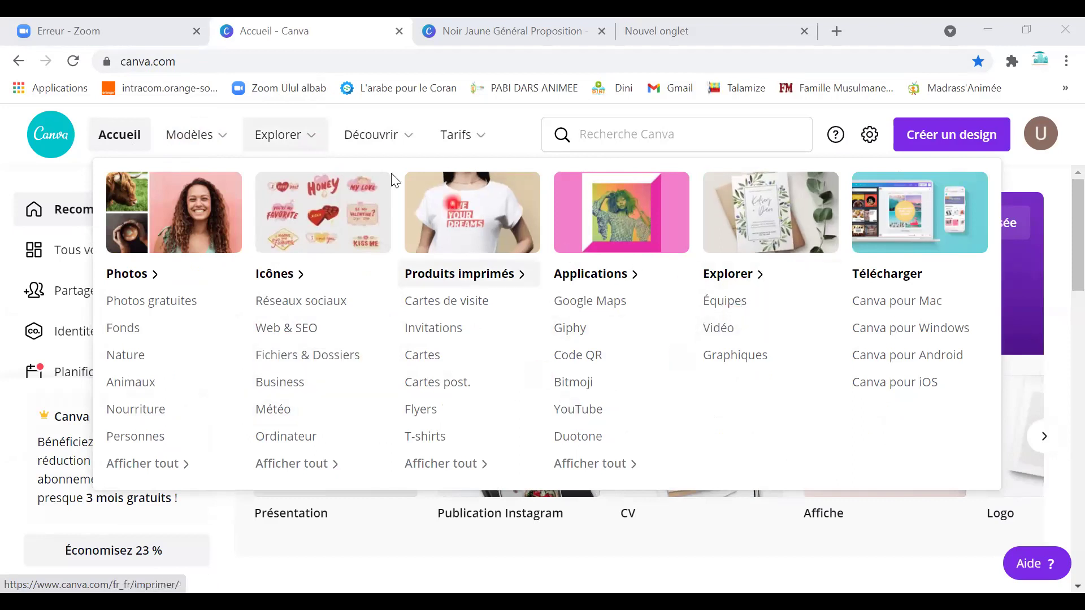
{"action": "mouse_move", "coordinate": [365, 150]}
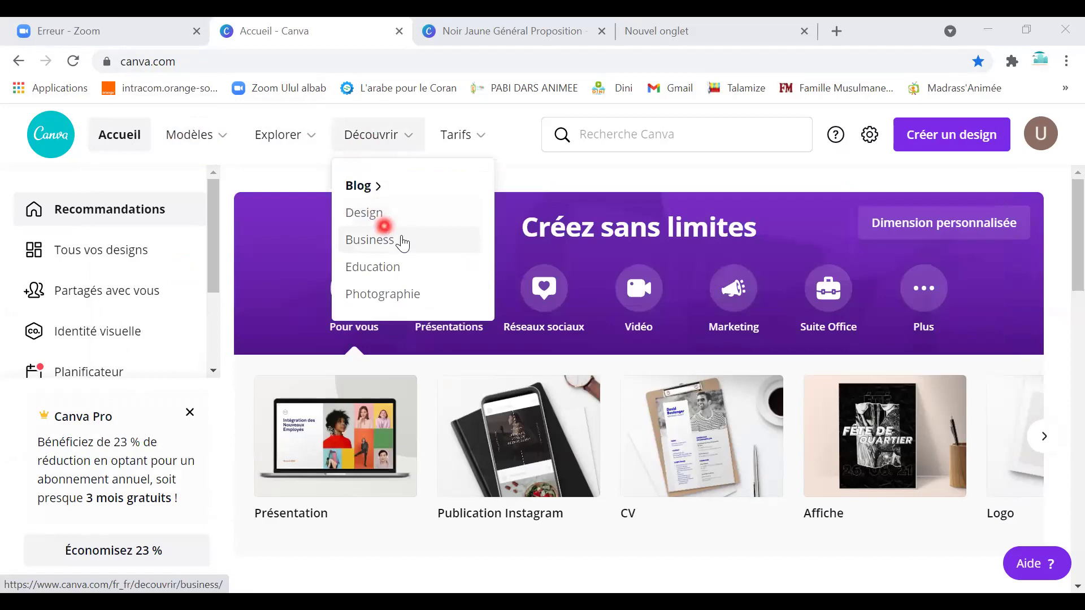
{"action": "mouse_move", "coordinate": [480, 153]}
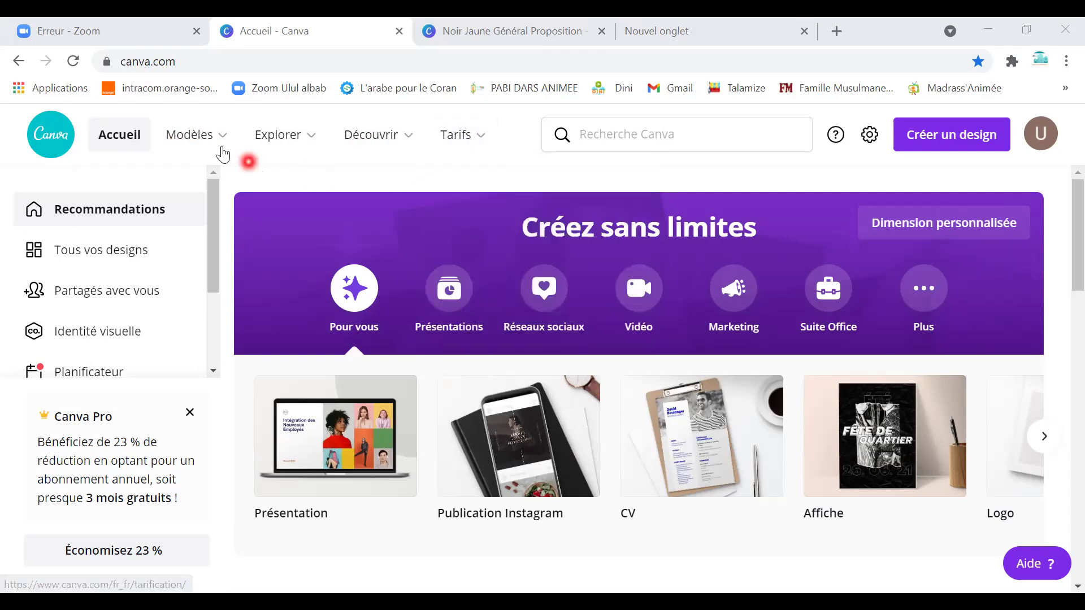
{"action": "mouse_move", "coordinate": [223, 150]}
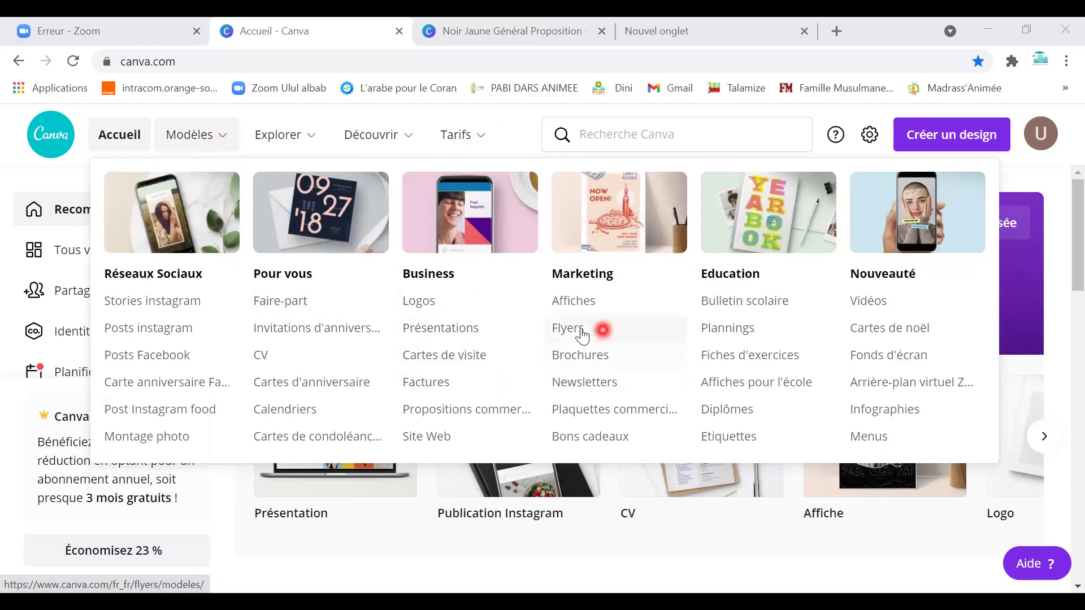
Open the Affiches poster templates page.
{"action": "left_click", "coordinate": [611, 314]}
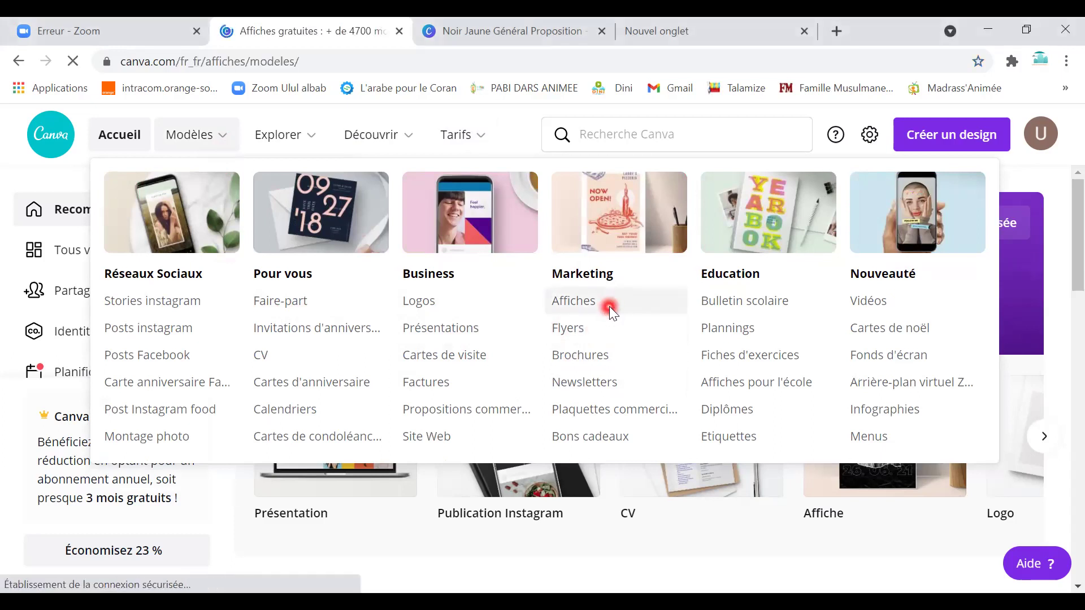
{"action": "scroll", "coordinate": [328, 390], "scroll_direction": "down", "scroll_amount": 5}
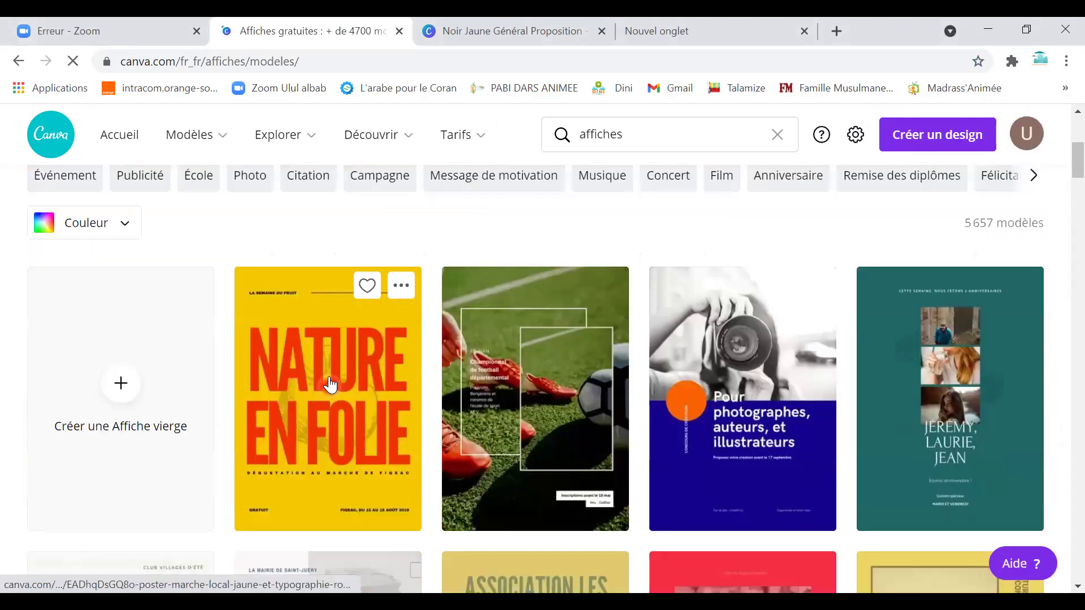
{"action": "scroll", "coordinate": [260, 283], "scroll_direction": "up", "scroll_amount": 6}
{"action": "scroll", "coordinate": [350, 402], "scroll_direction": "down", "scroll_amount": 5}
{"action": "scroll", "coordinate": [357, 345], "scroll_direction": "up", "scroll_amount": 4}
Search templates for 'enfants' and open the 'vêtements pour jouer' template preview.
{"action": "left_click", "coordinate": [628, 136]}
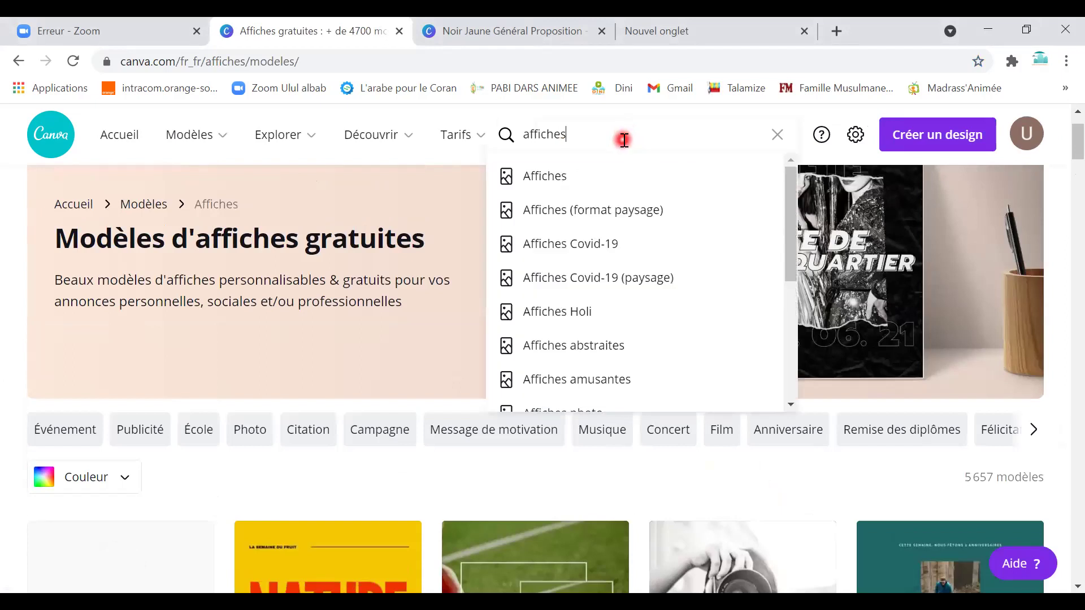
{"action": "double_click", "coordinate": [483, 141]}
{"action": "type", "text": "enfants"}
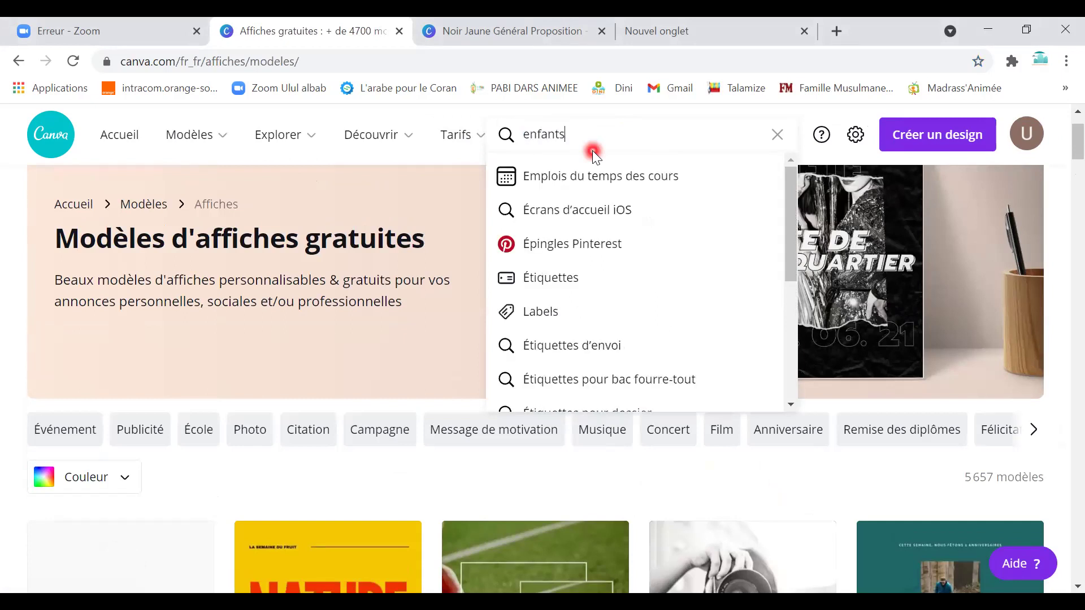
{"action": "key", "text": "Return"}
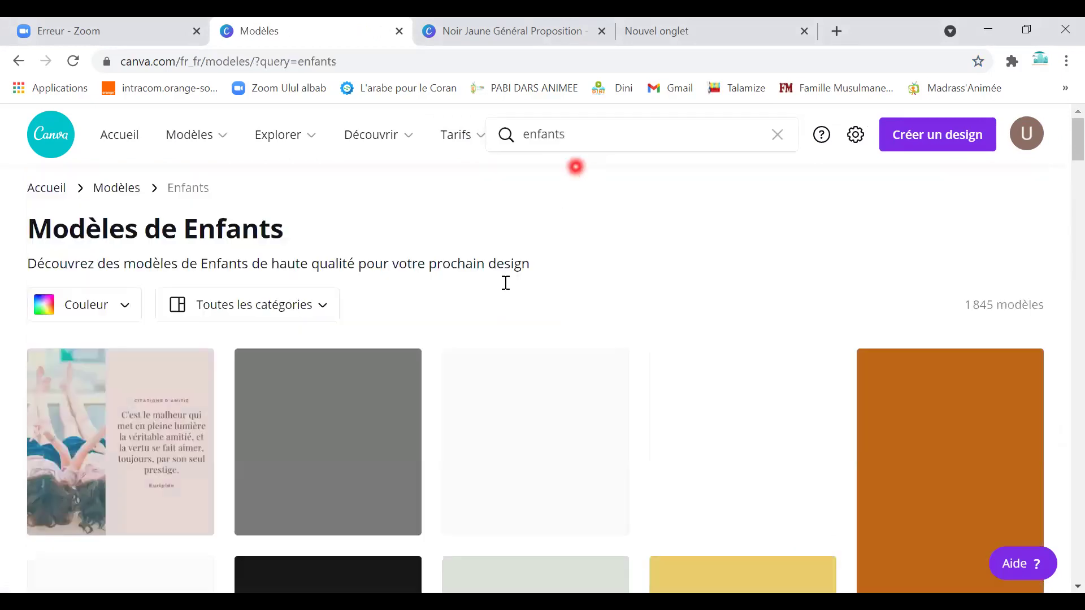
{"action": "scroll", "coordinate": [520, 433], "scroll_direction": "down", "scroll_amount": 4}
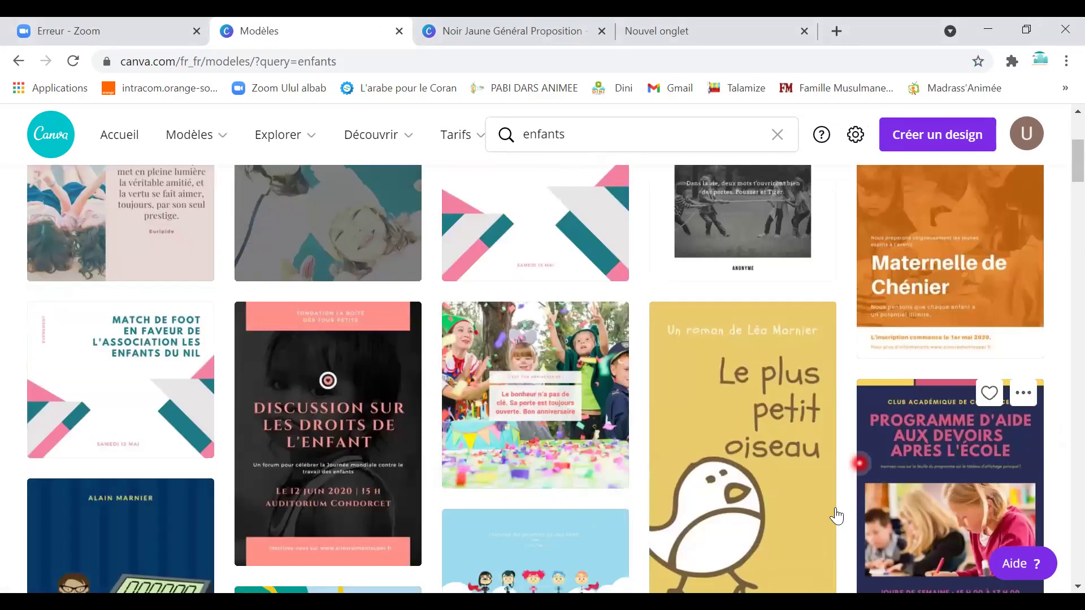
{"action": "scroll", "coordinate": [837, 516], "scroll_direction": "down", "scroll_amount": 3}
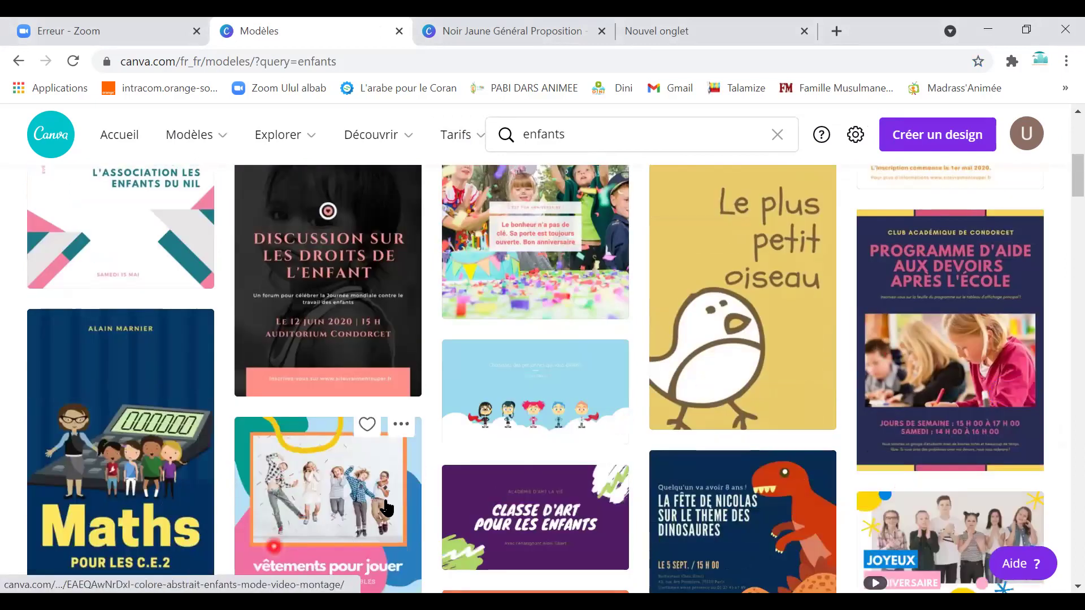
{"action": "left_click", "coordinate": [303, 529]}
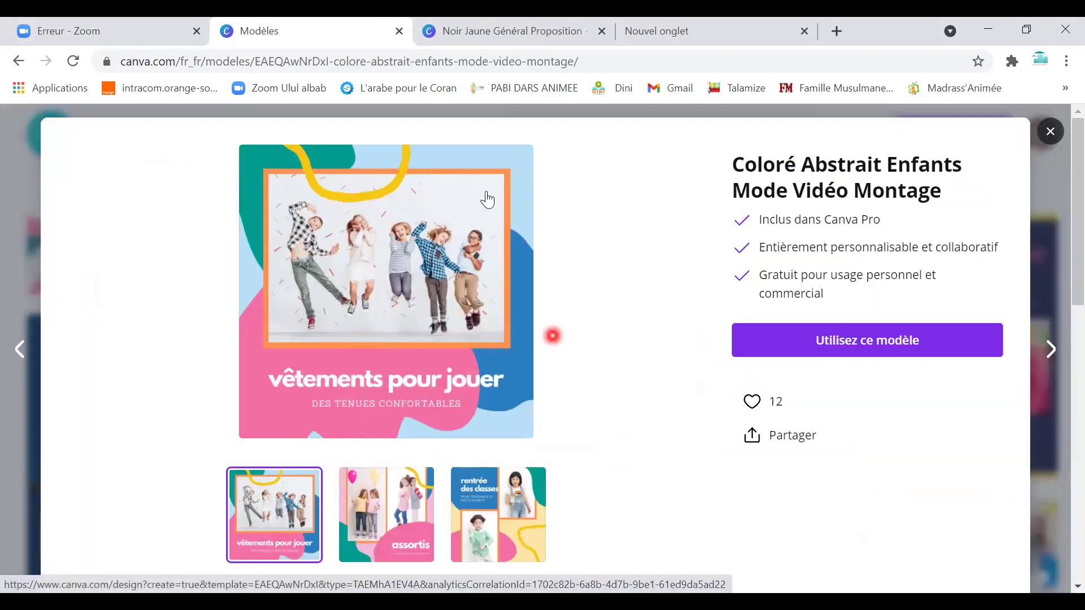
Start a new design from the 'vêtements pour jouer' kids template.
{"action": "left_click", "coordinate": [842, 345]}
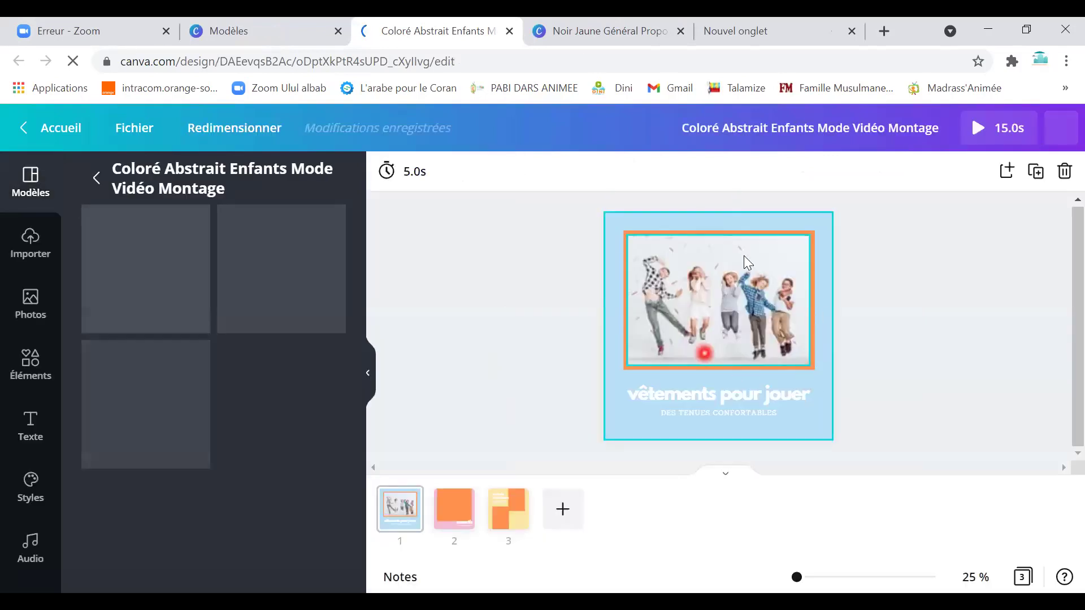
{"action": "left_click", "coordinate": [773, 221]}
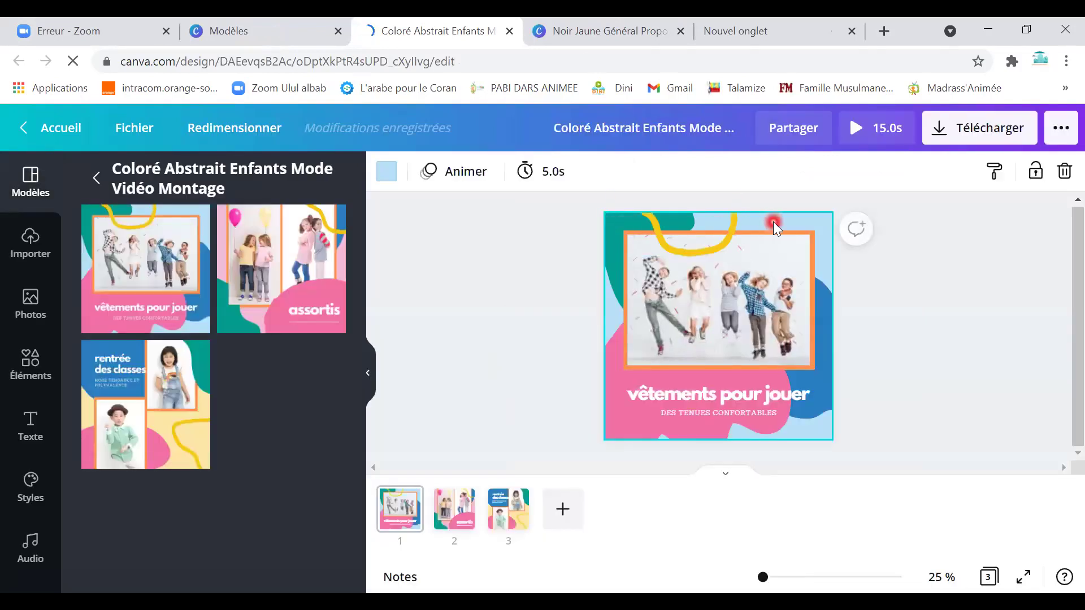
{"action": "double_click", "coordinate": [624, 419]}
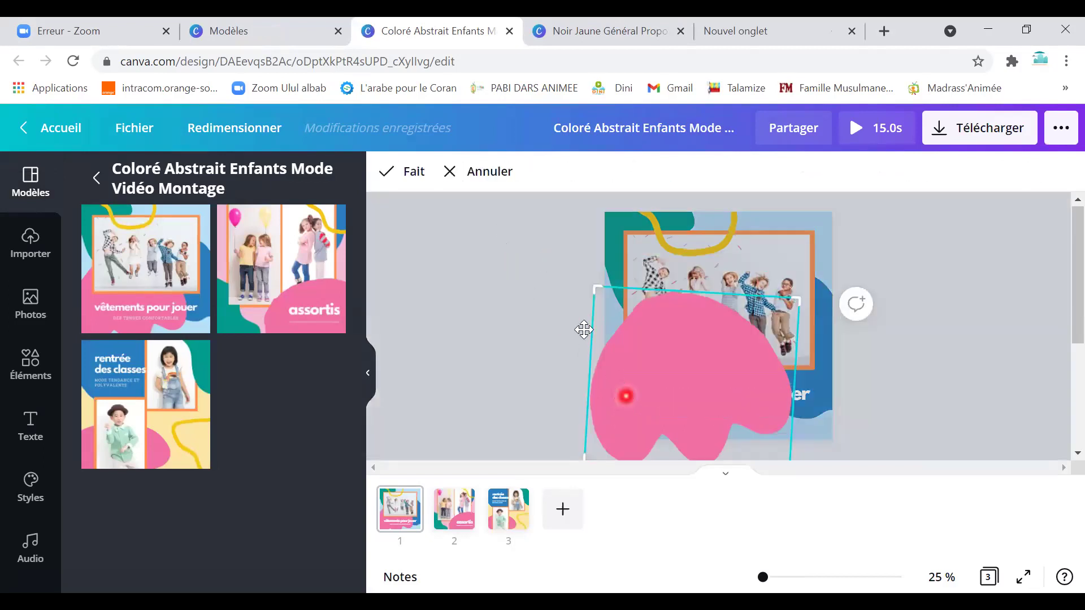
{"action": "left_click", "coordinate": [474, 172]}
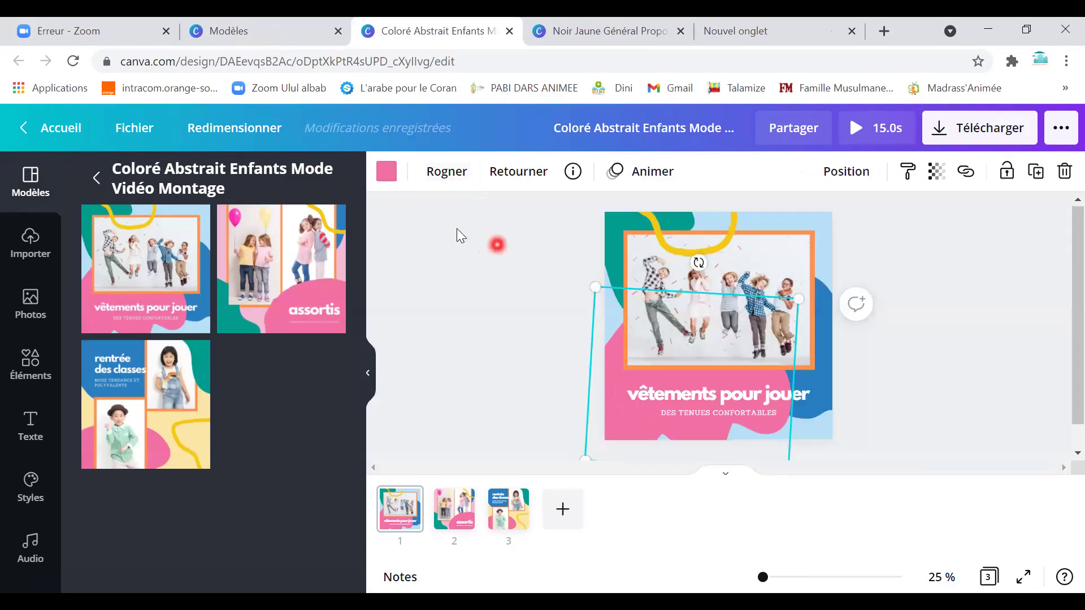
Recolour the pink background blob teal.
{"action": "left_click", "coordinate": [384, 175]}
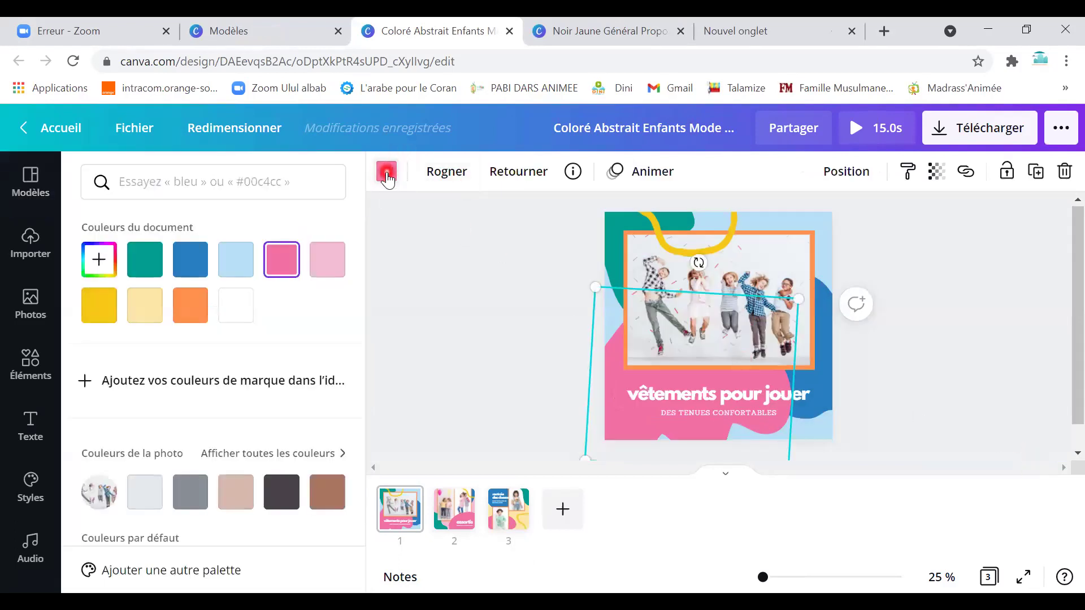
{"action": "left_click", "coordinate": [387, 178]}
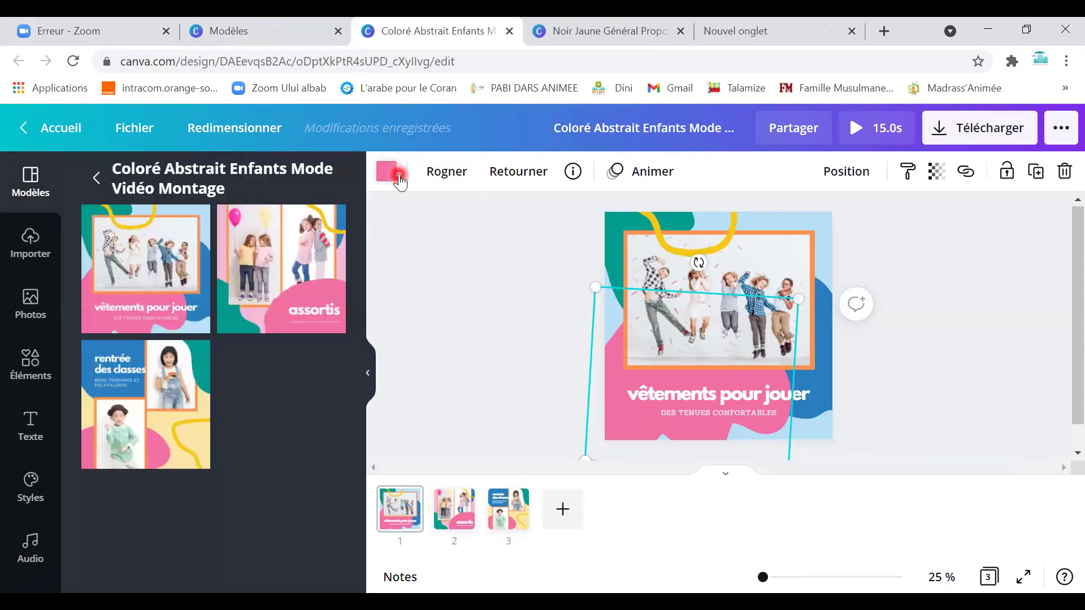
{"action": "left_click", "coordinate": [394, 179]}
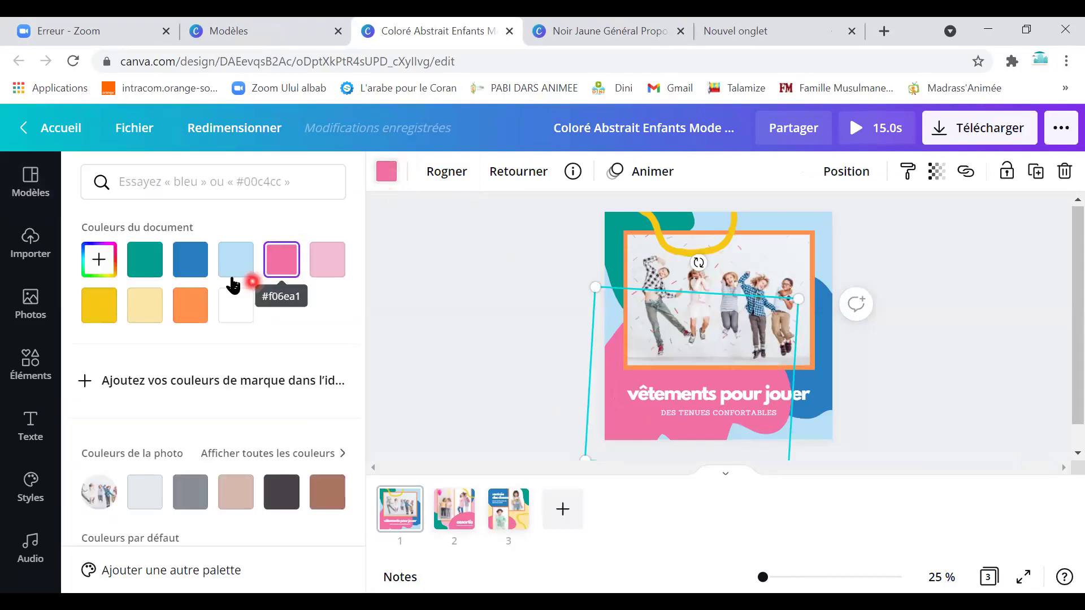
{"action": "scroll", "coordinate": [145, 303], "scroll_direction": "down", "scroll_amount": 4}
{"action": "left_click", "coordinate": [138, 481]}
{"action": "left_click", "coordinate": [134, 470]}
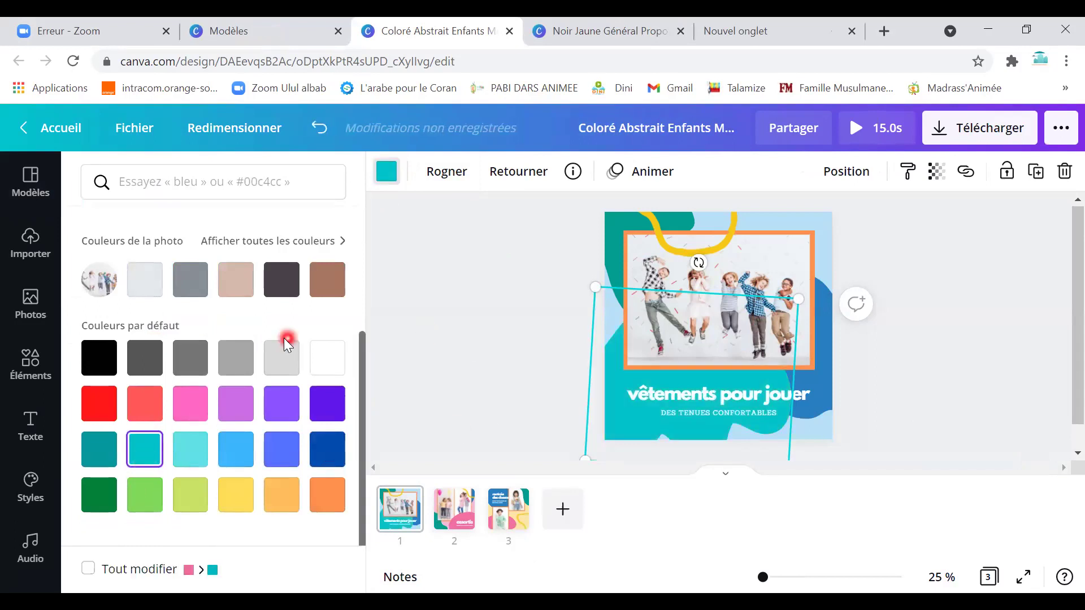
{"action": "scroll", "coordinate": [140, 254], "scroll_direction": "up", "scroll_amount": 3}
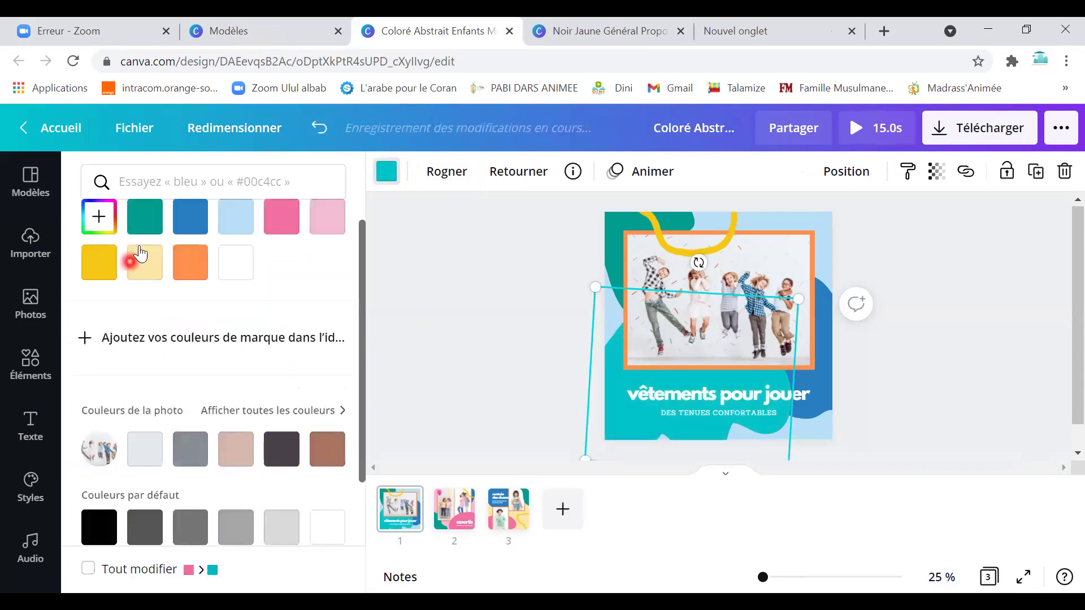
Make the blue blob orange and select the children's photo.
{"action": "left_click", "coordinate": [823, 390]}
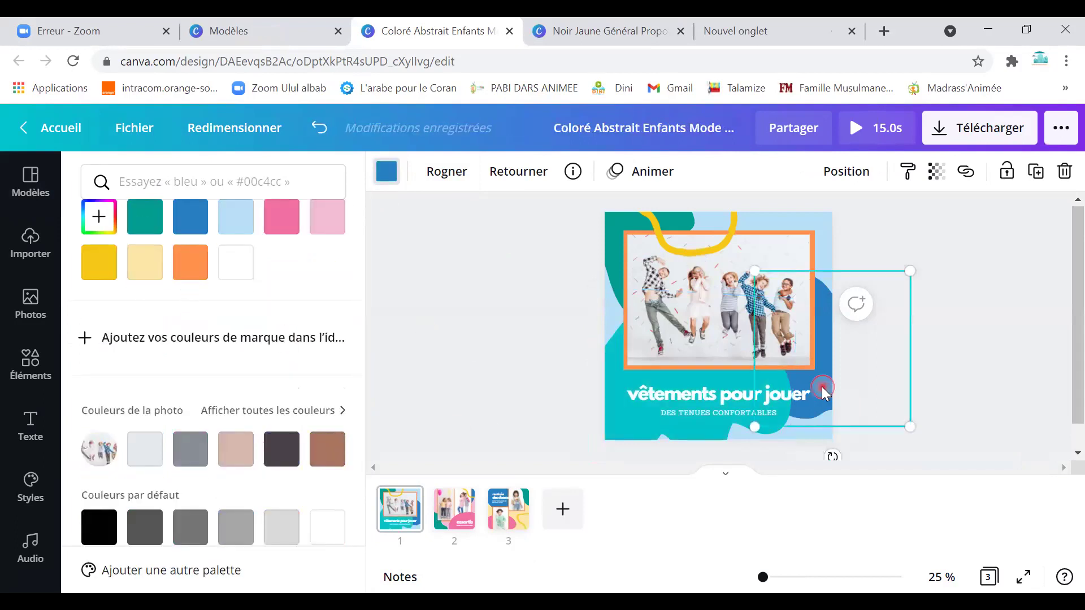
{"action": "left_click", "coordinate": [190, 262]}
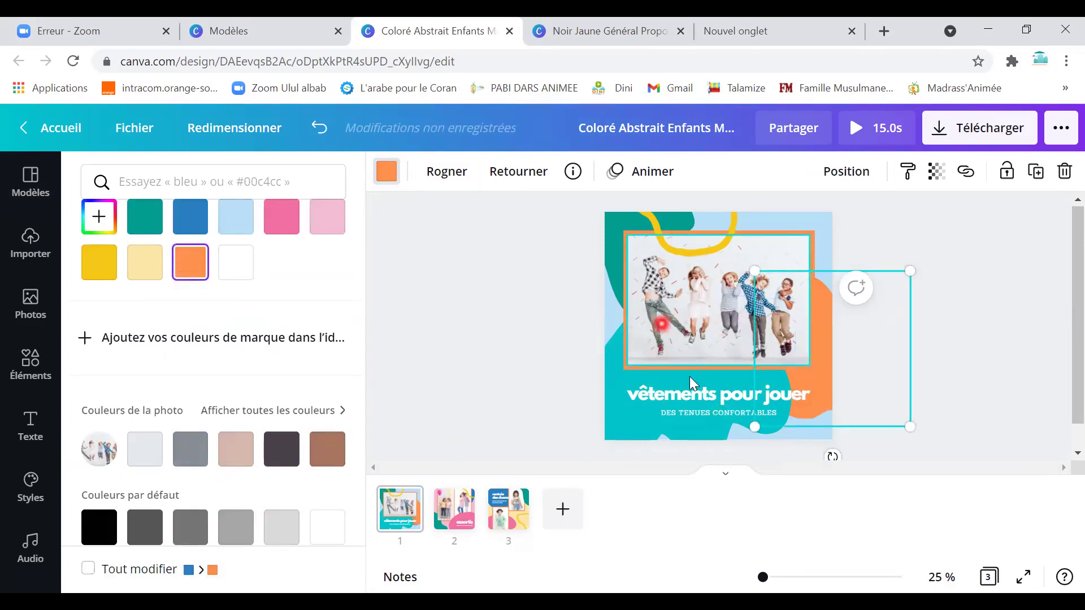
{"action": "left_click", "coordinate": [693, 287]}
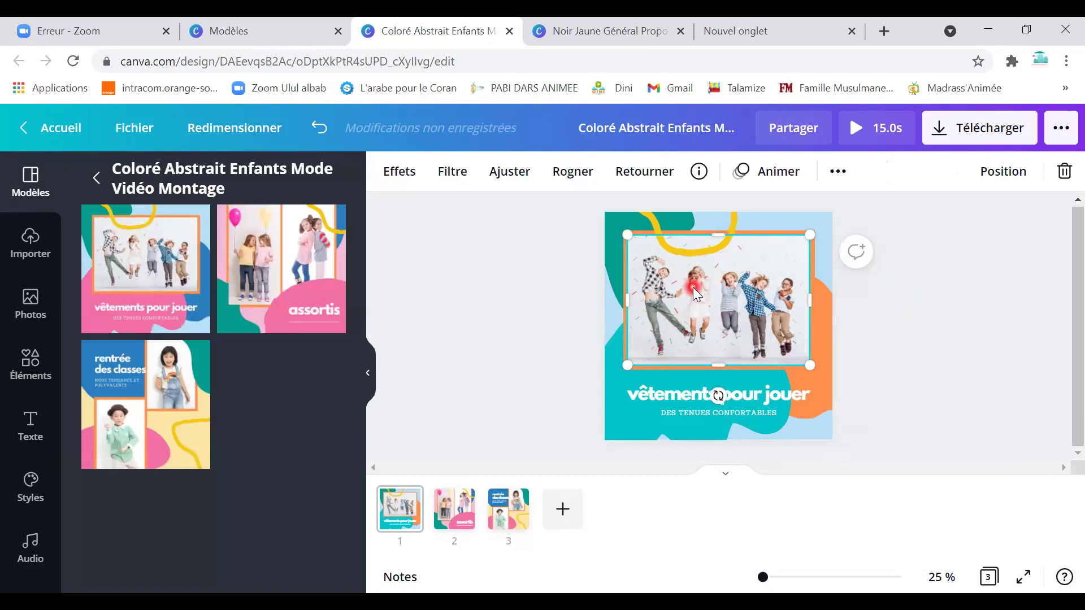
Delete the children's photo from its frame, then start and cancel a file upload.
{"action": "key", "text": "Delete"}
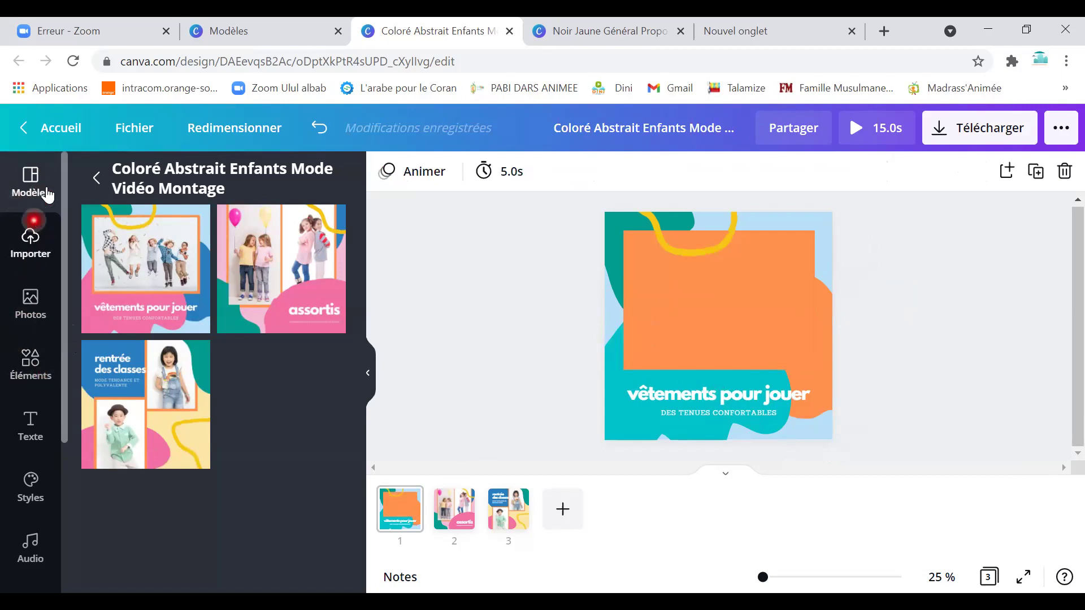
{"action": "left_click", "coordinate": [29, 251]}
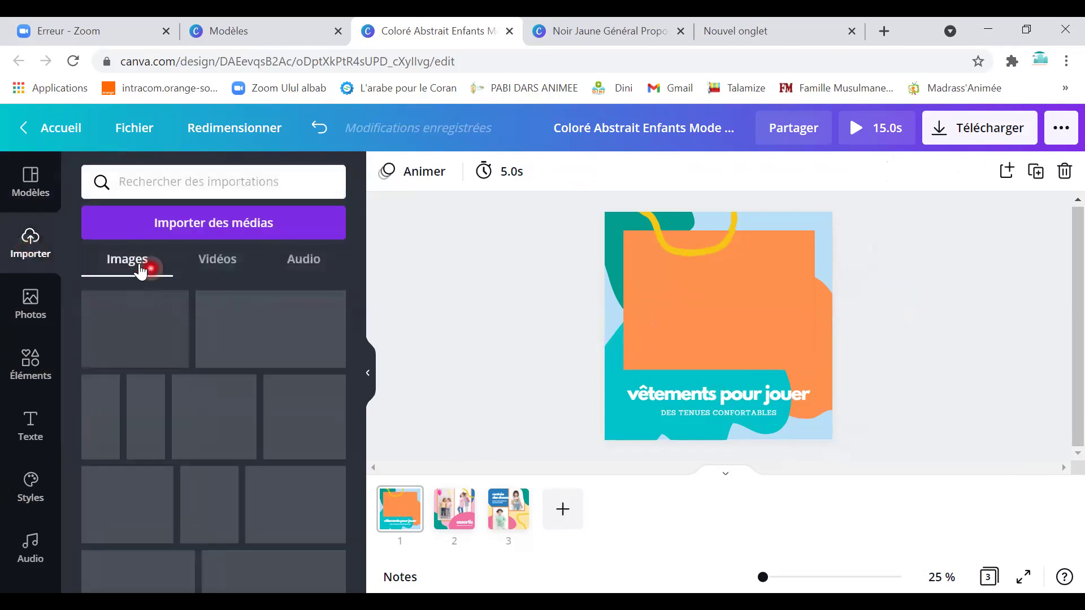
{"action": "left_click", "coordinate": [193, 237]}
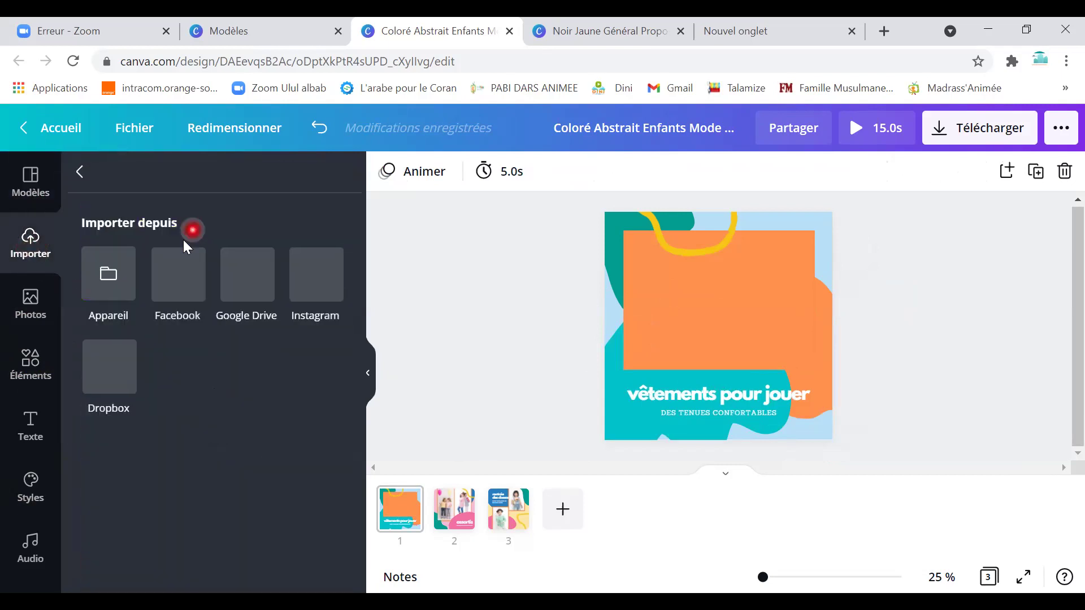
{"action": "left_click", "coordinate": [115, 283]}
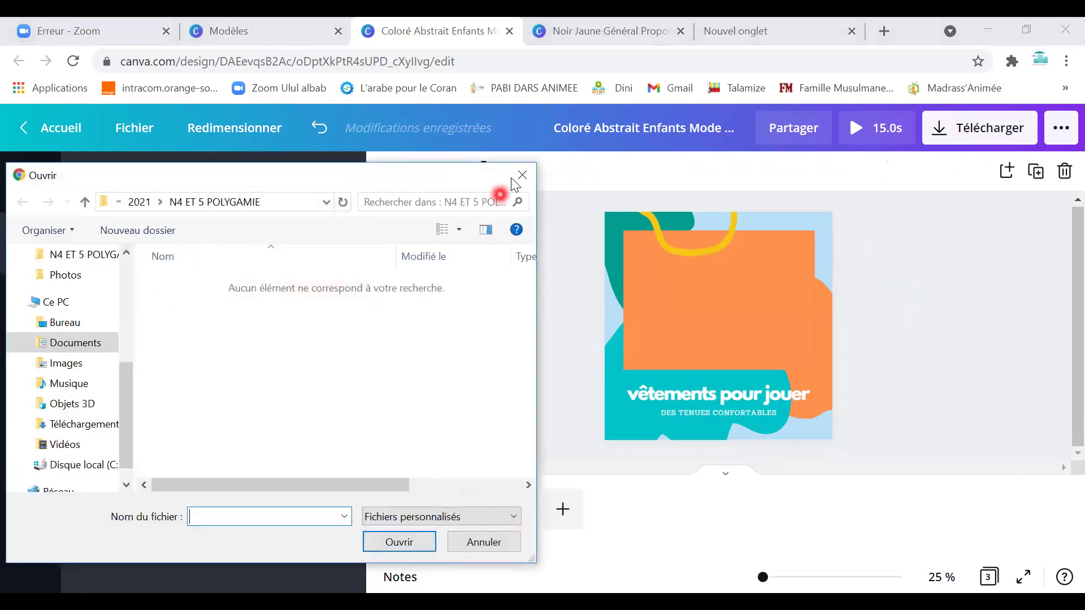
{"action": "left_click", "coordinate": [521, 175]}
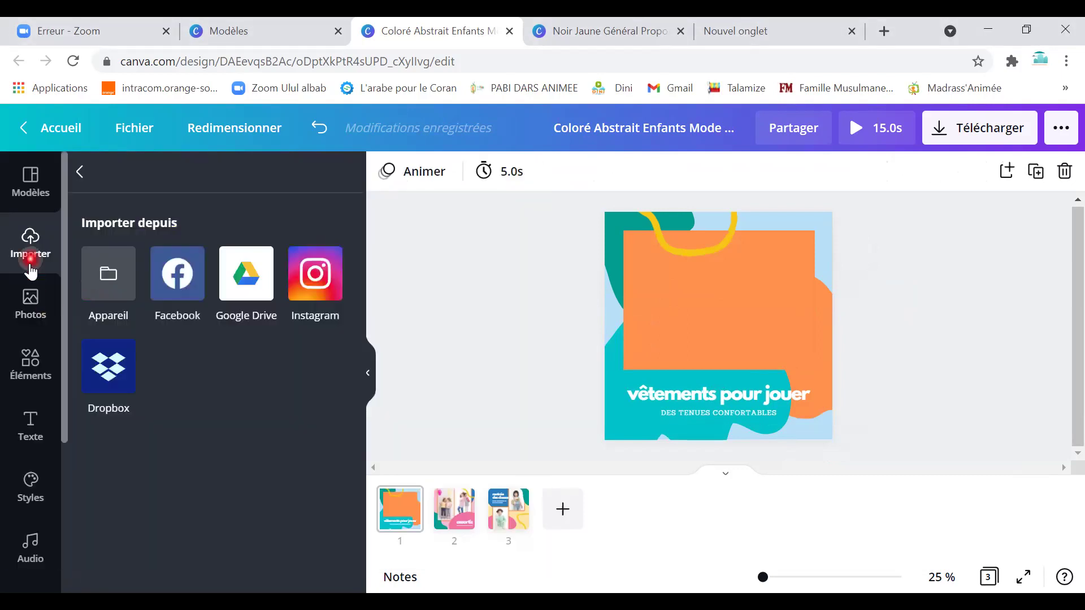
Return to the uploaded images and scroll down to the logos.
{"action": "left_click", "coordinate": [31, 309]}
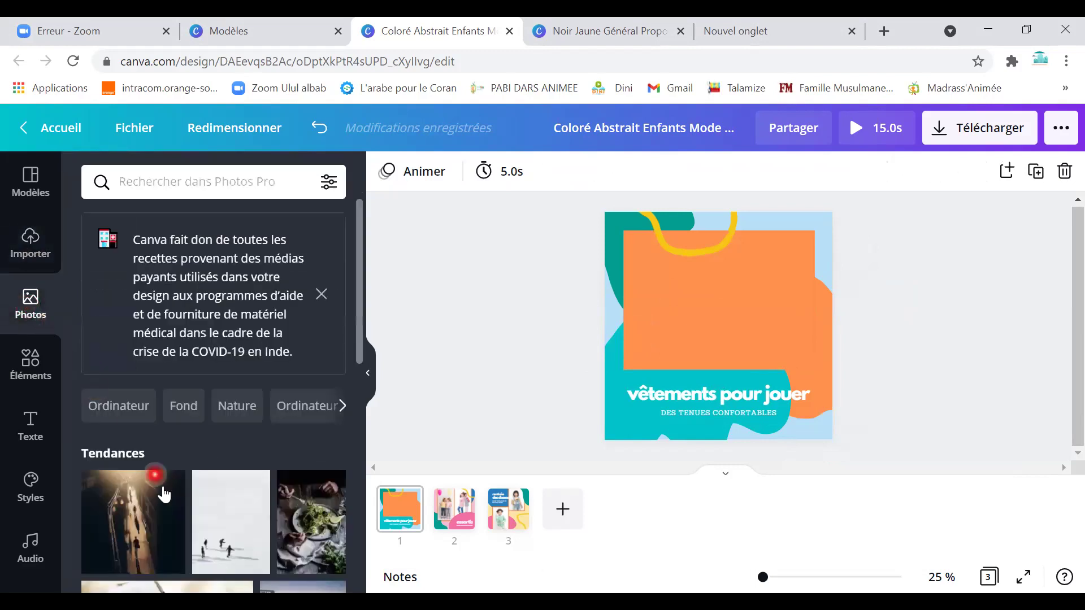
{"action": "left_click", "coordinate": [31, 248]}
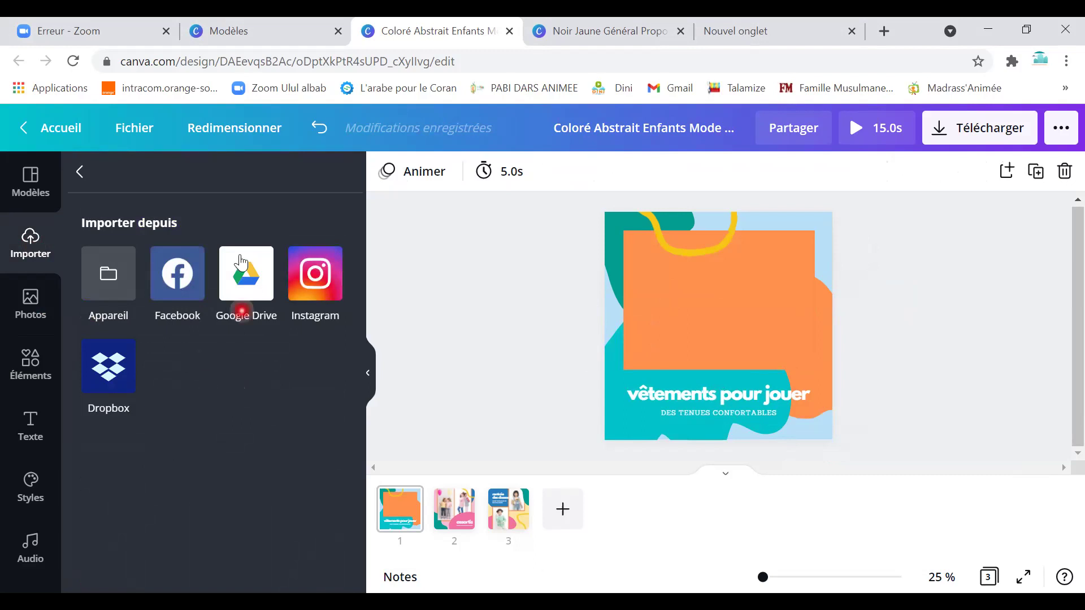
{"action": "left_click", "coordinate": [82, 171]}
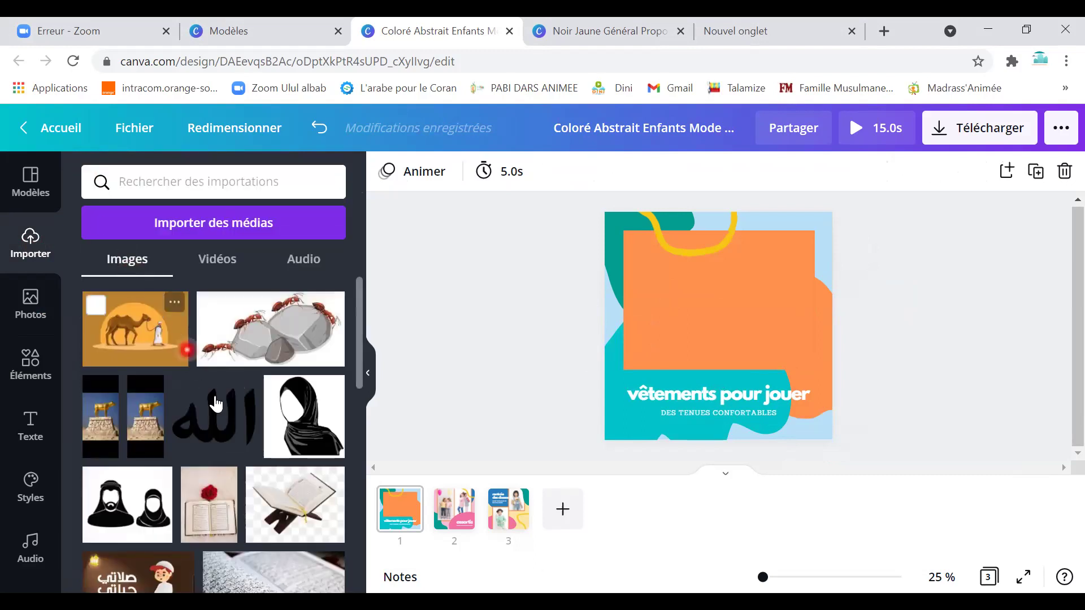
{"action": "scroll", "coordinate": [257, 456], "scroll_direction": "down", "scroll_amount": 10}
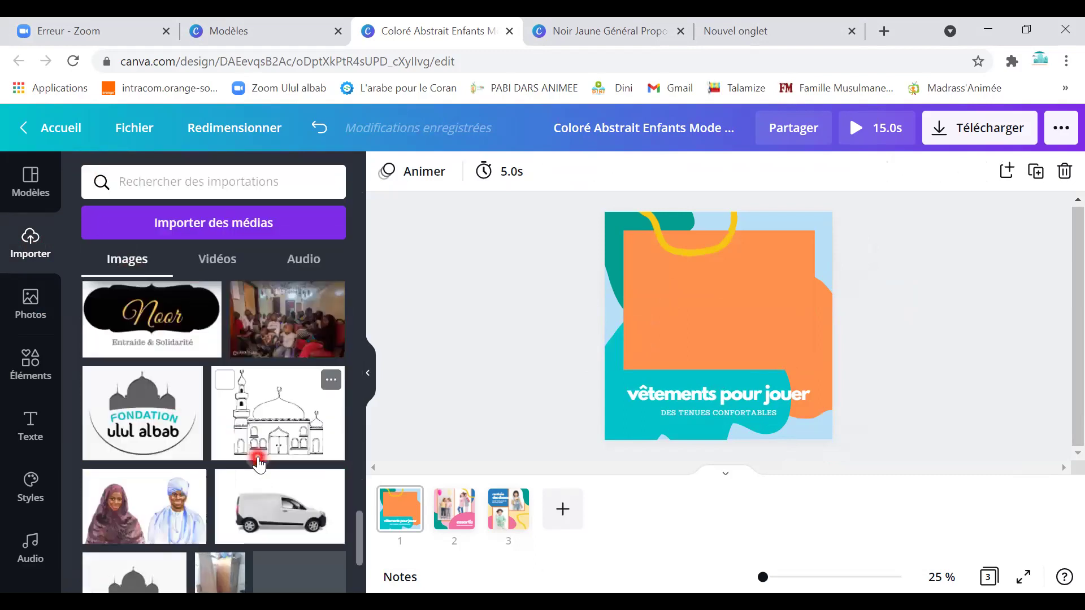
{"action": "scroll", "coordinate": [258, 460], "scroll_direction": "down", "scroll_amount": 3}
Place the Ulul albab logo on the poster and shrink it.
{"action": "left_click", "coordinate": [306, 544]}
{"action": "left_click_drag", "start_coordinate": [306, 544], "coordinate": [790, 343]}
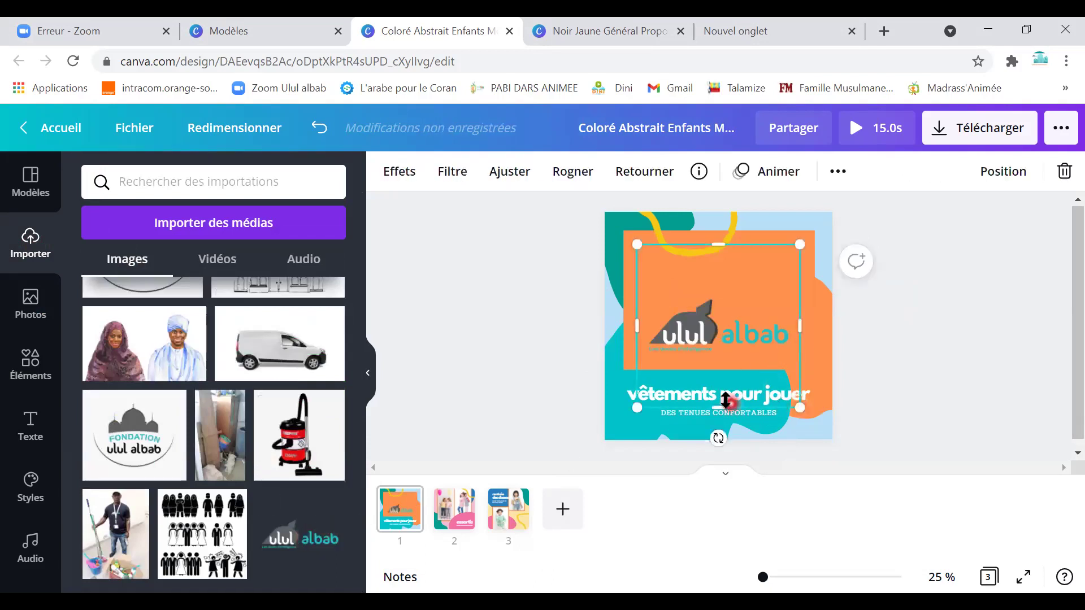
{"action": "left_click_drag", "start_coordinate": [654, 354], "coordinate": [703, 322]}
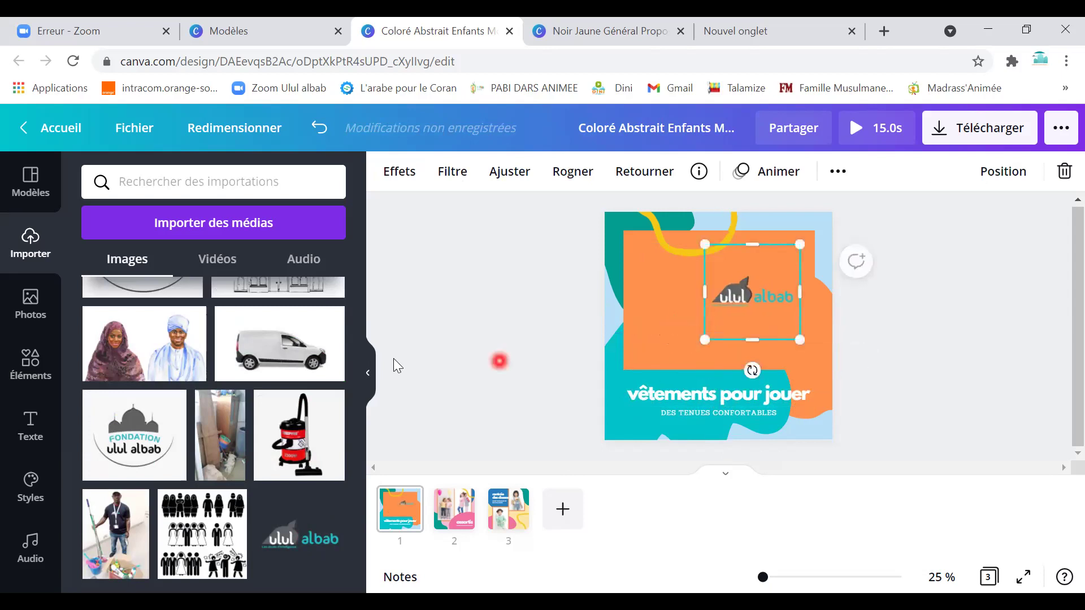
Add the red-headscarf photo to the poster and resize it smaller.
{"action": "scroll", "coordinate": [271, 455], "scroll_direction": "up", "scroll_amount": 10}
{"action": "scroll", "coordinate": [270, 461], "scroll_direction": "up", "scroll_amount": 10}
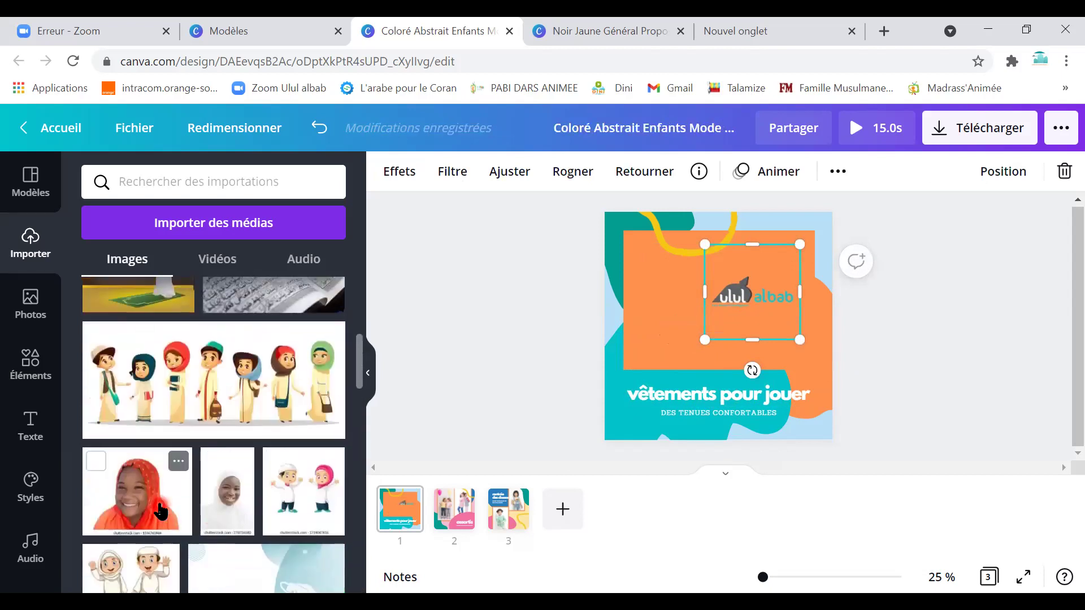
{"action": "left_click", "coordinate": [136, 491]}
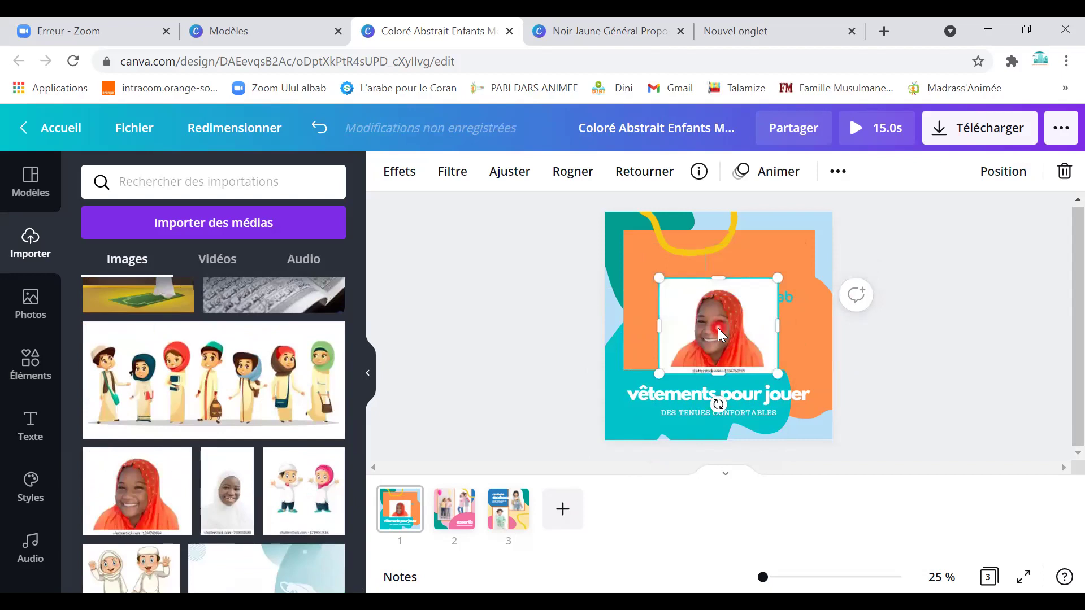
{"action": "right_click", "coordinate": [718, 330]}
{"action": "left_click", "coordinate": [704, 370]}
{"action": "left_click_drag", "start_coordinate": [717, 365], "coordinate": [717, 355]}
{"action": "left_click_drag", "start_coordinate": [670, 287], "coordinate": [679, 292]}
{"action": "left_click", "coordinate": [693, 349]}
{"action": "left_click", "coordinate": [766, 292]}
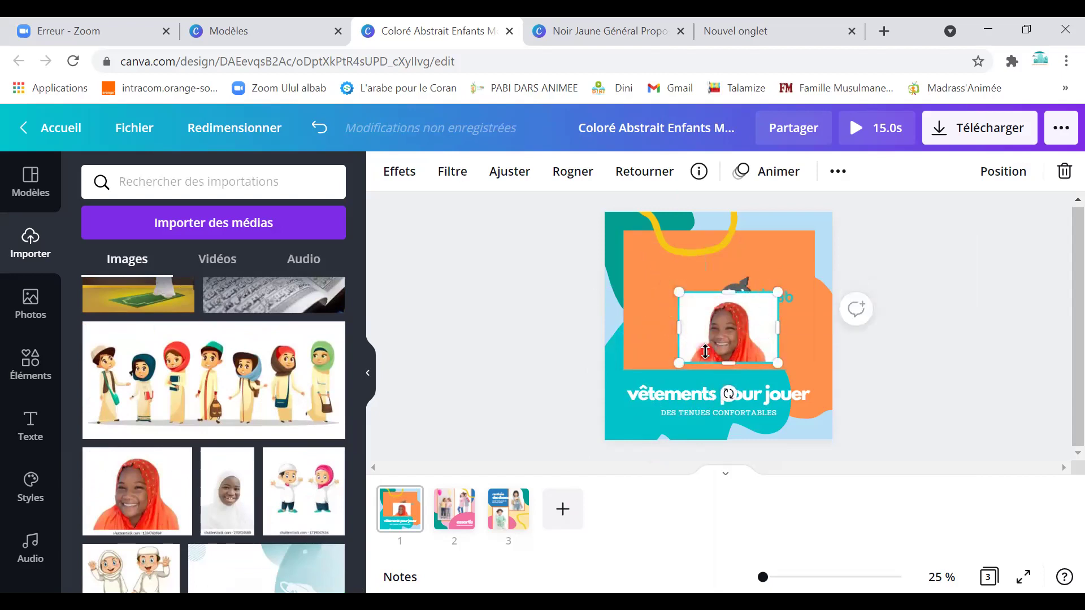
Move the photo lower-left and delete the large orange rectangle.
{"action": "left_click", "coordinate": [824, 341]}
{"action": "left_click_drag", "start_coordinate": [718, 332], "coordinate": [665, 343]}
{"action": "left_click", "coordinate": [763, 350]}
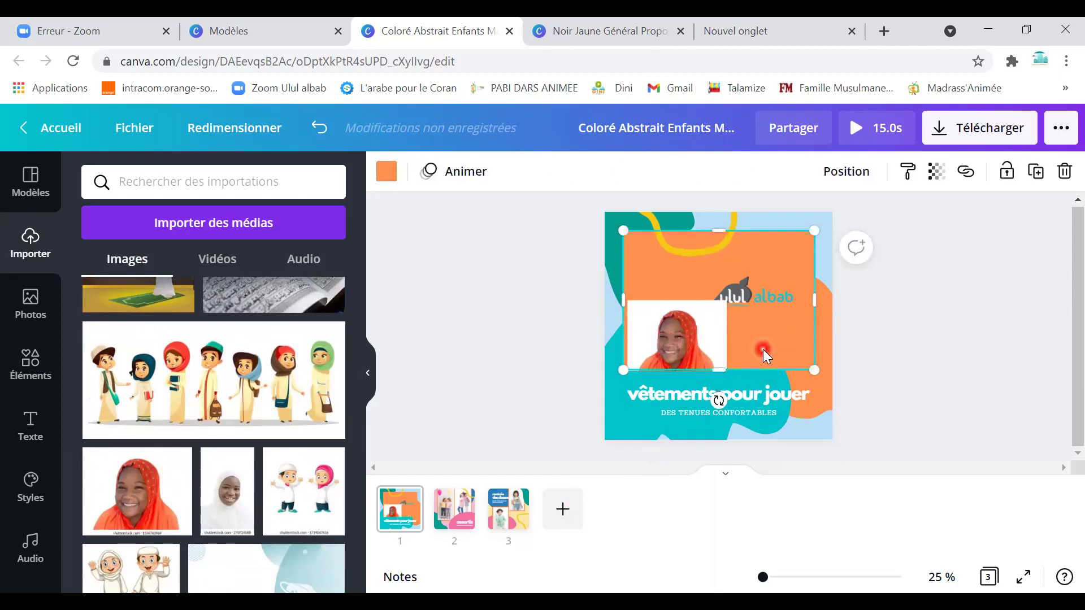
{"action": "key", "text": "Delete"}
Move the Ulul albab logo to the top-right corner and select the page background.
{"action": "left_click", "coordinate": [695, 345]}
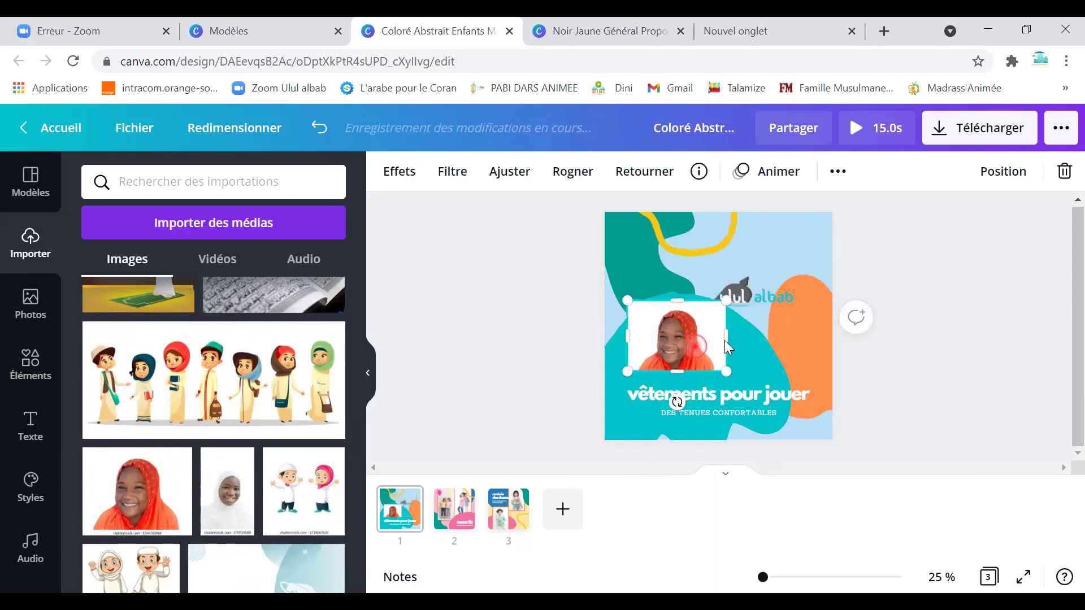
{"action": "left_click_drag", "start_coordinate": [769, 309], "coordinate": [795, 260]}
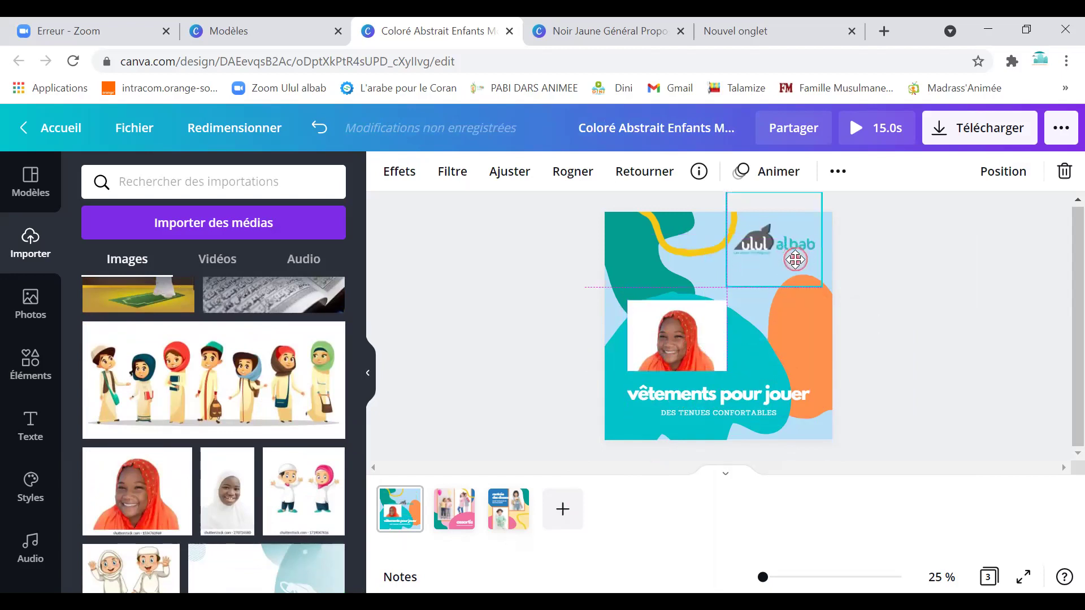
{"action": "left_click", "coordinate": [698, 272]}
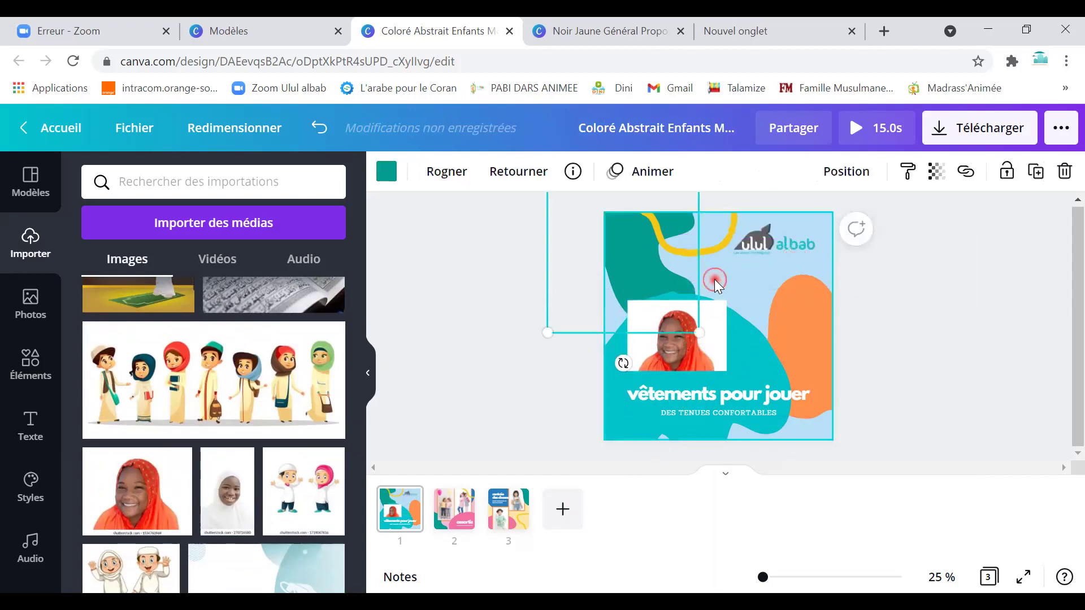
{"action": "left_click", "coordinate": [735, 288]}
{"action": "left_click", "coordinate": [766, 292]}
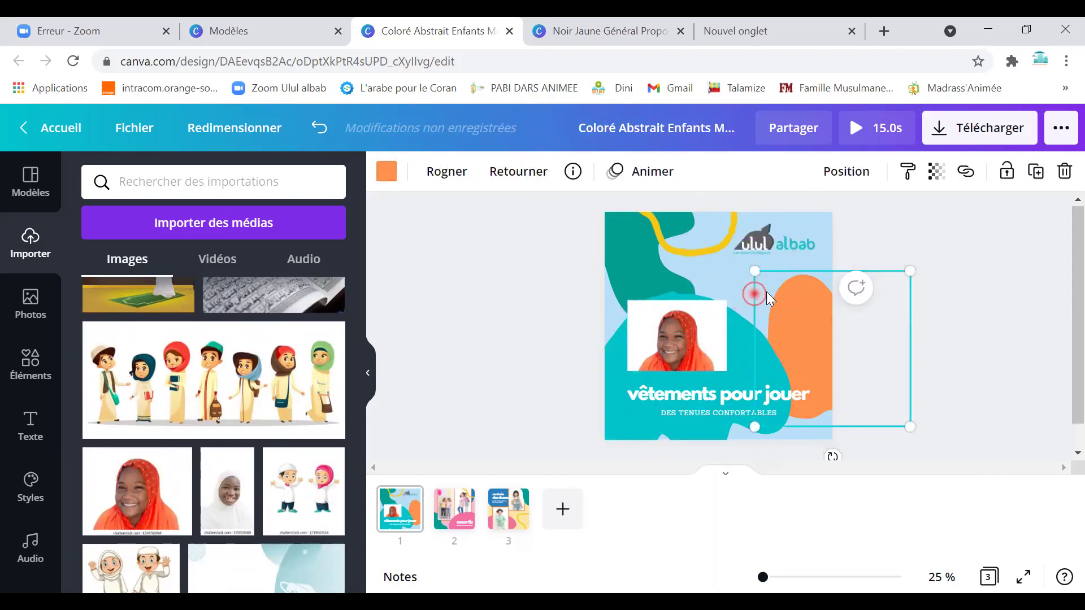
{"action": "left_click", "coordinate": [829, 238]}
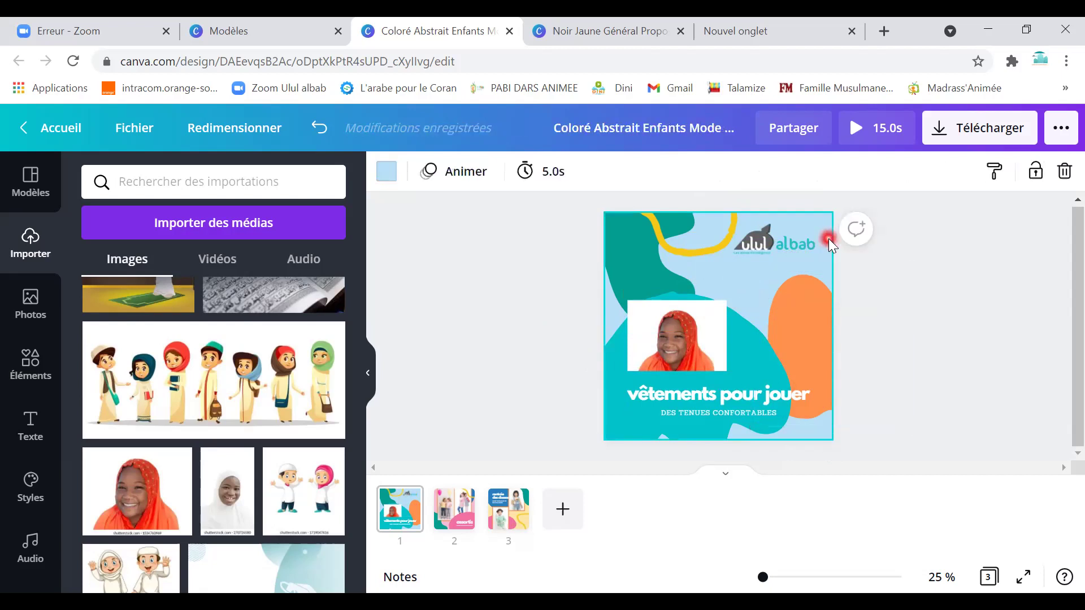
{"action": "left_click", "coordinate": [389, 172]}
Make the background white, recolour the yellow curve dark grey, and reposition the photo.
{"action": "left_click", "coordinate": [282, 305]}
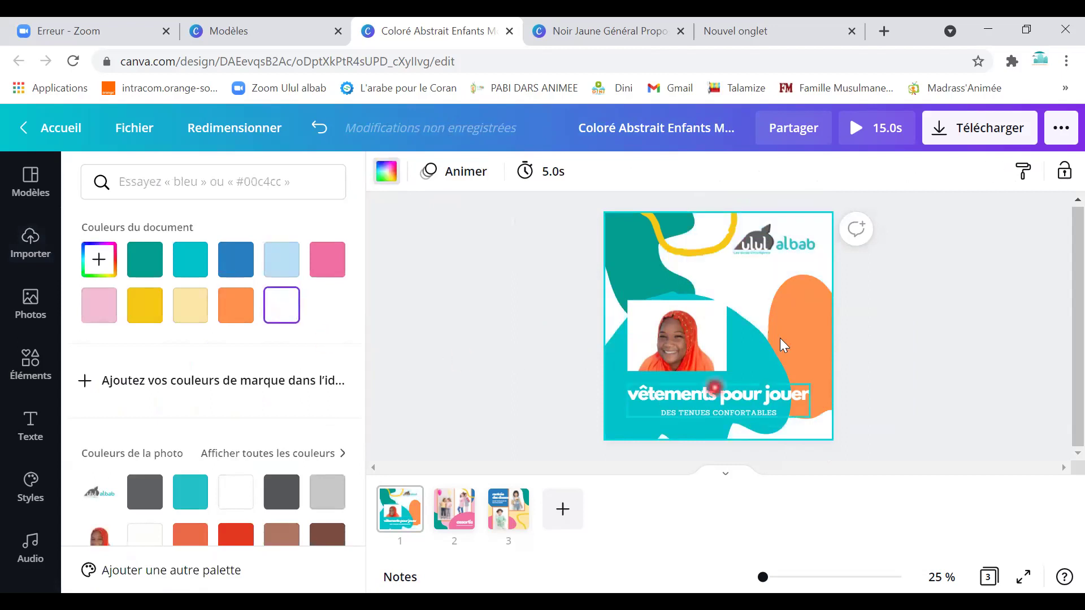
{"action": "left_click_drag", "start_coordinate": [662, 362], "coordinate": [710, 321]}
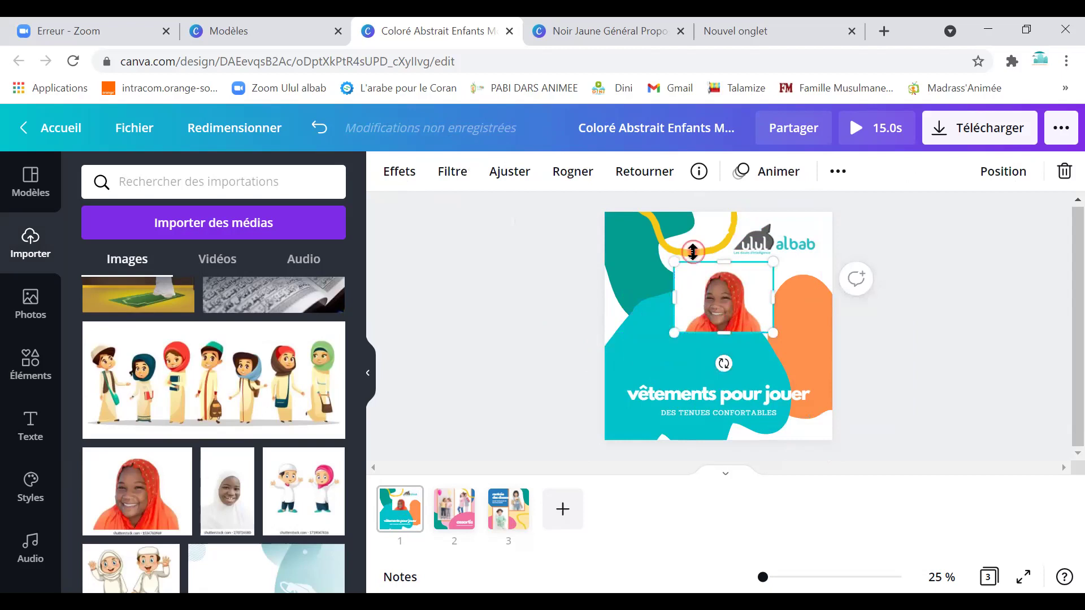
{"action": "left_click", "coordinate": [672, 249]}
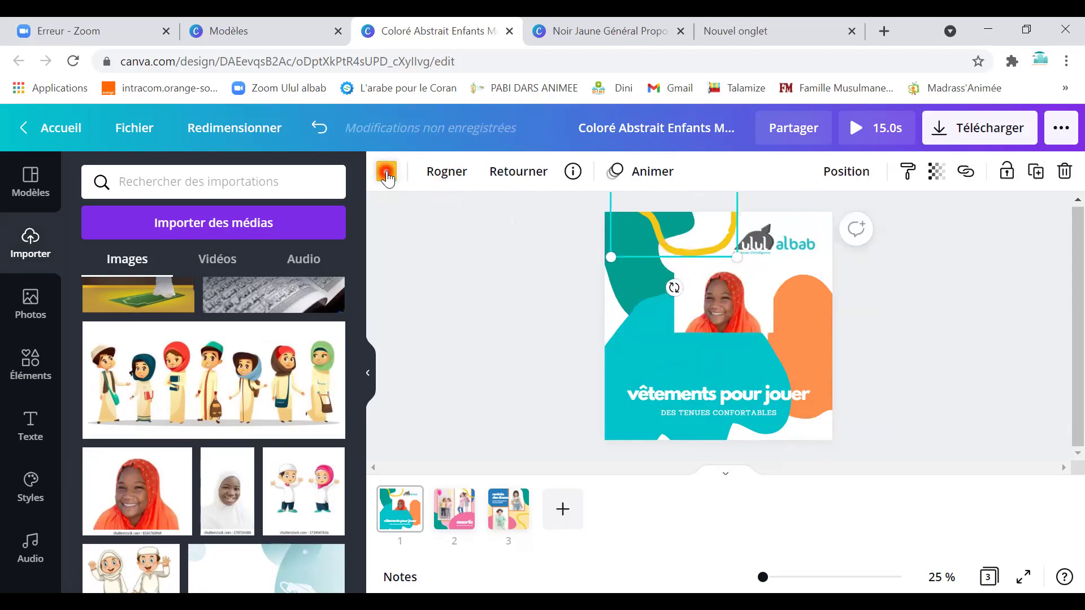
{"action": "left_click", "coordinate": [387, 171]}
{"action": "left_click", "coordinate": [150, 500]}
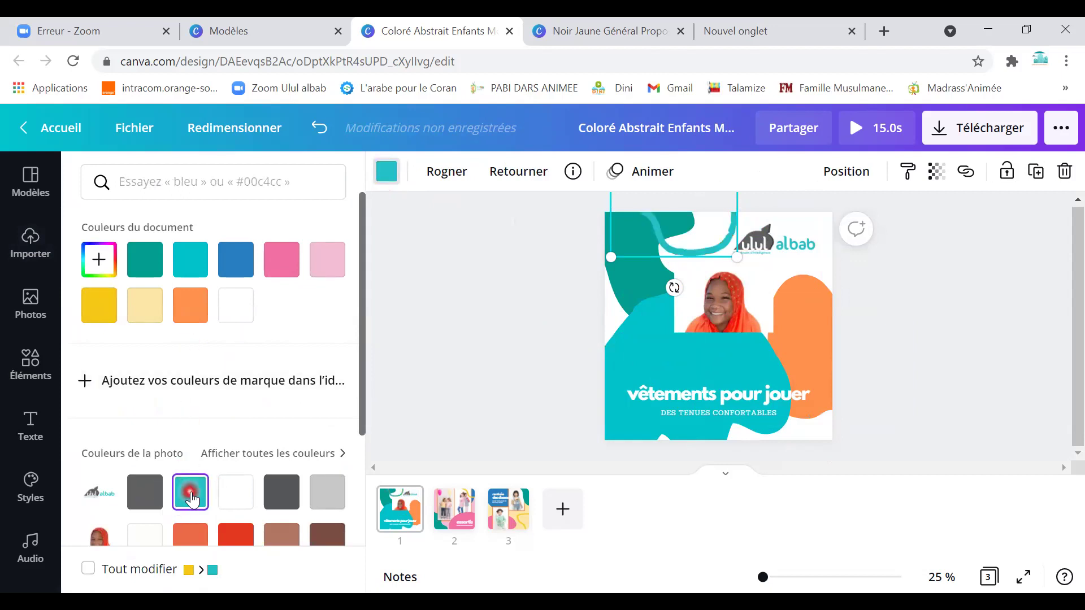
{"action": "left_click", "coordinate": [282, 493]}
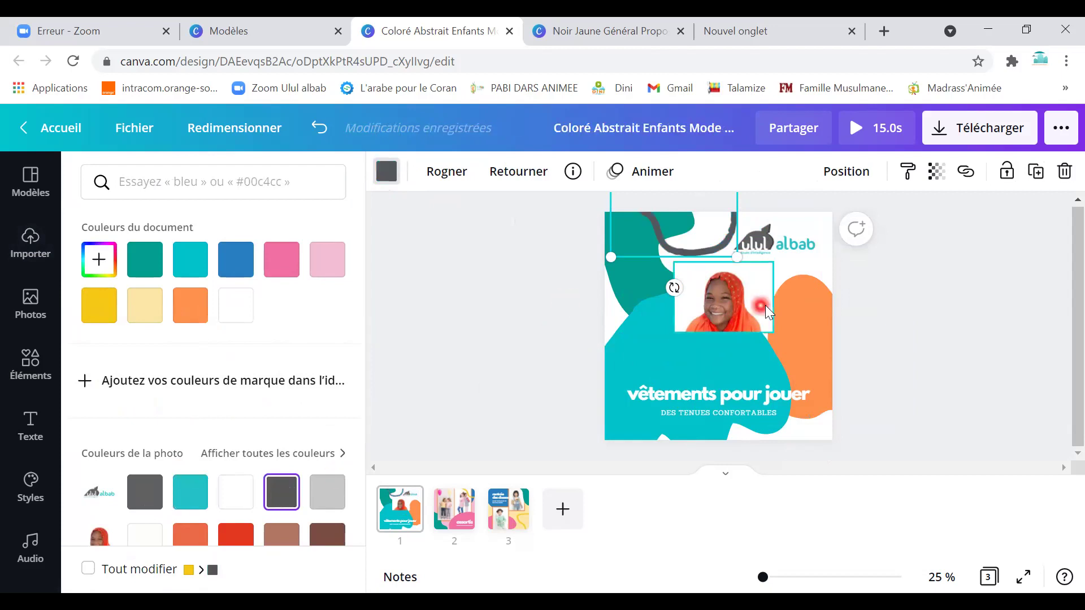
{"action": "left_click_drag", "start_coordinate": [729, 314], "coordinate": [727, 294]}
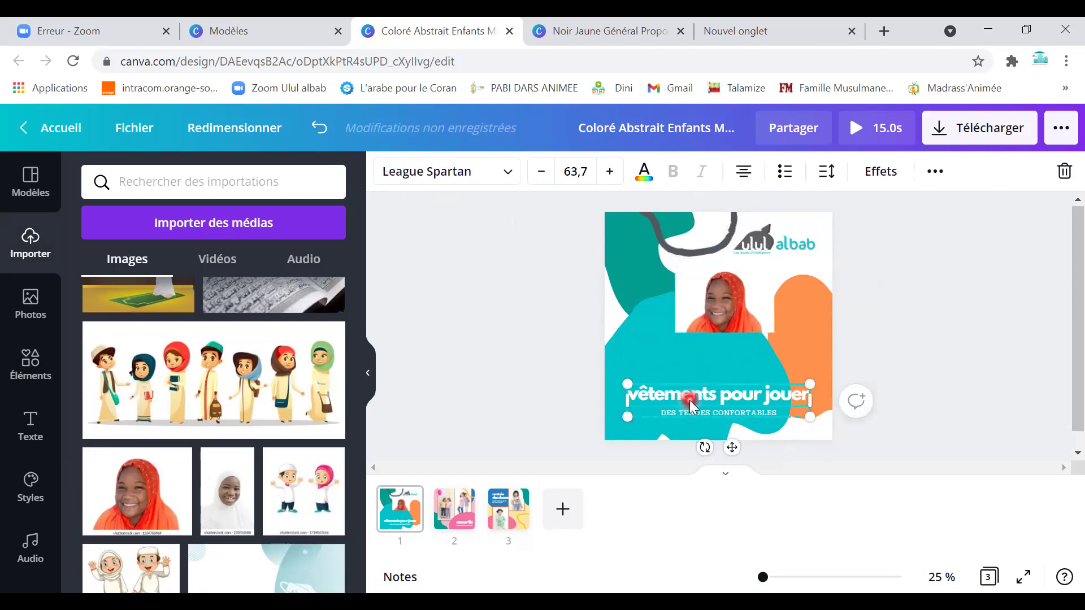
Replace 'vêtements pour jouer' with 'Ulul albab' and delete the DES TENUES CONFORTABLES subtitle.
{"action": "left_click", "coordinate": [715, 395]}
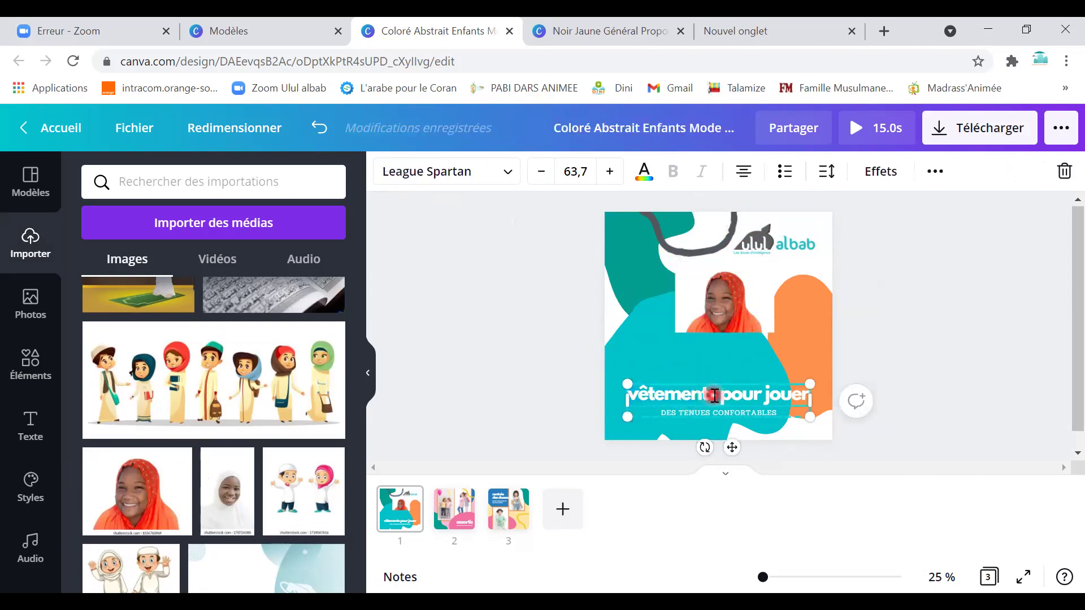
{"action": "left_click", "coordinate": [716, 397]}
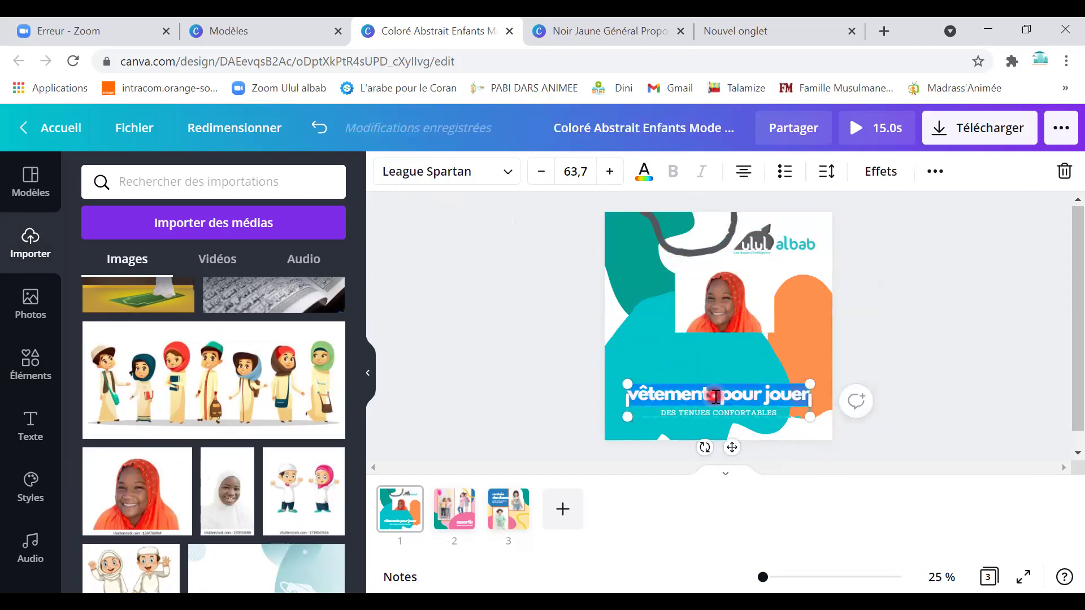
{"action": "key", "text": "BackSpace"}
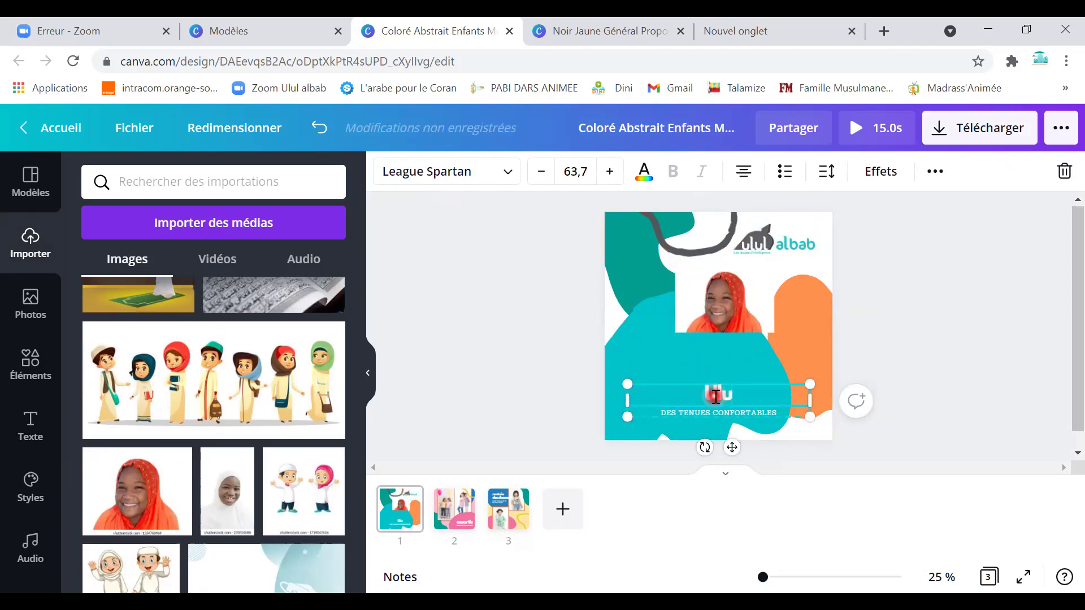
{"action": "type", "text": "Ulul albab"}
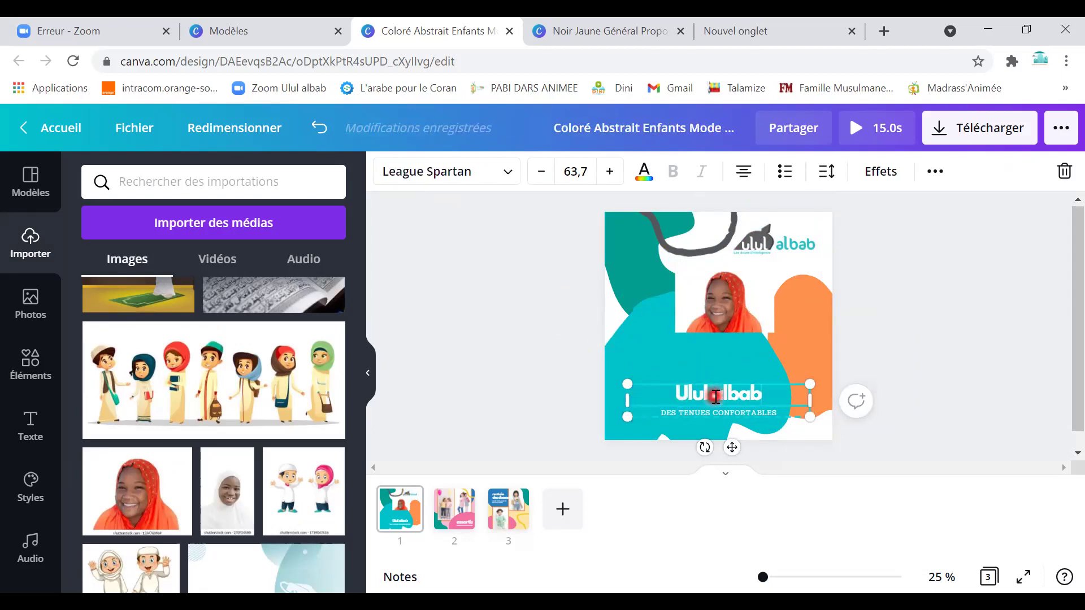
{"action": "triple_click", "coordinate": [701, 410]}
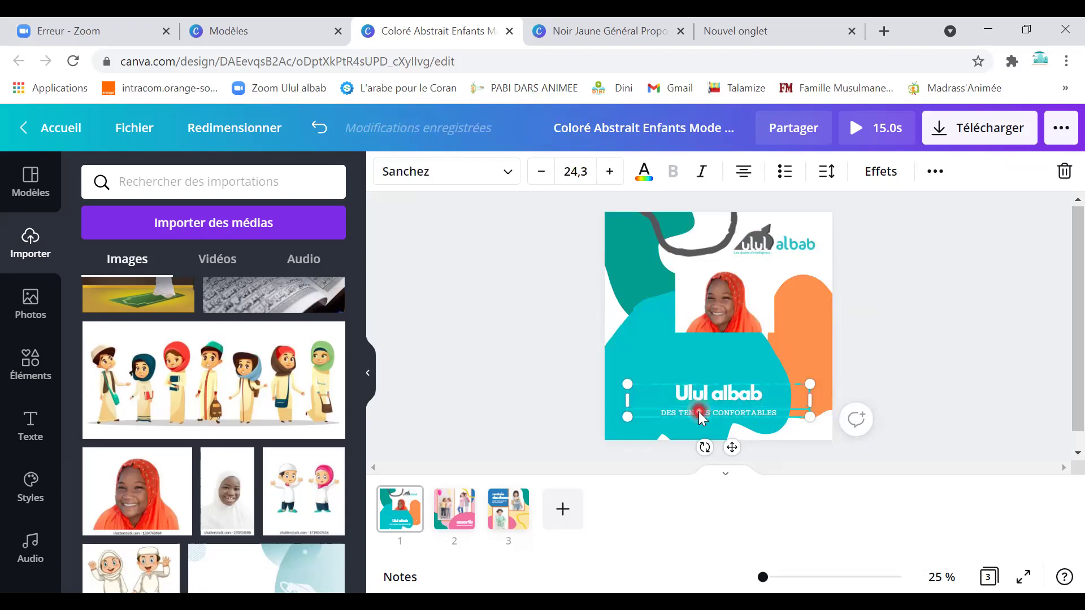
{"action": "key", "text": "BackSpace"}
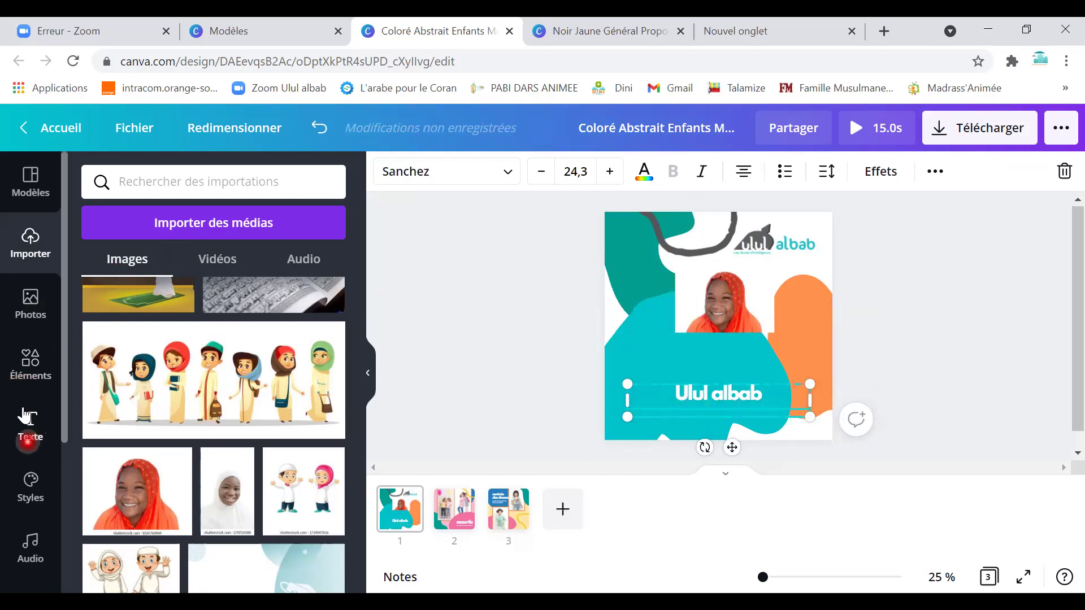
Add a new heading reading 'Vacances avec le Coran'.
{"action": "left_click", "coordinate": [31, 432]}
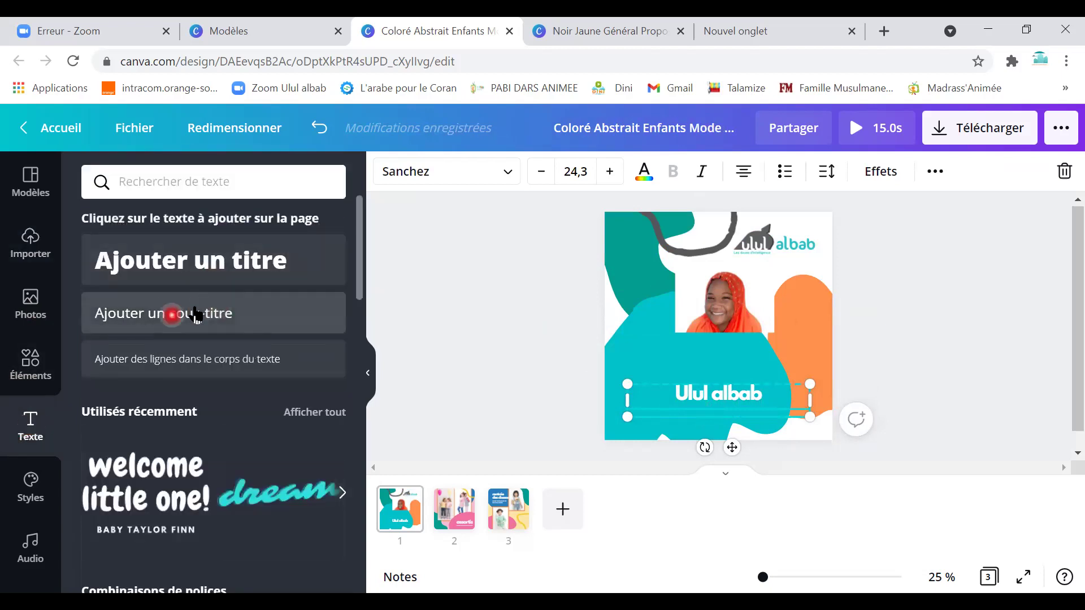
{"action": "left_click", "coordinate": [186, 266]}
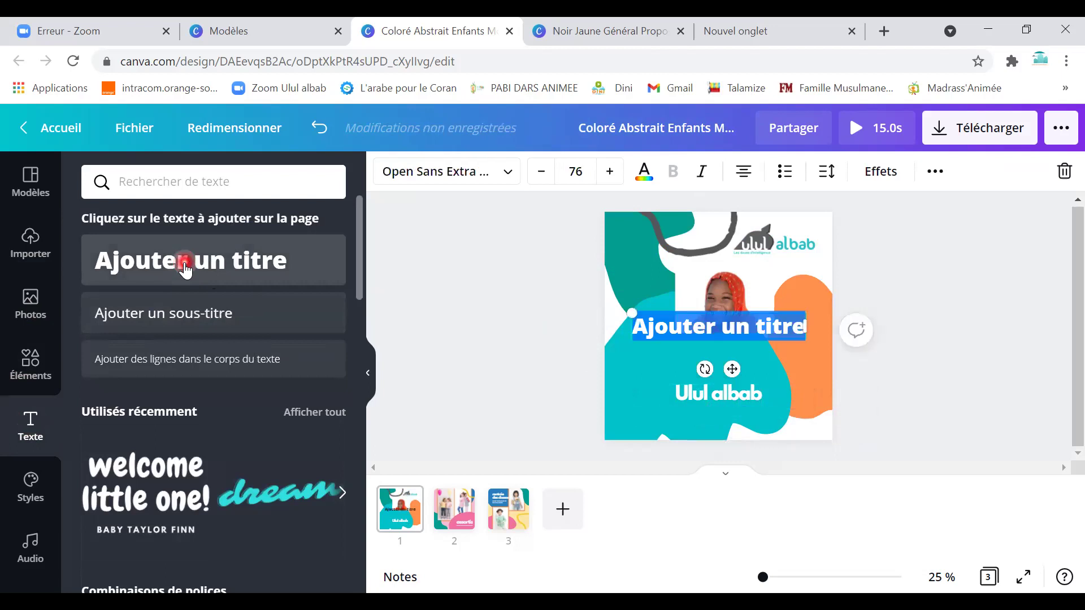
{"action": "type", "text": "Va"}
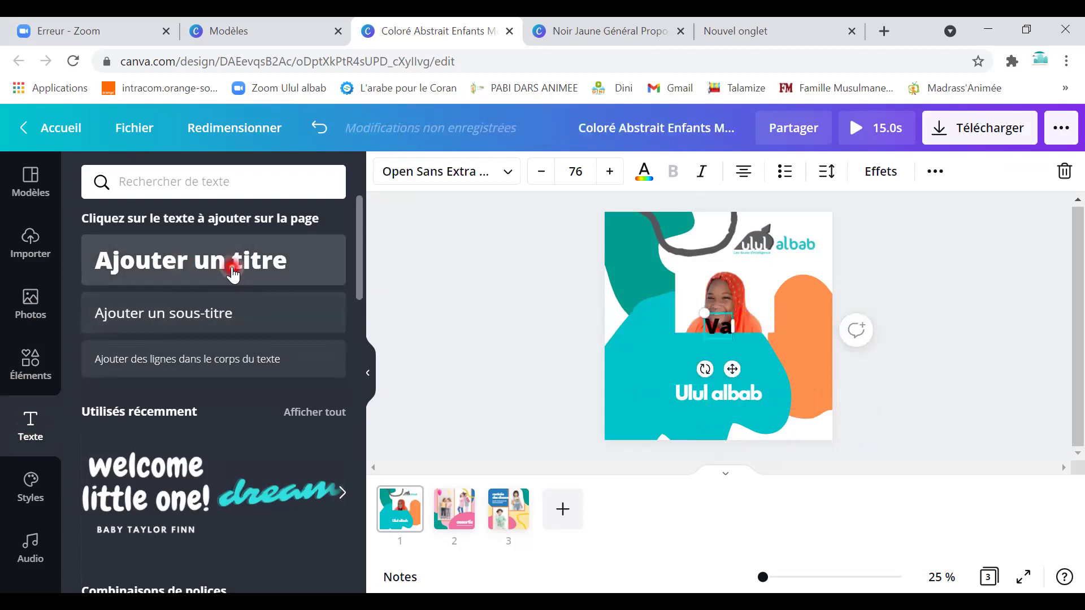
{"action": "type", "text": "can"}
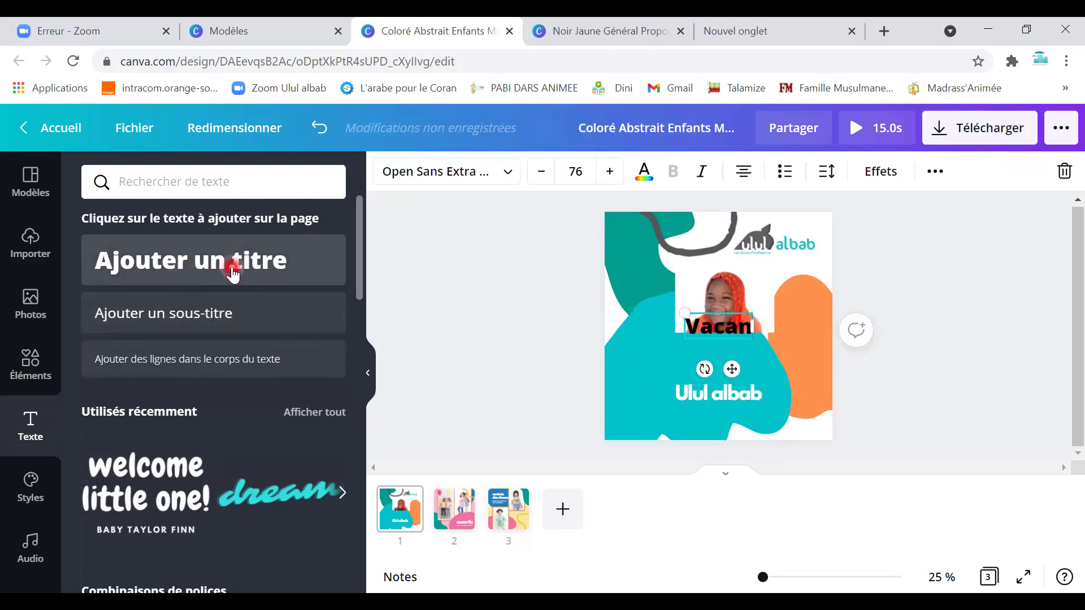
{"action": "type", "text": "ces"}
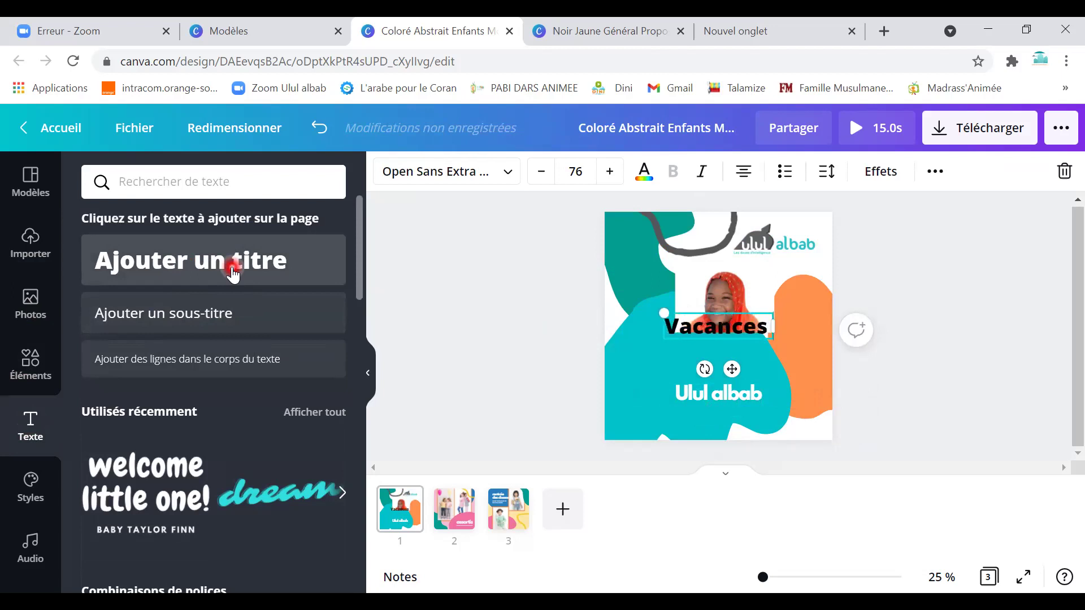
{"action": "type", "text": " avec le Coran"}
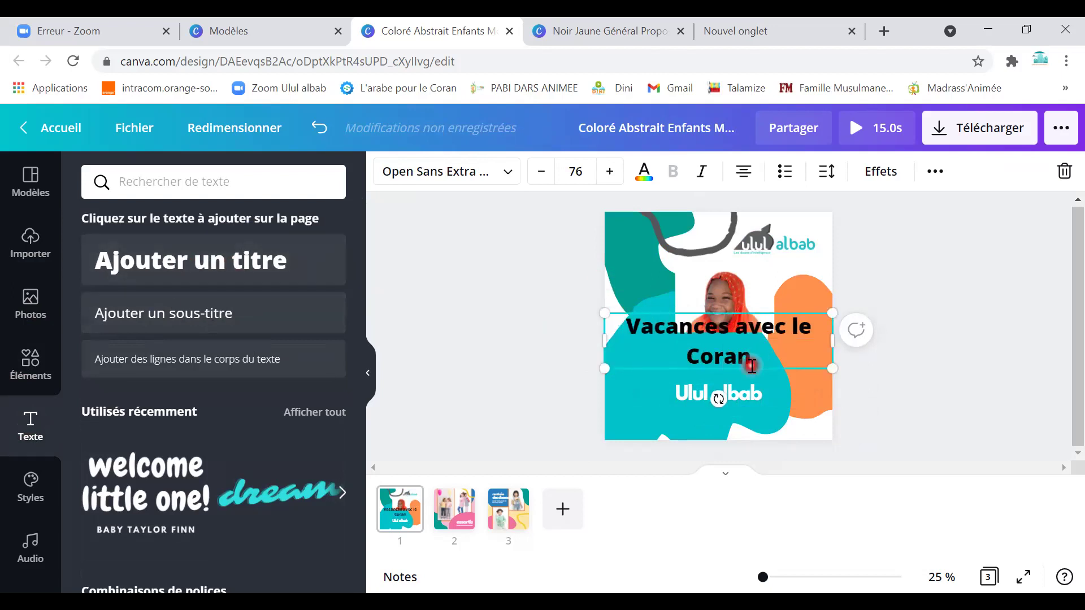
Make the heading white, shrink it to about 48.9, and nudge it into place.
{"action": "left_click_drag", "start_coordinate": [752, 365], "coordinate": [630, 326]}
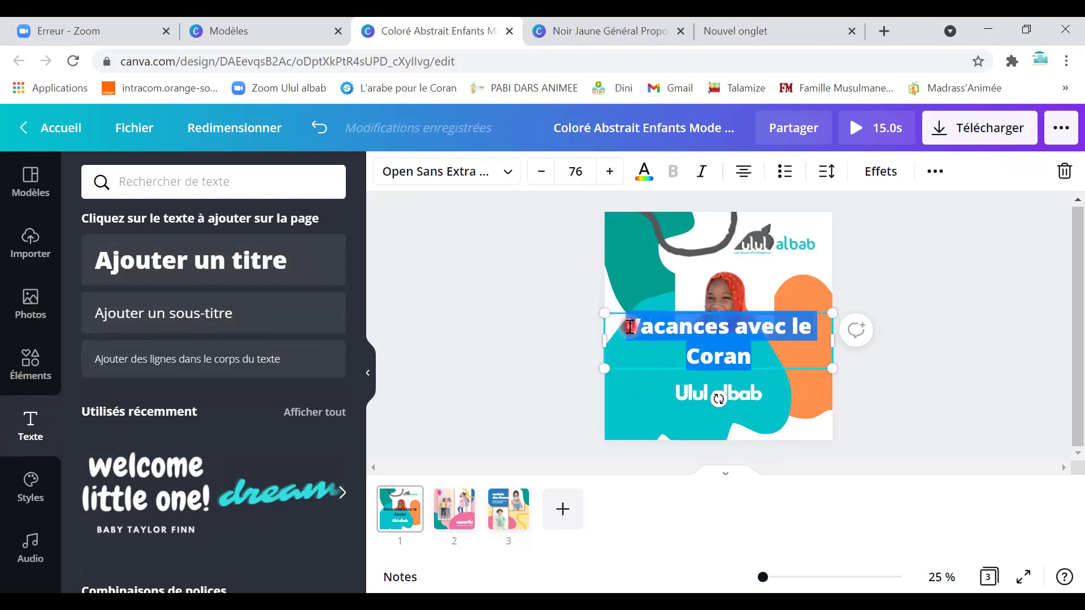
{"action": "left_click", "coordinate": [646, 176]}
{"action": "left_click", "coordinate": [321, 314]}
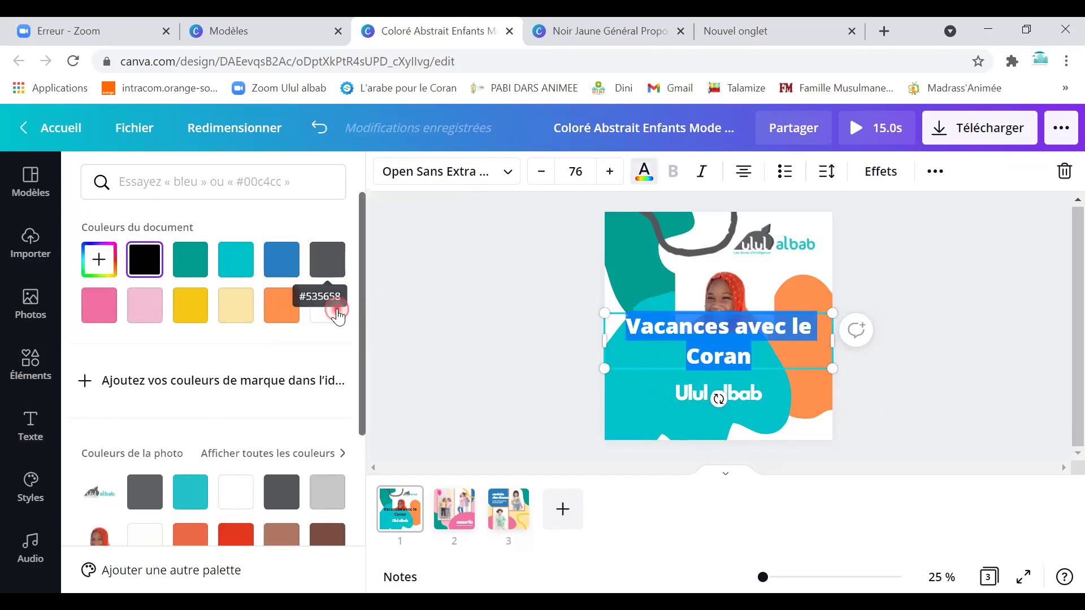
{"action": "left_click_drag", "start_coordinate": [831, 366], "coordinate": [751, 348]}
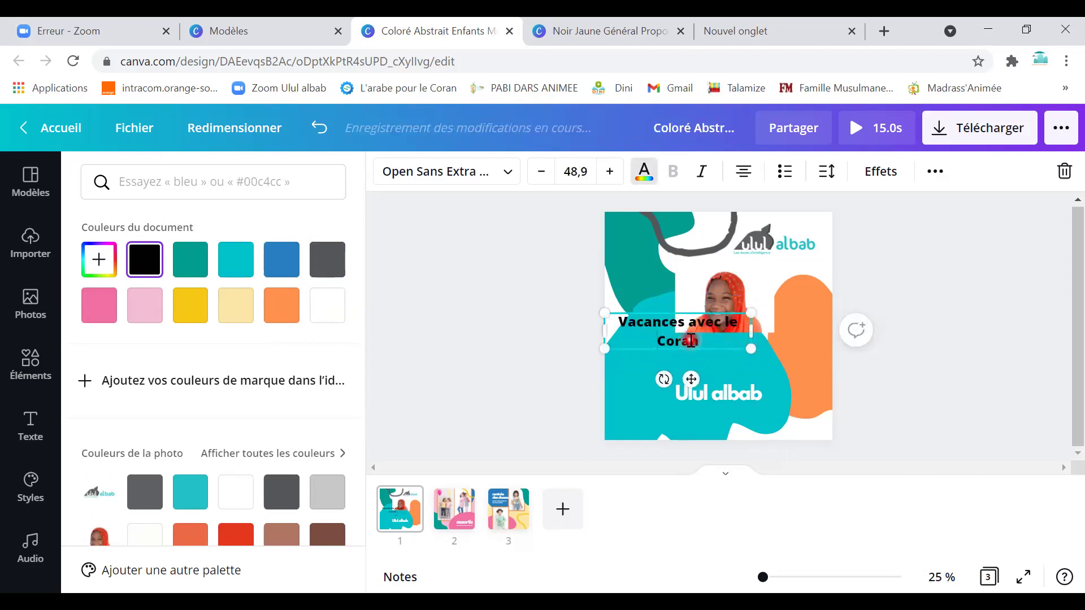
{"action": "left_click_drag", "start_coordinate": [700, 341], "coordinate": [533, 286]}
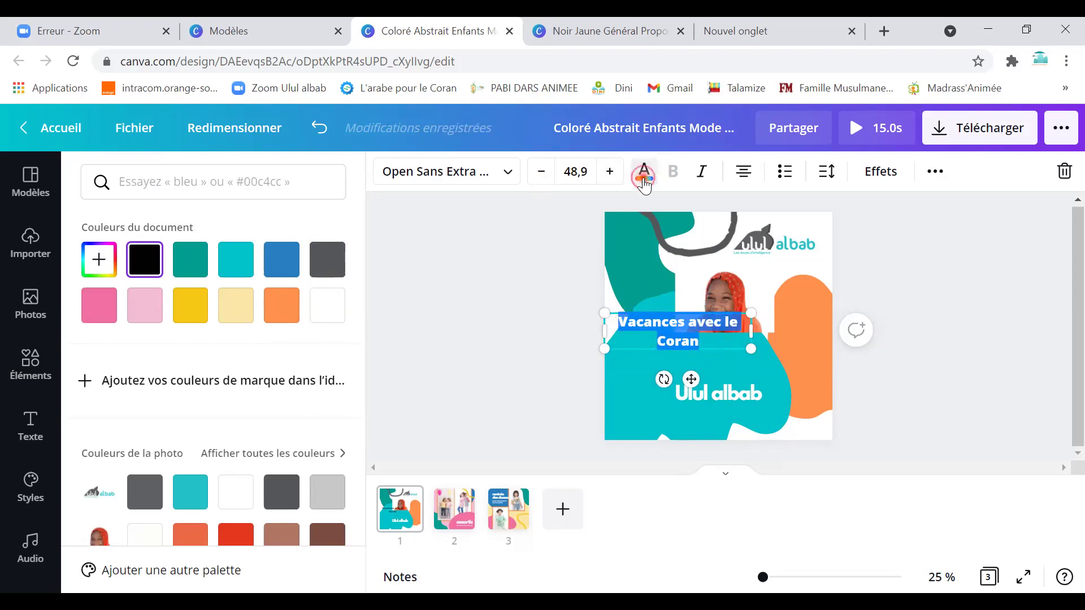
{"action": "left_click", "coordinate": [644, 172]}
{"action": "left_click", "coordinate": [644, 172]}
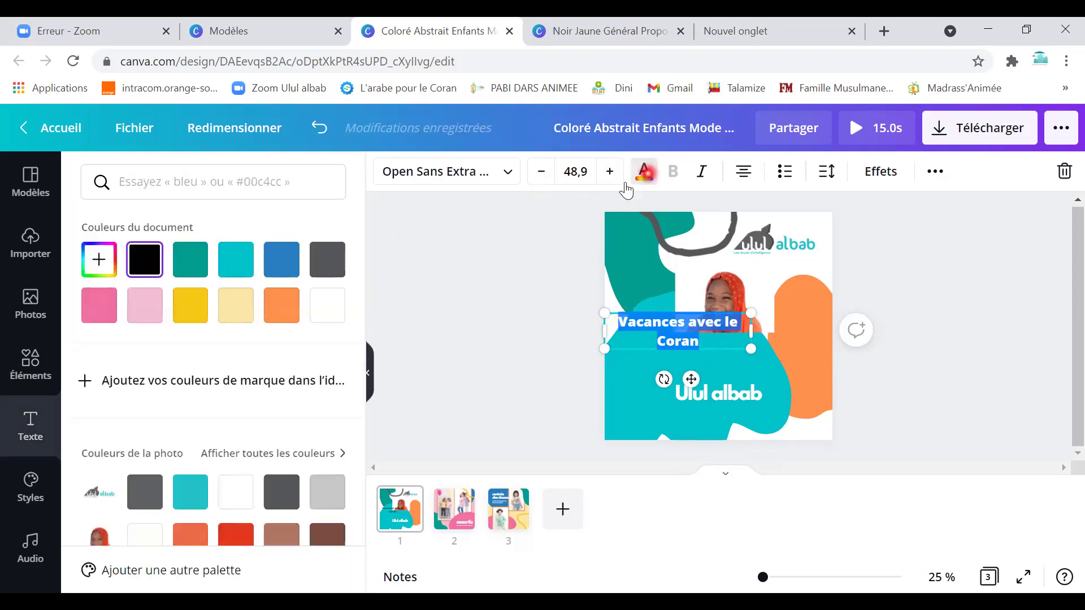
{"action": "left_click_drag", "start_coordinate": [740, 346], "coordinate": [760, 367]}
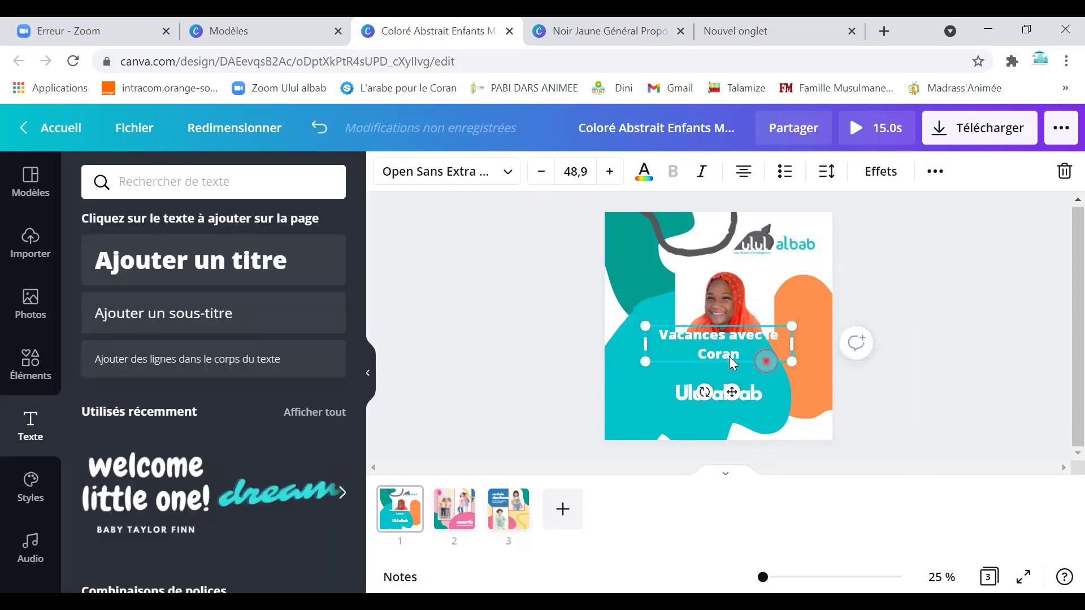
Set the title in the Advetime script font, move it under the photo and enlarge it.
{"action": "left_click", "coordinate": [508, 179]}
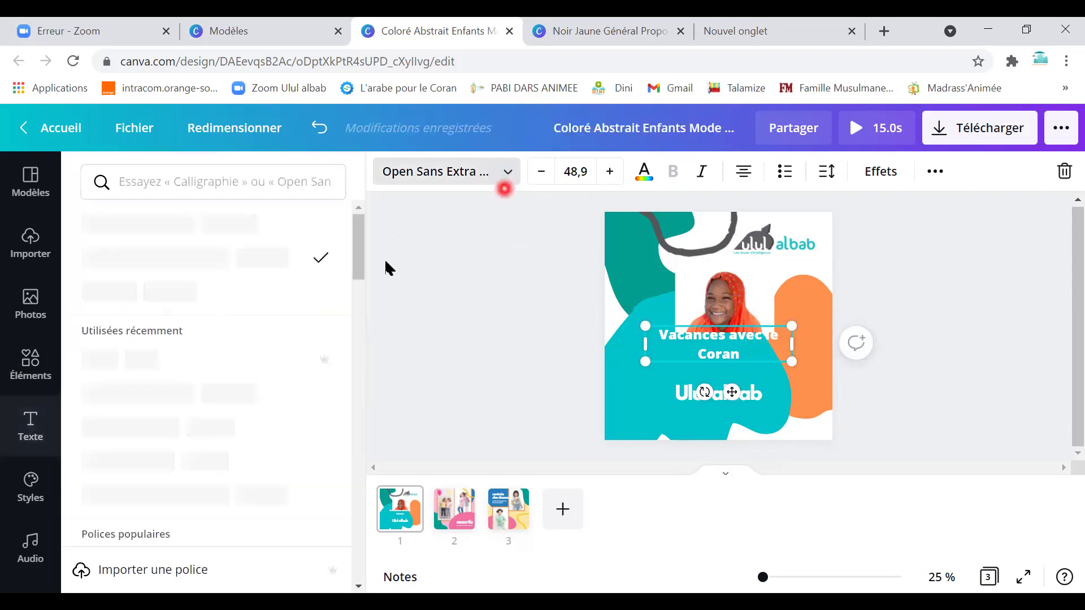
{"action": "left_click", "coordinate": [198, 399]}
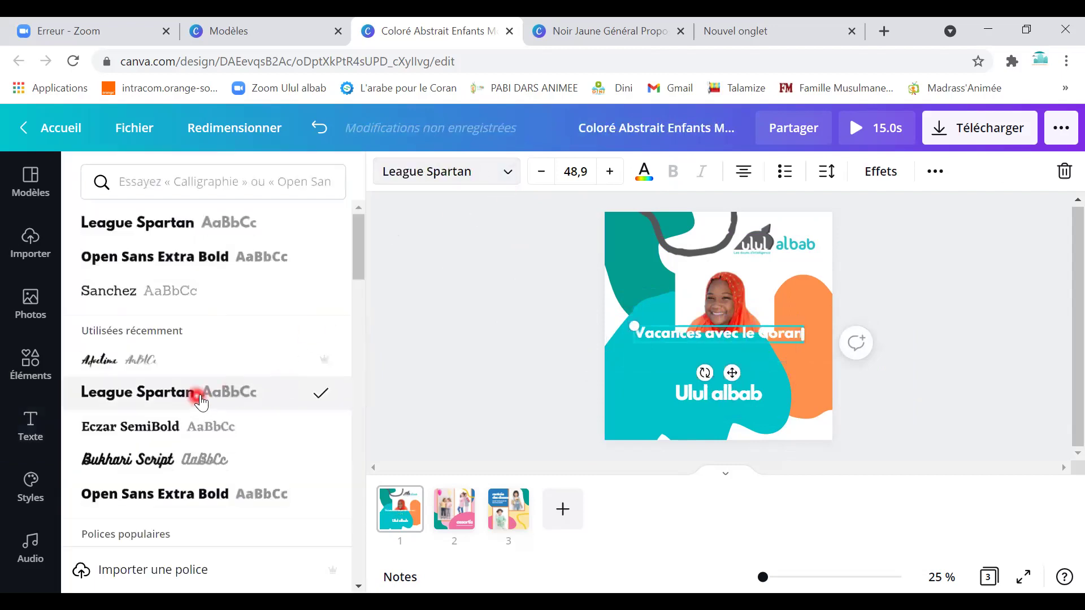
{"action": "left_click_drag", "start_coordinate": [684, 339], "coordinate": [684, 357]}
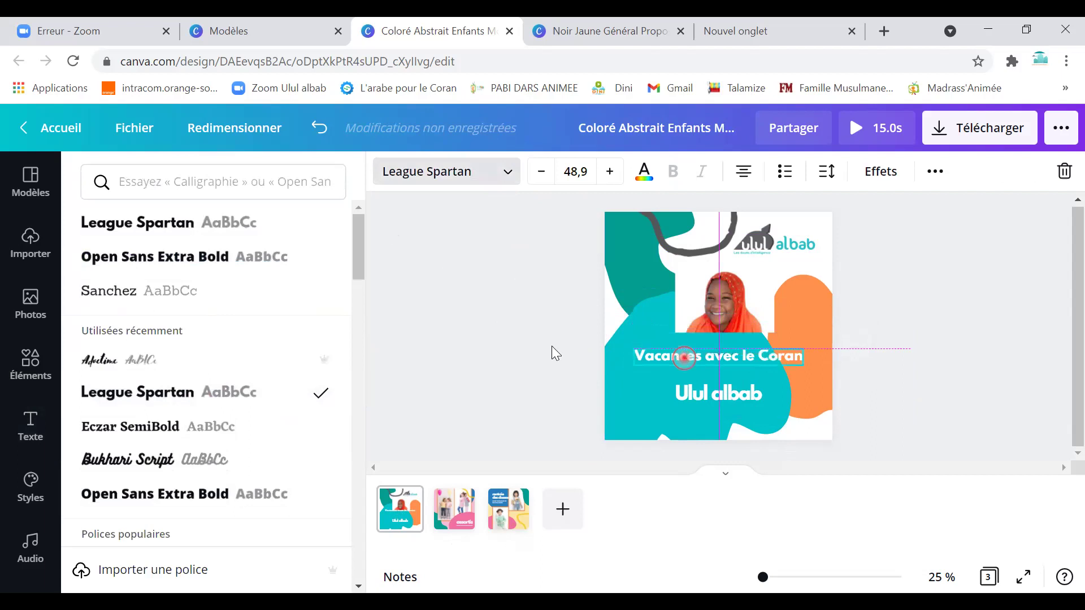
{"action": "left_click", "coordinate": [115, 361]}
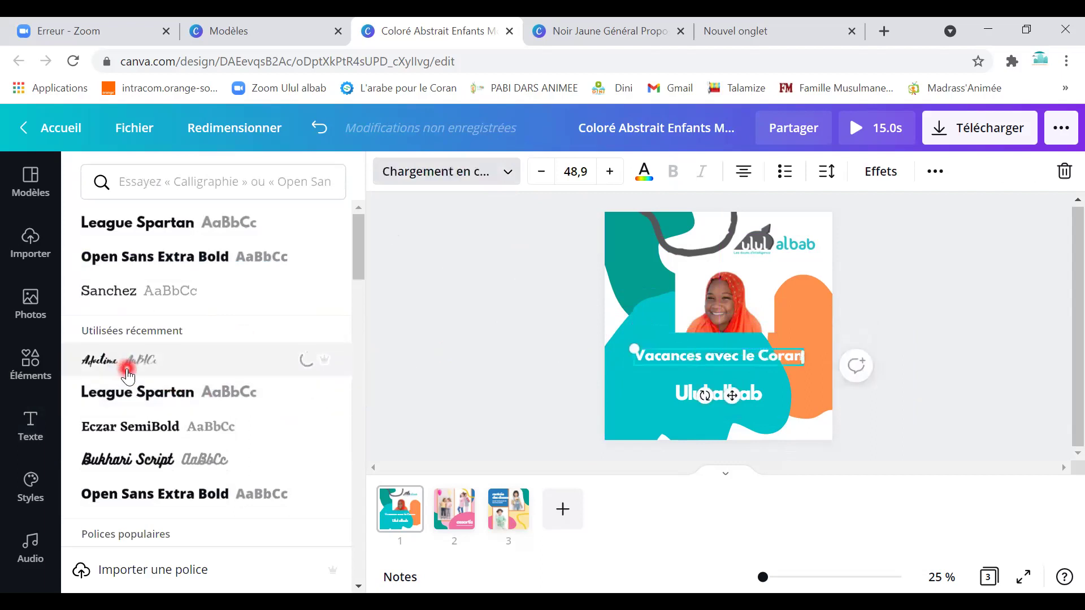
{"action": "left_click_drag", "start_coordinate": [764, 362], "coordinate": [813, 375]}
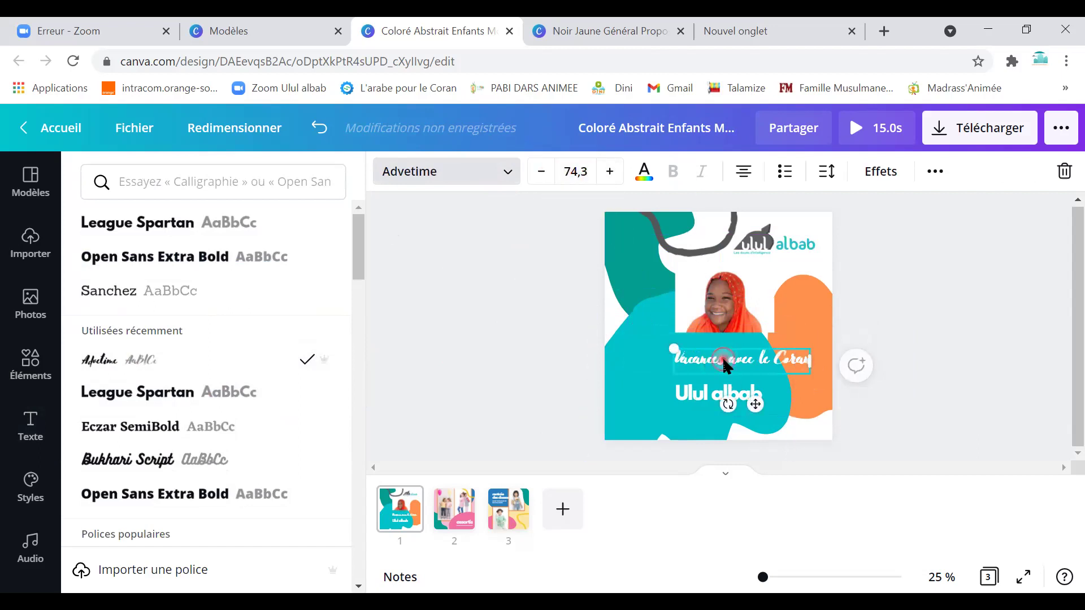
Increase the Ulul albab text size to 74.7.
{"action": "left_click", "coordinate": [693, 408]}
{"action": "left_click", "coordinate": [611, 171]}
{"action": "left_click", "coordinate": [610, 171]}
{"action": "left_click", "coordinate": [610, 171]}
{"action": "left_click", "coordinate": [611, 172]}
{"action": "left_click", "coordinate": [610, 172]}
{"action": "left_click", "coordinate": [611, 172]}
{"action": "left_click", "coordinate": [610, 171]}
{"action": "left_click", "coordinate": [611, 172]}
{"action": "left_click", "coordinate": [610, 171]}
{"action": "left_click", "coordinate": [611, 171]}
{"action": "left_click", "coordinate": [610, 172]}
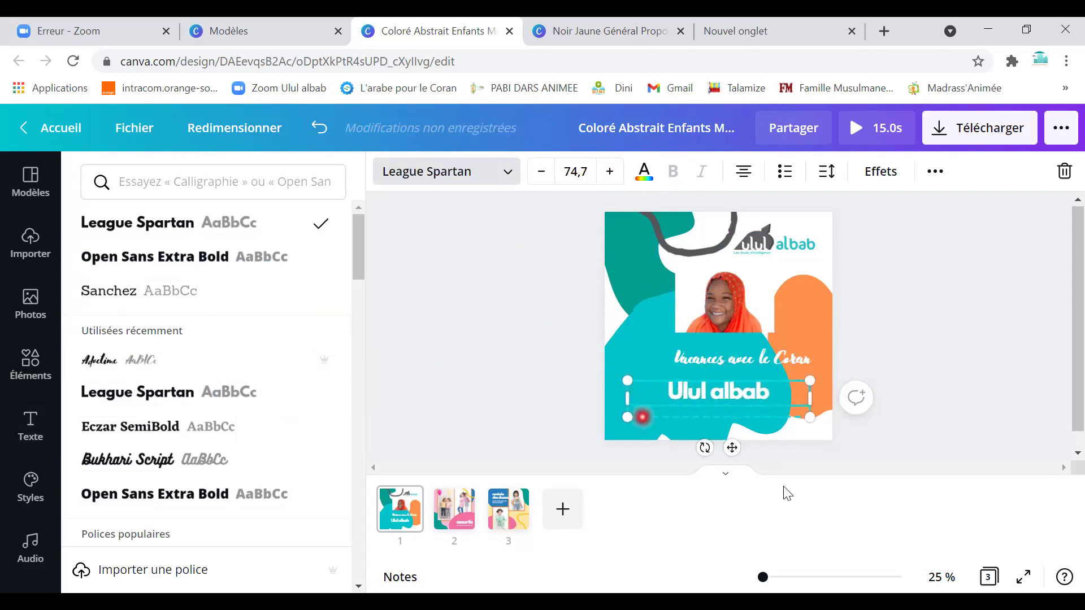
Zoom to 56 % and add an 'Infoline :' subtitle with the contact phone number below Ulul albab.
{"action": "left_click", "coordinate": [771, 577]}
{"action": "scroll", "coordinate": [745, 403], "scroll_direction": "up", "scroll_amount": 3}
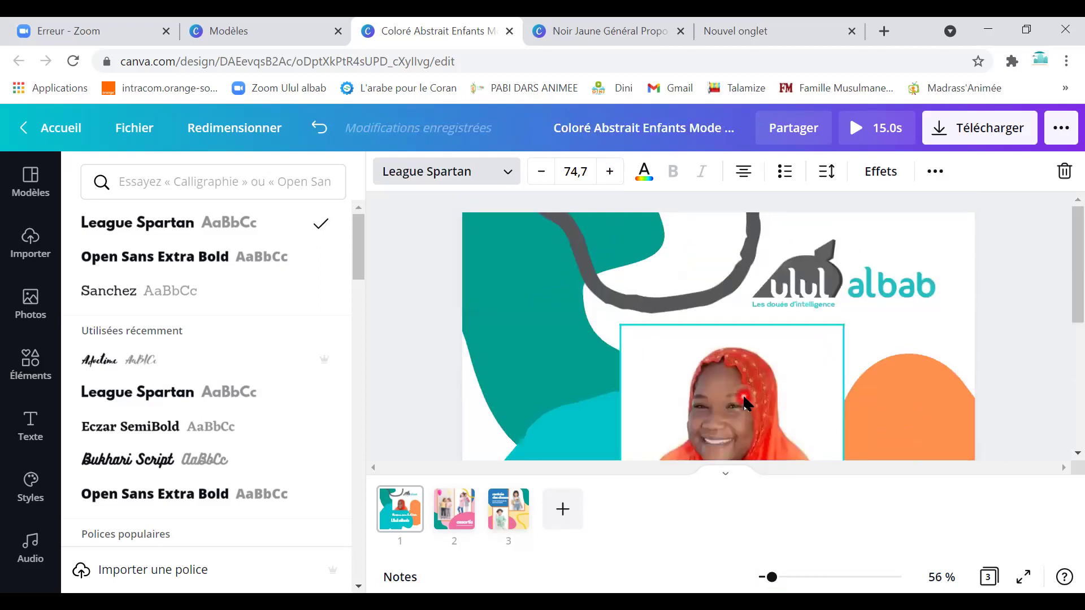
{"action": "scroll", "coordinate": [745, 403], "scroll_direction": "down", "scroll_amount": 5}
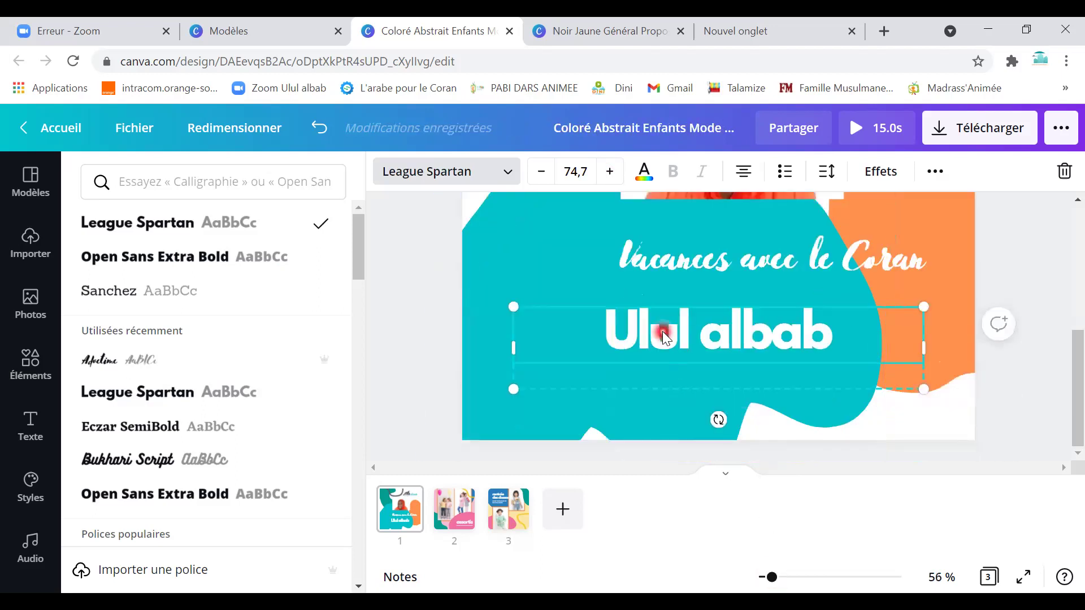
{"action": "scroll", "coordinate": [663, 333], "scroll_direction": "up", "scroll_amount": 5}
{"action": "scroll", "coordinate": [662, 334], "scroll_direction": "down", "scroll_amount": 5}
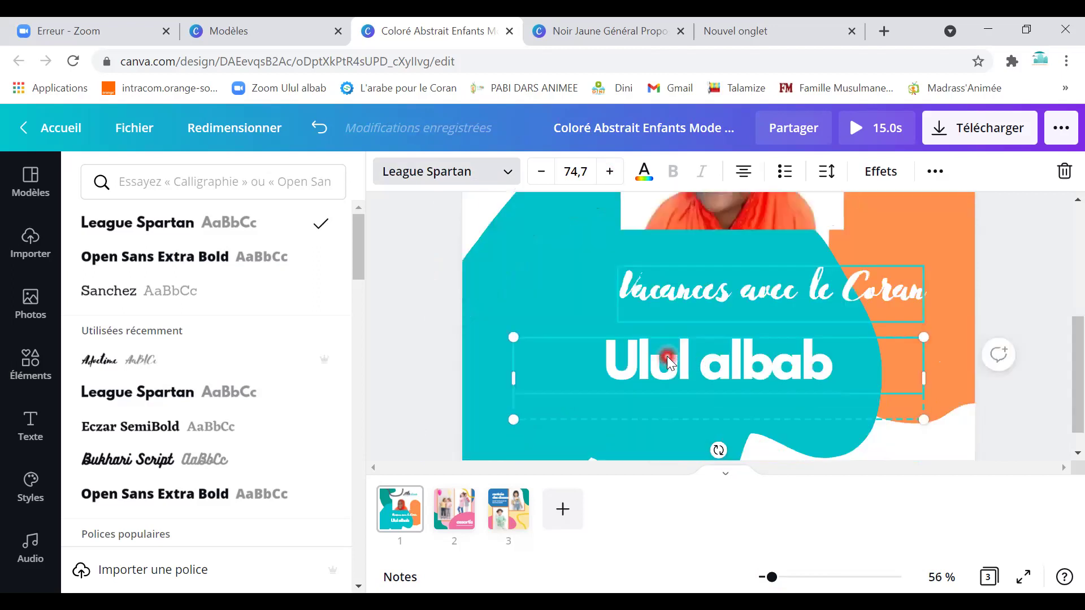
{"action": "scroll", "coordinate": [795, 373], "scroll_direction": "up", "scroll_amount": 5}
{"action": "scroll", "coordinate": [781, 368], "scroll_direction": "down", "scroll_amount": 5}
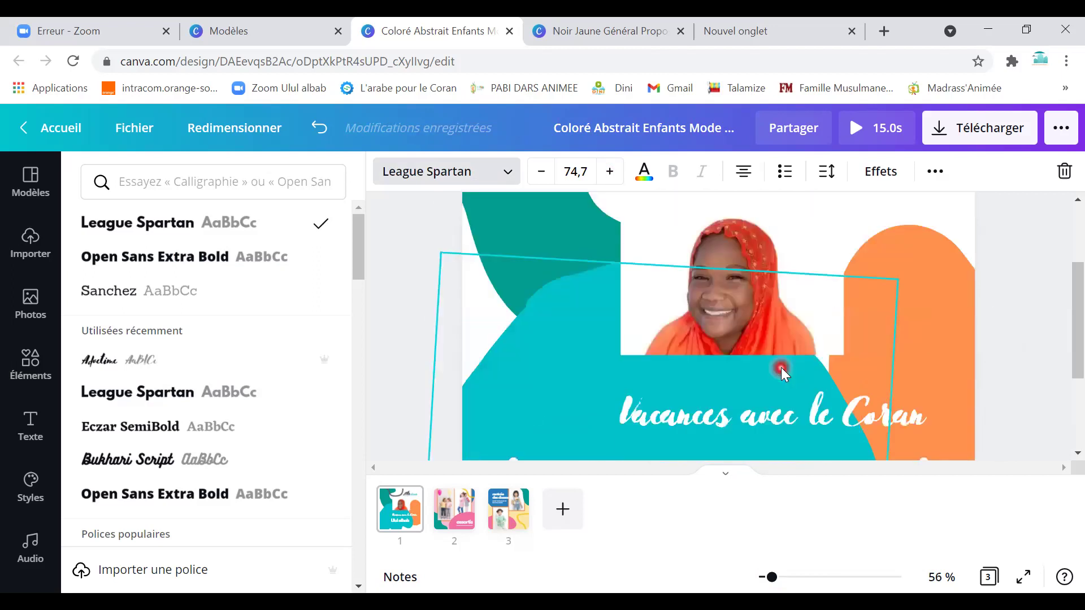
{"action": "left_click", "coordinate": [31, 425]}
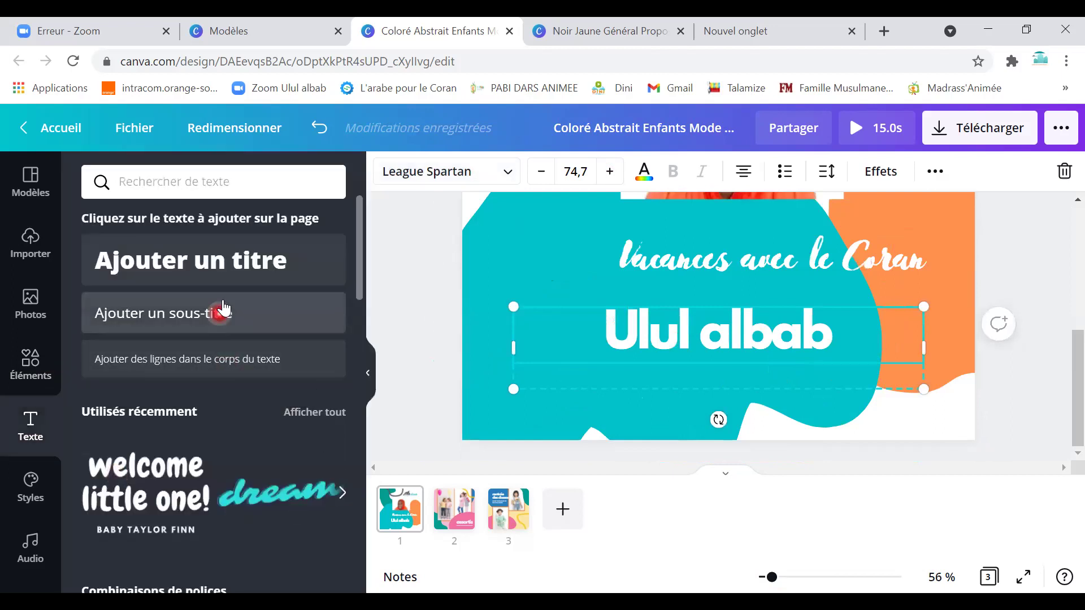
{"action": "left_click_drag", "start_coordinate": [206, 312], "coordinate": [713, 396]}
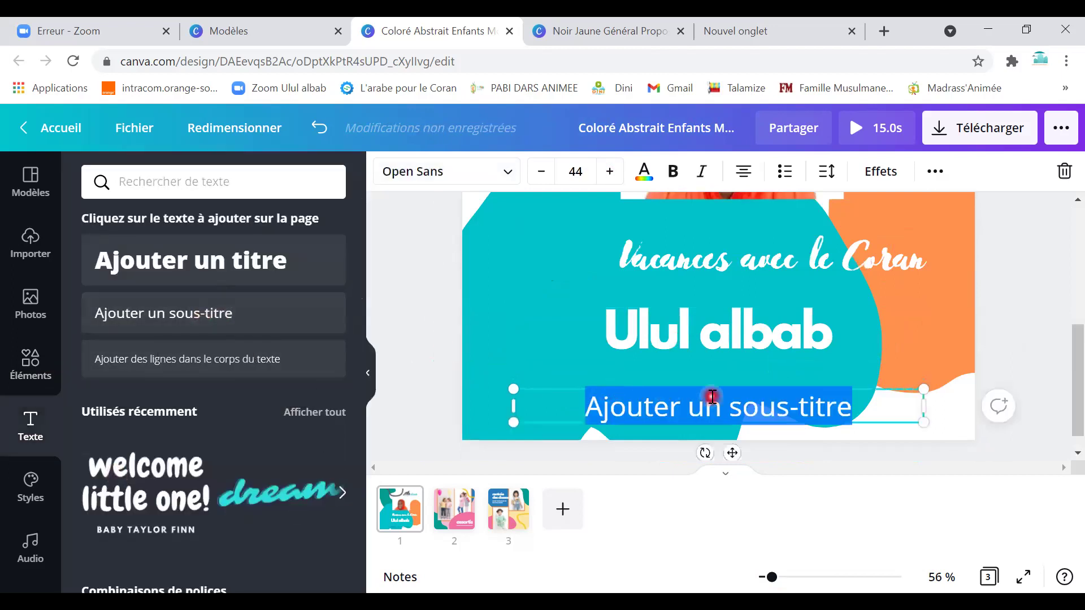
{"action": "key", "text": "BackSpace"}
{"action": "type", "text": "Infoline :"}
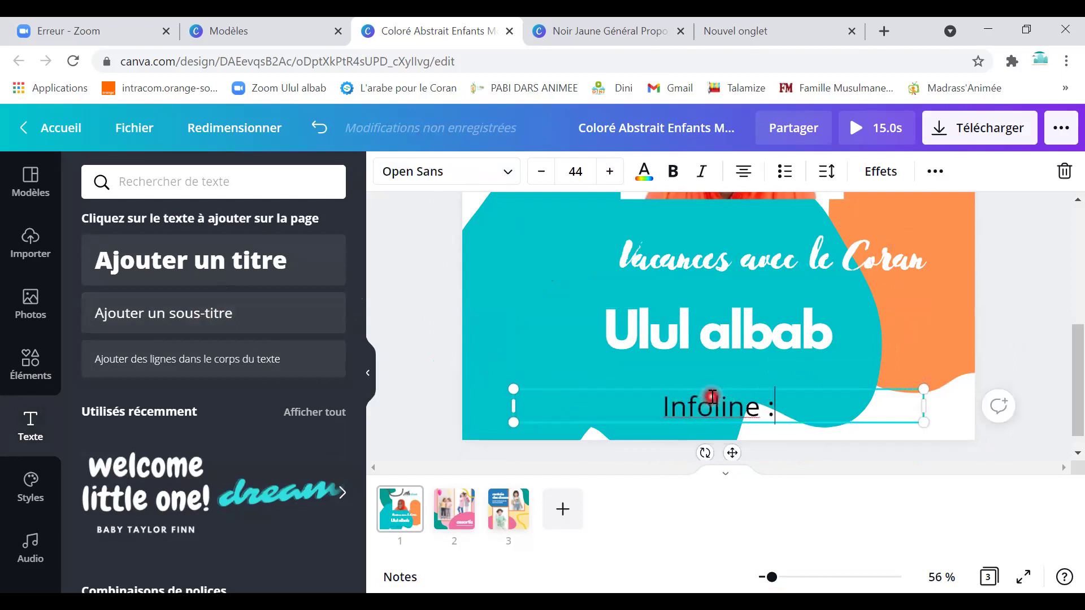
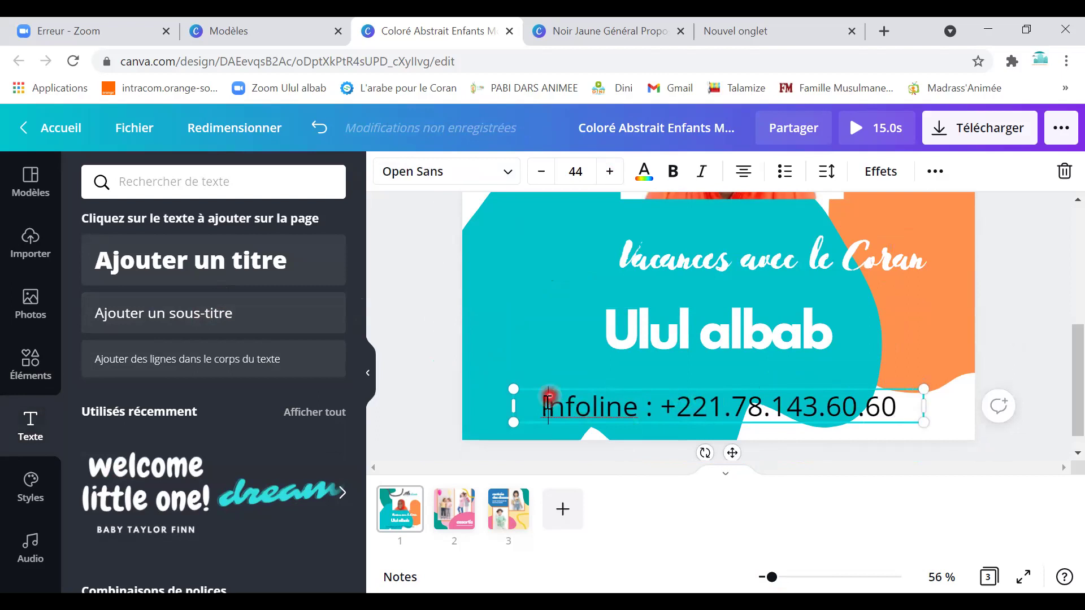
Colour the whole Infoline line orange and set its font to League Spartan.
{"action": "left_click_drag", "start_coordinate": [541, 406], "coordinate": [899, 412]}
{"action": "left_click", "coordinate": [644, 171]}
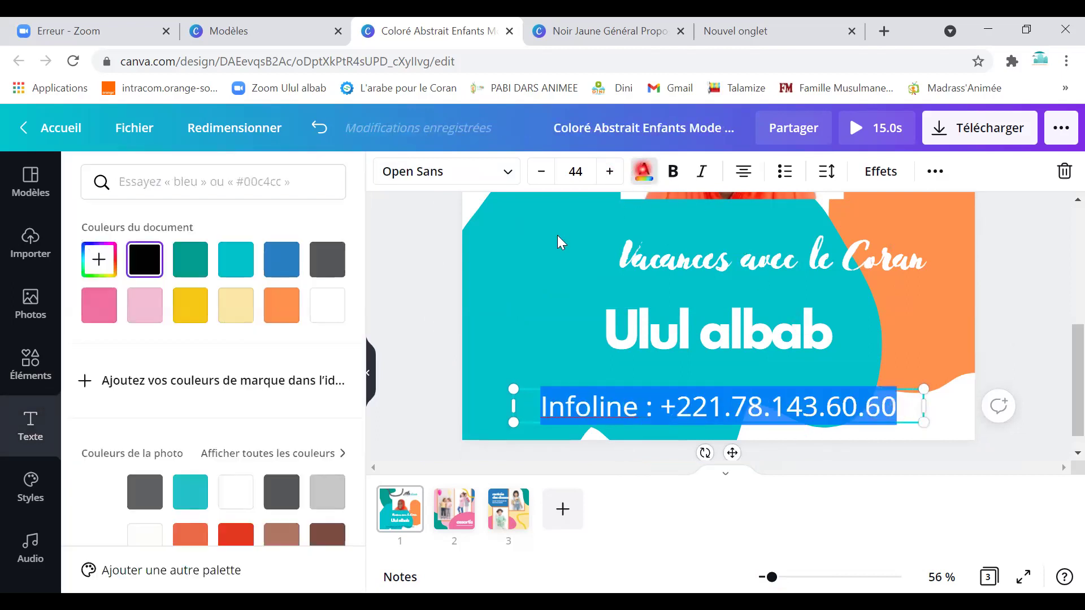
{"action": "left_click", "coordinate": [270, 320]}
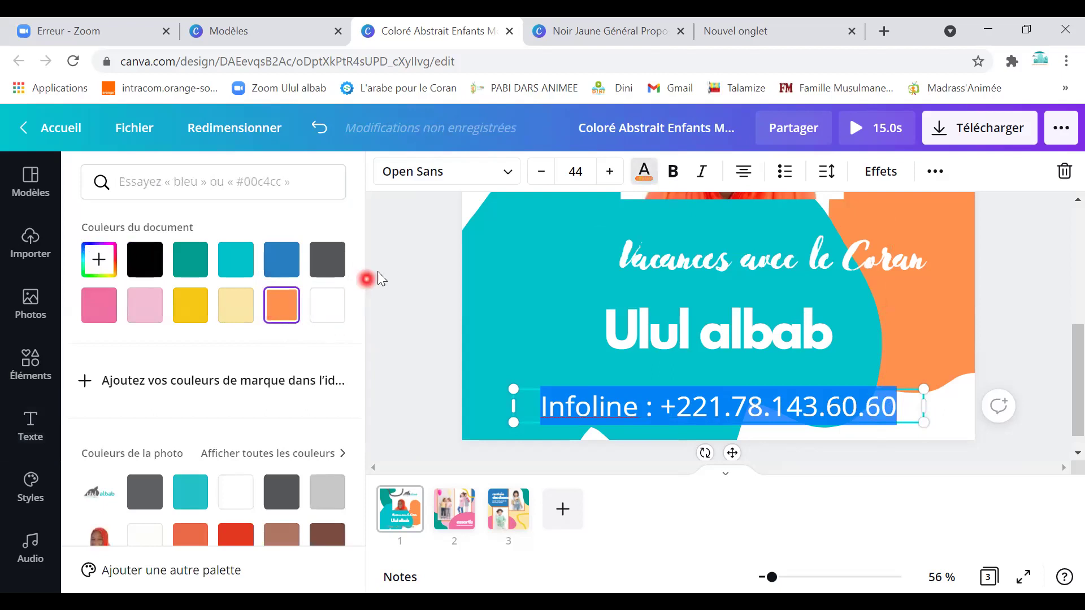
{"action": "left_click", "coordinate": [499, 182]}
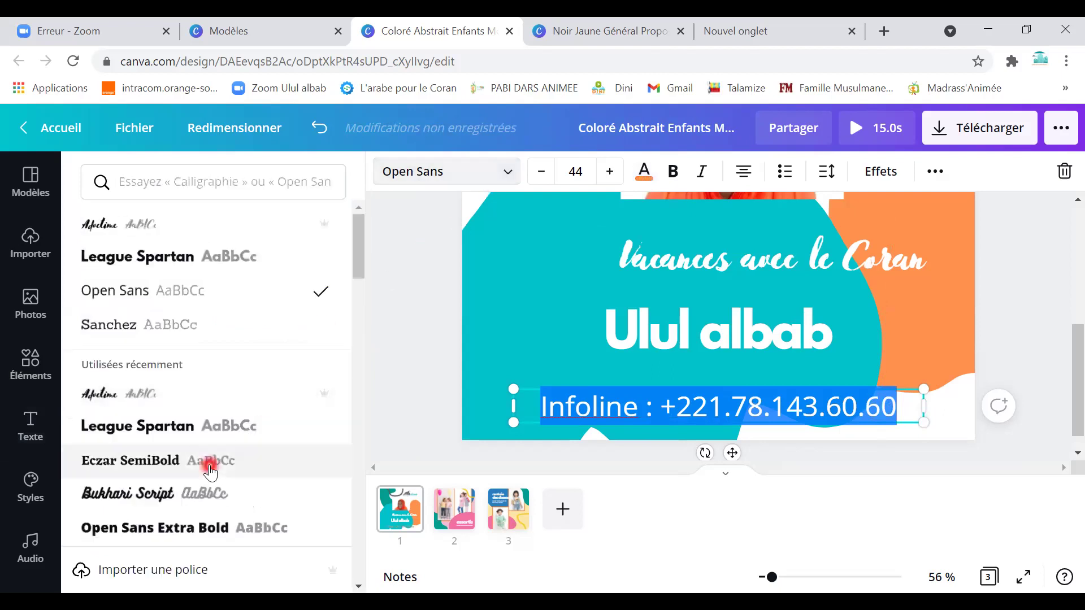
{"action": "scroll", "coordinate": [226, 395], "scroll_direction": "down", "scroll_amount": 2}
{"action": "left_click", "coordinate": [225, 346]}
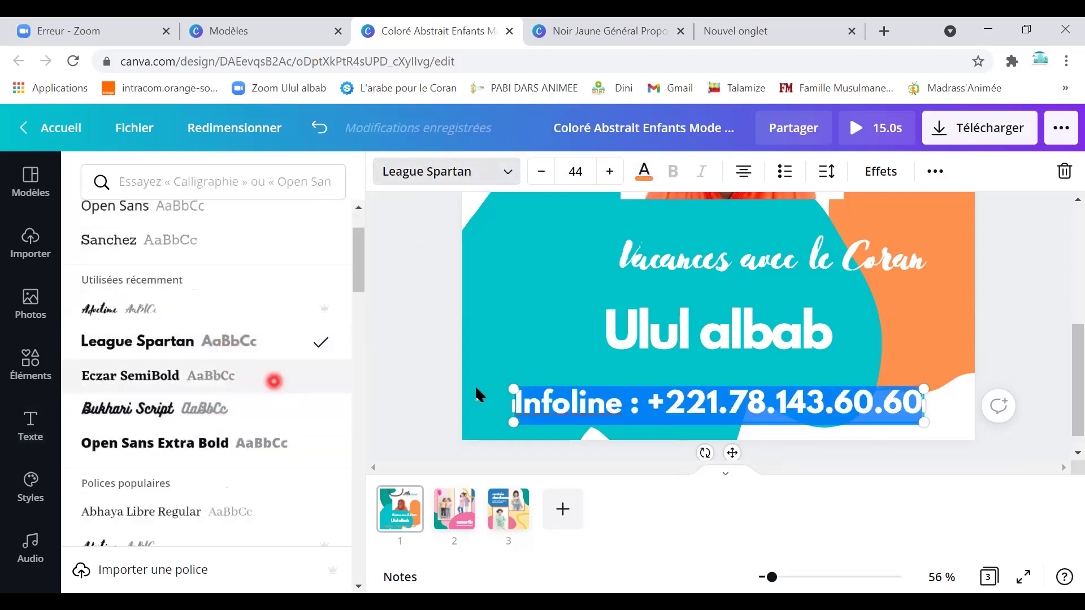
Nudge the Infoline line slightly up and to the left.
{"action": "left_click", "coordinate": [537, 302]}
{"action": "left_click_drag", "start_coordinate": [603, 410], "coordinate": [572, 395]}
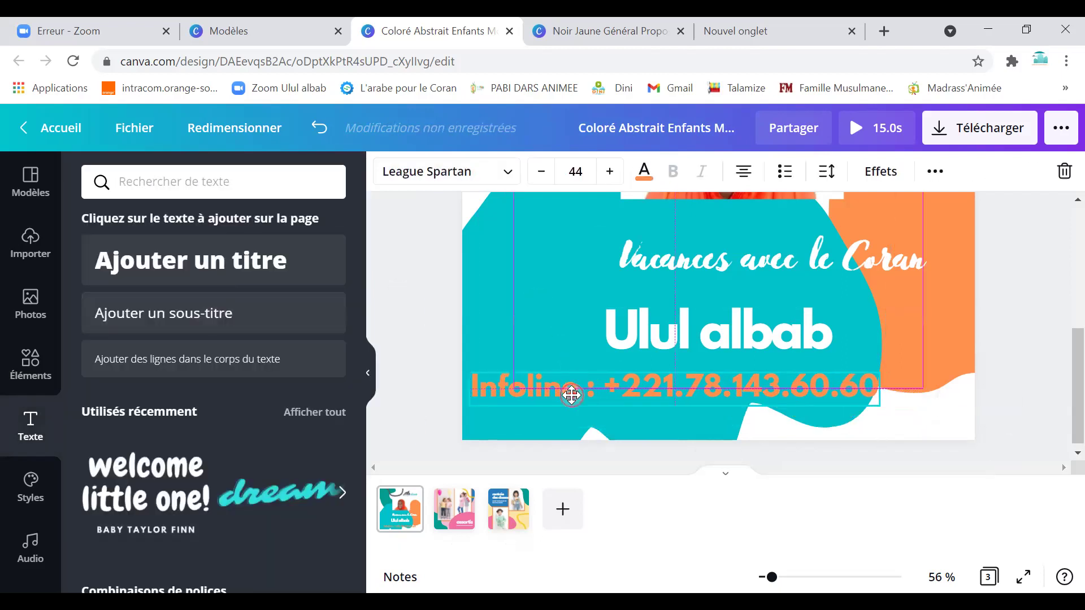
{"action": "left_click", "coordinate": [936, 428]}
Select the woman's photo and shift it slightly.
{"action": "scroll", "coordinate": [948, 376], "scroll_direction": "up", "scroll_amount": 5}
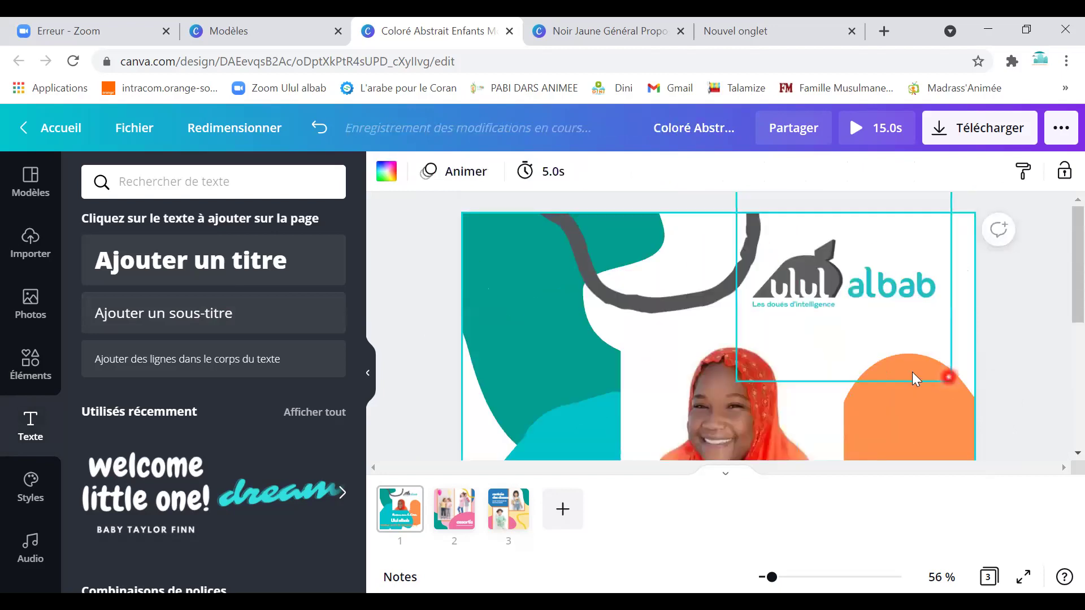
{"action": "scroll", "coordinate": [847, 367], "scroll_direction": "down", "scroll_amount": 4}
{"action": "scroll", "coordinate": [782, 343], "scroll_direction": "up", "scroll_amount": 4}
{"action": "left_click", "coordinate": [667, 384]}
{"action": "left_click_drag", "start_coordinate": [675, 393], "coordinate": [688, 383]}
{"action": "scroll", "coordinate": [688, 383], "scroll_direction": "down", "scroll_amount": 3}
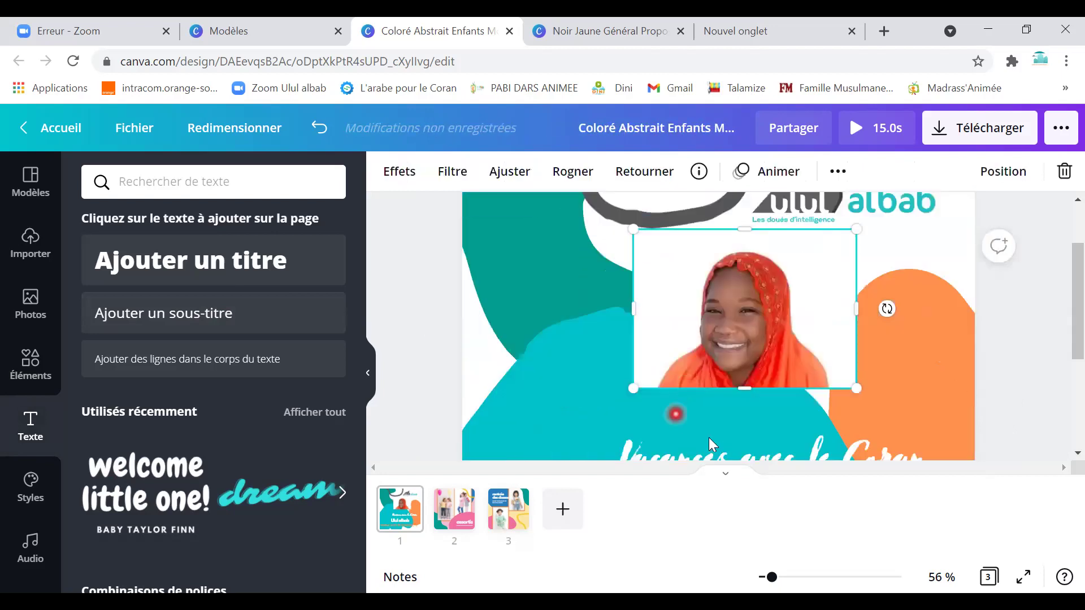
{"action": "scroll", "coordinate": [704, 441], "scroll_direction": "down", "scroll_amount": 6}
{"action": "scroll", "coordinate": [848, 376], "scroll_direction": "up", "scroll_amount": 5}
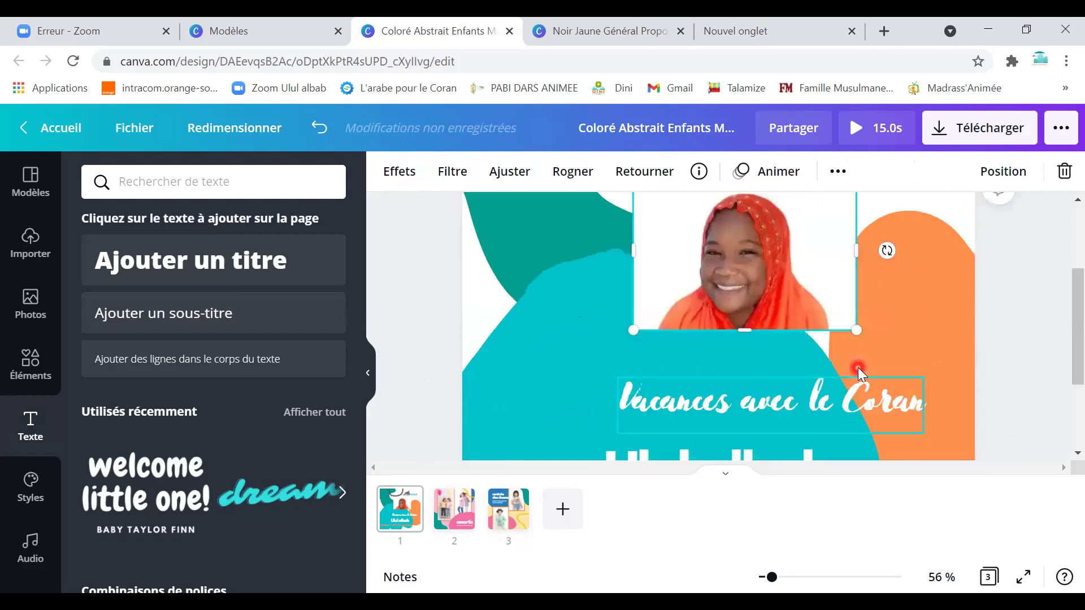
{"action": "scroll", "coordinate": [858, 368], "scroll_direction": "up", "scroll_amount": 2}
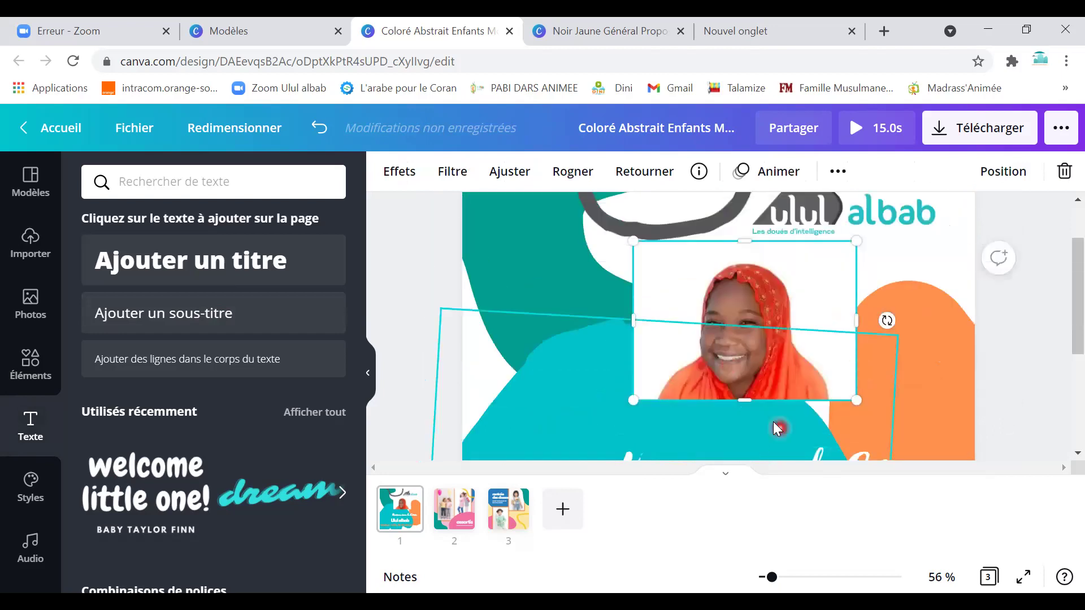
Download the poster as PNG, dismiss the confirmation, and open the downloaded zip.
{"action": "left_click", "coordinate": [952, 139]}
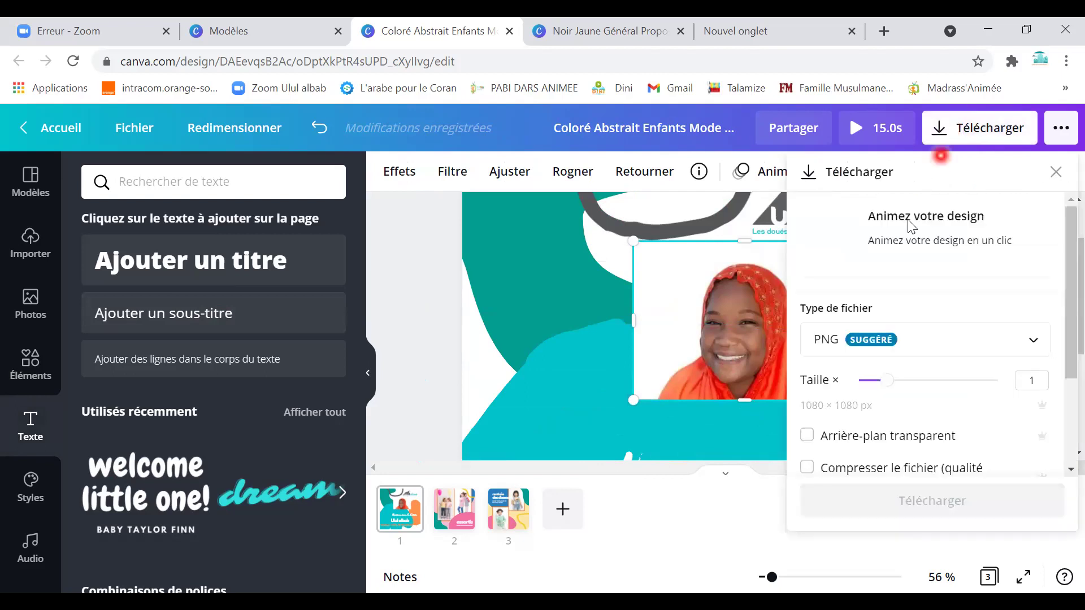
{"action": "left_click", "coordinate": [1017, 344]}
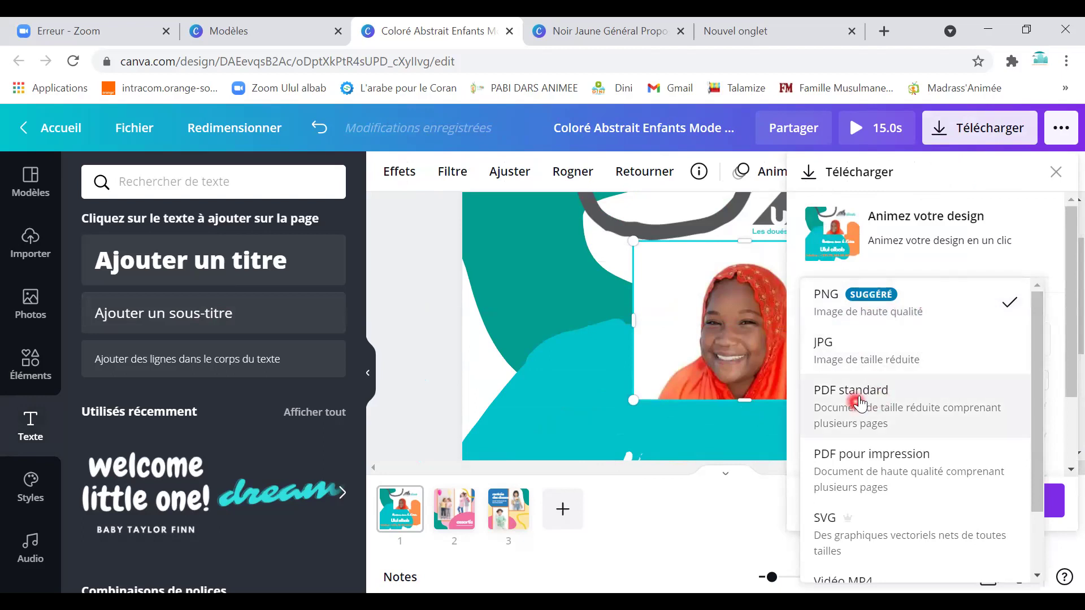
{"action": "left_click", "coordinate": [901, 309]}
{"action": "left_click", "coordinate": [903, 510]}
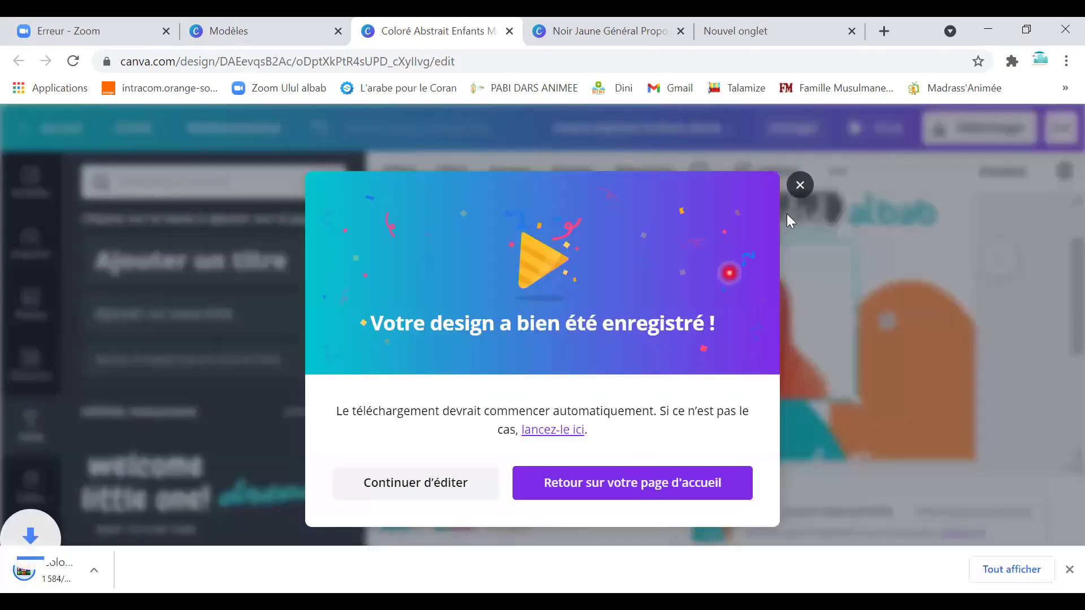
{"action": "left_click", "coordinate": [799, 162]}
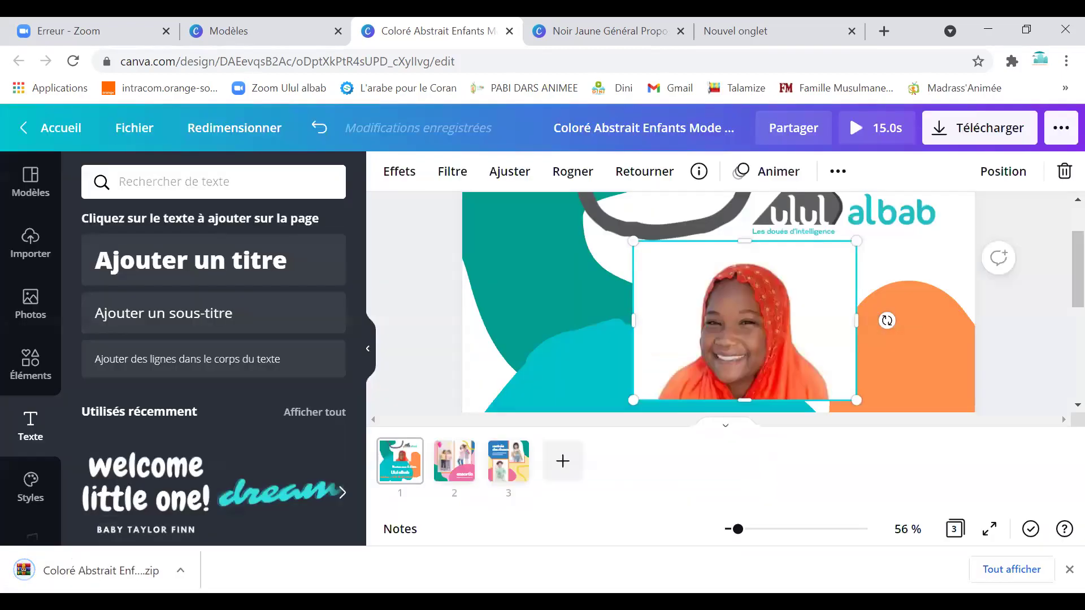
{"action": "left_click", "coordinate": [50, 579]}
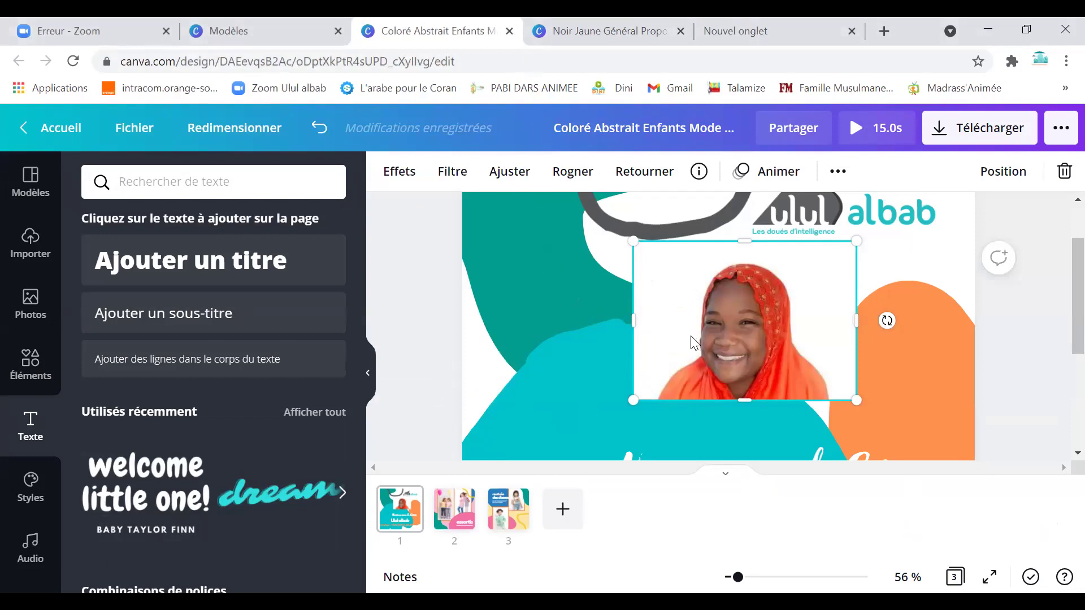
{"action": "scroll", "coordinate": [693, 339], "scroll_direction": "up", "scroll_amount": 2}
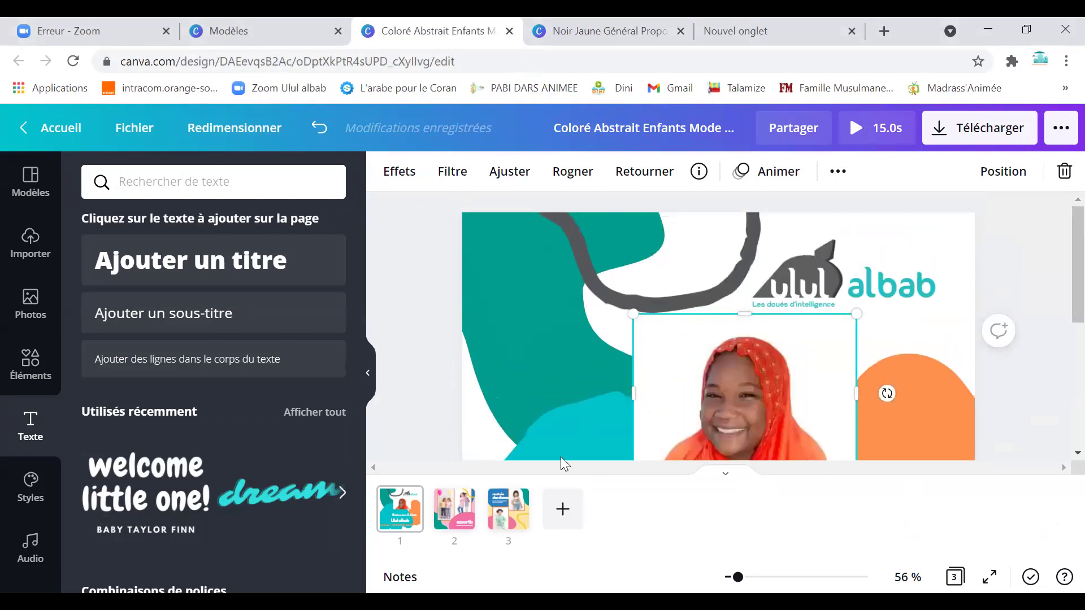
{"action": "scroll", "coordinate": [1057, 346], "scroll_direction": "down", "scroll_amount": 5}
{"action": "left_click", "coordinate": [1058, 491]}
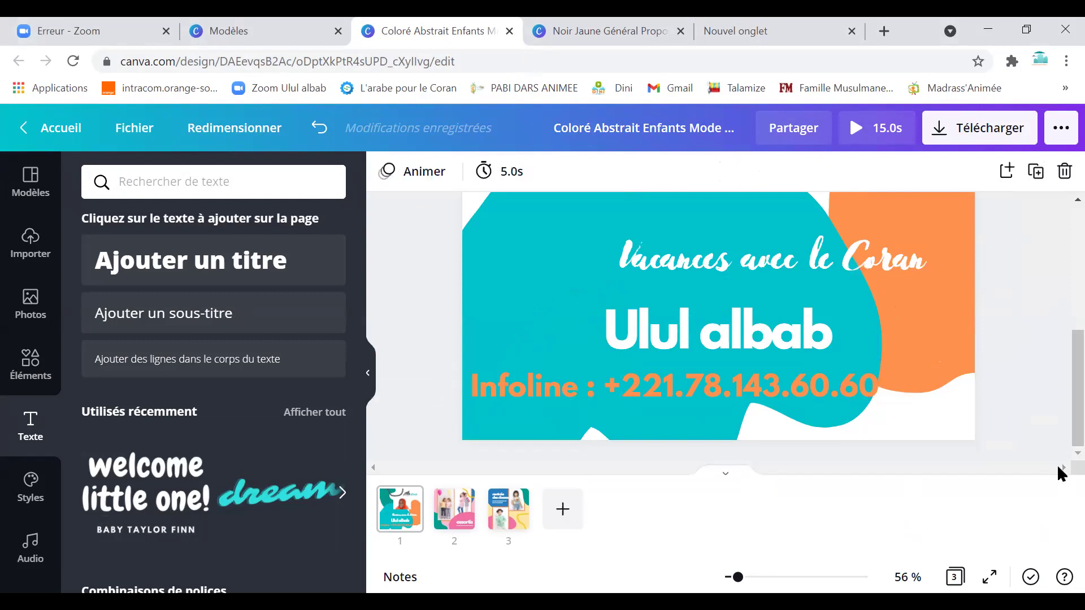
Hide the page thumbnails and zoom out to see several pages at once.
{"action": "left_click", "coordinate": [726, 476]}
{"action": "scroll", "coordinate": [798, 327], "scroll_direction": "up", "scroll_amount": 4}
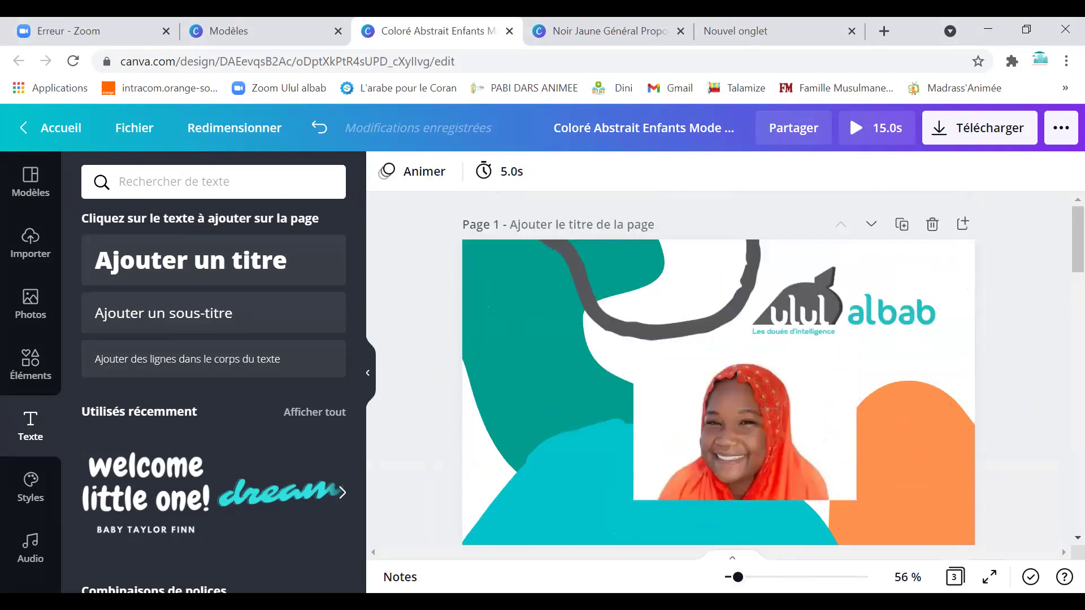
{"action": "left_click", "coordinate": [727, 578]}
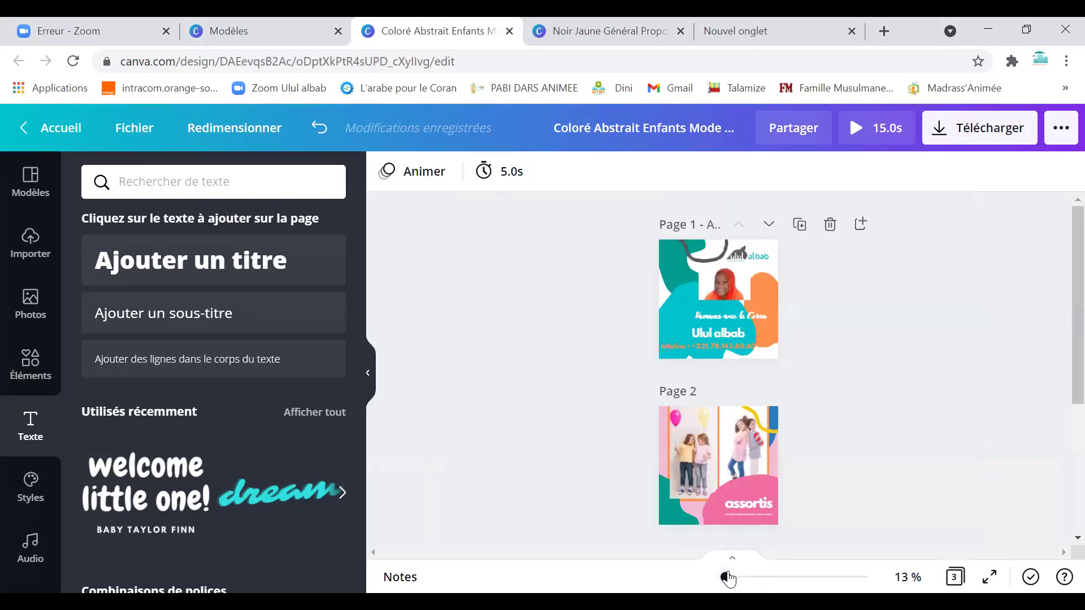
{"action": "left_click", "coordinate": [736, 416]}
Recolour page 2's teal diamond outline, first orange and then cyan.
{"action": "left_click", "coordinate": [710, 440]}
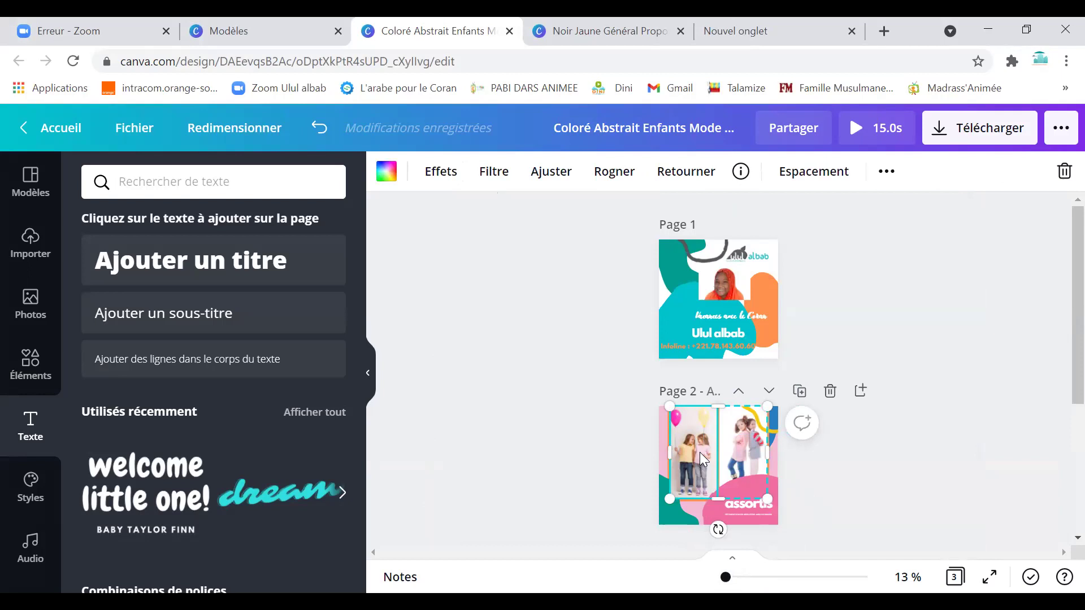
{"action": "left_click", "coordinate": [707, 517]}
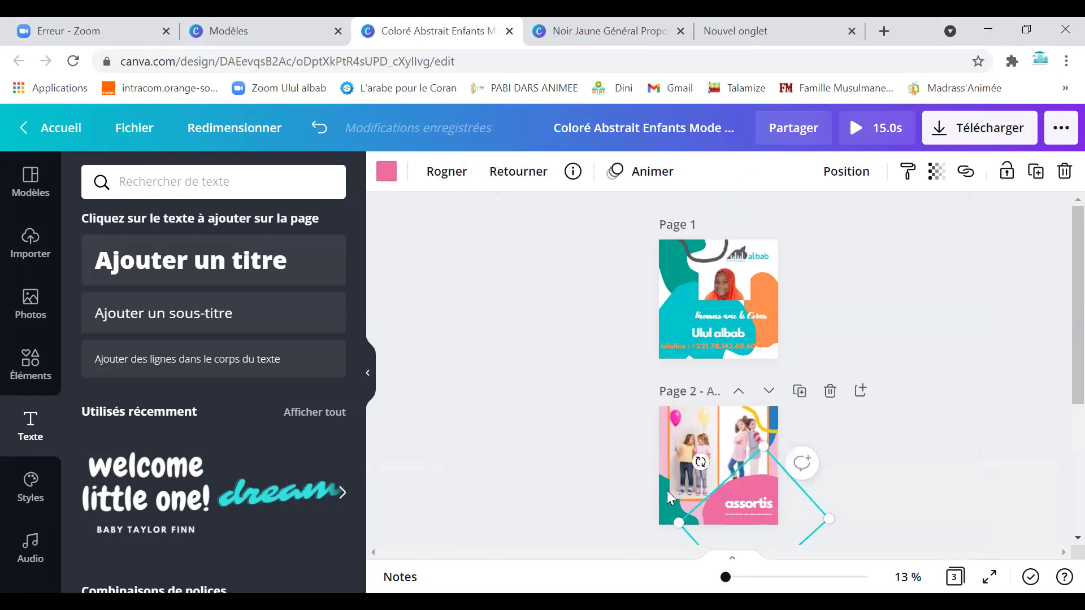
{"action": "left_click", "coordinate": [386, 172]}
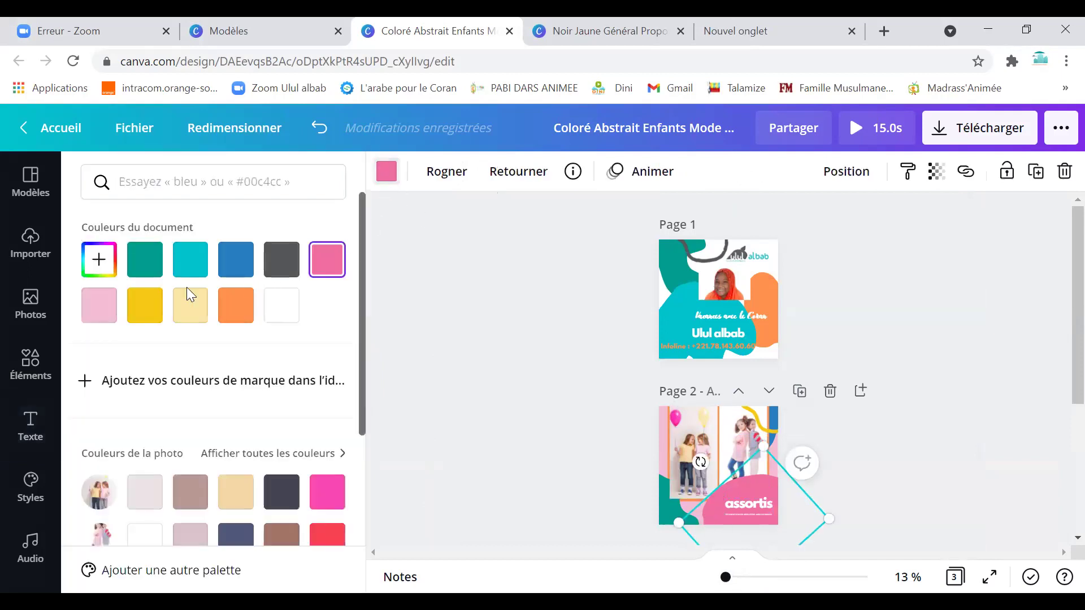
{"action": "left_click", "coordinate": [240, 318]}
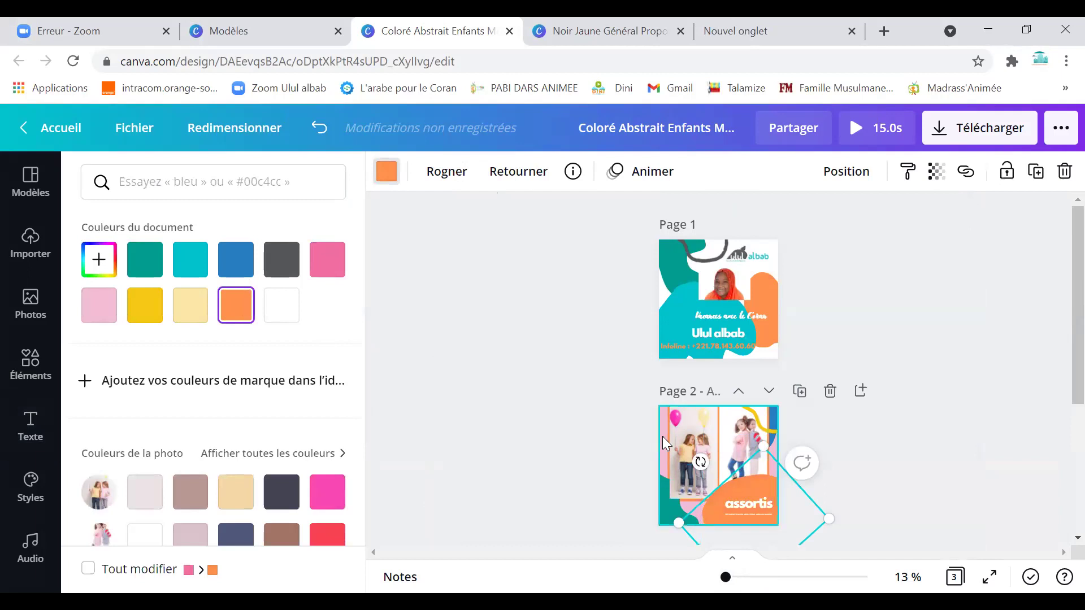
{"action": "left_click", "coordinate": [31, 427]}
{"action": "left_click", "coordinate": [386, 172]}
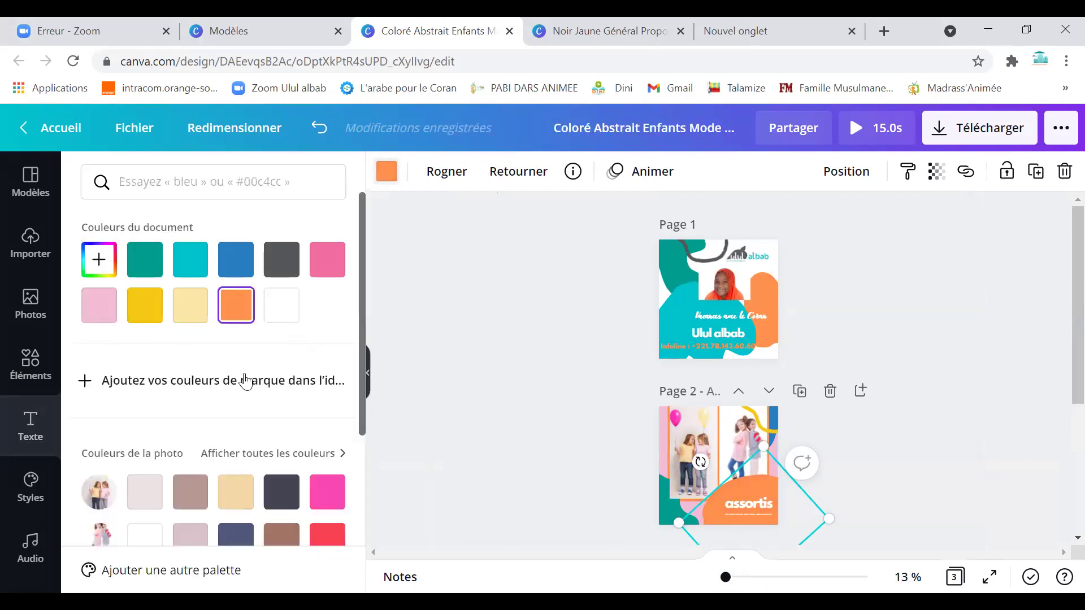
{"action": "left_click", "coordinate": [190, 260]}
Delete page 2's photos and their empty frame, and set the orange block to white.
{"action": "left_click", "coordinate": [702, 447]}
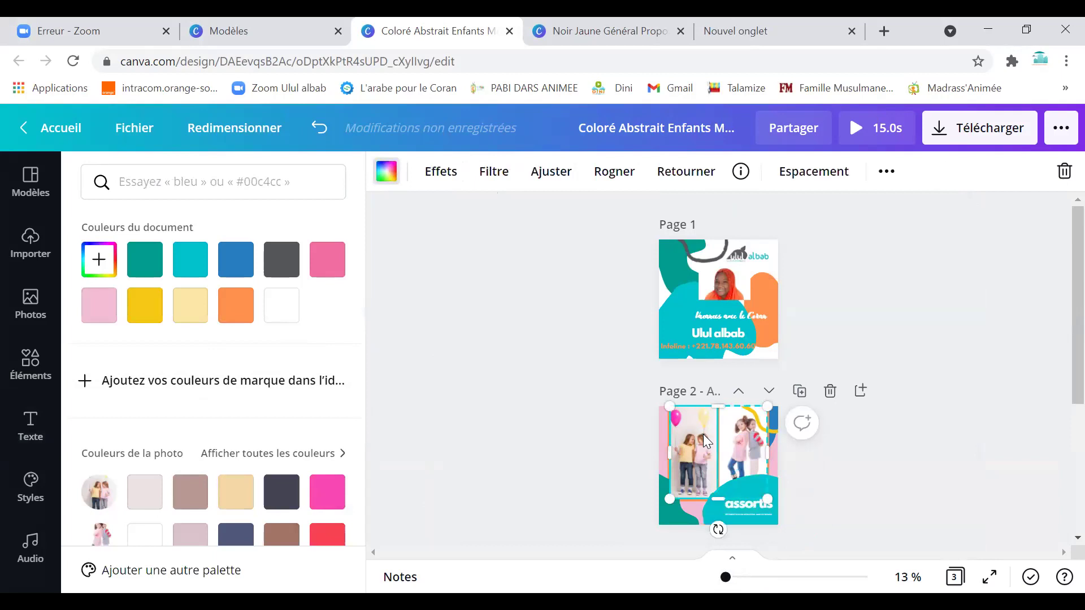
{"action": "key", "text": "Delete"}
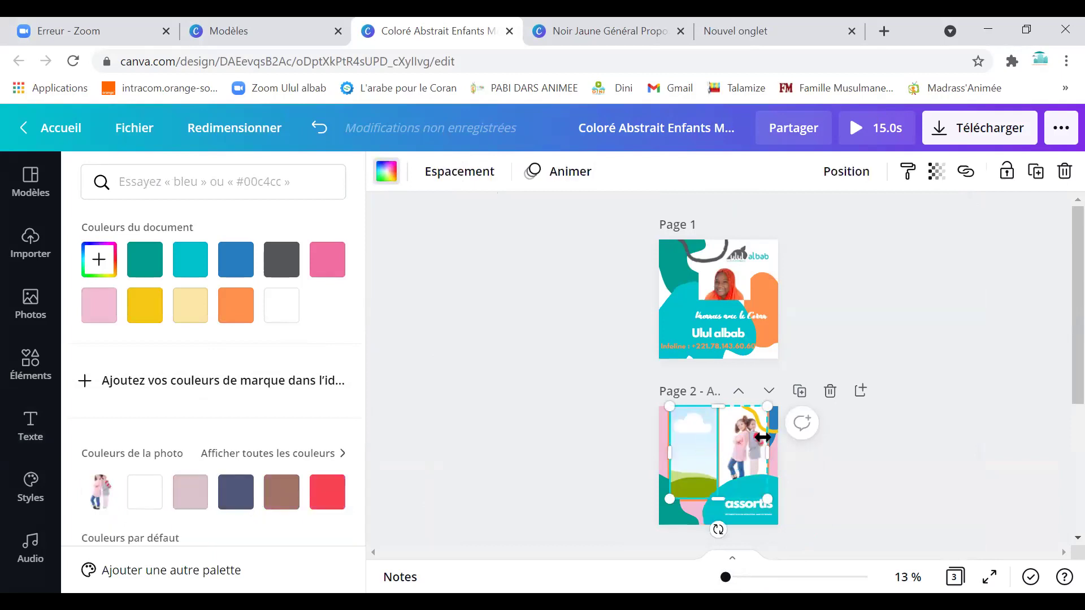
{"action": "key", "text": "Delete"}
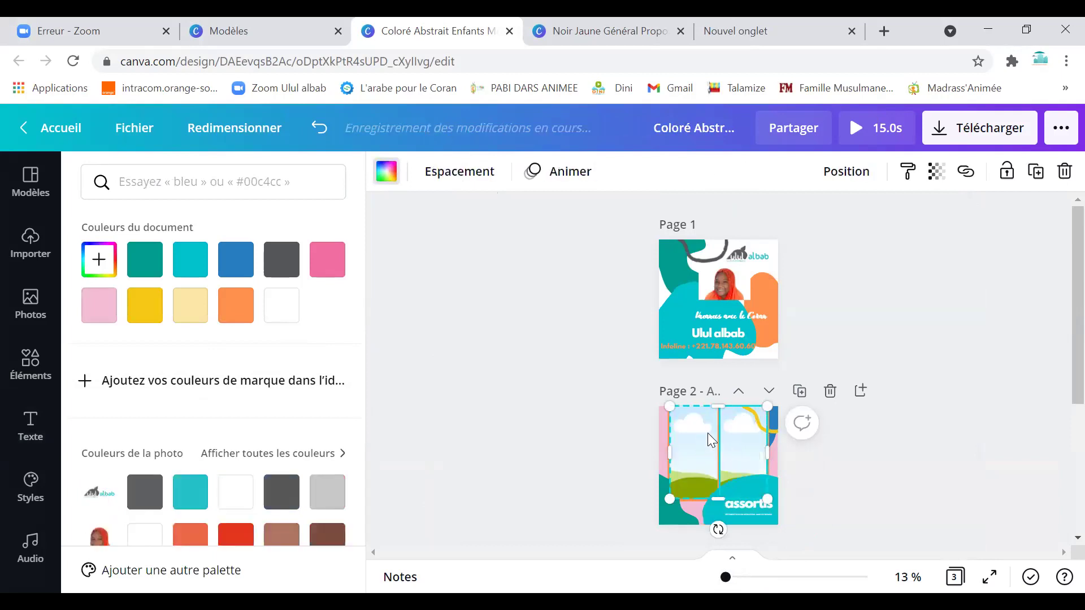
{"action": "key", "text": "Delete"}
{"action": "left_click", "coordinate": [747, 436]}
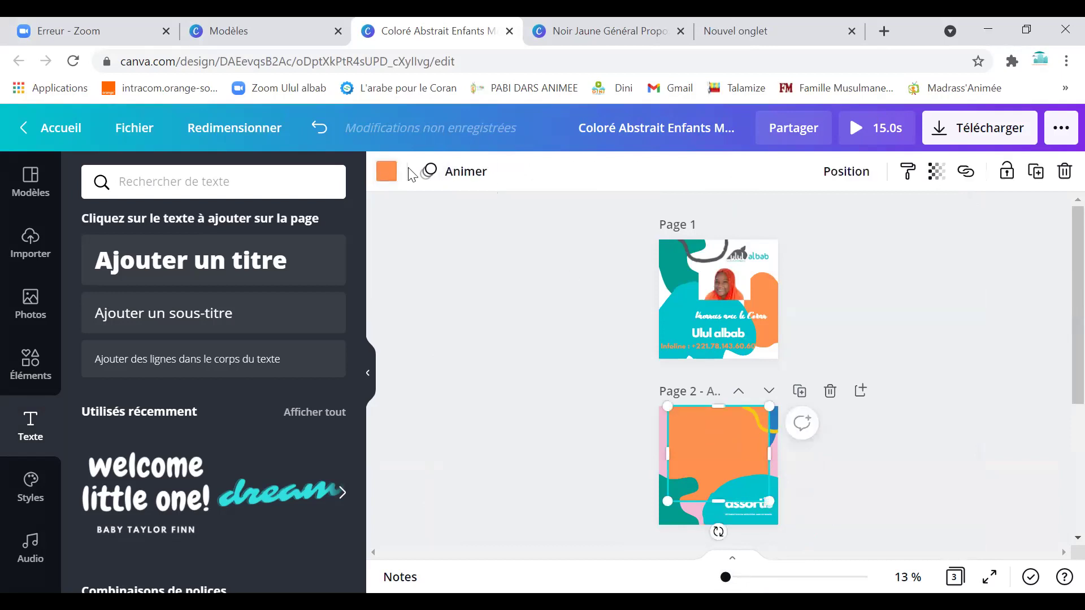
{"action": "left_click", "coordinate": [388, 171]}
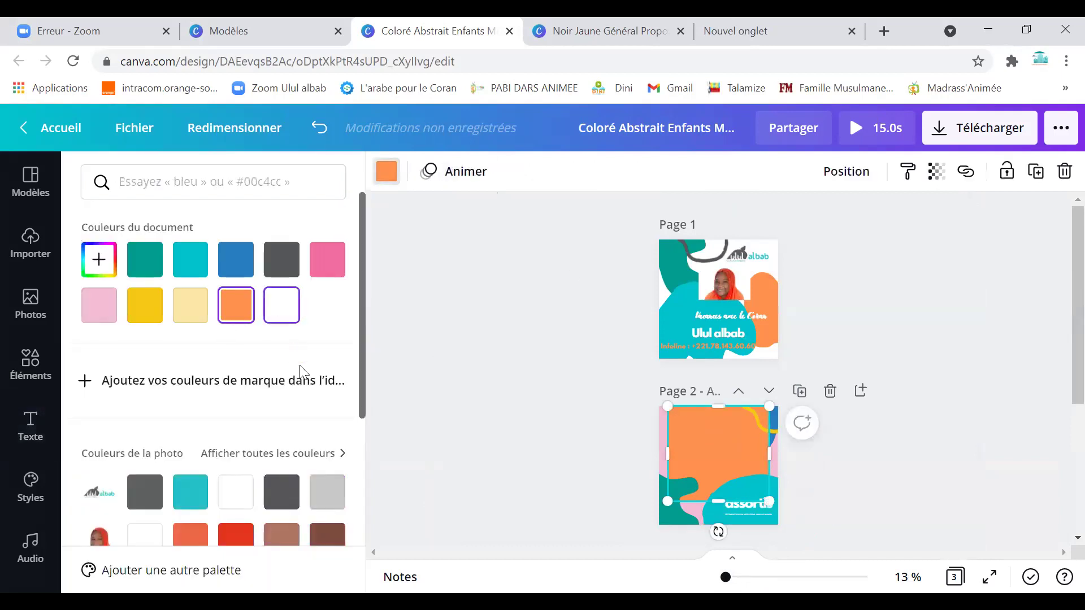
{"action": "scroll", "coordinate": [727, 467], "scroll_direction": "down", "scroll_amount": 3}
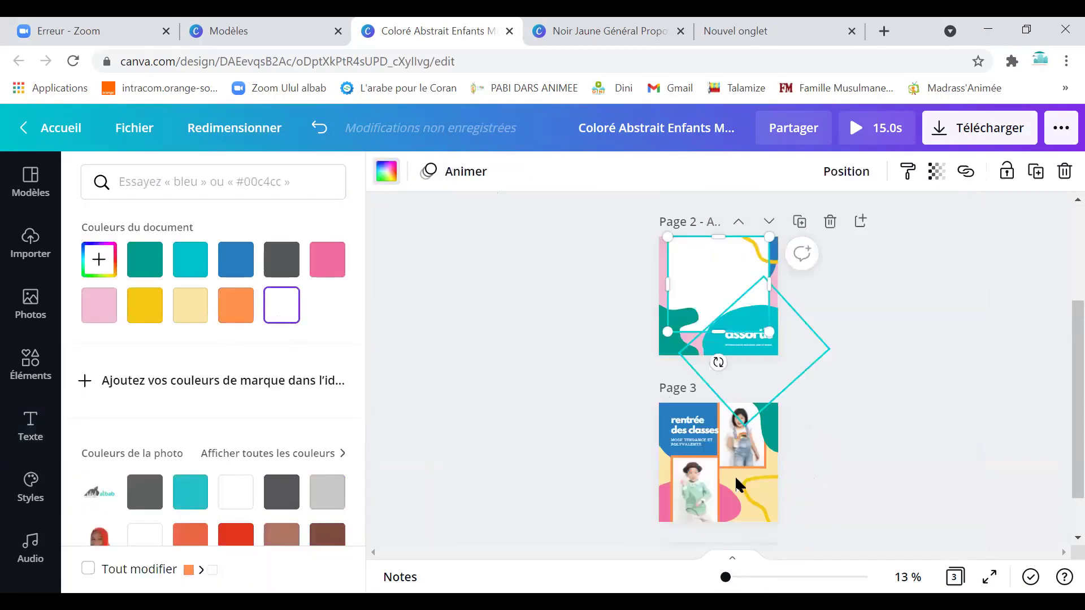
Delete page 3 with its photos.
{"action": "left_click", "coordinate": [737, 438]}
{"action": "left_click", "coordinate": [694, 480]}
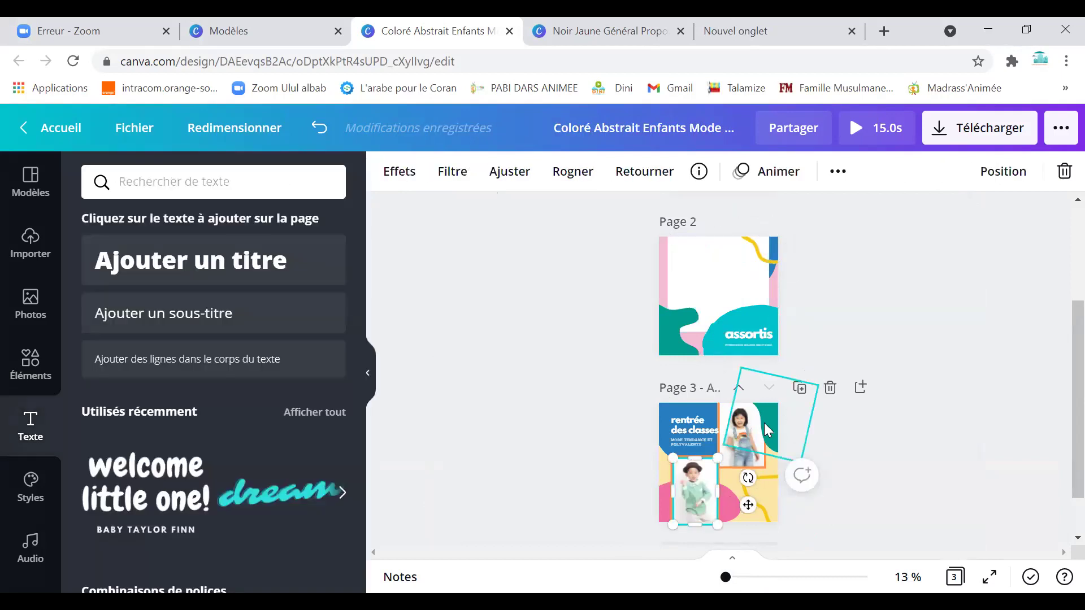
{"action": "left_click", "coordinate": [830, 389]}
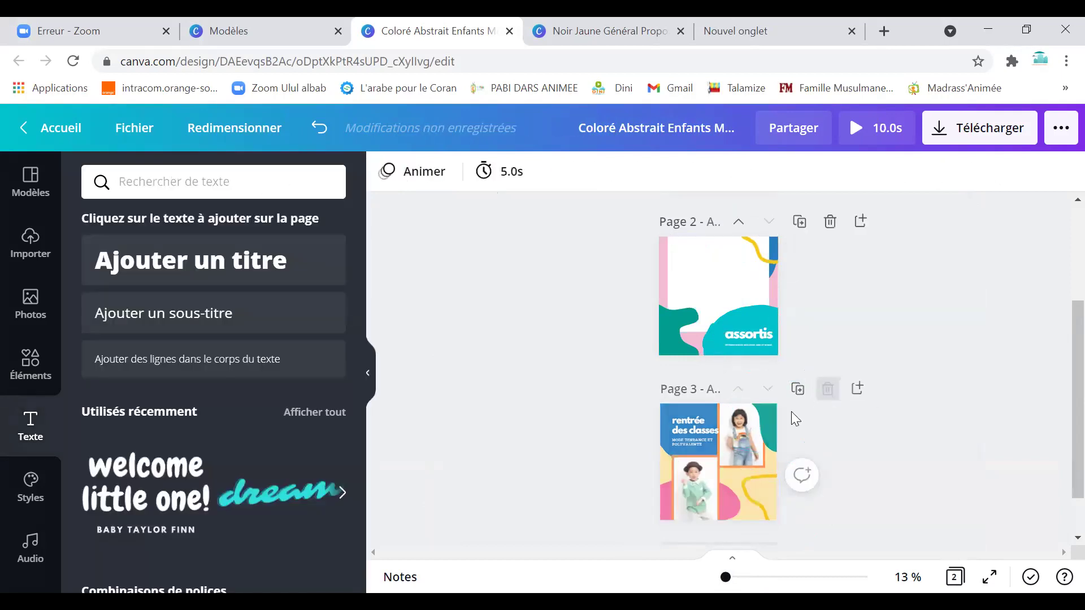
{"action": "scroll", "coordinate": [737, 322], "scroll_direction": "up", "scroll_amount": 3}
Duplicate the Ulul albab poster page, then duplicate the copy again.
{"action": "left_click", "coordinate": [732, 359]}
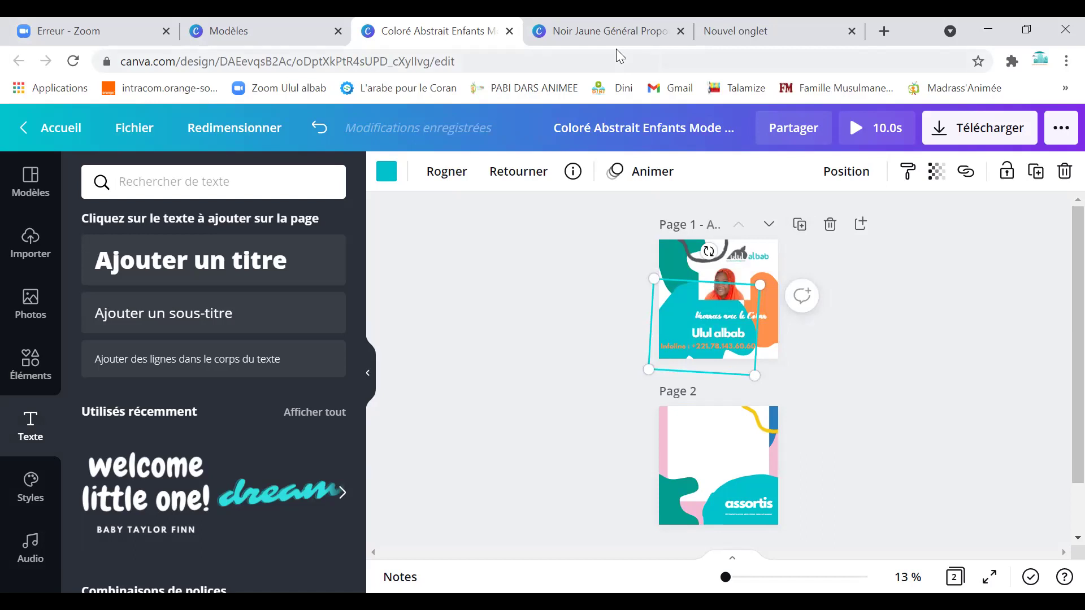
{"action": "left_click", "coordinate": [799, 224]}
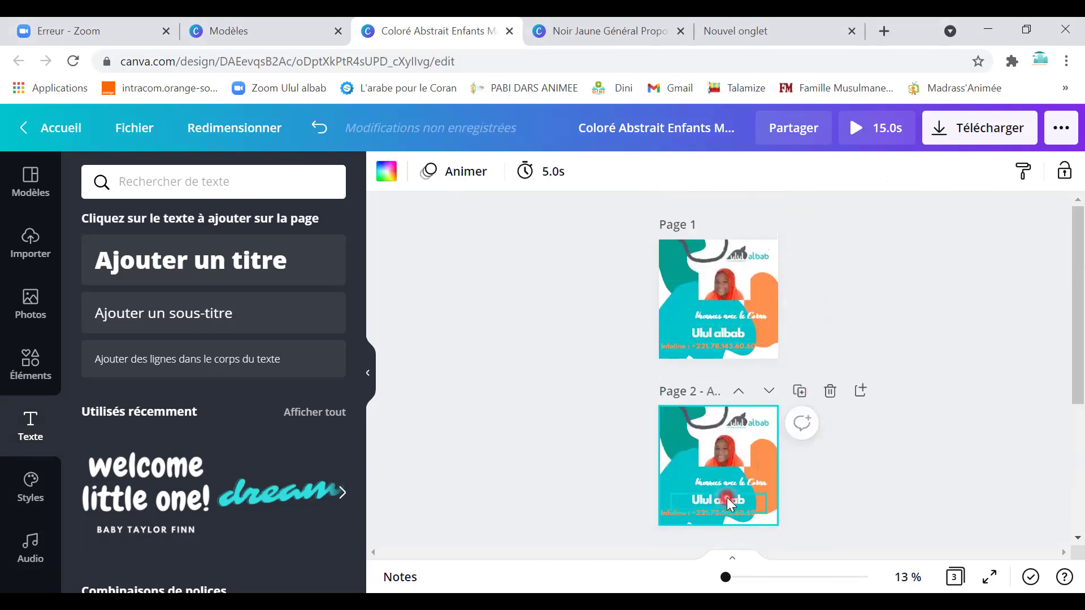
{"action": "scroll", "coordinate": [753, 429], "scroll_direction": "down", "scroll_amount": 1}
{"action": "left_click", "coordinate": [800, 307]}
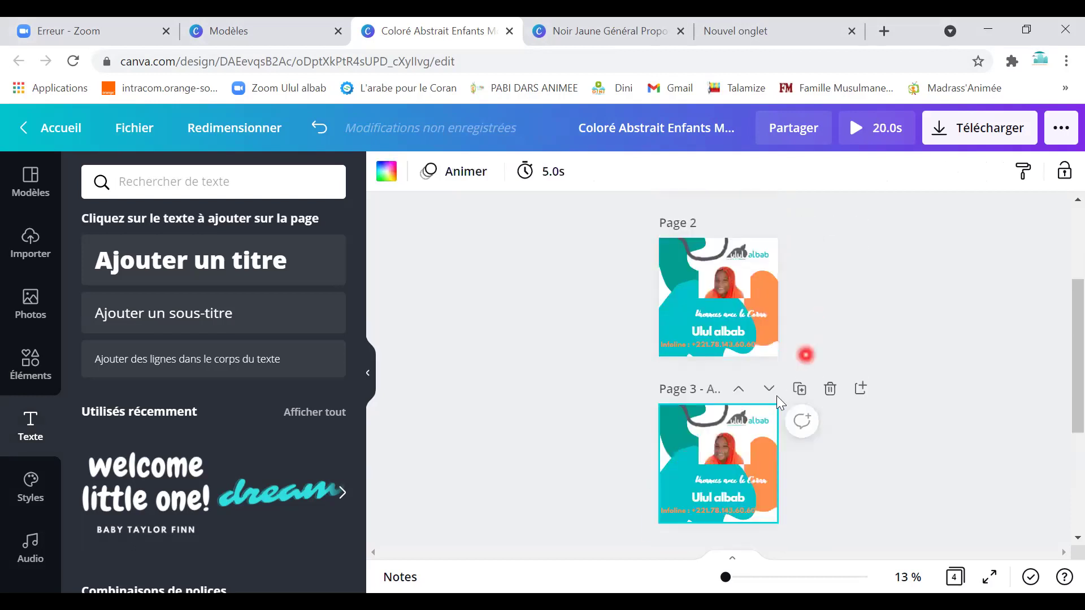
Move the newest copy up one page and return to page 1.
{"action": "left_click", "coordinate": [711, 443]}
{"action": "left_click", "coordinate": [698, 443]}
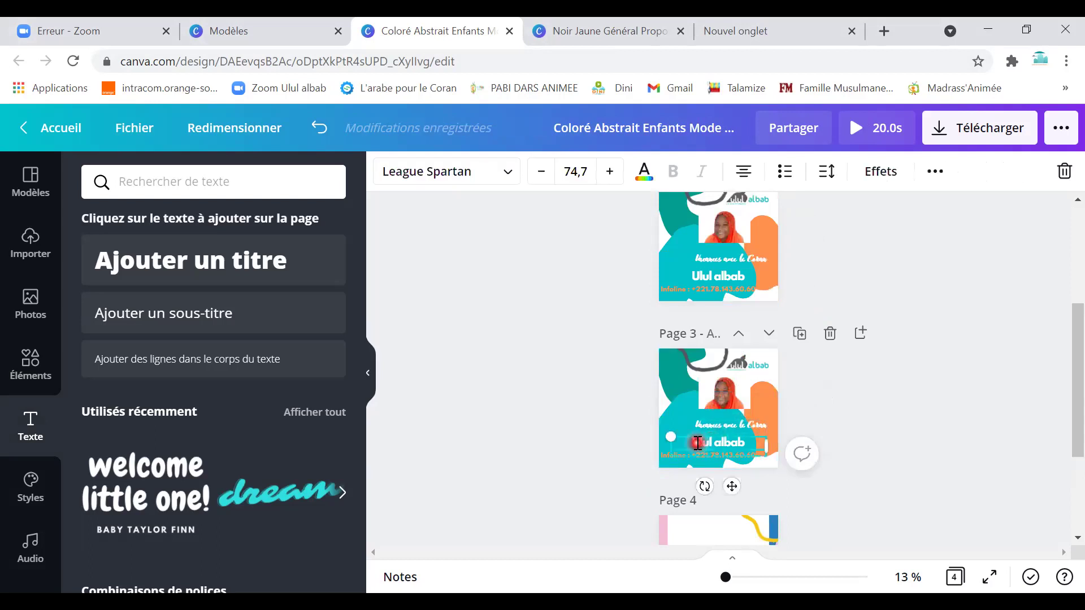
{"action": "left_click", "coordinate": [741, 332]}
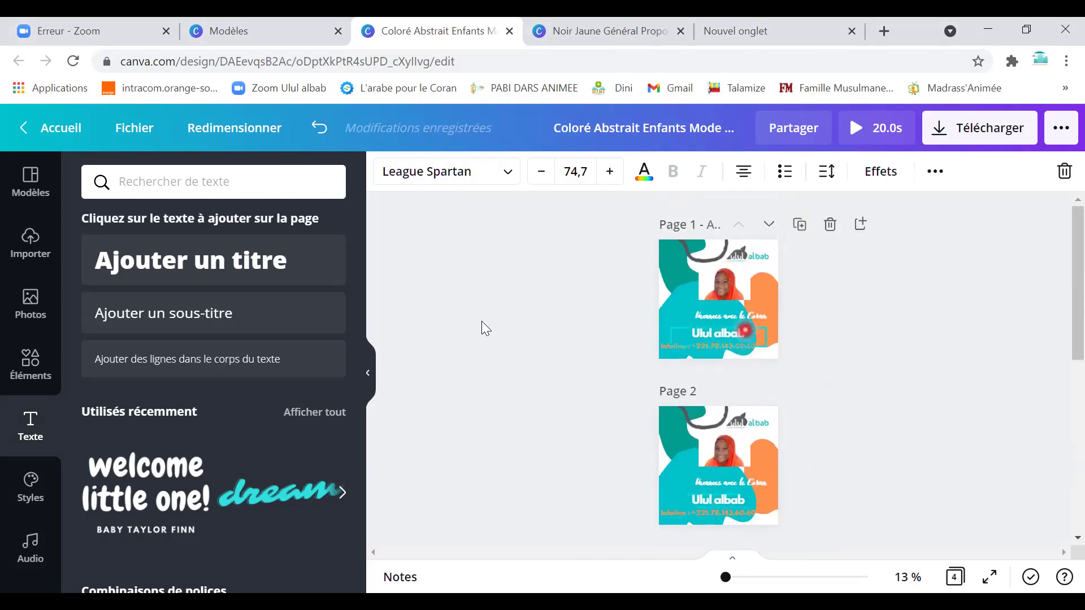
{"action": "left_click", "coordinate": [699, 327]}
{"action": "left_click", "coordinate": [735, 249]}
{"action": "left_click", "coordinate": [640, 295]}
Set the zoom to 38 % and open Importer des médias in the uploads panel.
{"action": "left_click", "coordinate": [749, 577]}
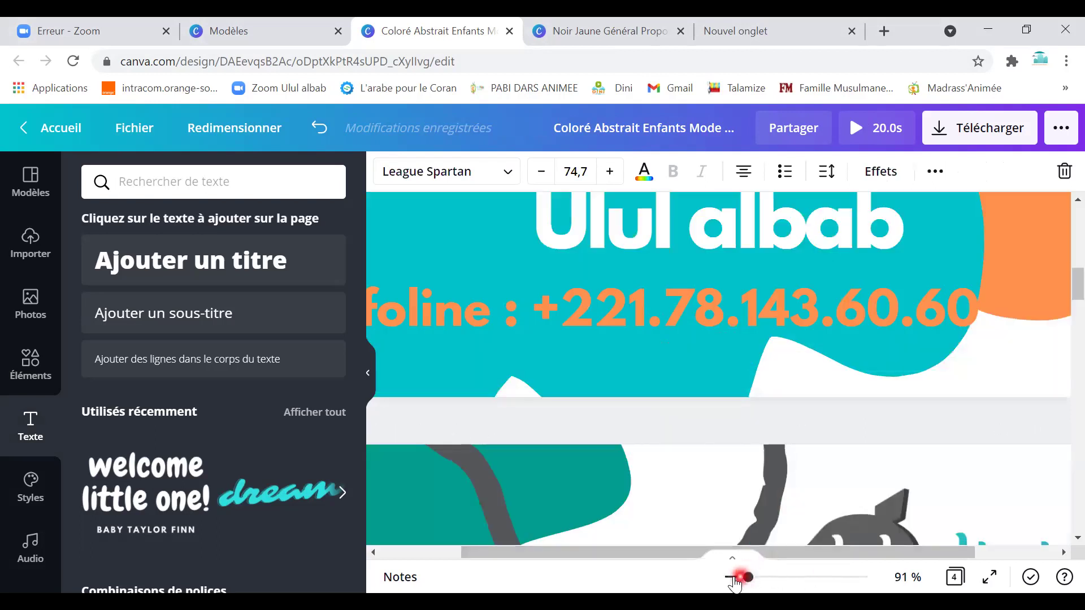
{"action": "left_click", "coordinate": [734, 577]}
{"action": "scroll", "coordinate": [761, 447], "scroll_direction": "up", "scroll_amount": 10}
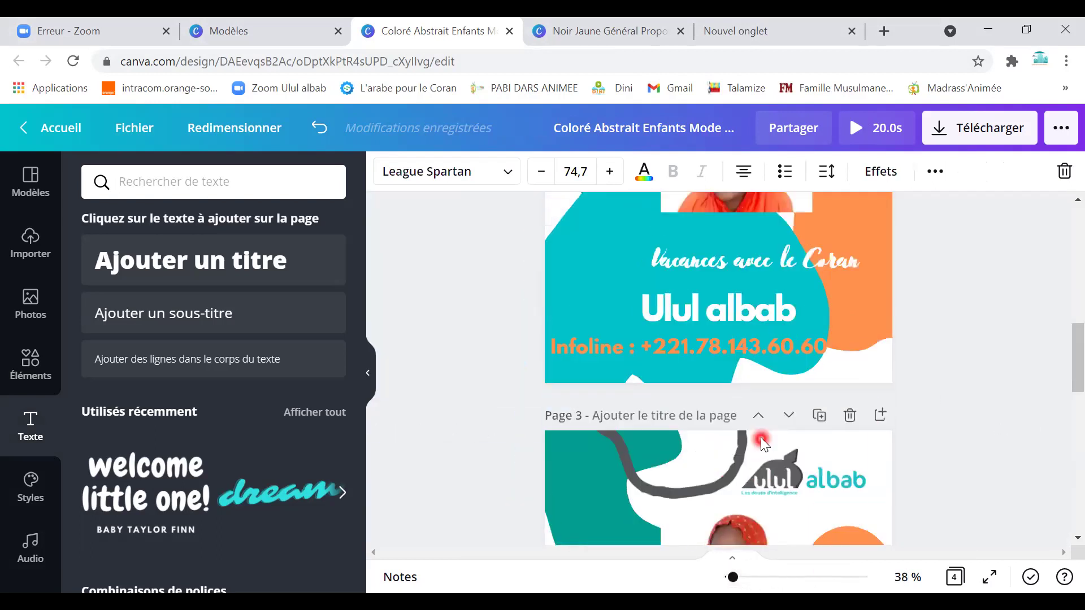
{"action": "scroll", "coordinate": [762, 424], "scroll_direction": "up", "scroll_amount": 3}
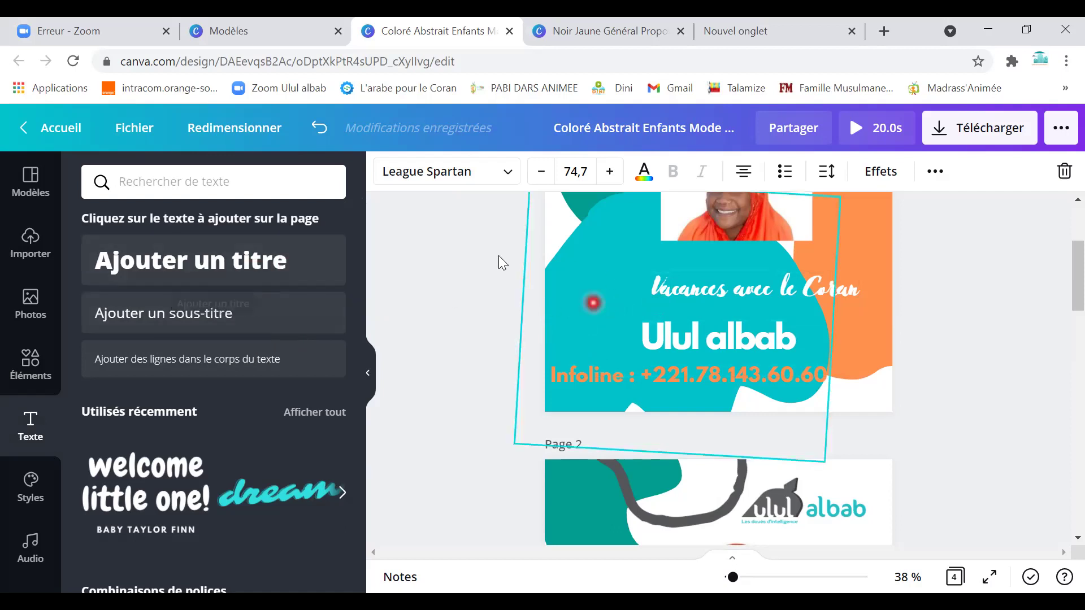
{"action": "left_click", "coordinate": [31, 246]}
{"action": "left_click", "coordinate": [250, 226]}
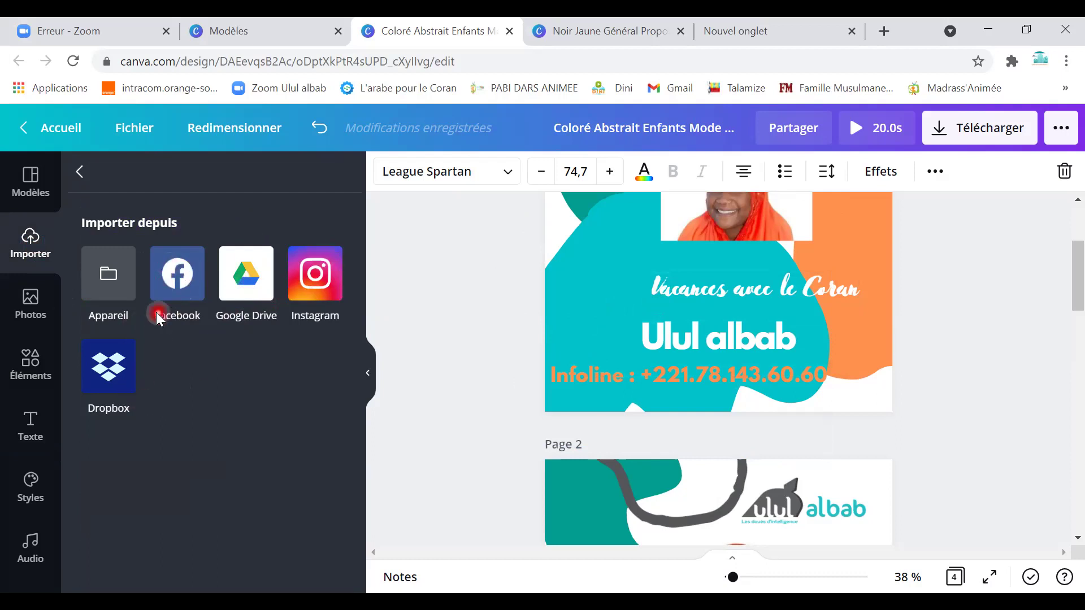
Browse to Ce PC in the file picker, close it without uploading, then open stock photos.
{"action": "left_click", "coordinate": [106, 279]}
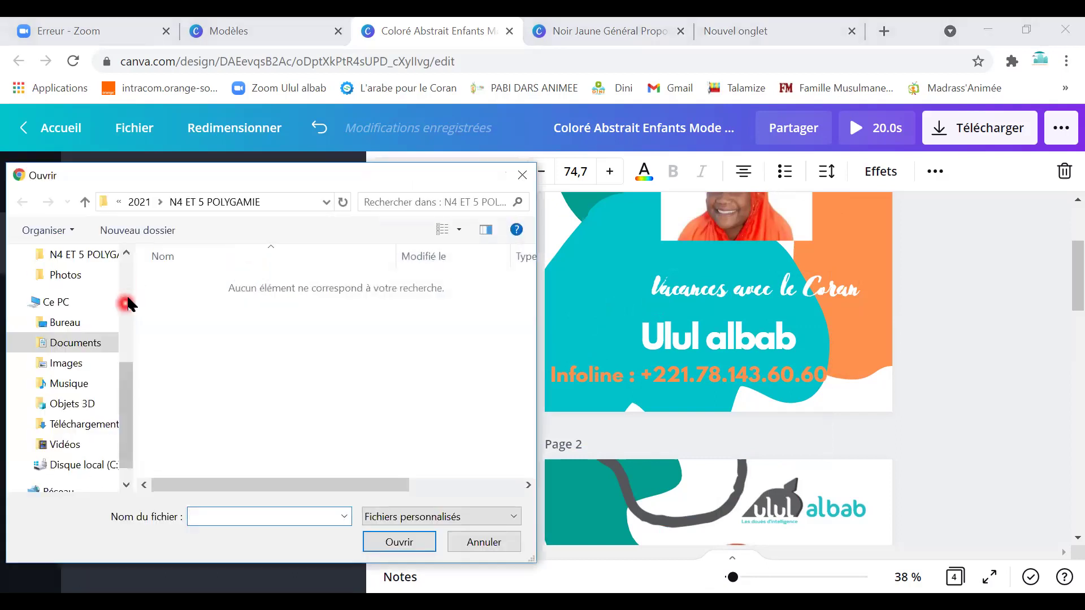
{"action": "left_click", "coordinate": [125, 457]}
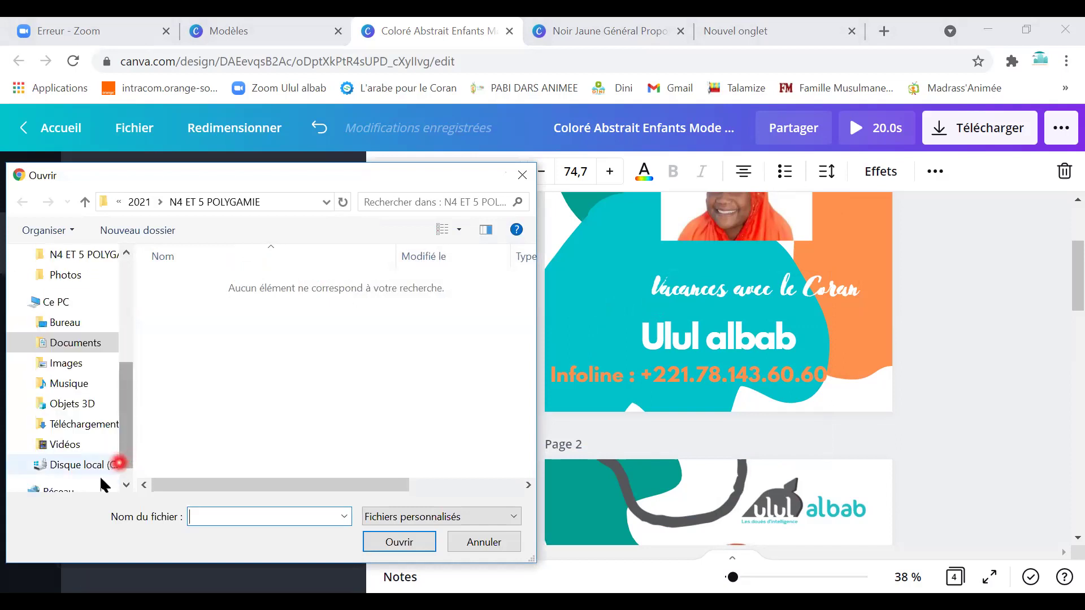
{"action": "left_click", "coordinate": [519, 180]}
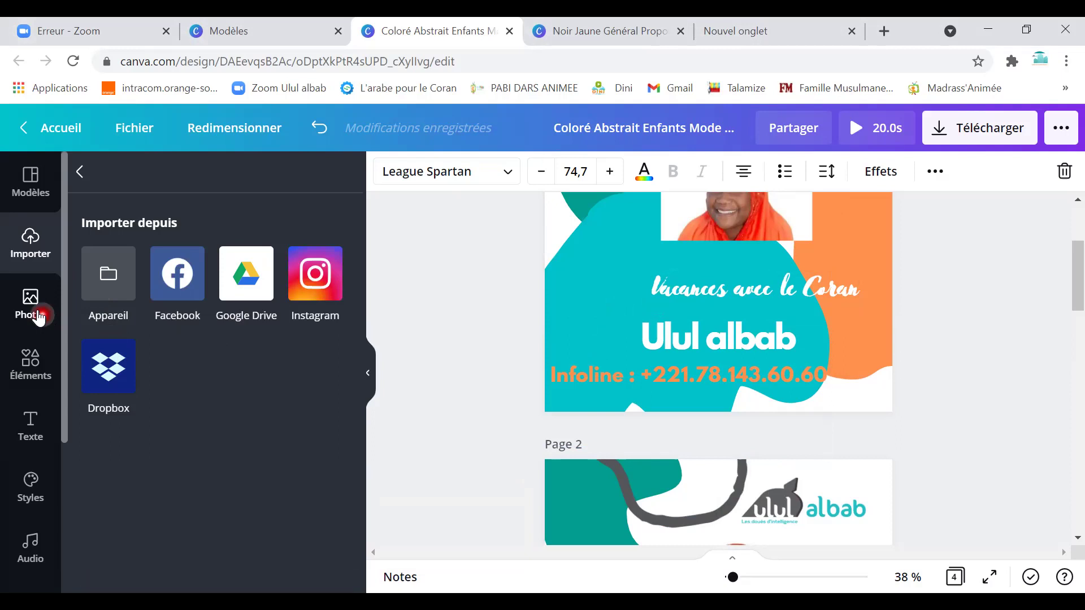
{"action": "left_click", "coordinate": [38, 315]}
Add the blue hydrangea ice-cream photo and set it as page 1's background.
{"action": "scroll", "coordinate": [189, 448], "scroll_direction": "down", "scroll_amount": 5}
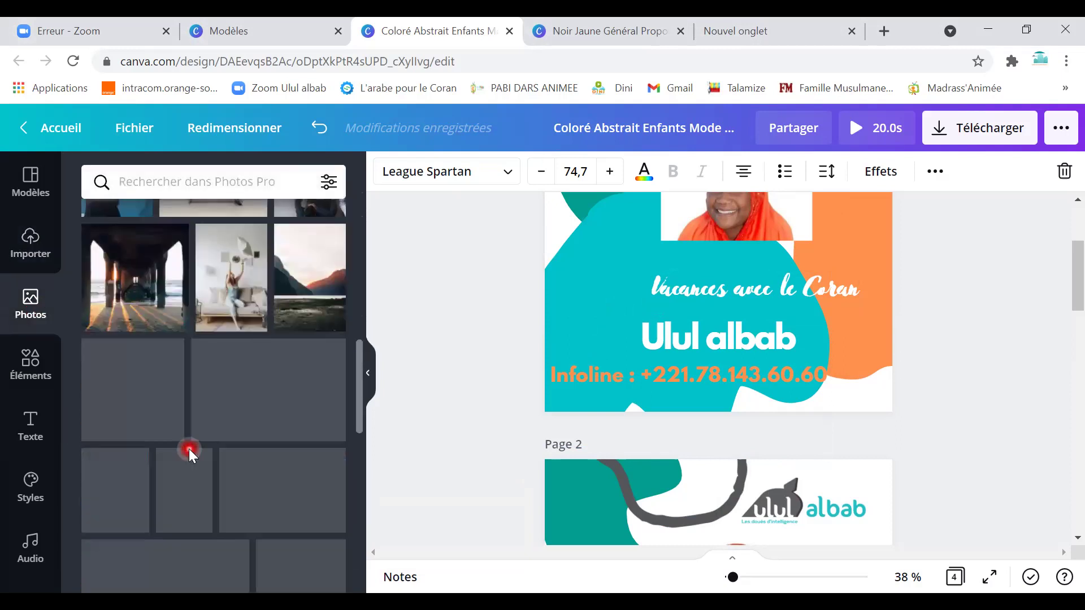
{"action": "scroll", "coordinate": [189, 448], "scroll_direction": "down", "scroll_amount": 3}
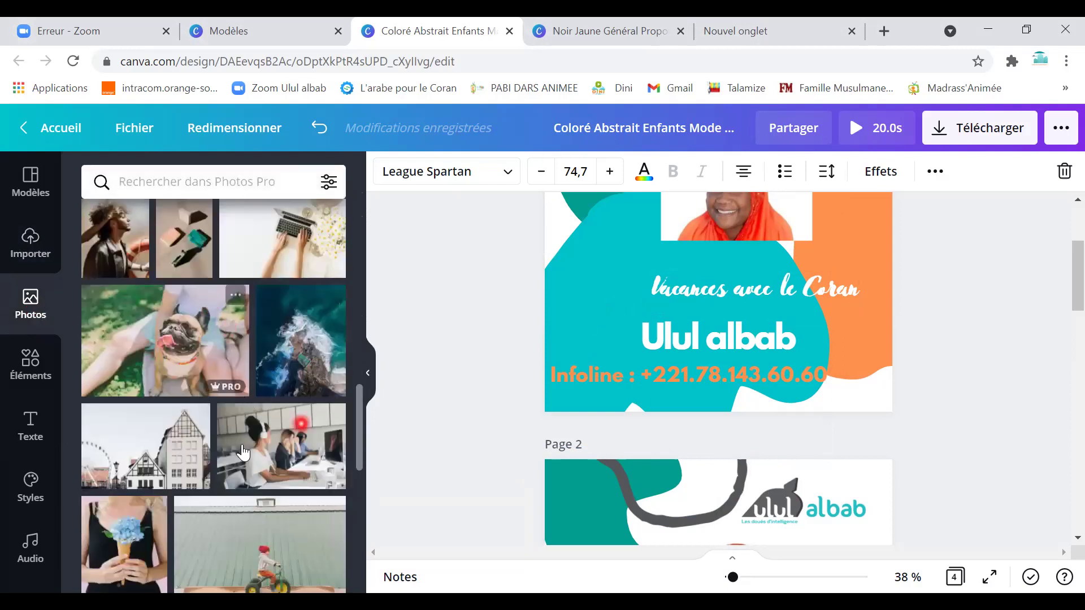
{"action": "scroll", "coordinate": [245, 486], "scroll_direction": "down", "scroll_amount": 3}
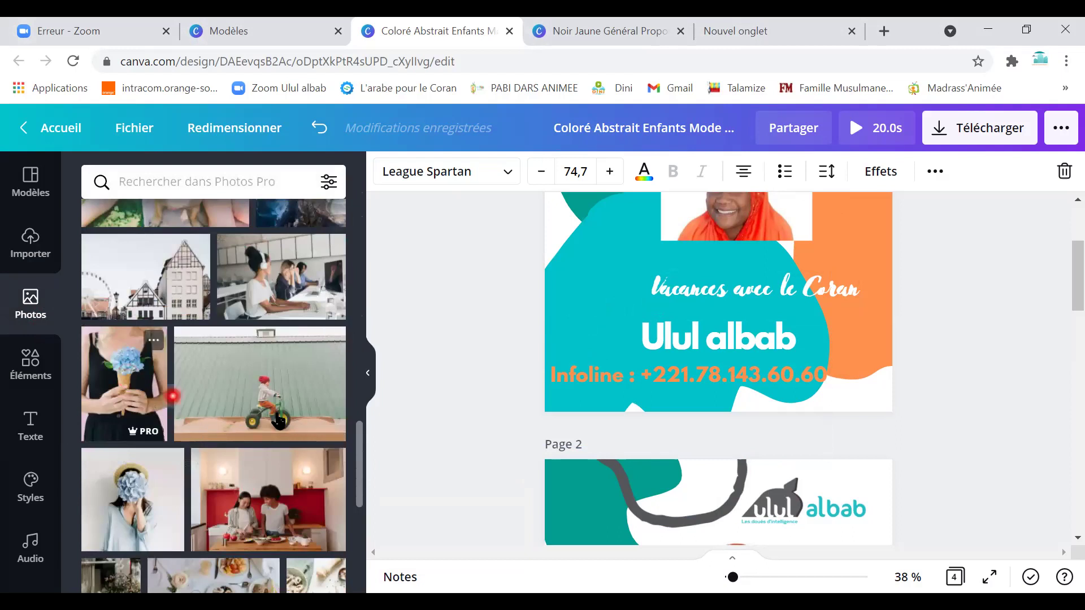
{"action": "left_click", "coordinate": [173, 395]}
{"action": "scroll", "coordinate": [640, 388], "scroll_direction": "up", "scroll_amount": 3}
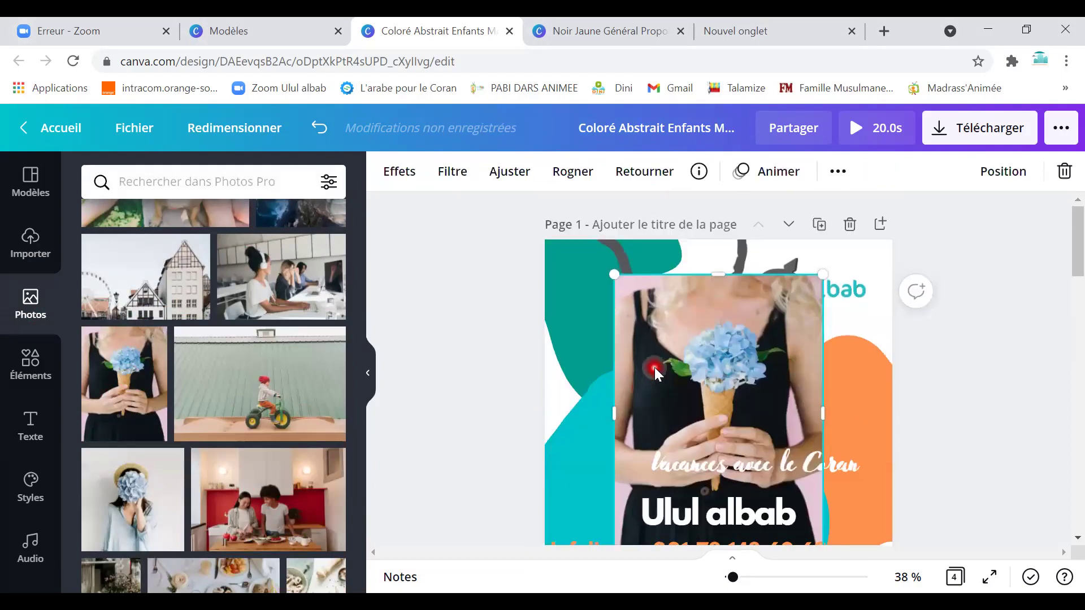
{"action": "right_click", "coordinate": [653, 367]}
{"action": "left_click", "coordinate": [756, 577]}
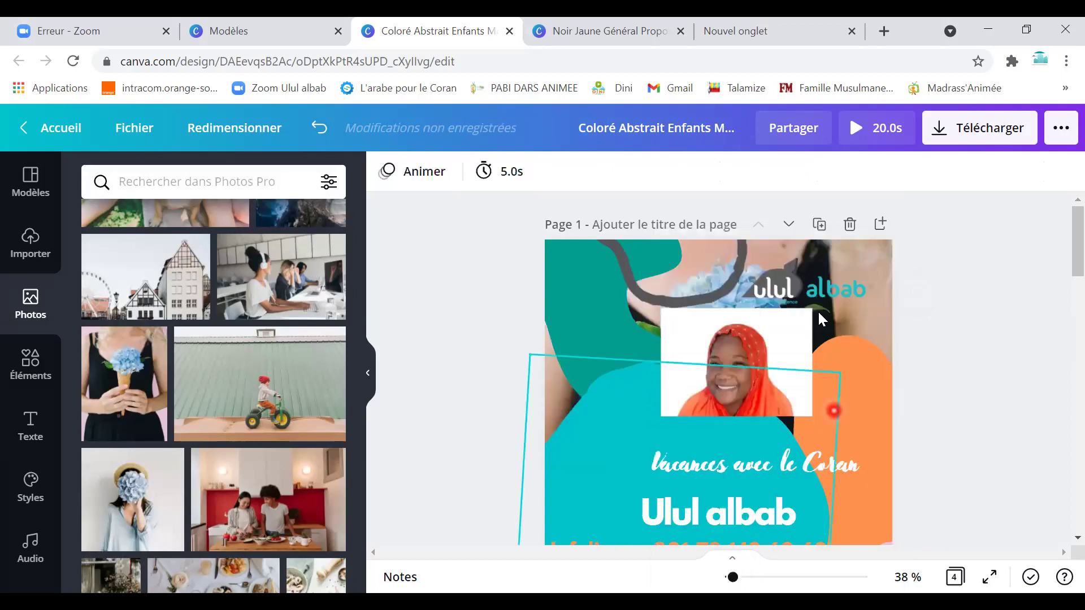
Delete the teal and orange shapes and the framed portrait, and move the logo top-right.
{"action": "left_click", "coordinate": [620, 396]}
{"action": "key", "text": "Delete"}
{"action": "left_click", "coordinate": [623, 331]}
{"action": "key", "text": "Delete"}
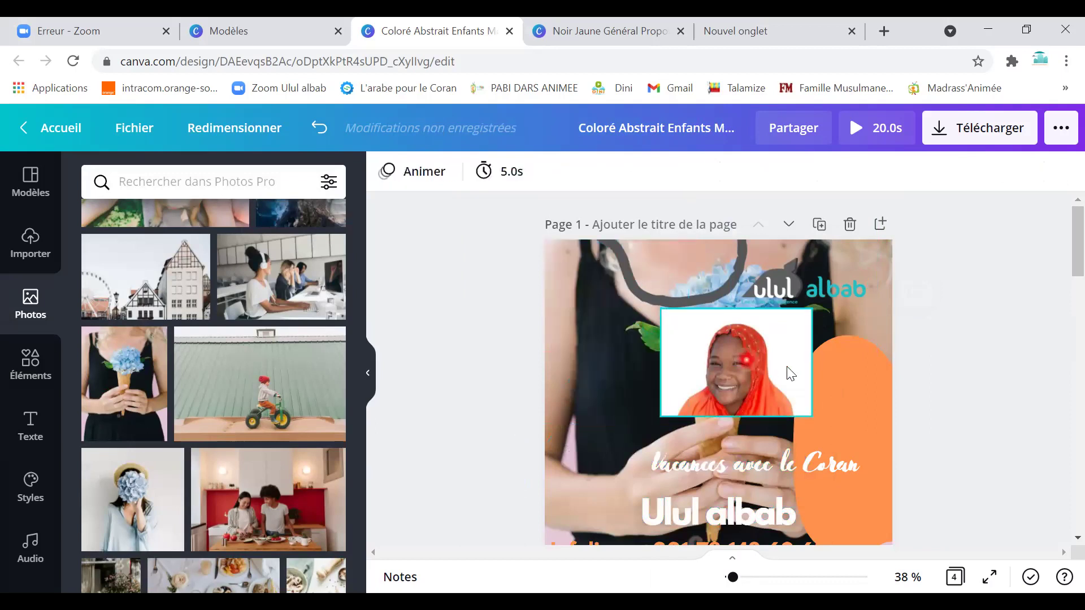
{"action": "left_click", "coordinate": [789, 365]}
{"action": "key", "text": "Delete"}
{"action": "left_click", "coordinate": [816, 392]}
{"action": "key", "text": "Delete"}
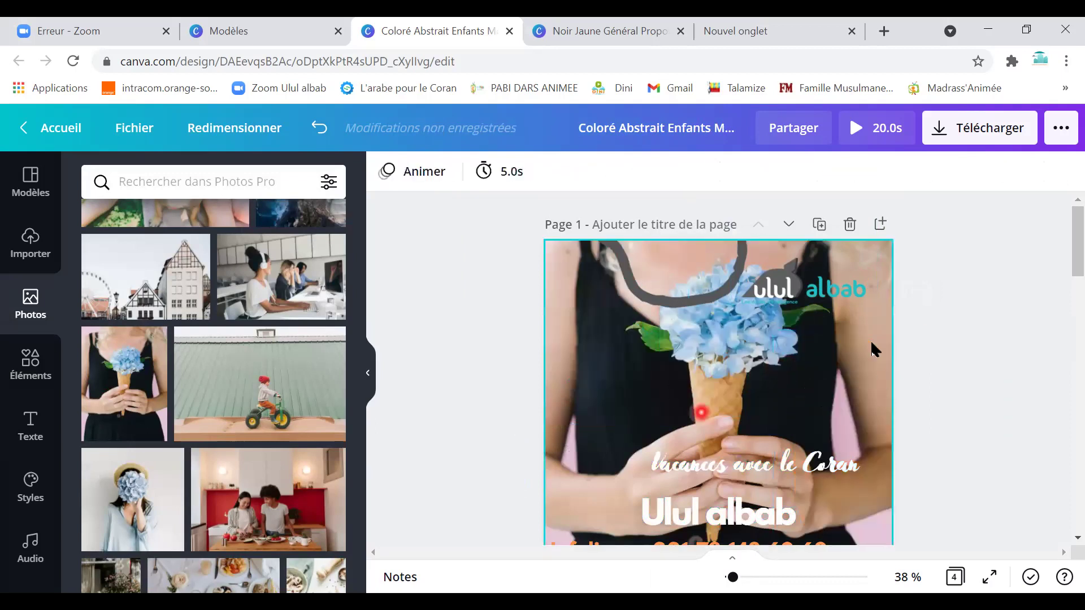
{"action": "left_click_drag", "start_coordinate": [812, 287], "coordinate": [828, 268]}
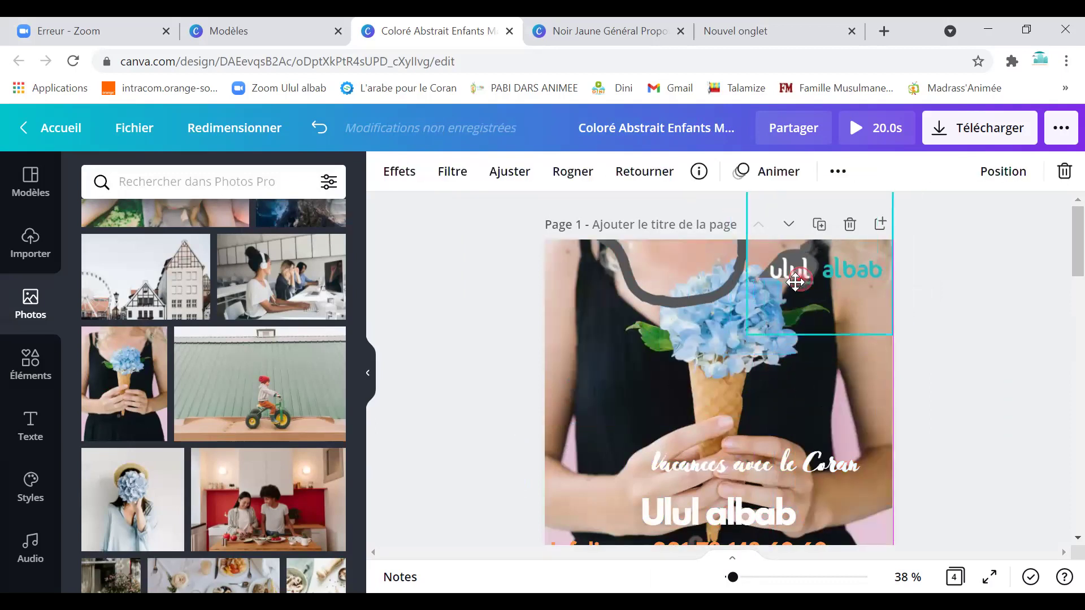
Add a bicycle stock photo to the page, then delete it again.
{"action": "scroll", "coordinate": [205, 372], "scroll_direction": "down", "scroll_amount": 3}
{"action": "scroll", "coordinate": [205, 372], "scroll_direction": "down", "scroll_amount": 1}
{"action": "left_click", "coordinate": [208, 249]}
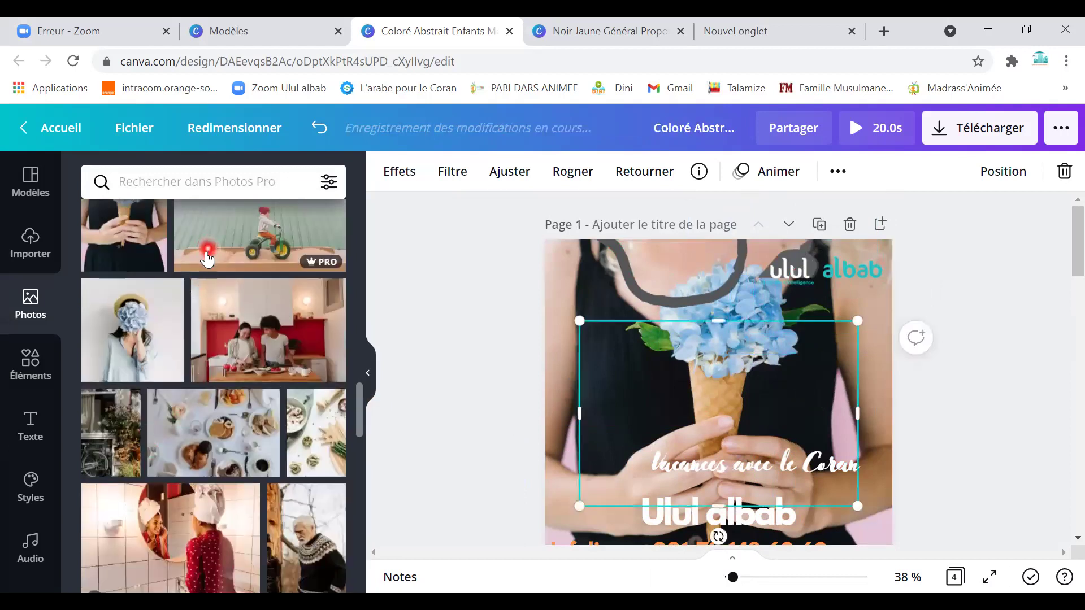
{"action": "key", "text": "Delete"}
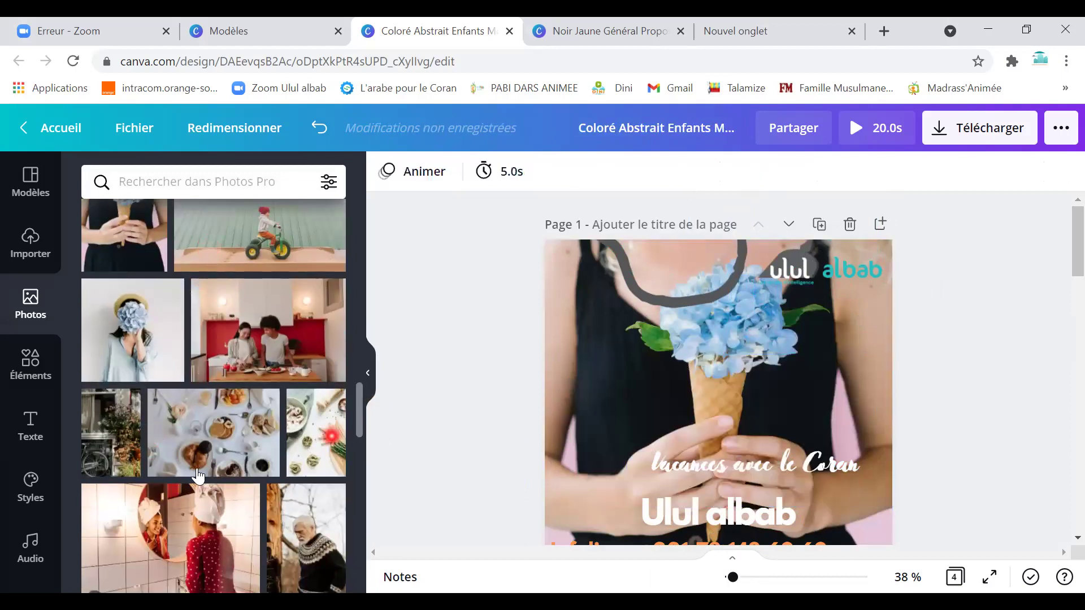
{"action": "scroll", "coordinate": [181, 472], "scroll_direction": "down", "scroll_amount": 4}
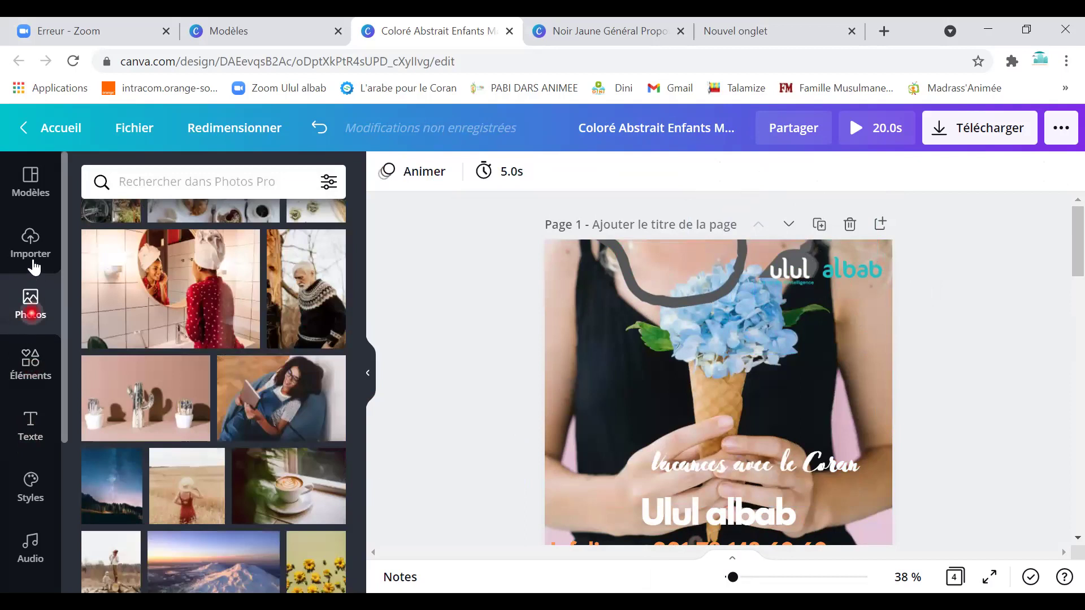
Switch between upload sources and stock photos, then cancel the computer file picker.
{"action": "left_click", "coordinate": [30, 248]}
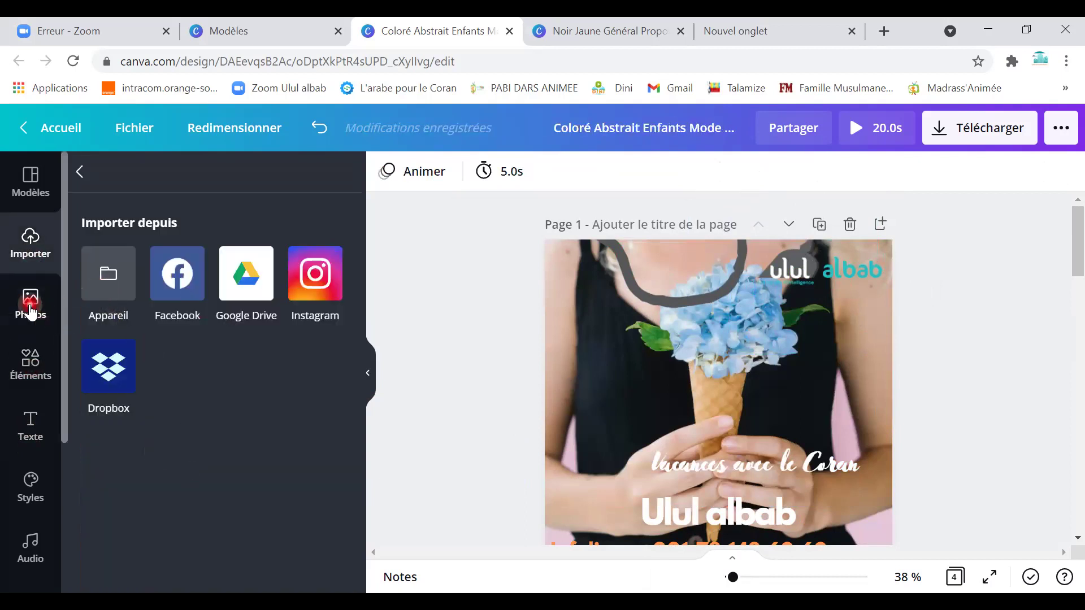
{"action": "left_click", "coordinate": [29, 302]}
{"action": "left_click", "coordinate": [30, 248]}
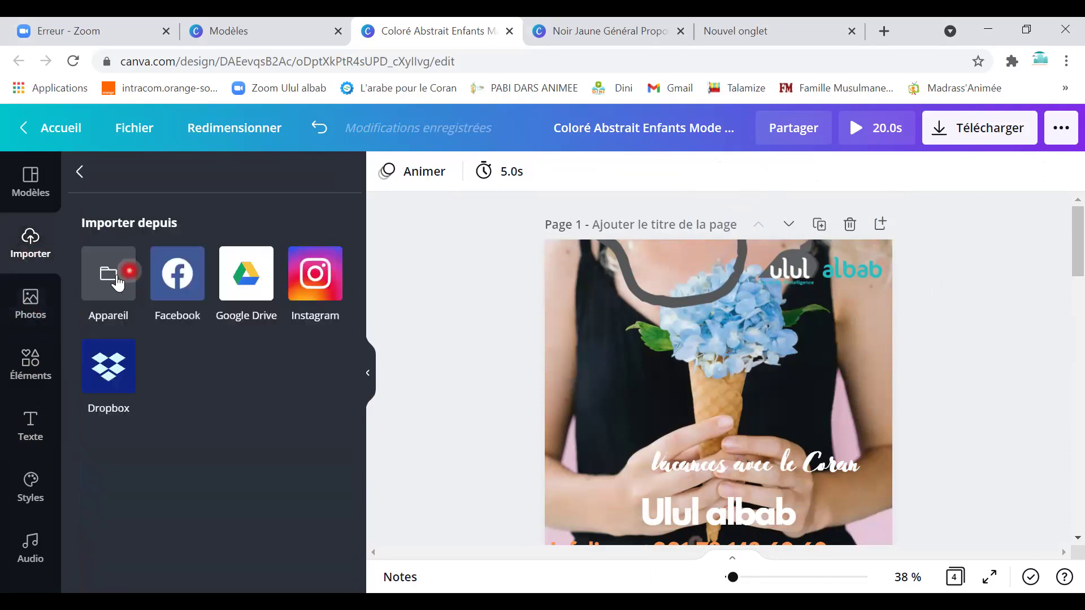
{"action": "left_click", "coordinate": [104, 249]}
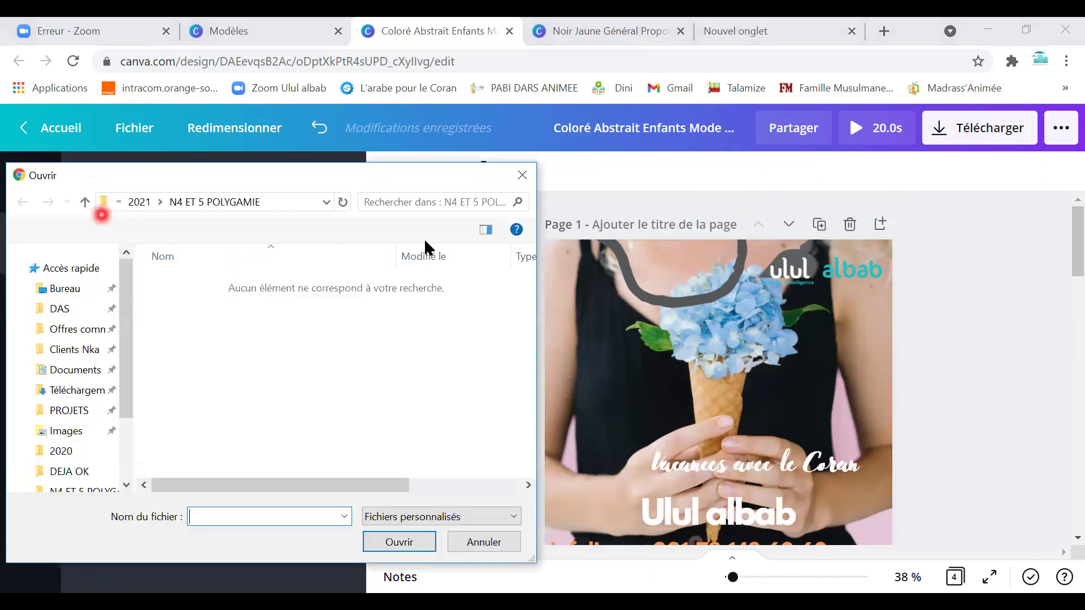
{"action": "left_click", "coordinate": [522, 178]}
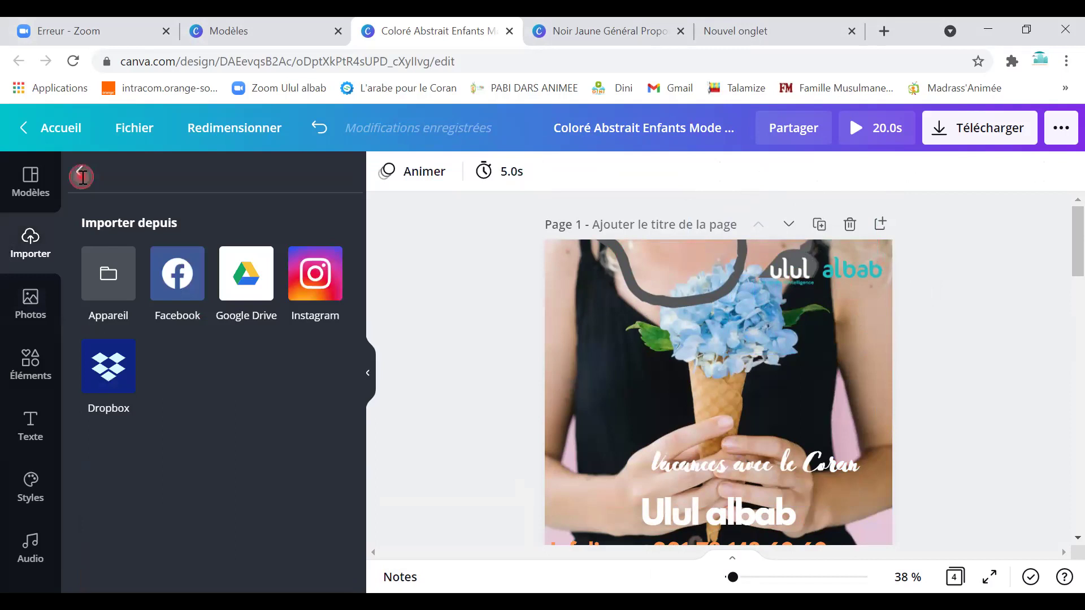
Browse the previously uploaded images, place the ulul albab logo, then delete it.
{"action": "left_click", "coordinate": [82, 178]}
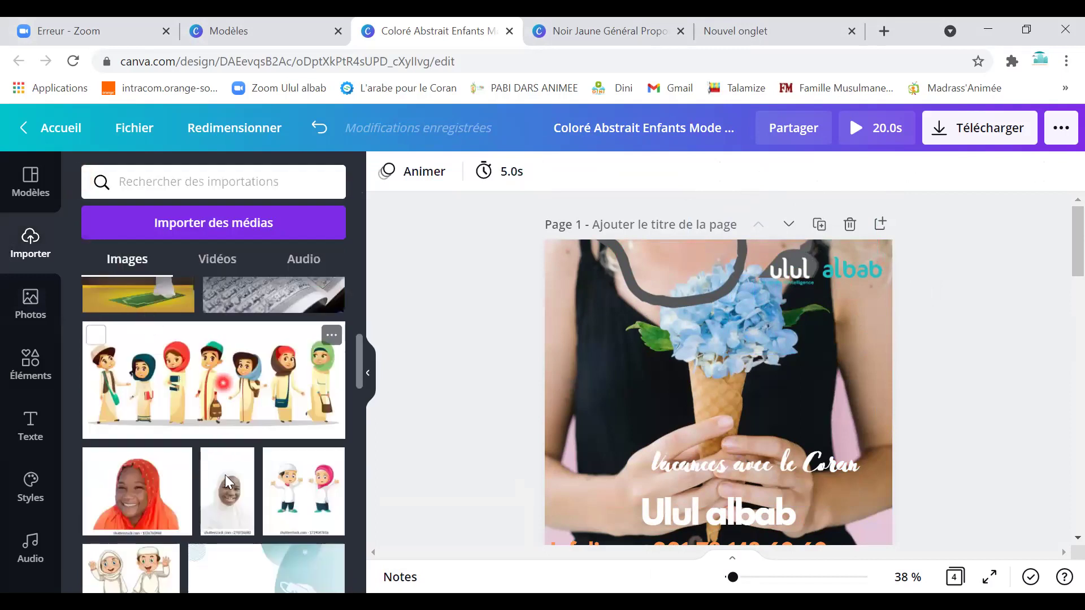
{"action": "scroll", "coordinate": [227, 477], "scroll_direction": "down", "scroll_amount": 5}
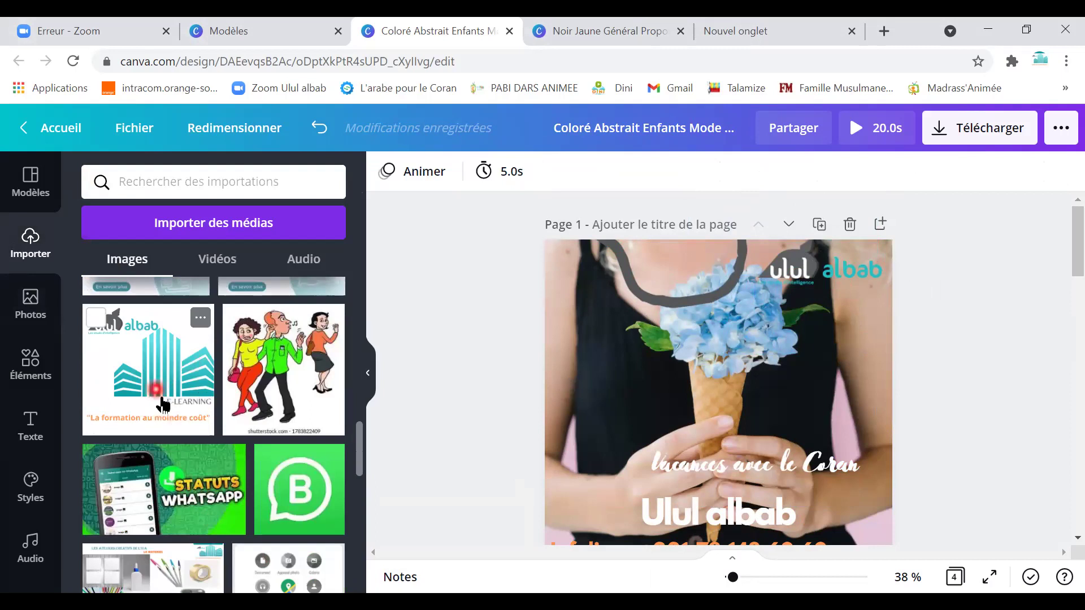
{"action": "scroll", "coordinate": [226, 528], "scroll_direction": "down", "scroll_amount": 5}
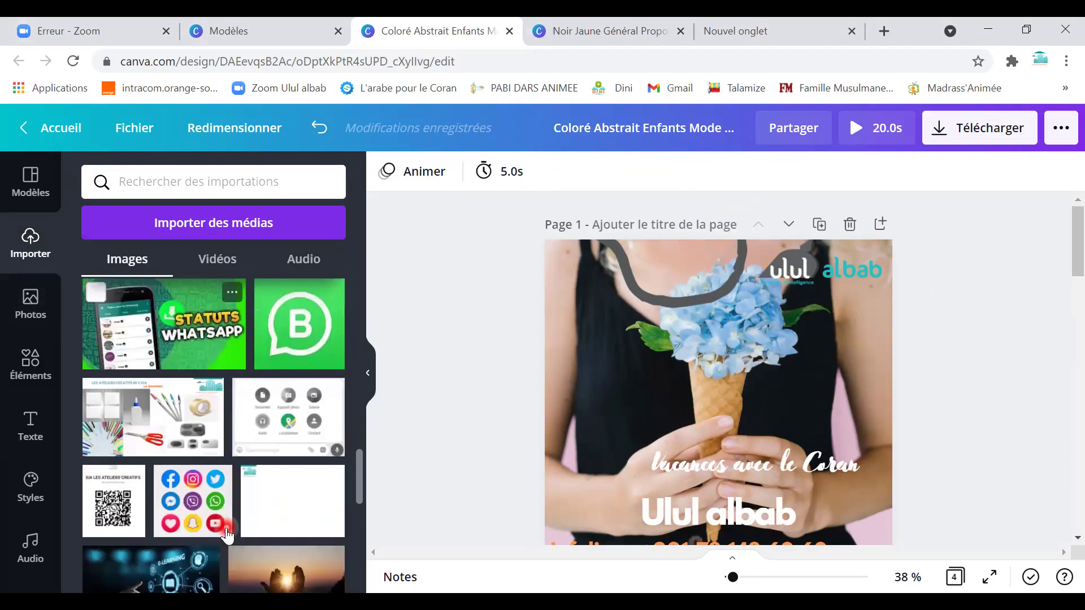
{"action": "scroll", "coordinate": [226, 528], "scroll_direction": "down", "scroll_amount": 5}
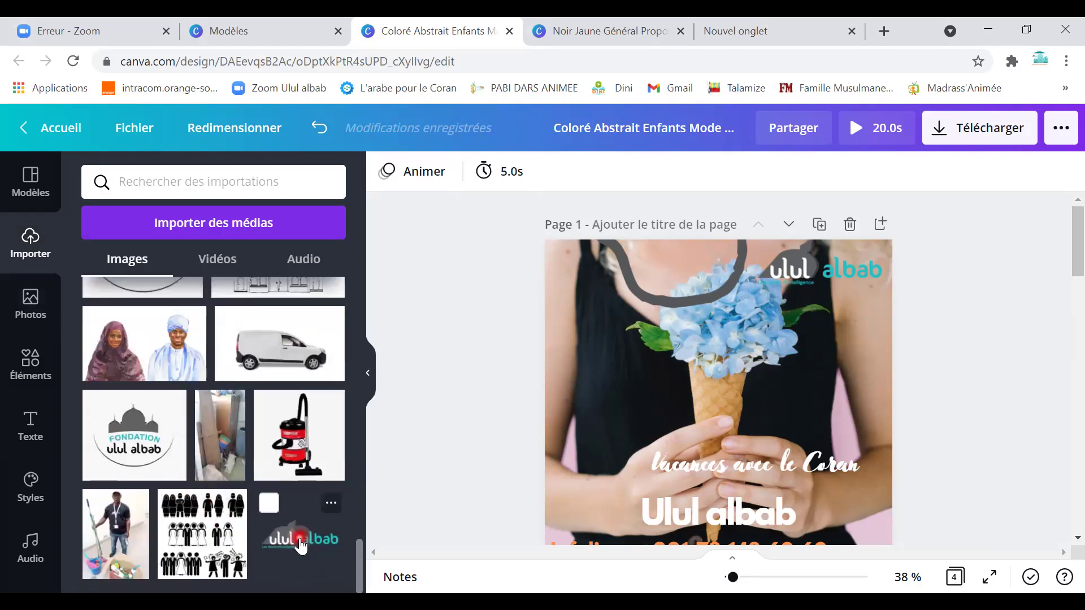
{"action": "left_click_drag", "start_coordinate": [387, 547], "coordinate": [760, 449]}
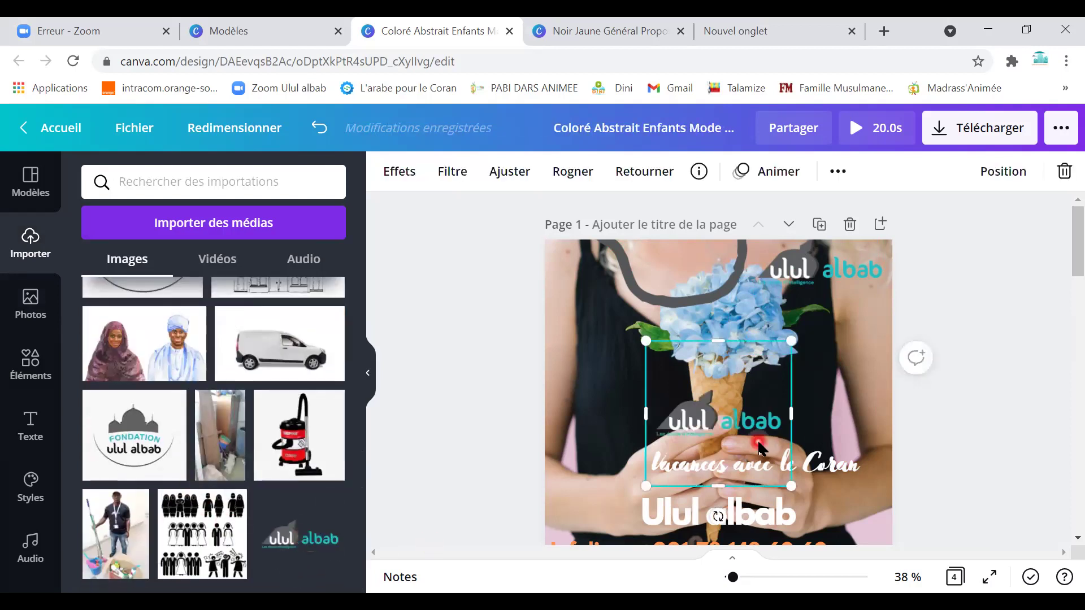
{"action": "key", "text": "Delete"}
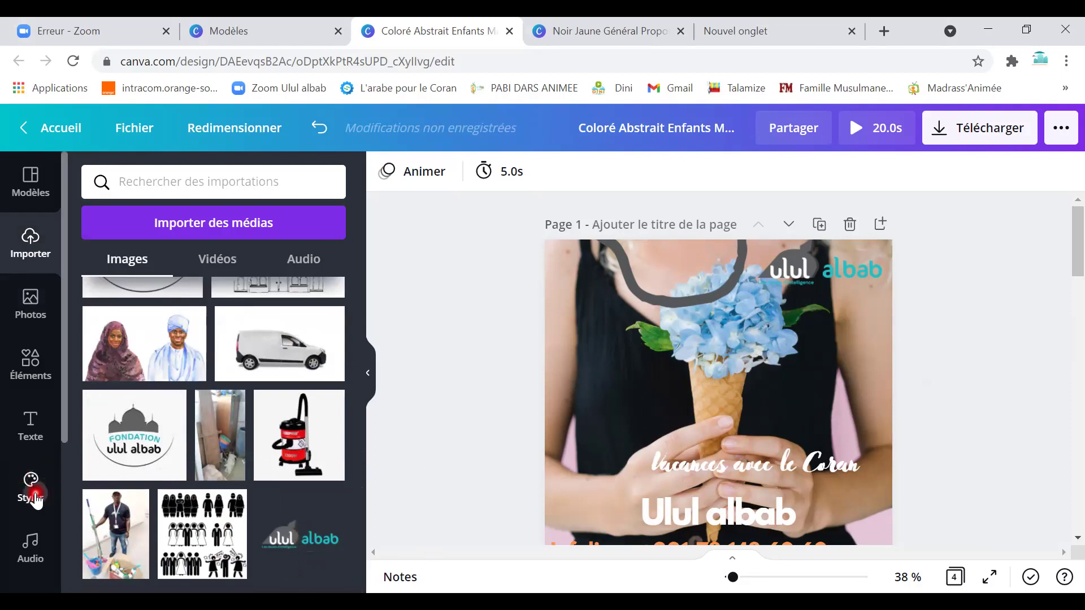
Apply the Nickainley colour and font style to page 2 from Styles.
{"action": "left_click", "coordinate": [31, 490]}
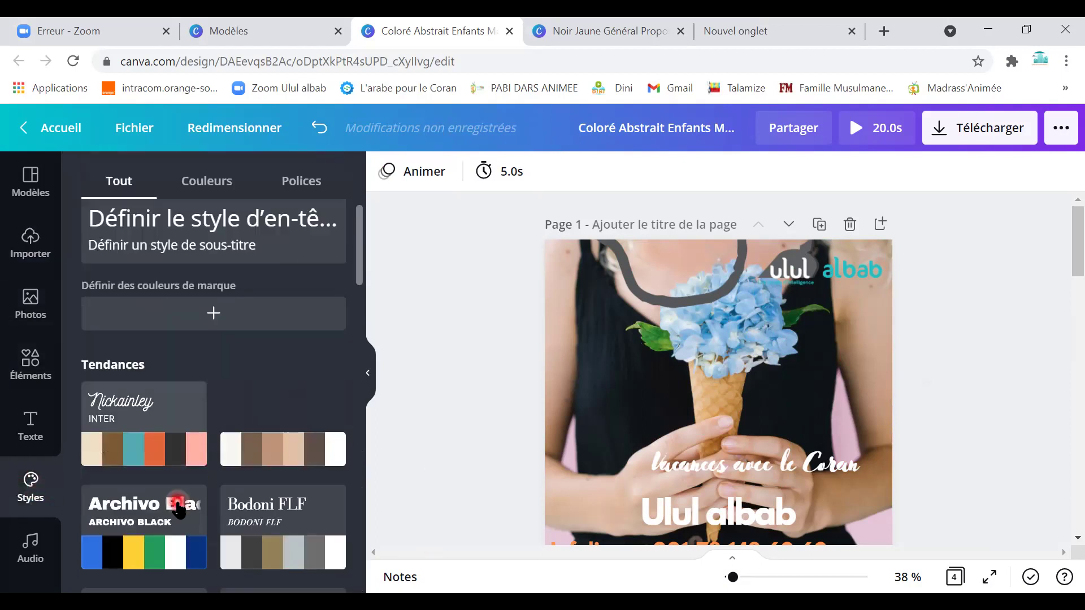
{"action": "scroll", "coordinate": [192, 463], "scroll_direction": "down", "scroll_amount": 1}
{"action": "scroll", "coordinate": [639, 421], "scroll_direction": "down", "scroll_amount": 5}
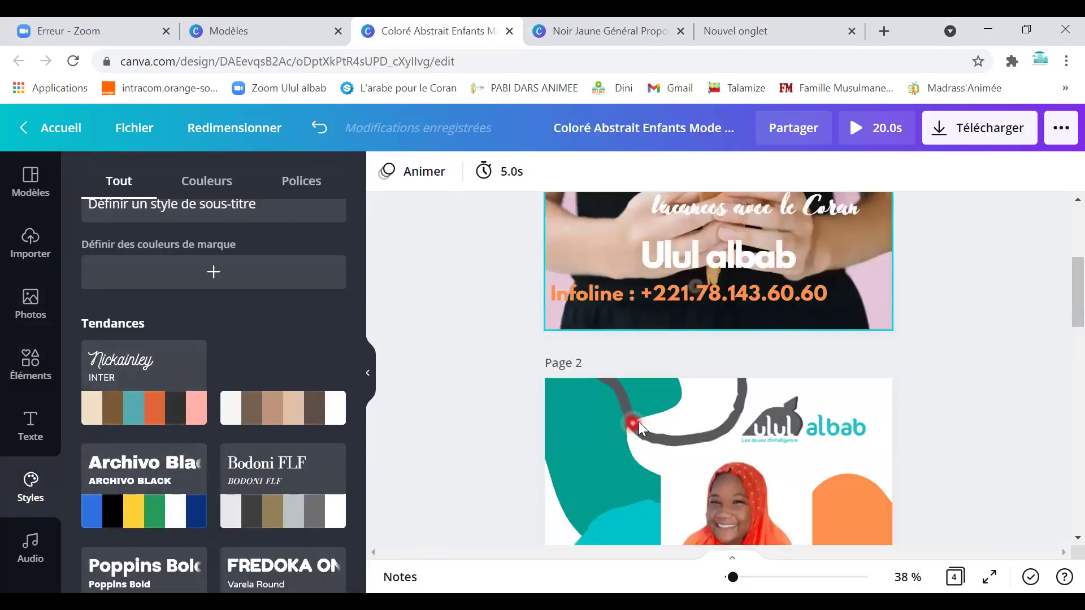
{"action": "scroll", "coordinate": [639, 421], "scroll_direction": "down", "scroll_amount": 2}
{"action": "left_click", "coordinate": [589, 359]}
{"action": "left_click", "coordinate": [562, 414]}
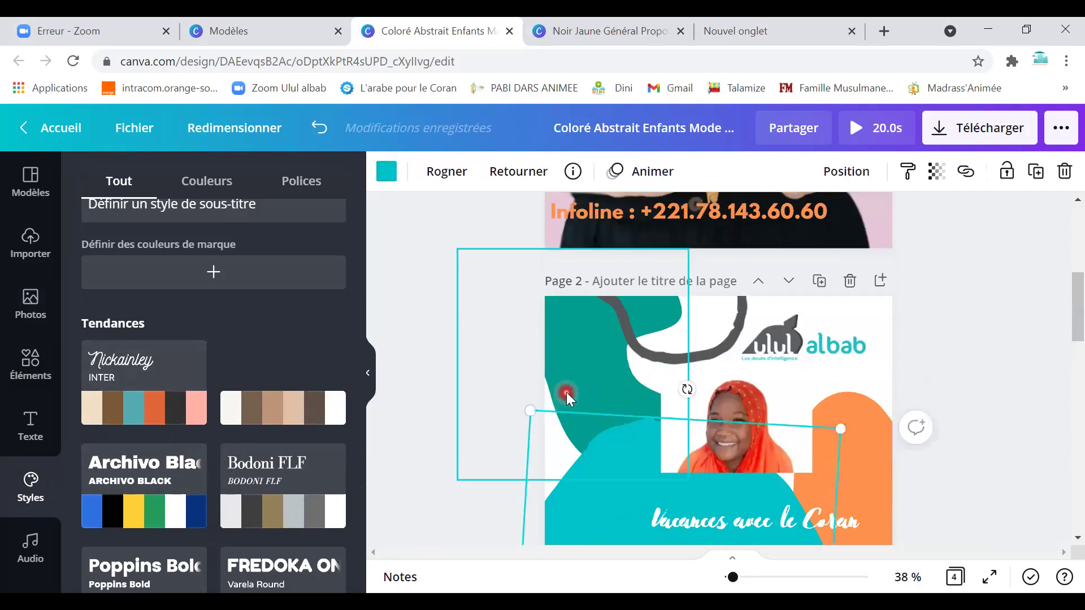
{"action": "left_click", "coordinate": [566, 392]}
{"action": "left_click", "coordinate": [157, 410]}
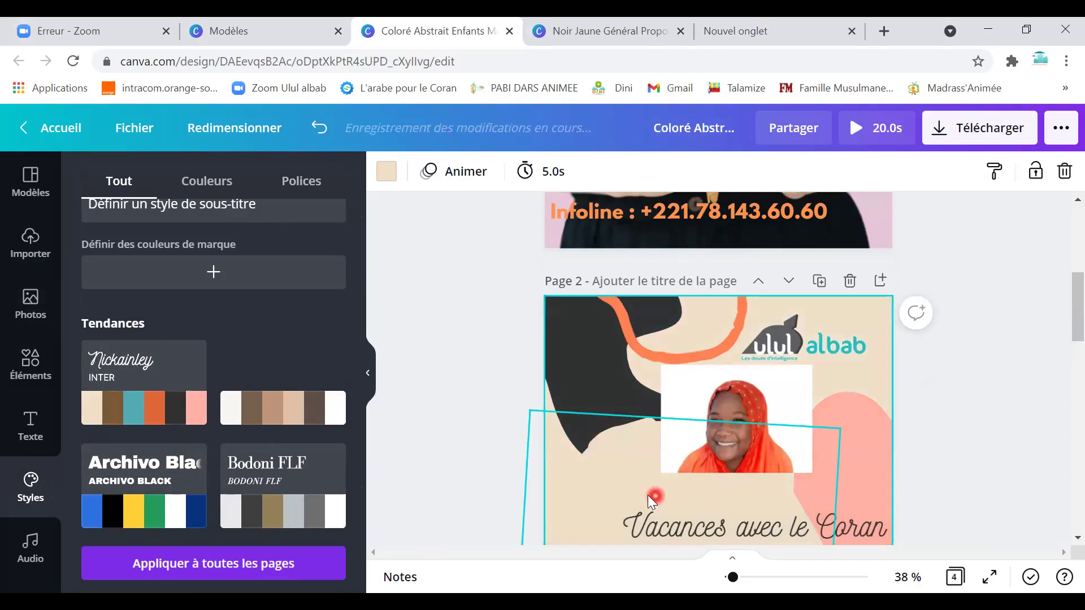
Apply the Archivo Black style to page 3 and all pages, then return to the home page.
{"action": "scroll", "coordinate": [648, 495], "scroll_direction": "down", "scroll_amount": 4}
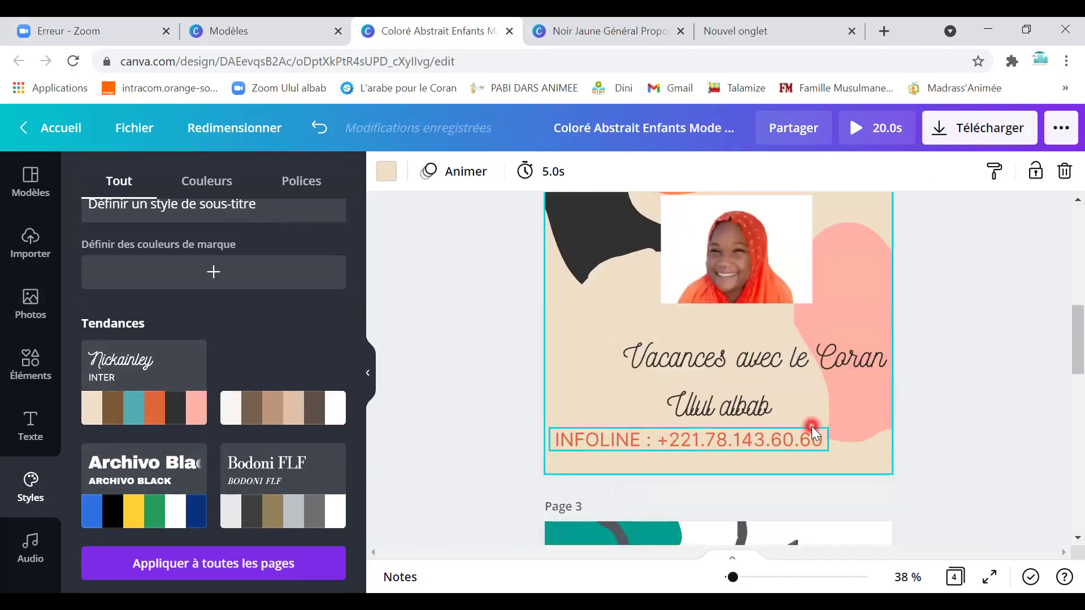
{"action": "scroll", "coordinate": [812, 426], "scroll_direction": "up", "scroll_amount": 4}
{"action": "scroll", "coordinate": [735, 480], "scroll_direction": "down", "scroll_amount": 2}
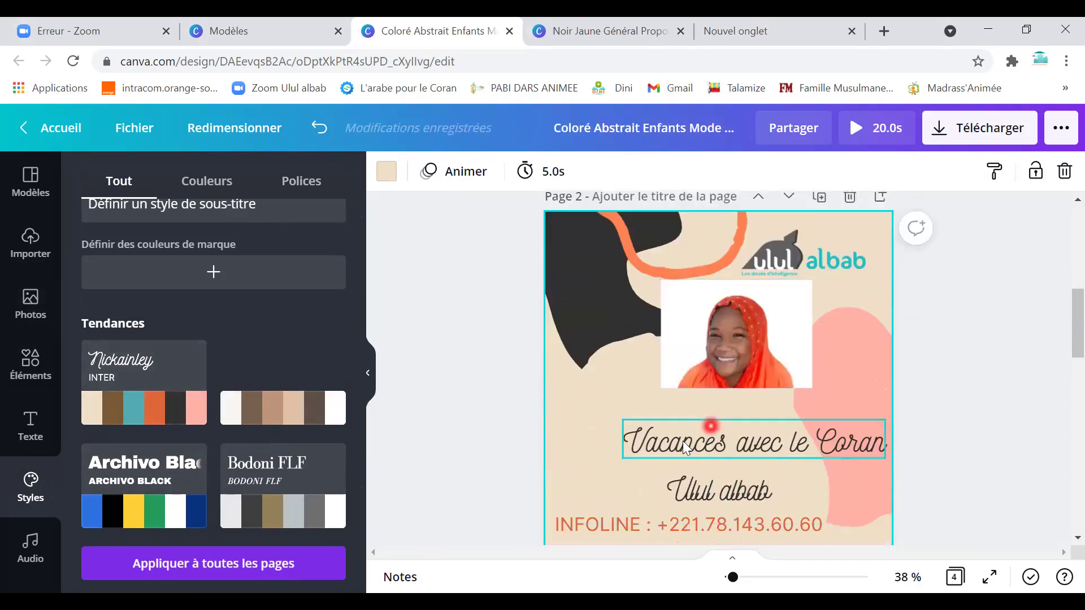
{"action": "scroll", "coordinate": [682, 441], "scroll_direction": "down", "scroll_amount": 6}
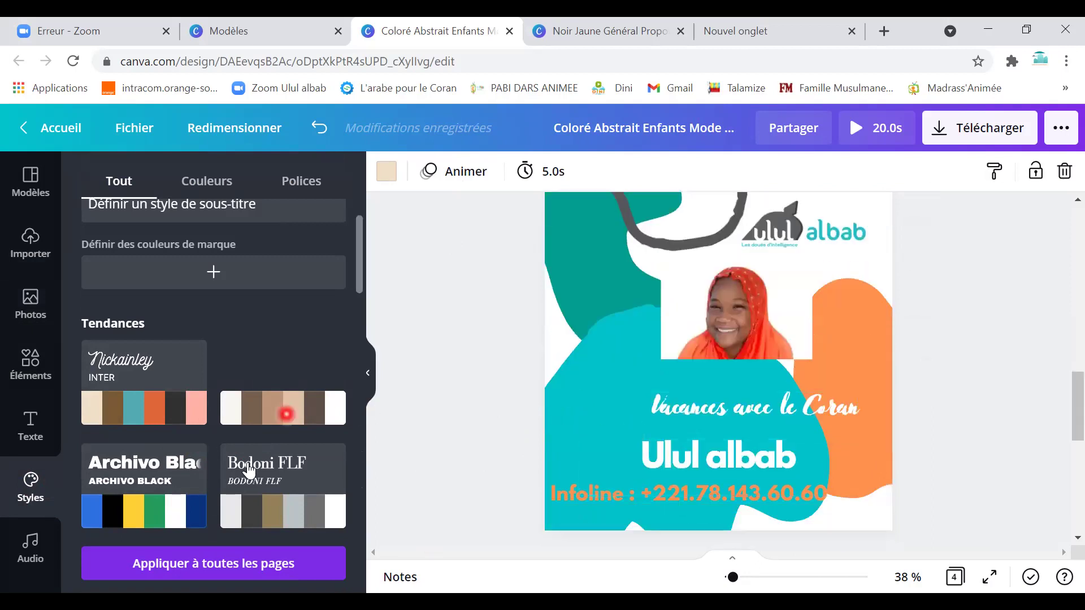
{"action": "left_click", "coordinate": [208, 509]}
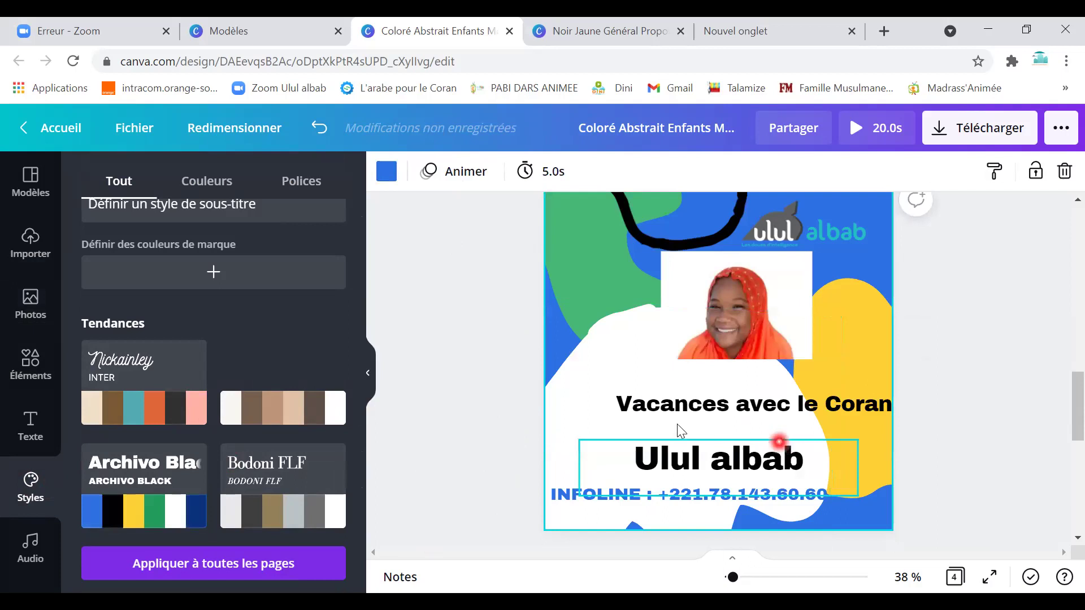
{"action": "left_click", "coordinate": [233, 577]}
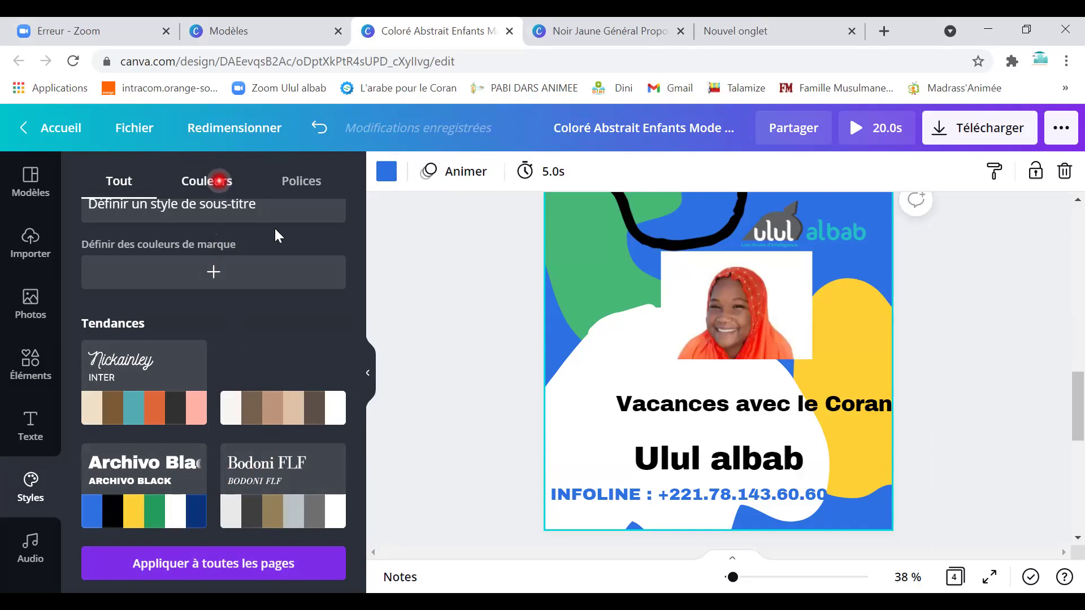
{"action": "left_click", "coordinate": [73, 129]}
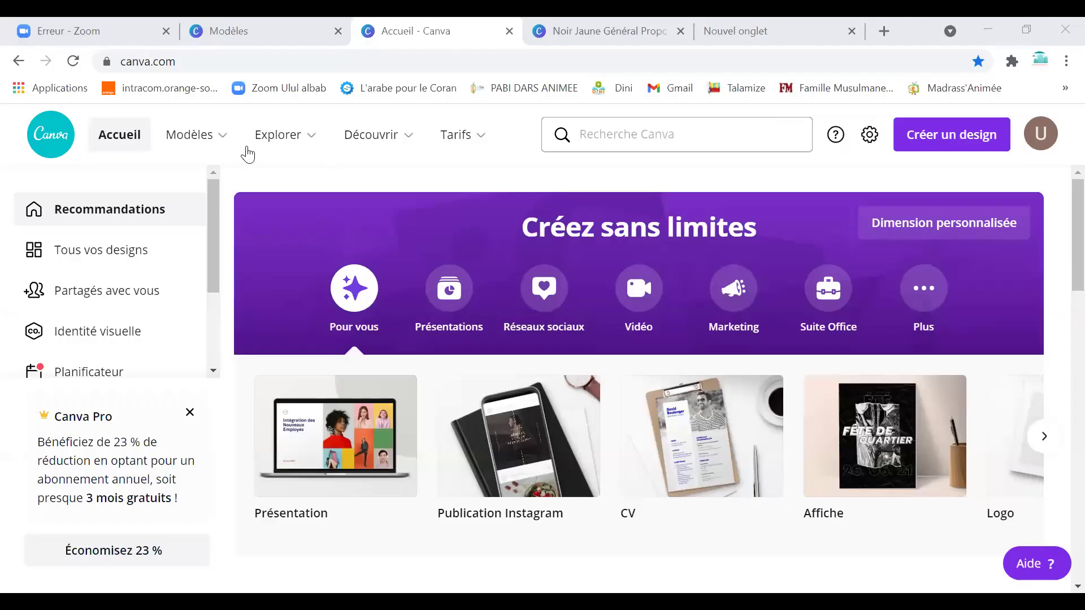
Open the Présentations templates gallery from the Explorer menu.
{"action": "left_click", "coordinate": [296, 149]}
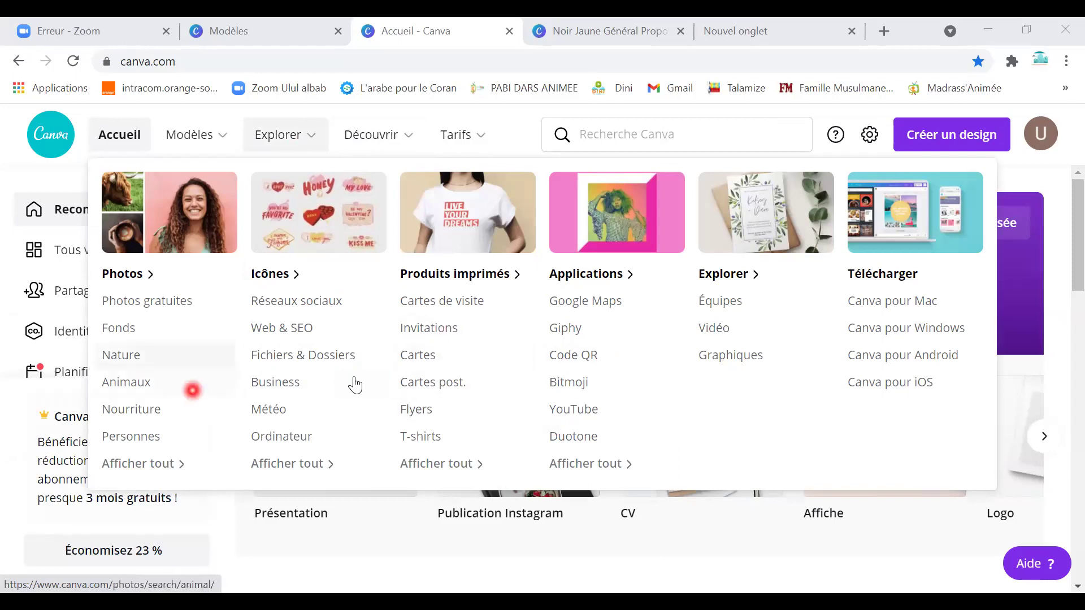
{"action": "mouse_move", "coordinate": [232, 138]}
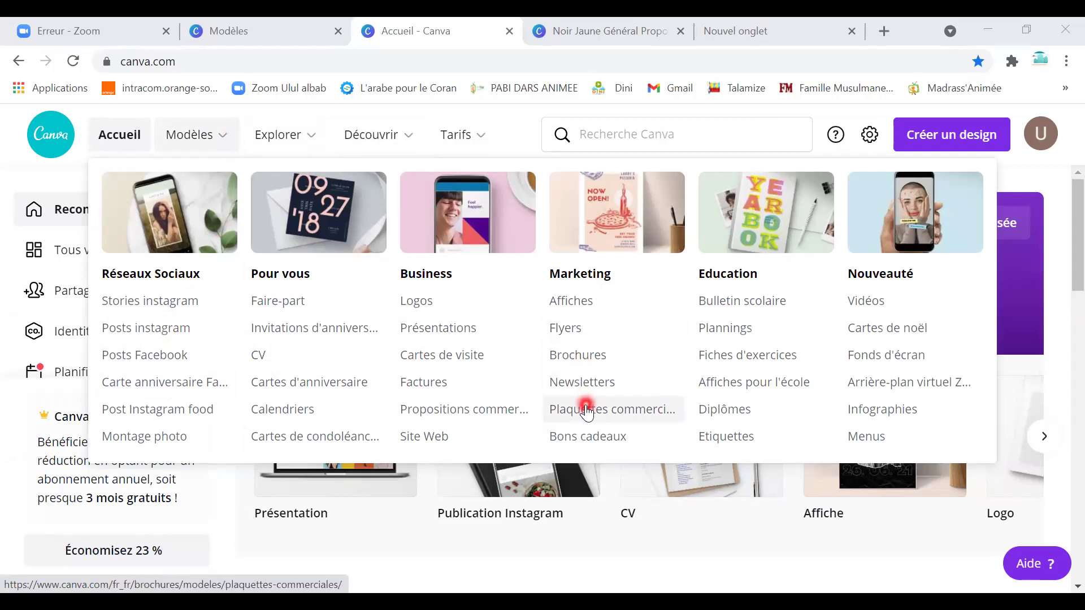
{"action": "left_click", "coordinate": [489, 337]}
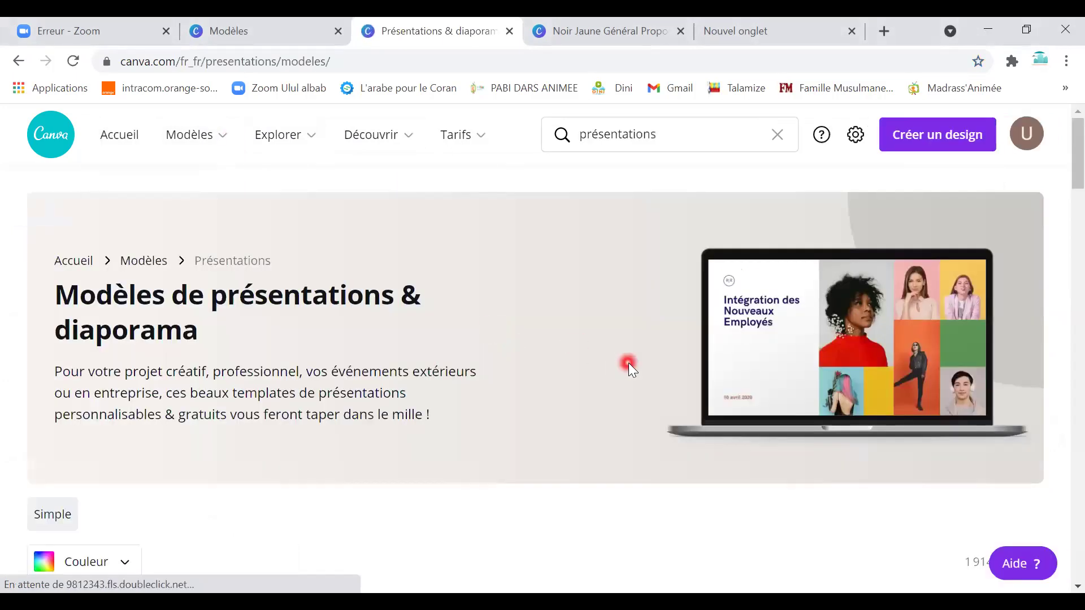
Scroll through the presentation templates such as Pitch Deck, Company Branding and Creative Writing 101.
{"action": "scroll", "coordinate": [625, 363], "scroll_direction": "down", "scroll_amount": 6}
{"action": "scroll", "coordinate": [592, 423], "scroll_direction": "down", "scroll_amount": 3}
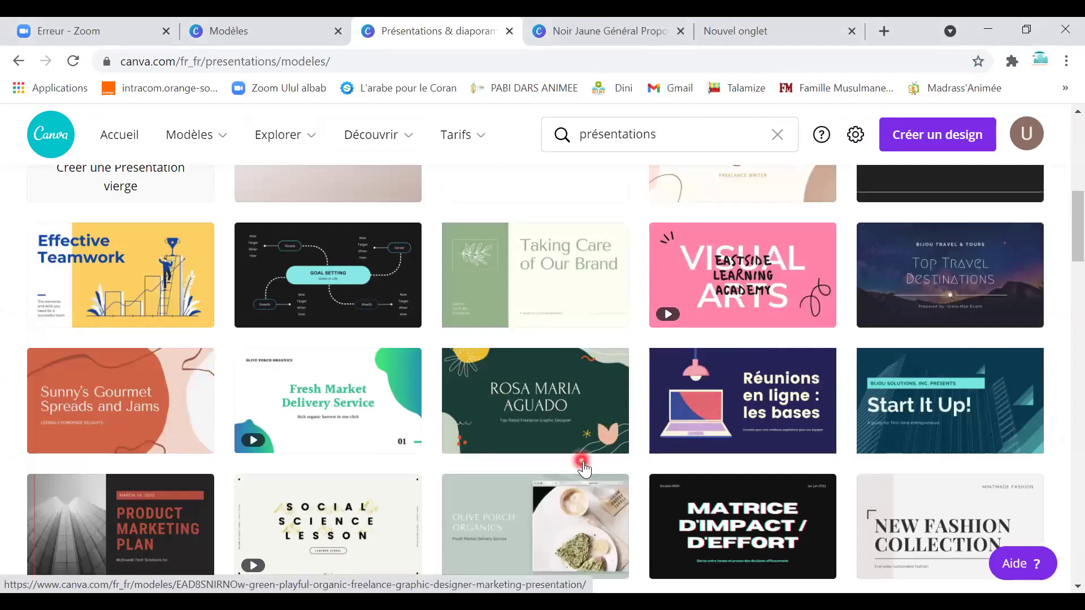
{"action": "scroll", "coordinate": [589, 449], "scroll_direction": "down", "scroll_amount": 4}
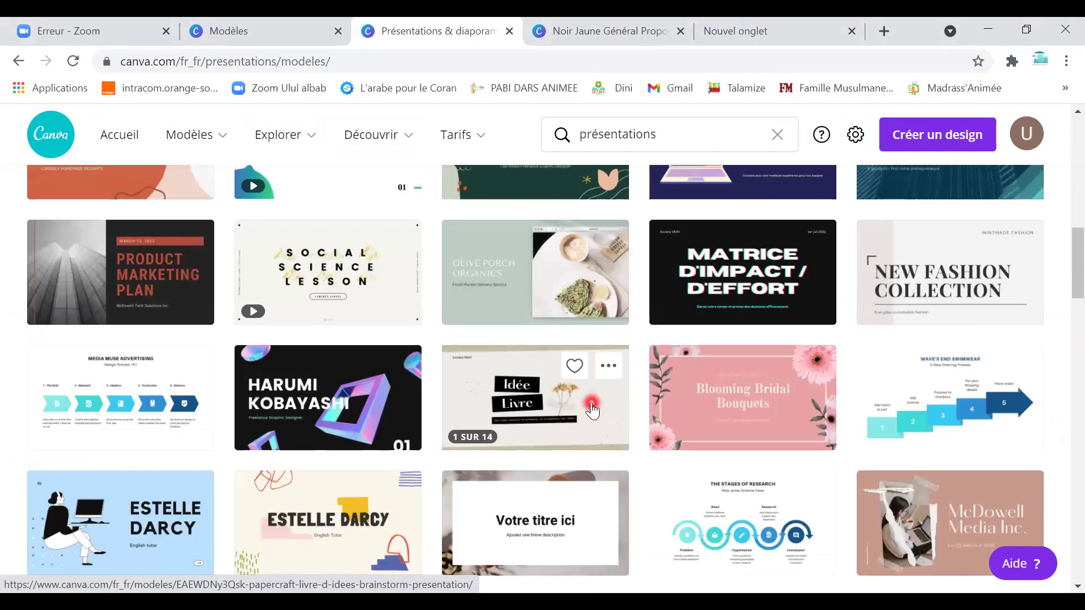
{"action": "scroll", "coordinate": [629, 431], "scroll_direction": "up", "scroll_amount": 4}
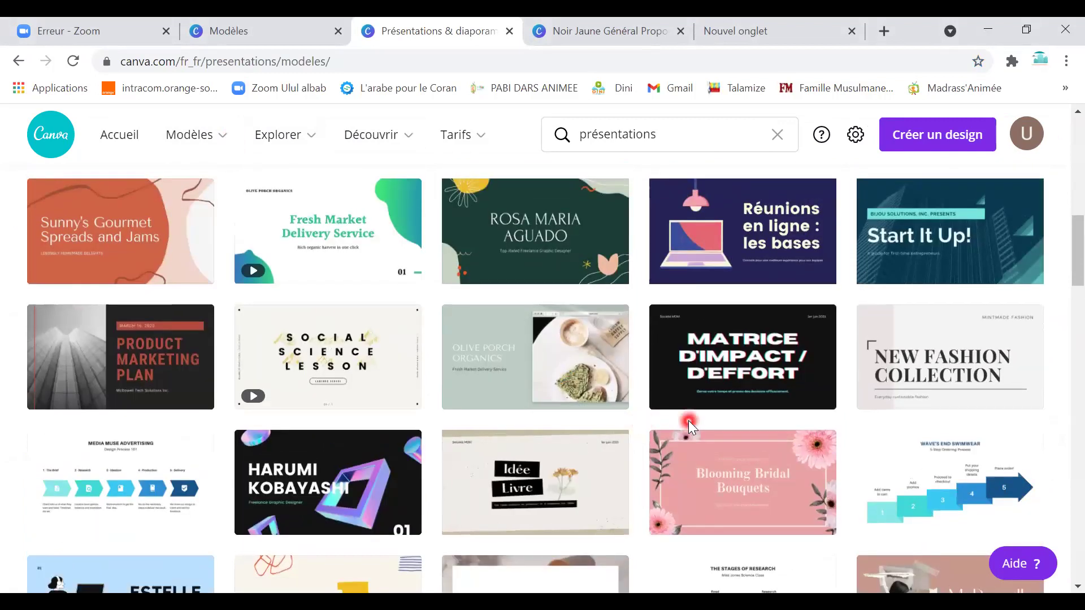
{"action": "scroll", "coordinate": [689, 440], "scroll_direction": "down", "scroll_amount": 10}
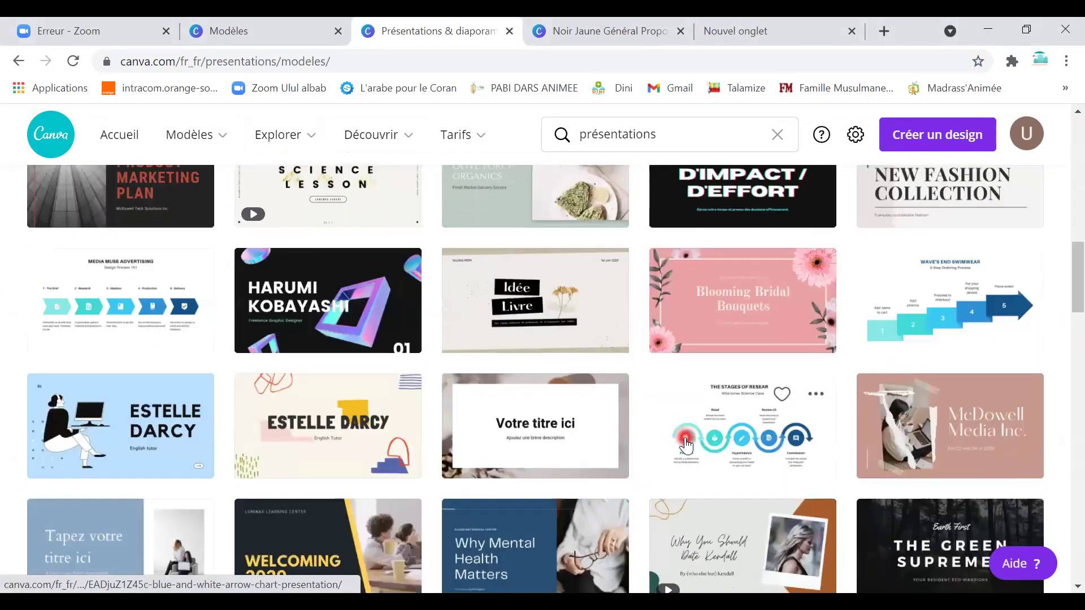
{"action": "scroll", "coordinate": [622, 448], "scroll_direction": "down", "scroll_amount": 2}
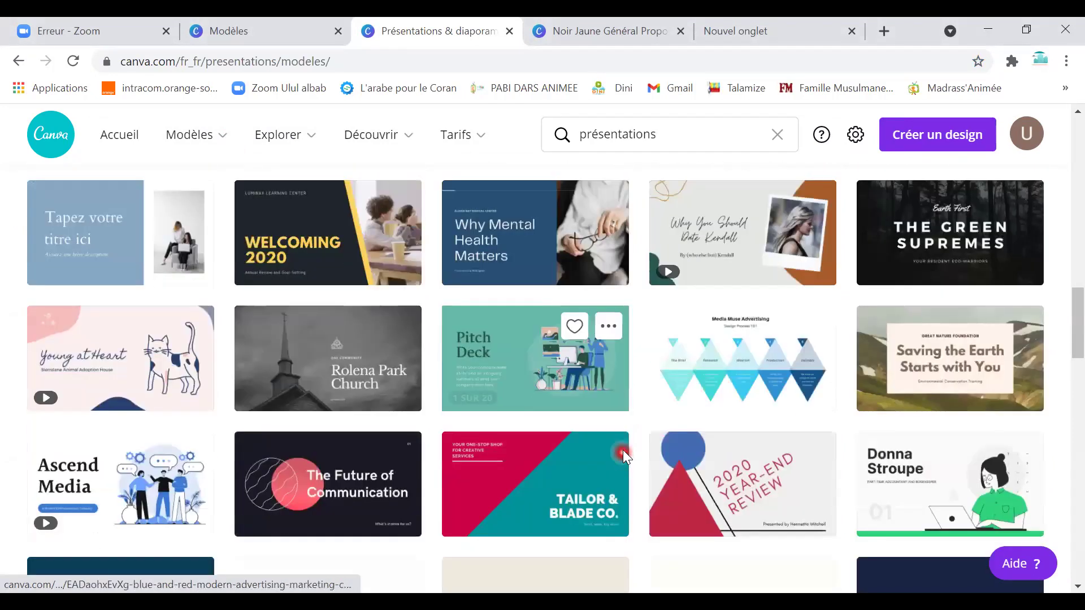
{"action": "scroll", "coordinate": [678, 439], "scroll_direction": "down", "scroll_amount": 6}
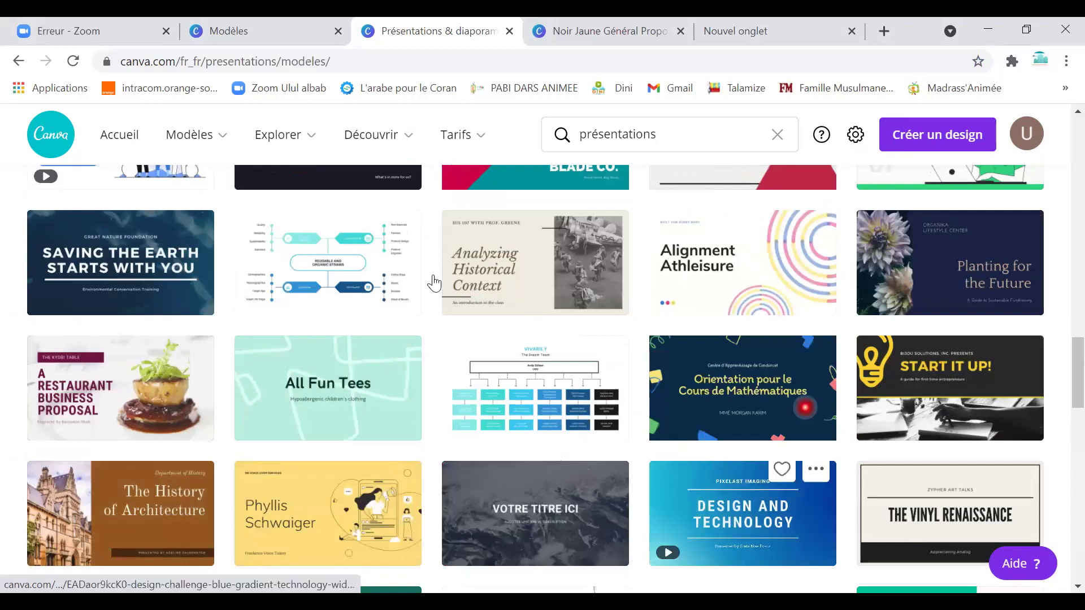
{"action": "scroll", "coordinate": [673, 308], "scroll_direction": "up", "scroll_amount": 3}
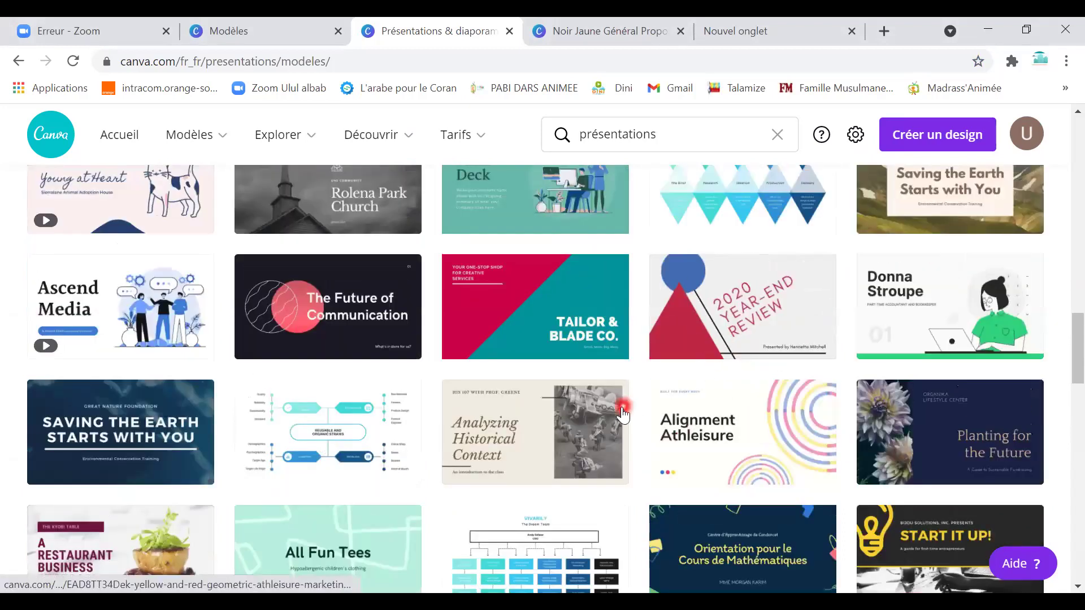
{"action": "scroll", "coordinate": [629, 390], "scroll_direction": "down", "scroll_amount": 5}
{"action": "scroll", "coordinate": [630, 390], "scroll_direction": "down", "scroll_amount": 4}
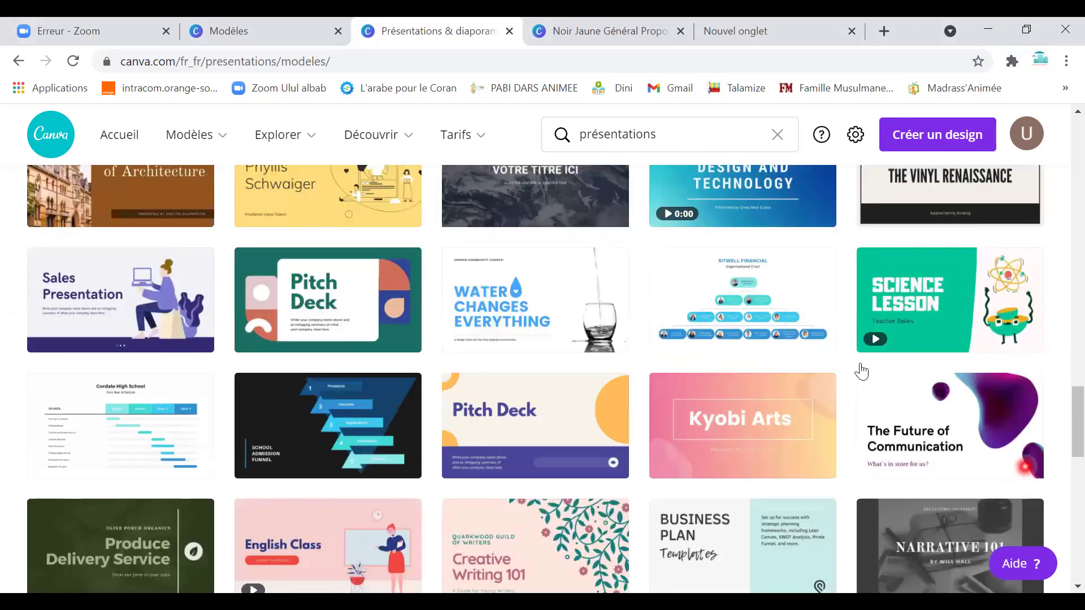
{"action": "scroll", "coordinate": [560, 357], "scroll_direction": "down", "scroll_amount": 3}
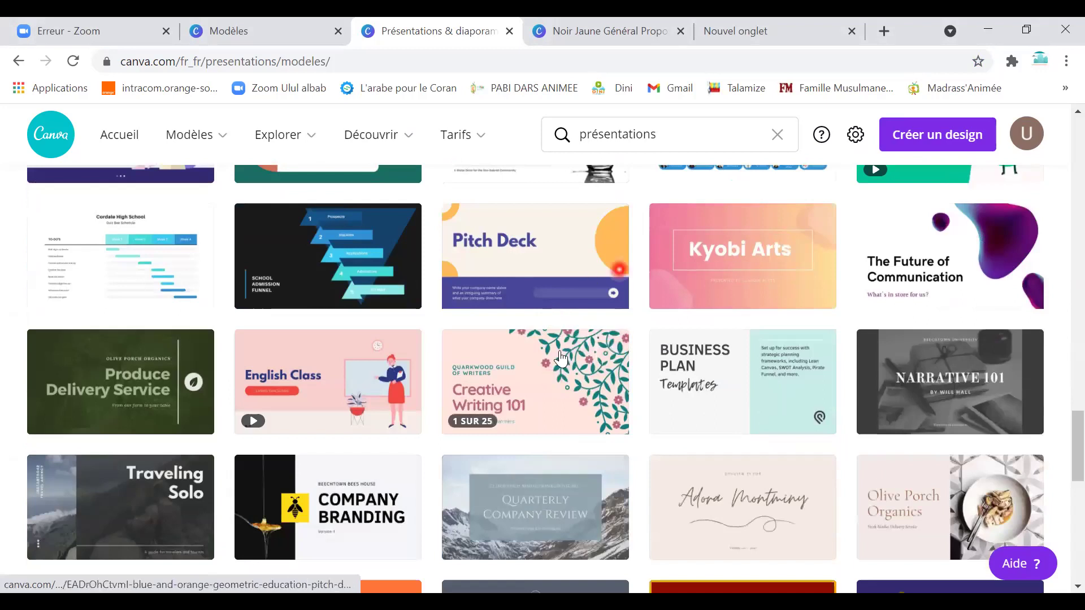
{"action": "scroll", "coordinate": [561, 357], "scroll_direction": "down", "scroll_amount": 6}
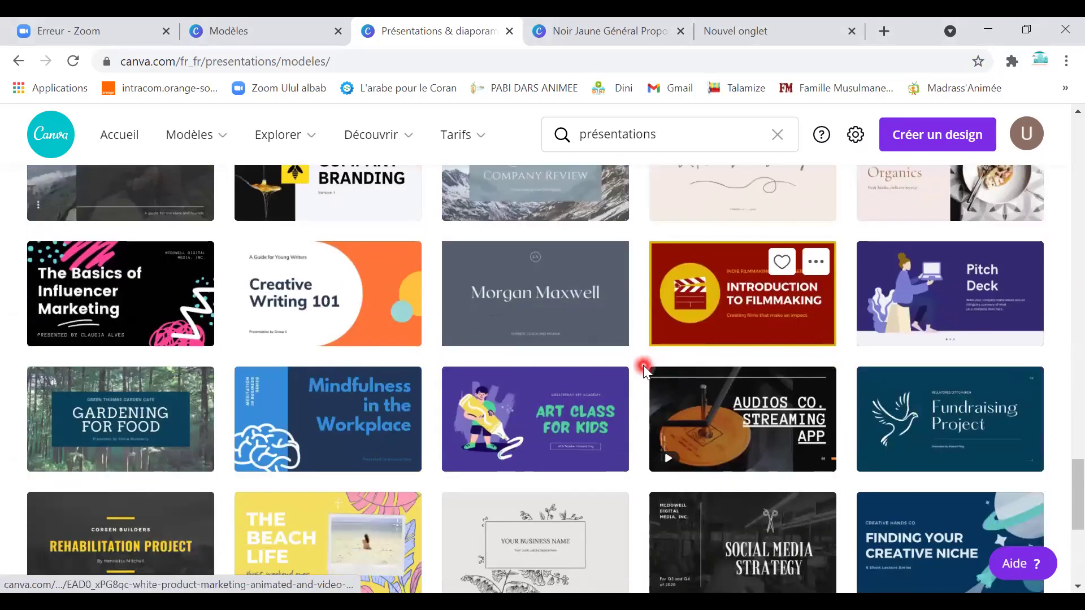
{"action": "scroll", "coordinate": [643, 365], "scroll_direction": "down", "scroll_amount": 3}
{"action": "scroll", "coordinate": [642, 339], "scroll_direction": "up", "scroll_amount": 6}
Search templates for 'Animée' and run the 'Présentations animées' suggestion.
{"action": "left_click", "coordinate": [674, 134]}
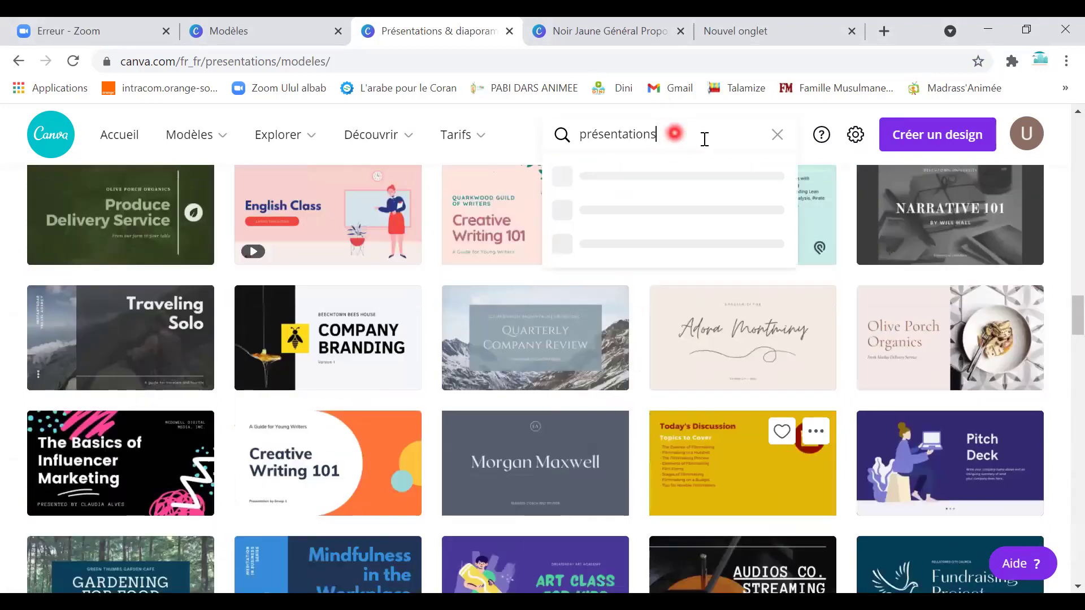
{"action": "type", "text": "Animée"}
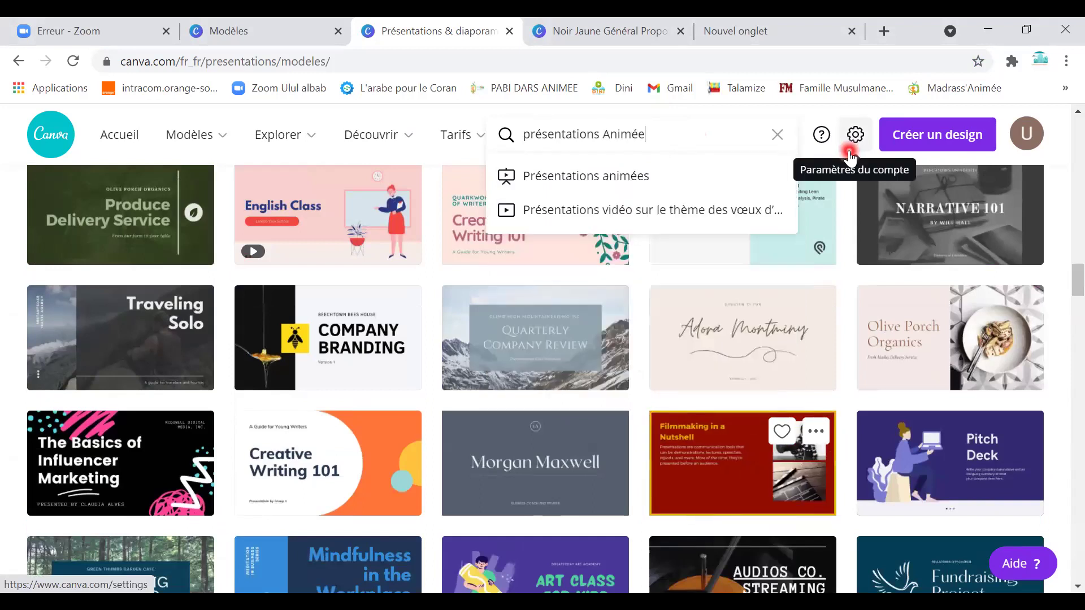
{"action": "key", "text": "Down"}
{"action": "key", "text": "Return"}
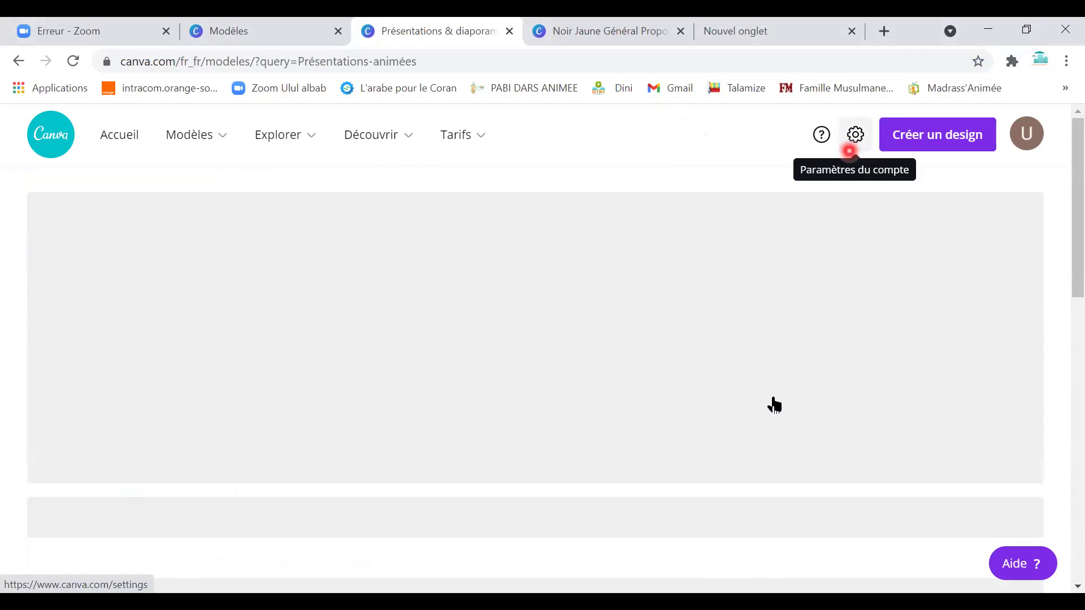
Open the preview of the Purple and Turquoise Vintage Retro Starting Soon Twitch Screen template.
{"action": "scroll", "coordinate": [573, 464], "scroll_direction": "down", "scroll_amount": 6}
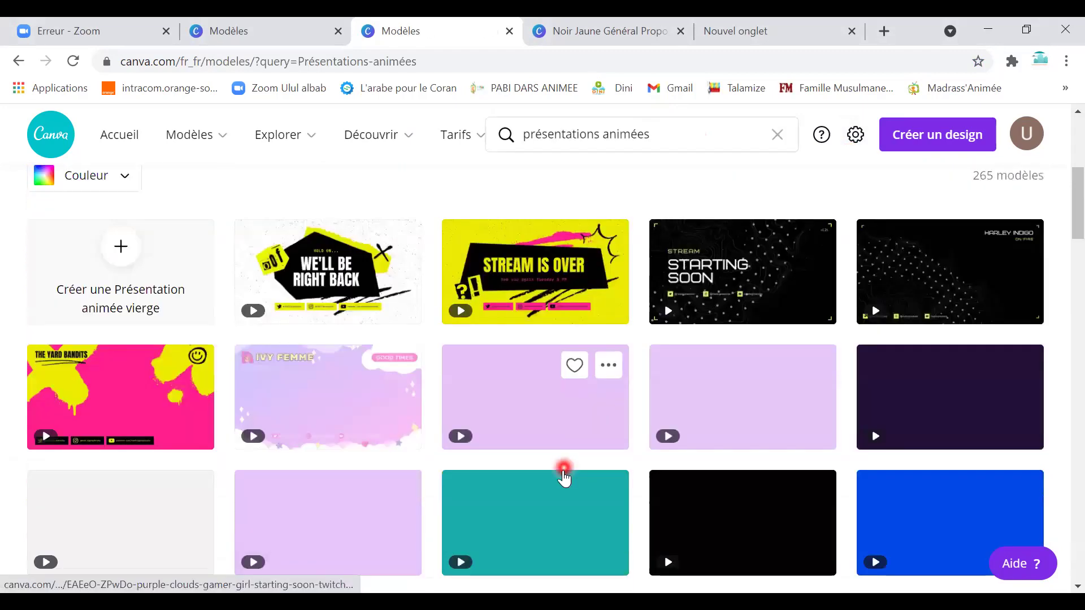
{"action": "scroll", "coordinate": [564, 477], "scroll_direction": "down", "scroll_amount": 2}
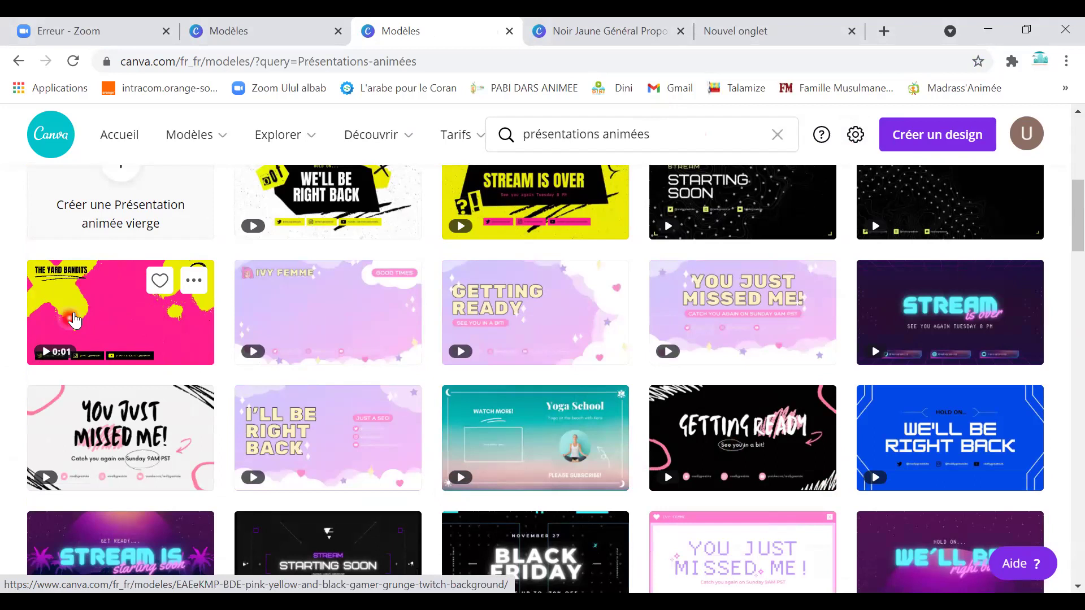
{"action": "scroll", "coordinate": [460, 390], "scroll_direction": "down", "scroll_amount": 3}
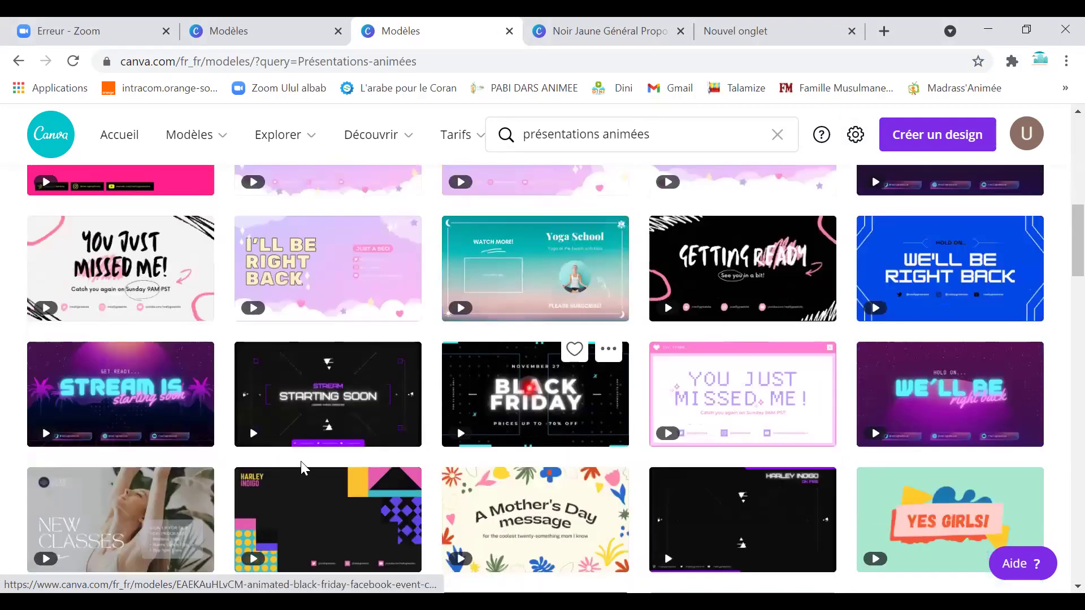
{"action": "scroll", "coordinate": [129, 335], "scroll_direction": "down", "scroll_amount": 2}
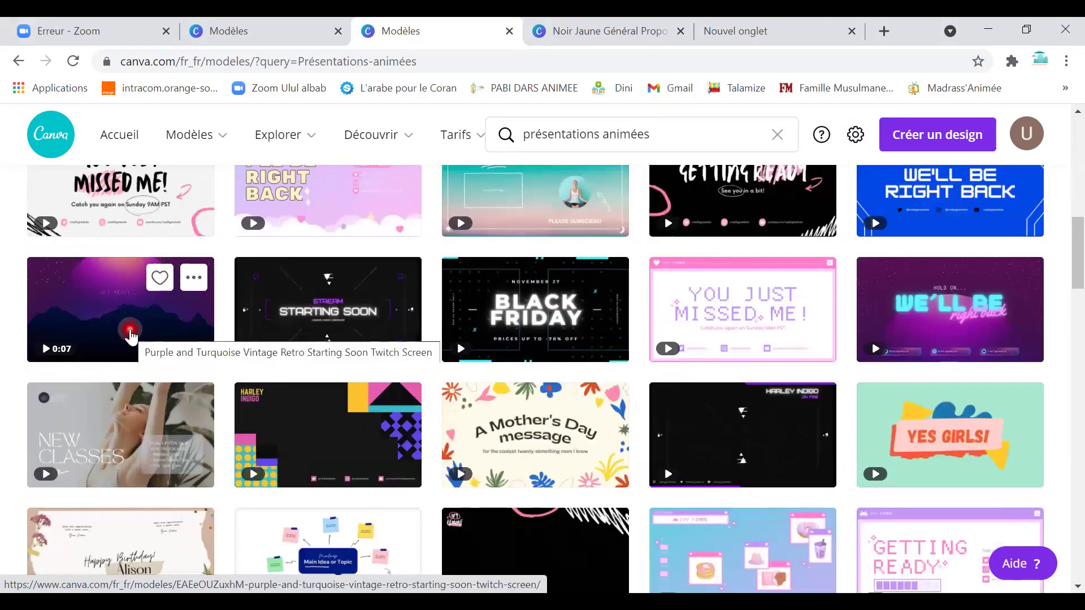
{"action": "left_click", "coordinate": [129, 333]}
{"action": "key", "text": "alt+Left"}
{"action": "left_click_drag", "start_coordinate": [179, 334], "coordinate": [790, 396]}
{"action": "left_click", "coordinate": [790, 396]}
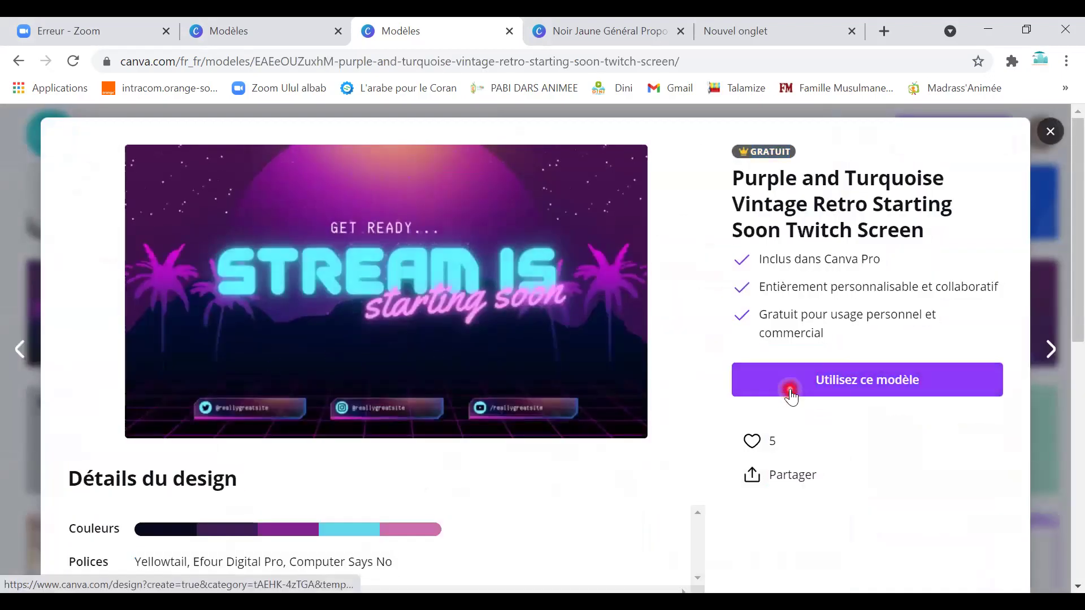
Start a design from the retro template and change the 'starting soon' line to 'ulul albab'.
{"action": "left_click", "coordinate": [790, 397]}
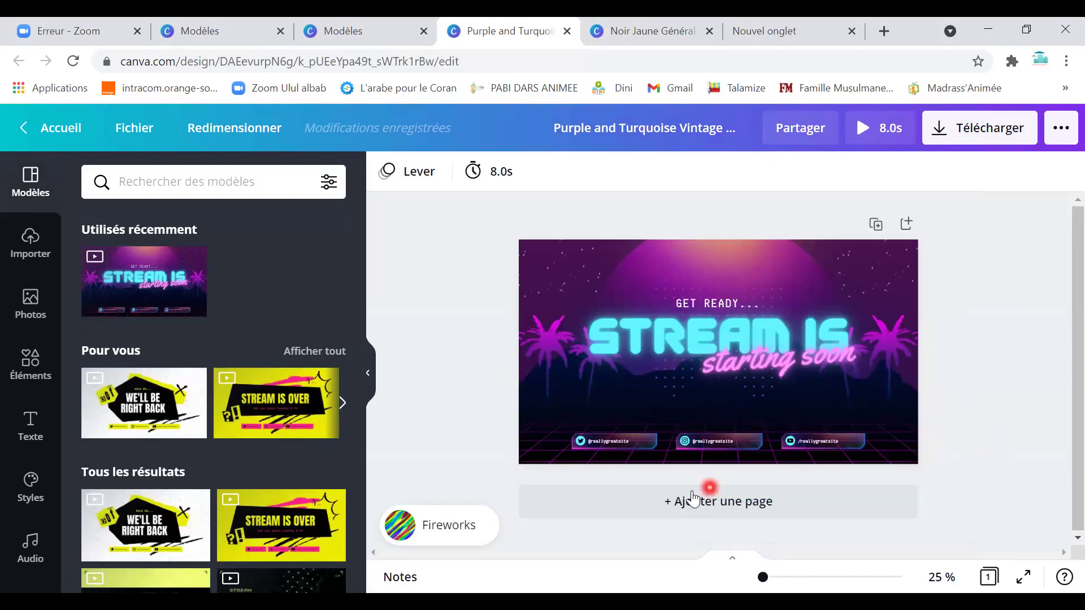
{"action": "left_click", "coordinate": [729, 348]}
{"action": "left_click", "coordinate": [742, 358]}
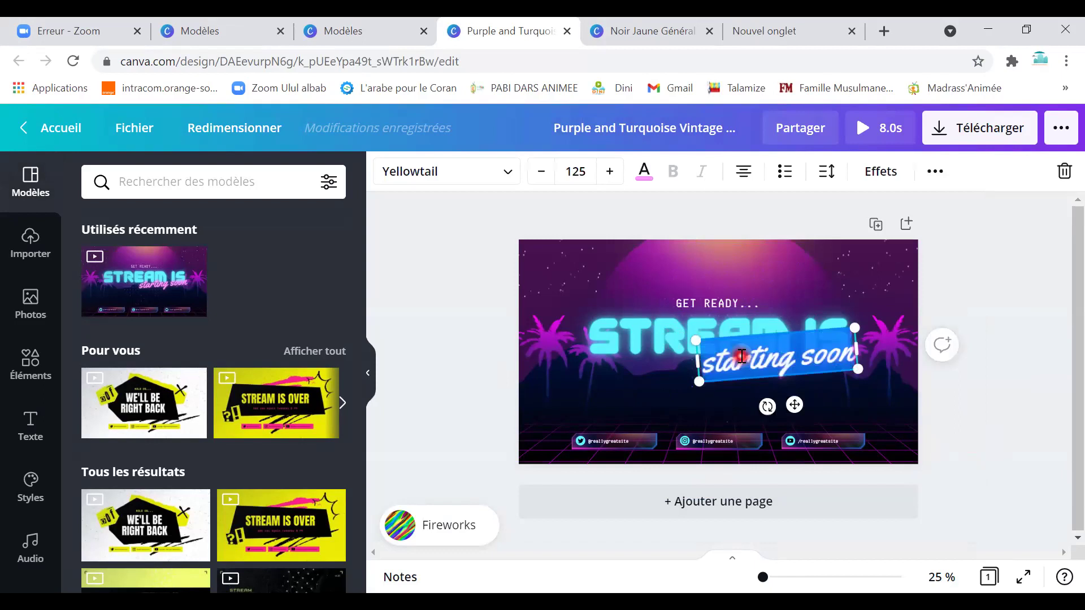
{"action": "type", "text": "ulul albab"}
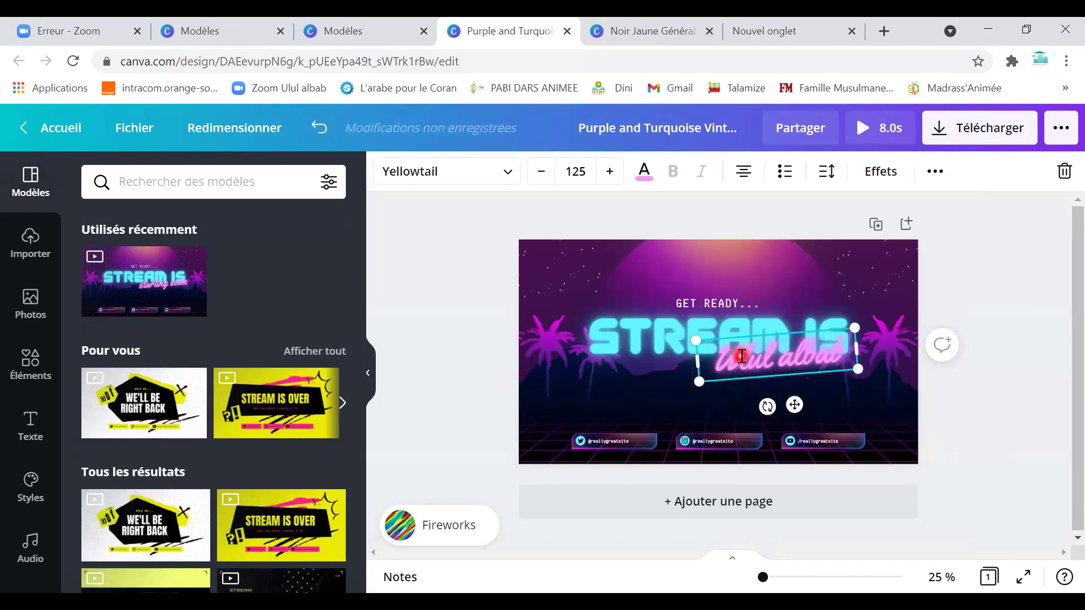
Inspect the banner's decorations, GET READY frame and text, and palm tree, then edit the STREAM IS heading.
{"action": "left_click", "coordinate": [579, 285]}
{"action": "left_click", "coordinate": [650, 275]}
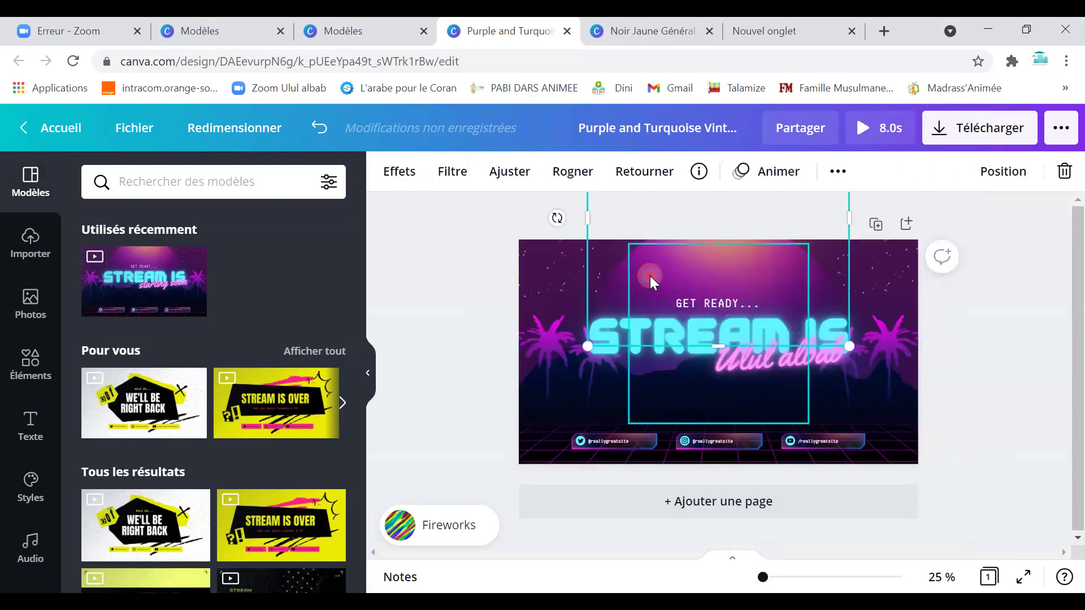
{"action": "left_click", "coordinate": [623, 243]}
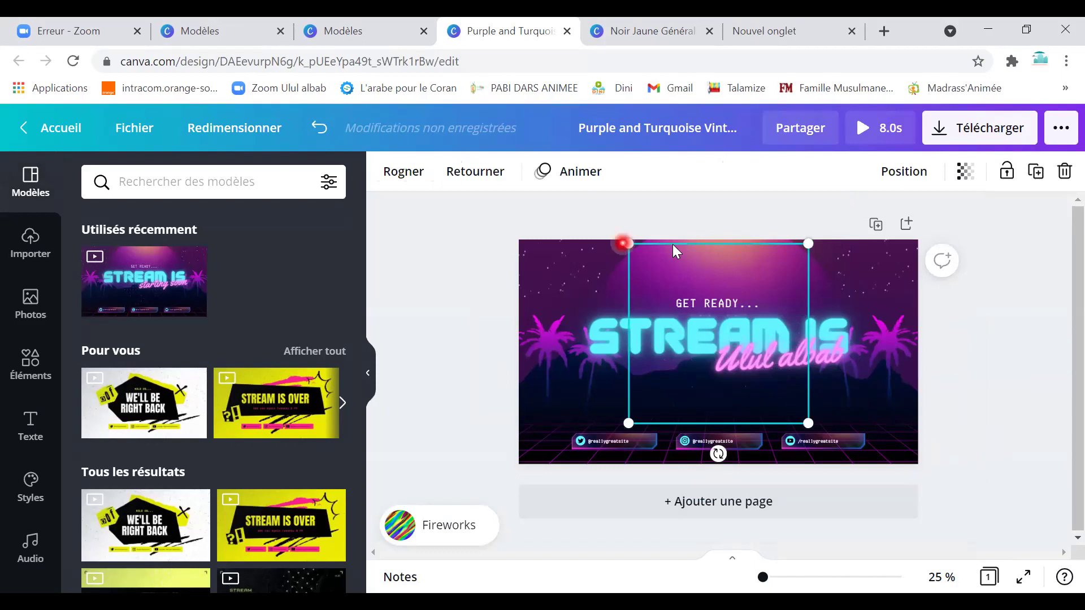
{"action": "left_click", "coordinate": [729, 308]}
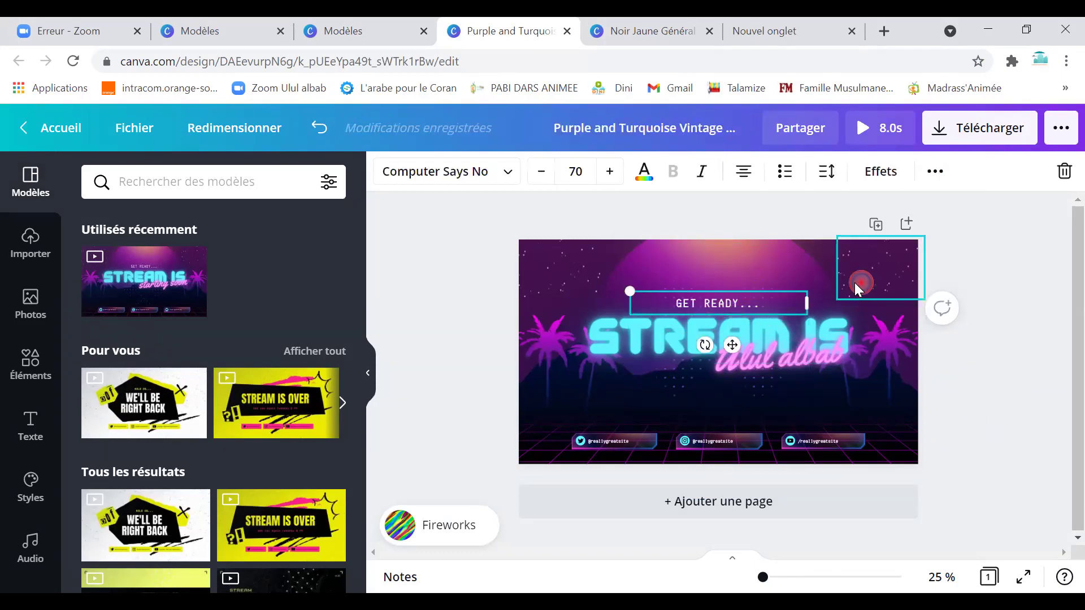
{"action": "left_click", "coordinate": [829, 268]}
{"action": "left_click", "coordinate": [829, 266]}
{"action": "right_click", "coordinate": [849, 332]}
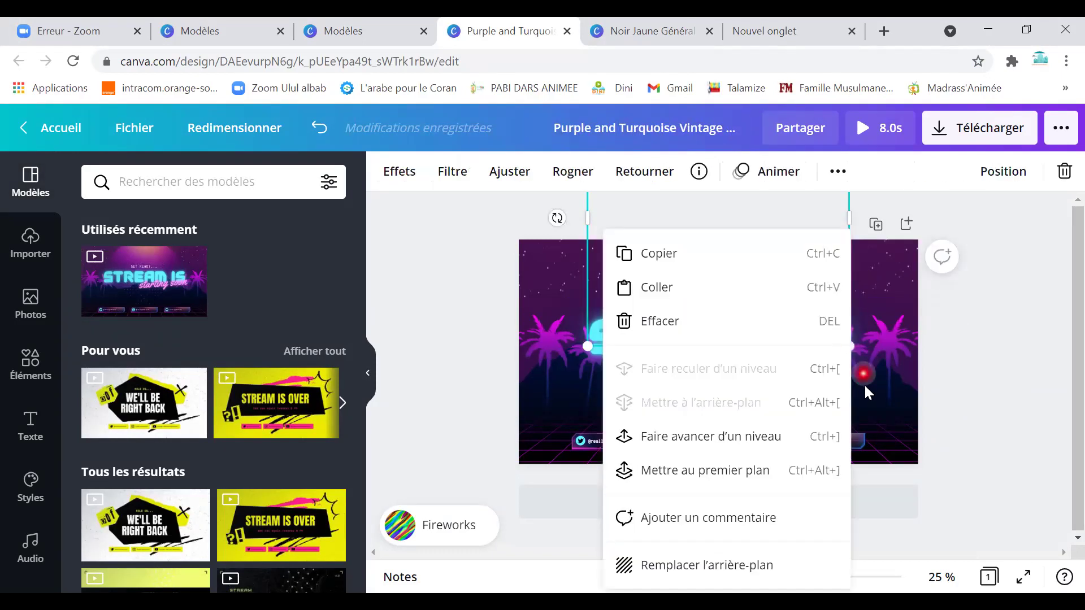
{"action": "left_click", "coordinate": [877, 300]}
{"action": "left_click", "coordinate": [555, 275]}
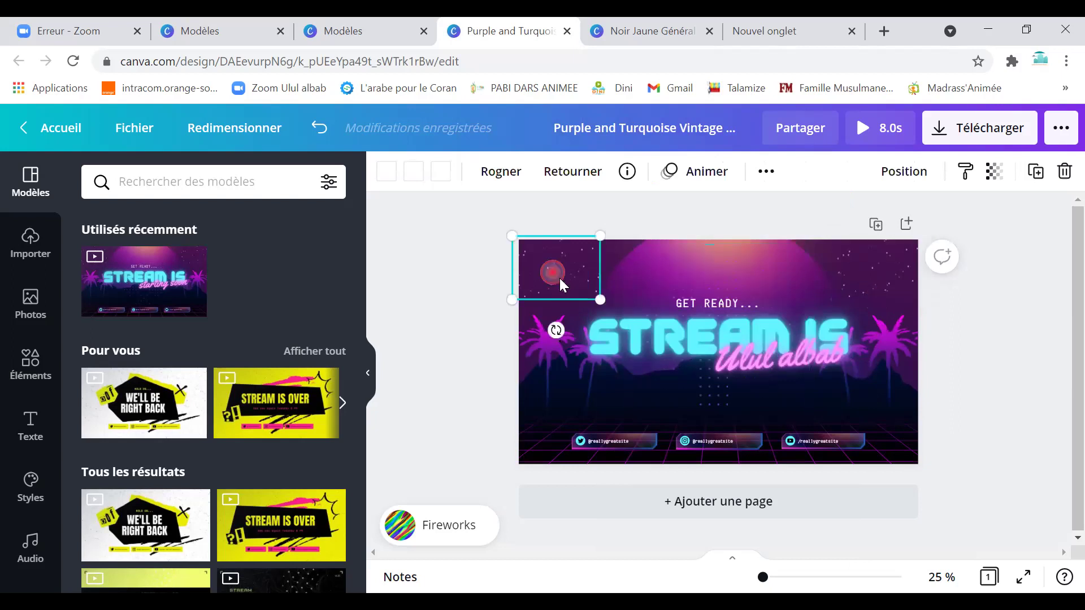
{"action": "left_click", "coordinate": [570, 405]}
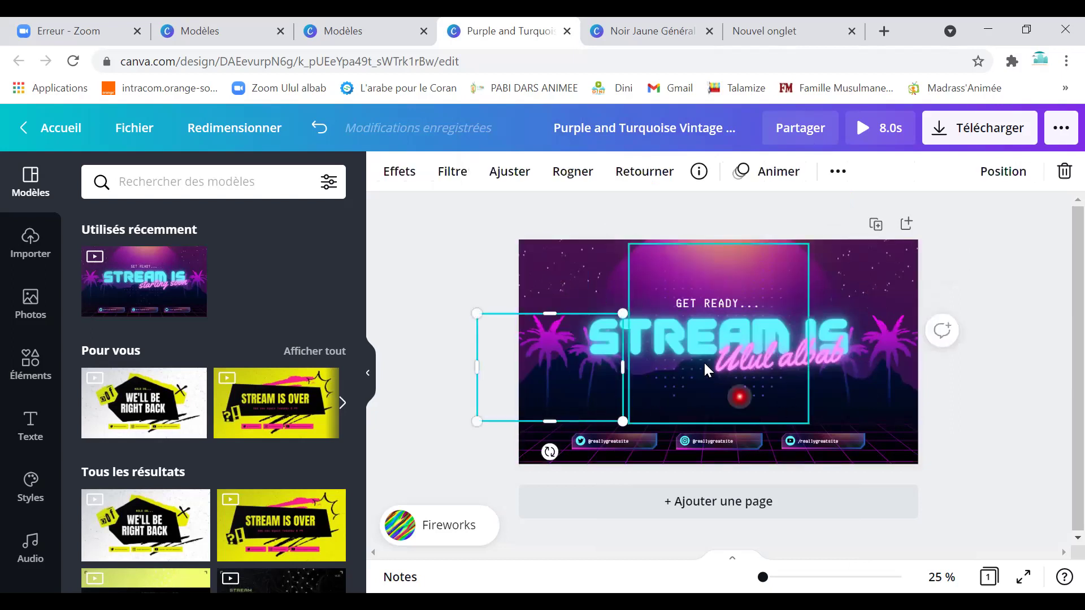
{"action": "left_click", "coordinate": [662, 327]}
{"action": "left_click", "coordinate": [663, 326]}
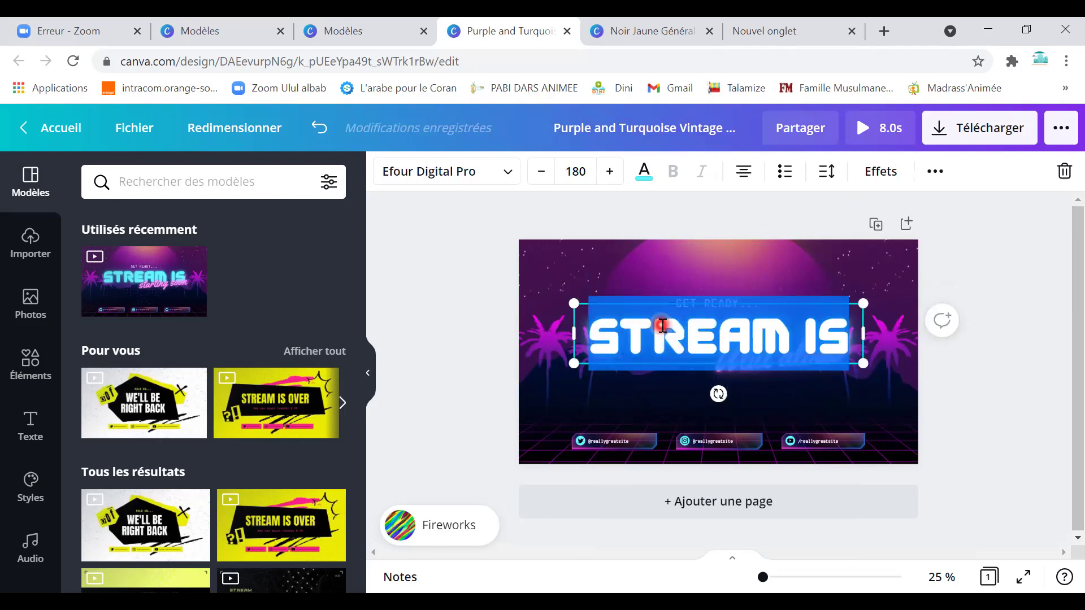
Change the big headline to 'TEAM', edit the GET READY text box, then return to Canva home.
{"action": "type", "text": "TEAM"}
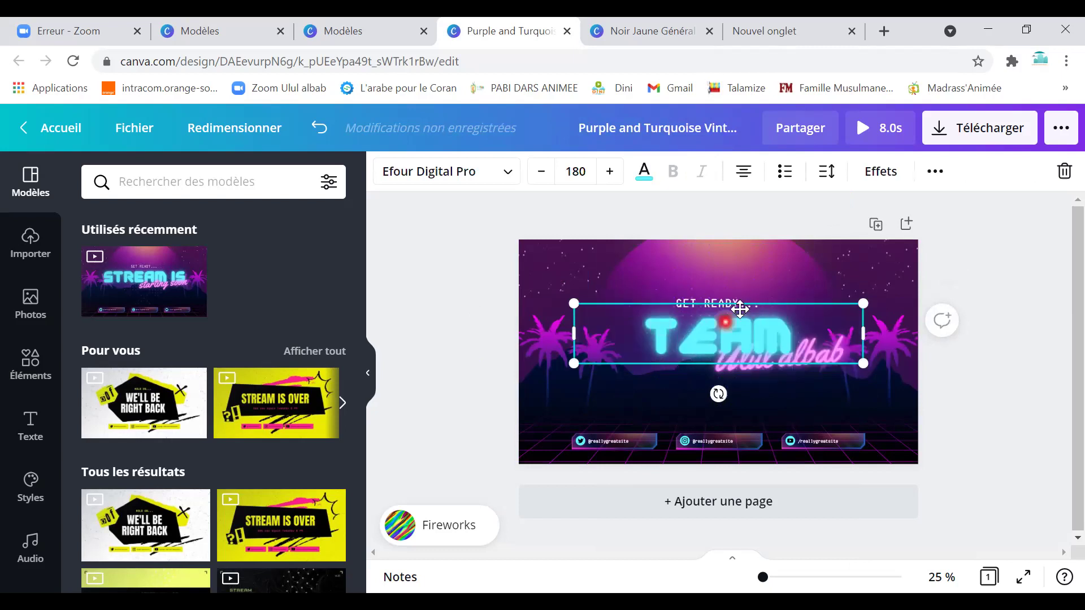
{"action": "left_click", "coordinate": [712, 302]}
{"action": "left_click", "coordinate": [712, 302]}
{"action": "left_click", "coordinate": [712, 302]}
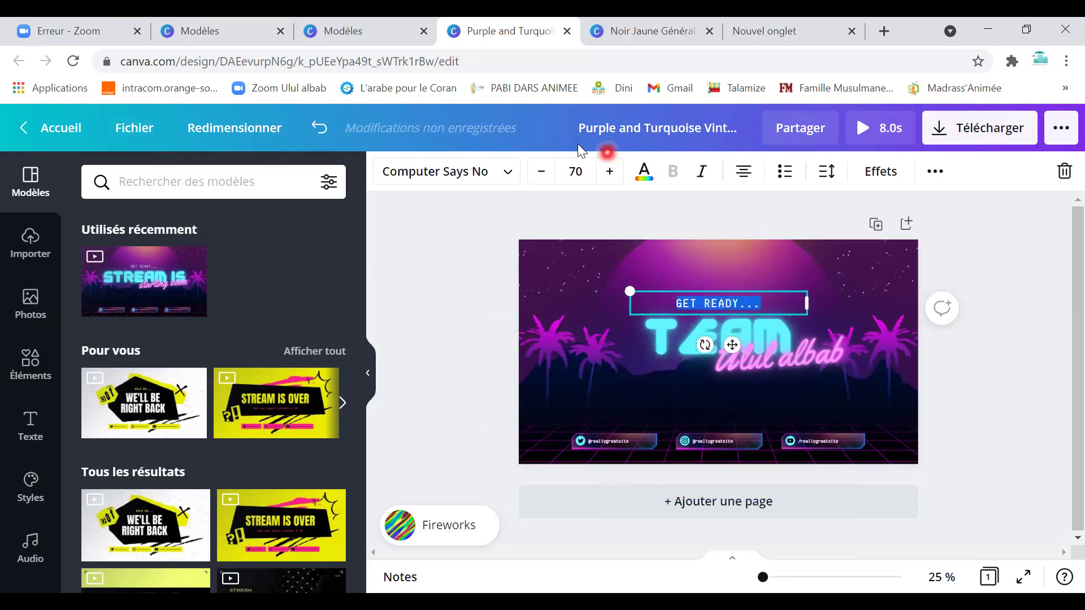
{"action": "left_click", "coordinate": [62, 128]}
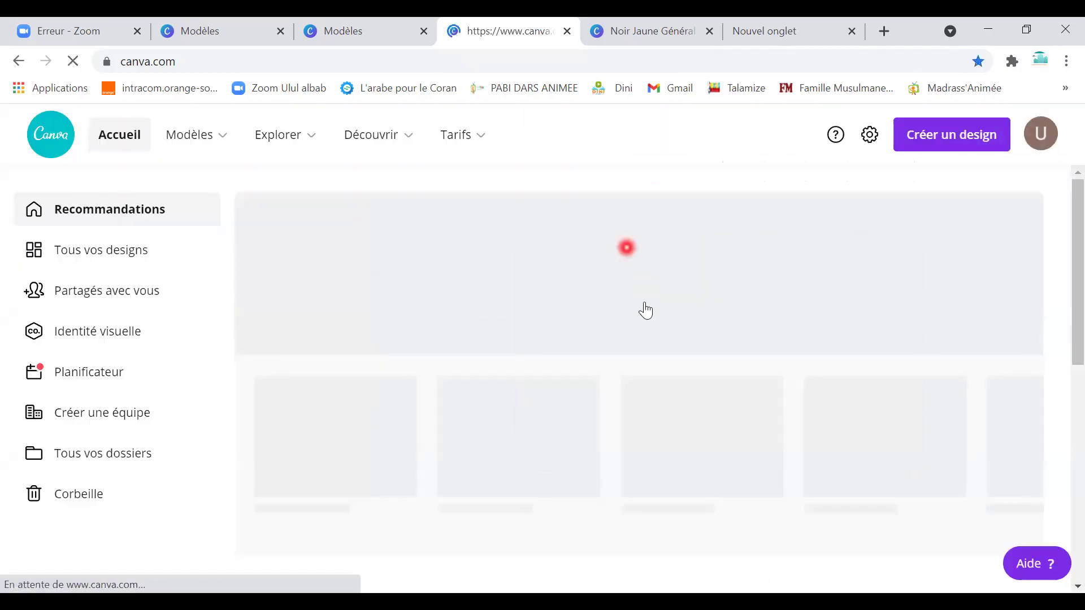
Go to the Modèles gallery and open the pink Fête des Mères poster template under Nouveautés de Canva.
{"action": "scroll", "coordinate": [649, 391], "scroll_direction": "down", "scroll_amount": 7}
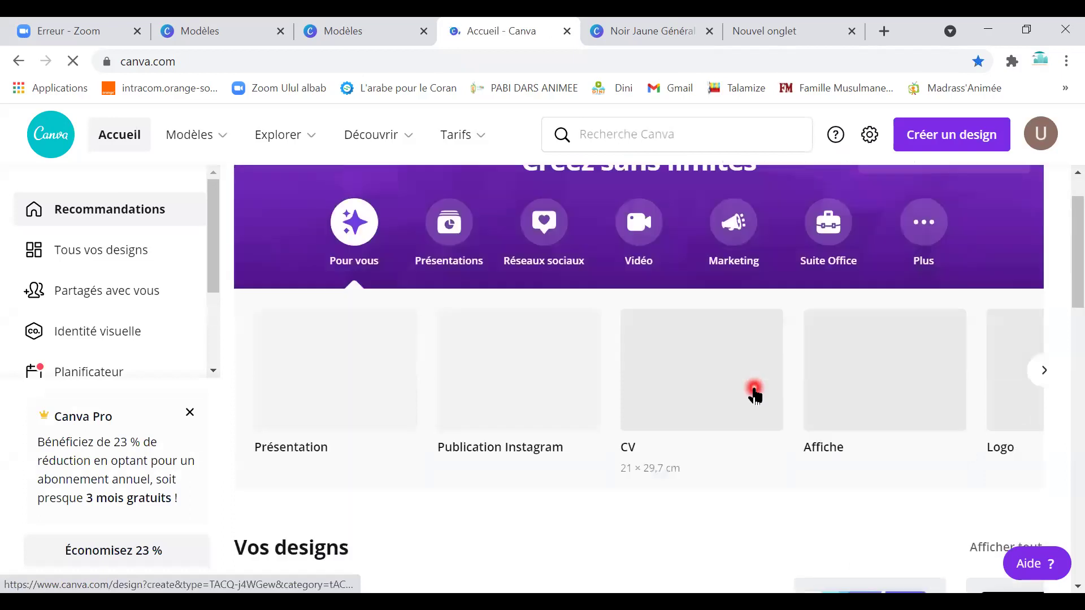
{"action": "scroll", "coordinate": [649, 391], "scroll_direction": "down", "scroll_amount": 5}
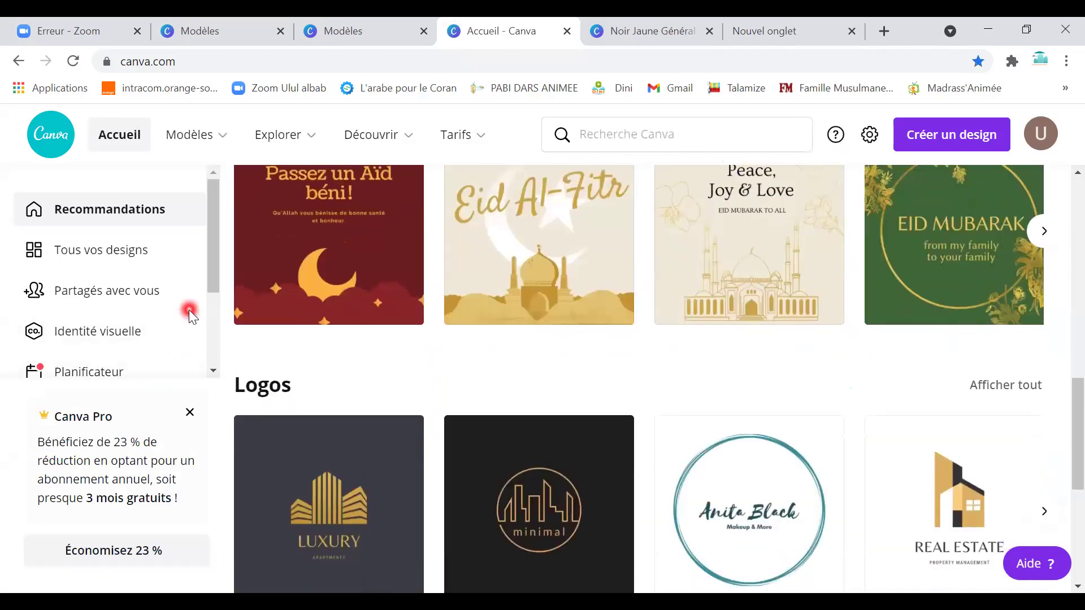
{"action": "mouse_move", "coordinate": [283, 144]}
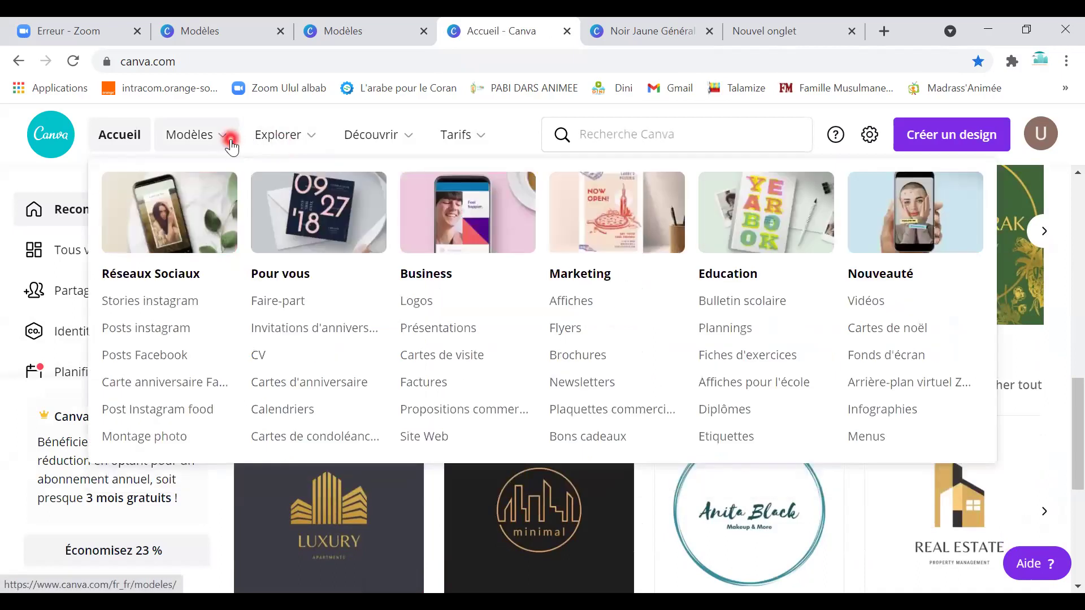
{"action": "left_click", "coordinate": [232, 146]}
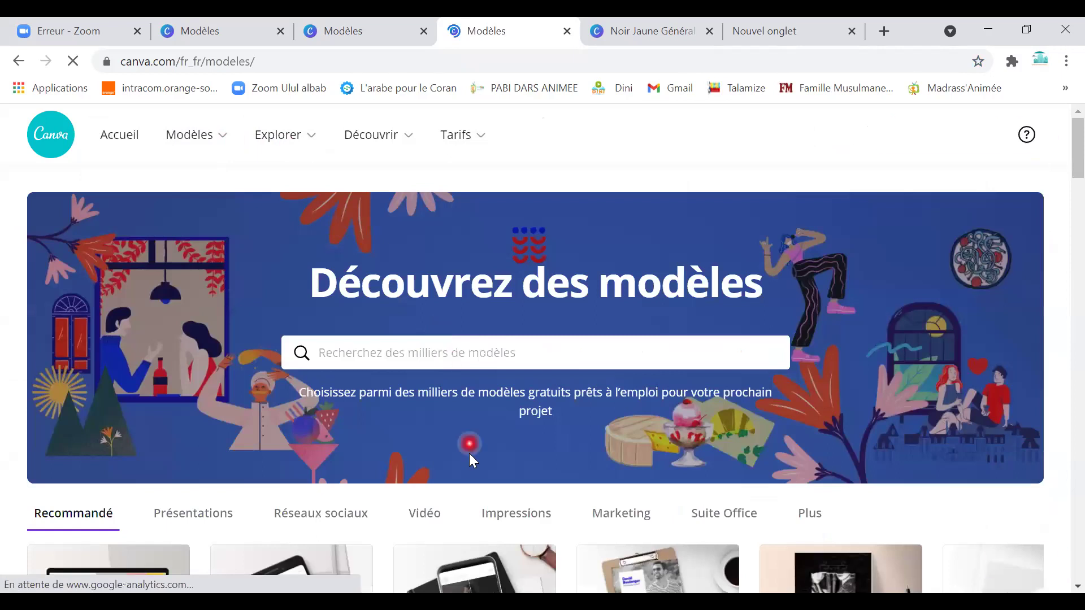
{"action": "scroll", "coordinate": [469, 453], "scroll_direction": "down", "scroll_amount": 5}
{"action": "scroll", "coordinate": [480, 474], "scroll_direction": "down", "scroll_amount": 5}
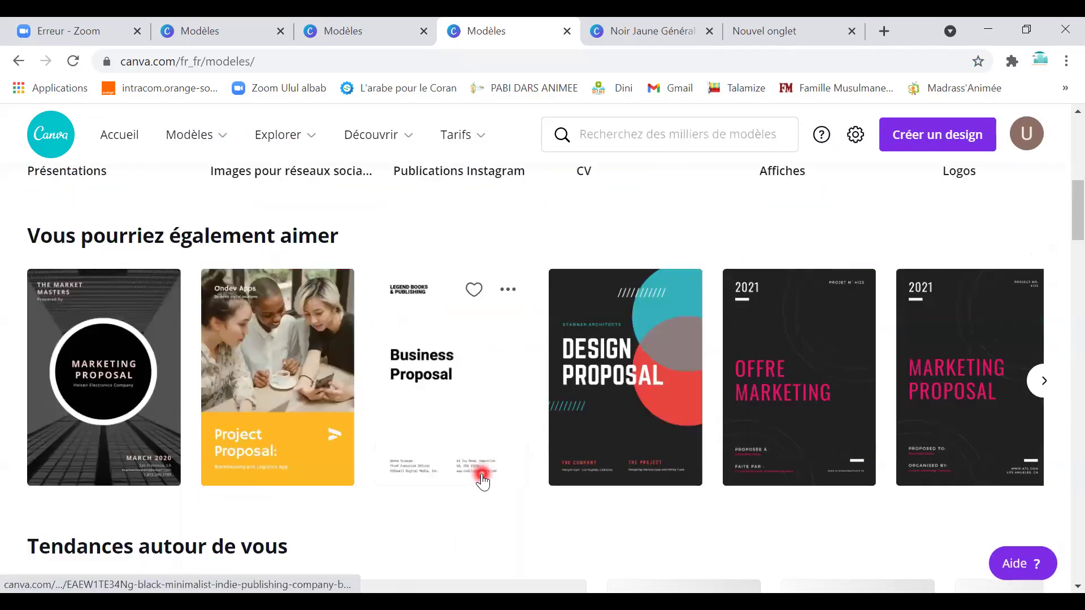
{"action": "scroll", "coordinate": [409, 476], "scroll_direction": "down", "scroll_amount": 5}
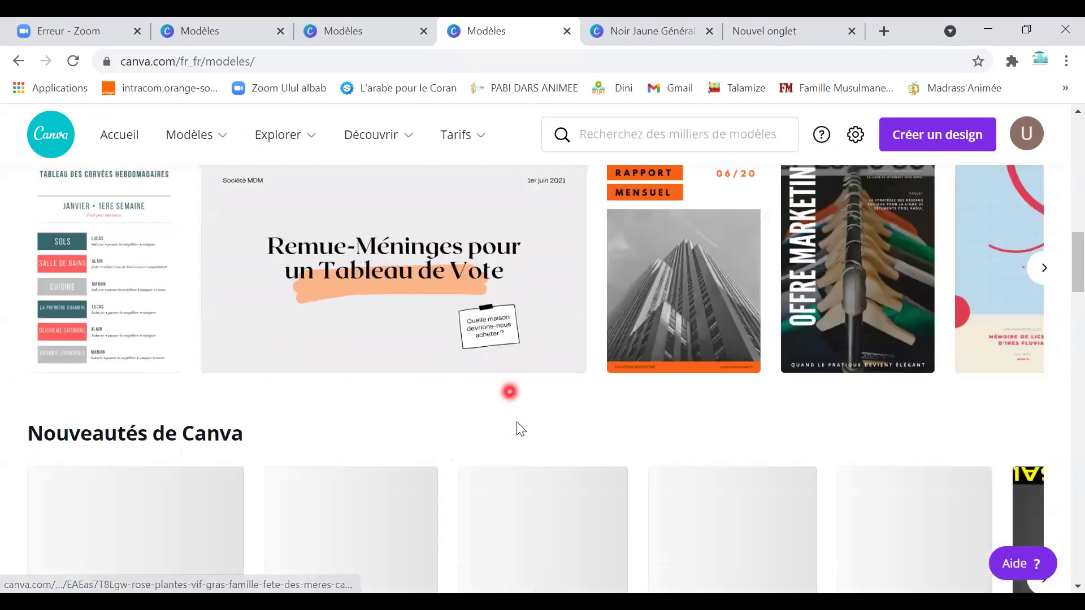
{"action": "scroll", "coordinate": [531, 460], "scroll_direction": "down", "scroll_amount": 3}
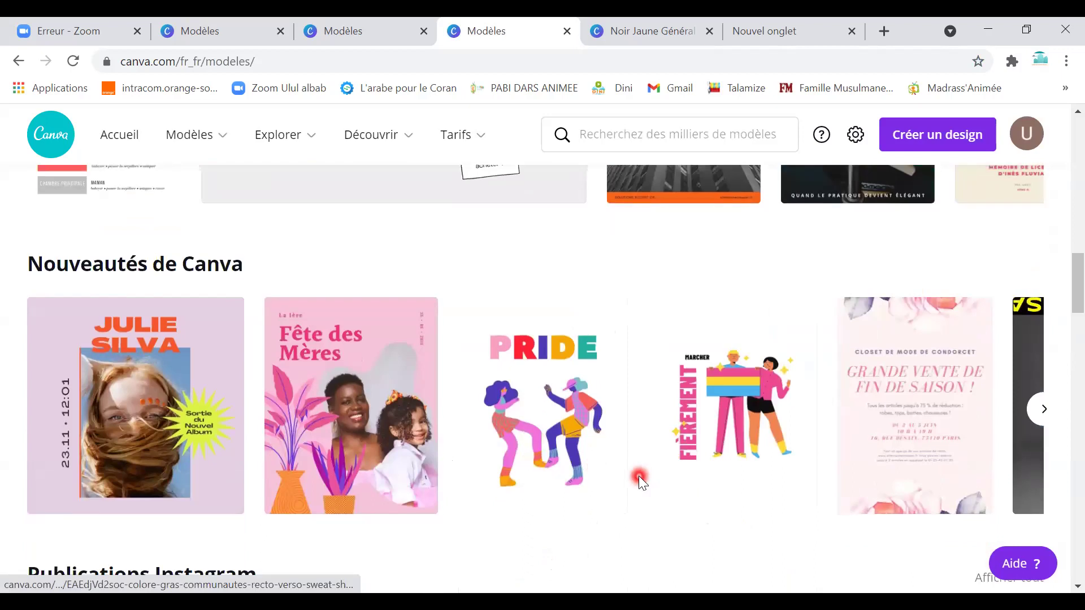
{"action": "scroll", "coordinate": [638, 476], "scroll_direction": "down", "scroll_amount": 2}
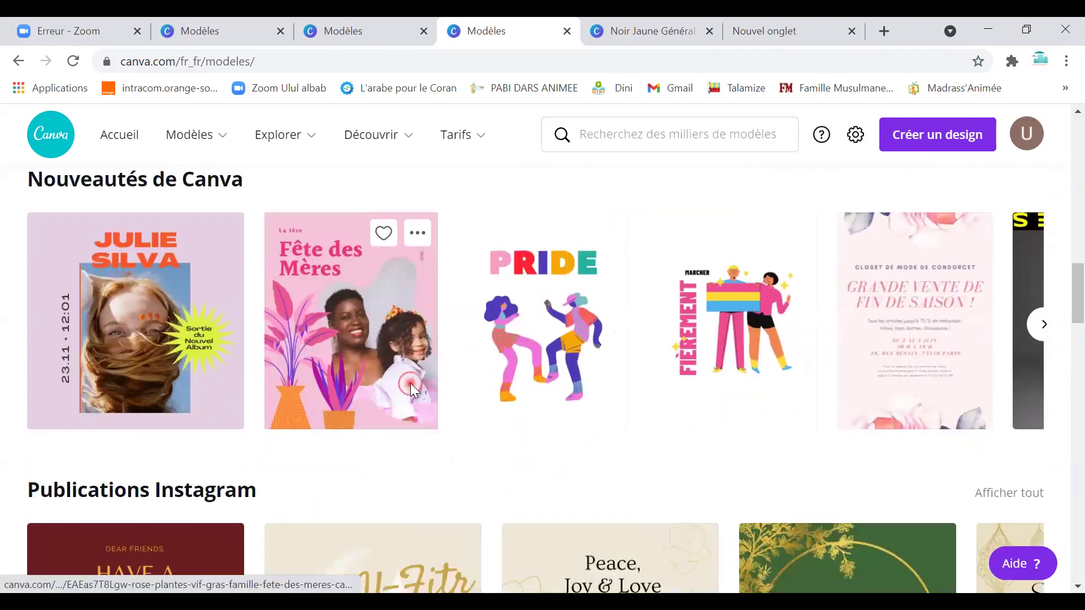
{"action": "left_click", "coordinate": [410, 383]}
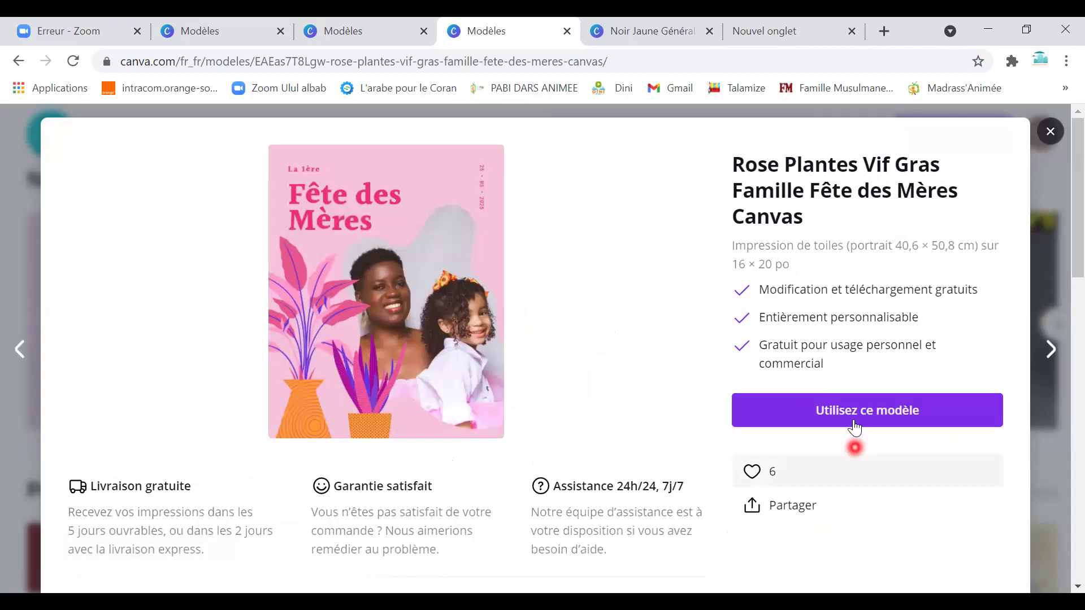
Use the Fête des Mères template and change the left plant's vase from orange to turquoise.
{"action": "left_click", "coordinate": [852, 411]}
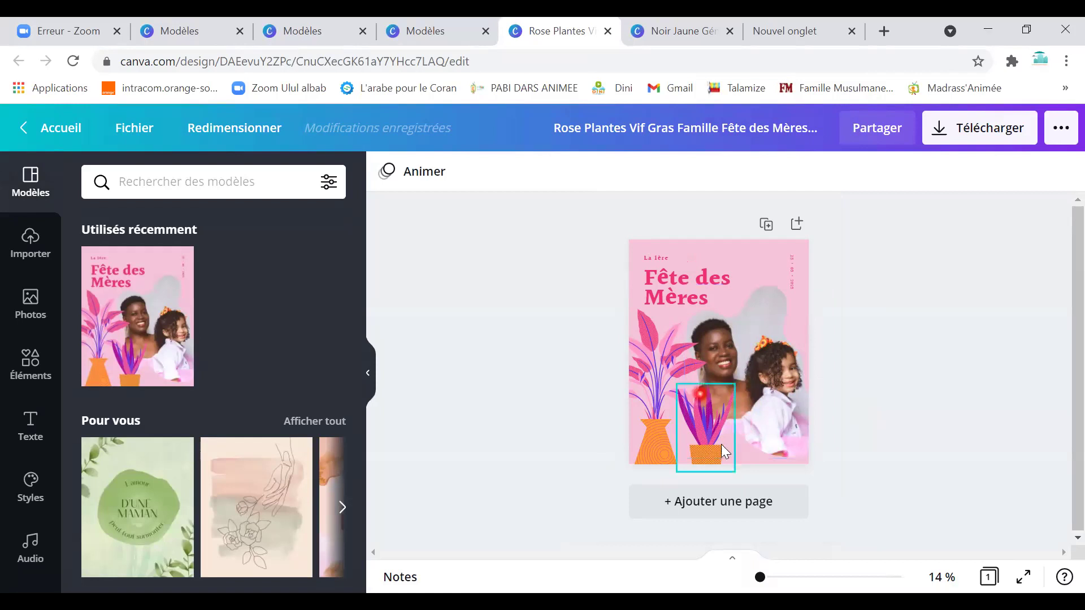
{"action": "left_click", "coordinate": [656, 447]}
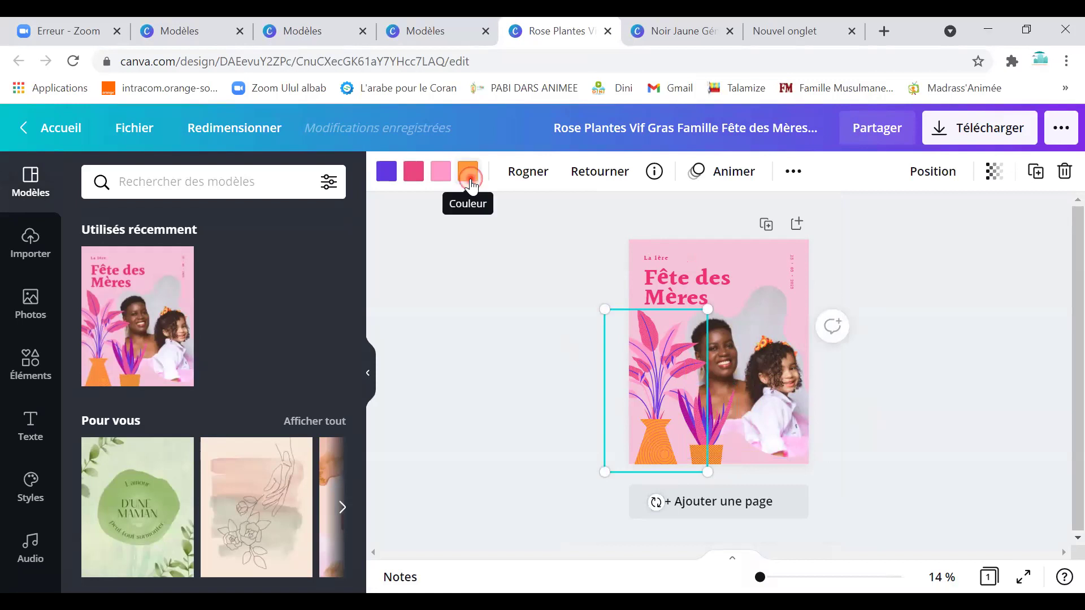
{"action": "left_click", "coordinate": [469, 176]}
{"action": "scroll", "coordinate": [186, 430], "scroll_direction": "down", "scroll_amount": 1}
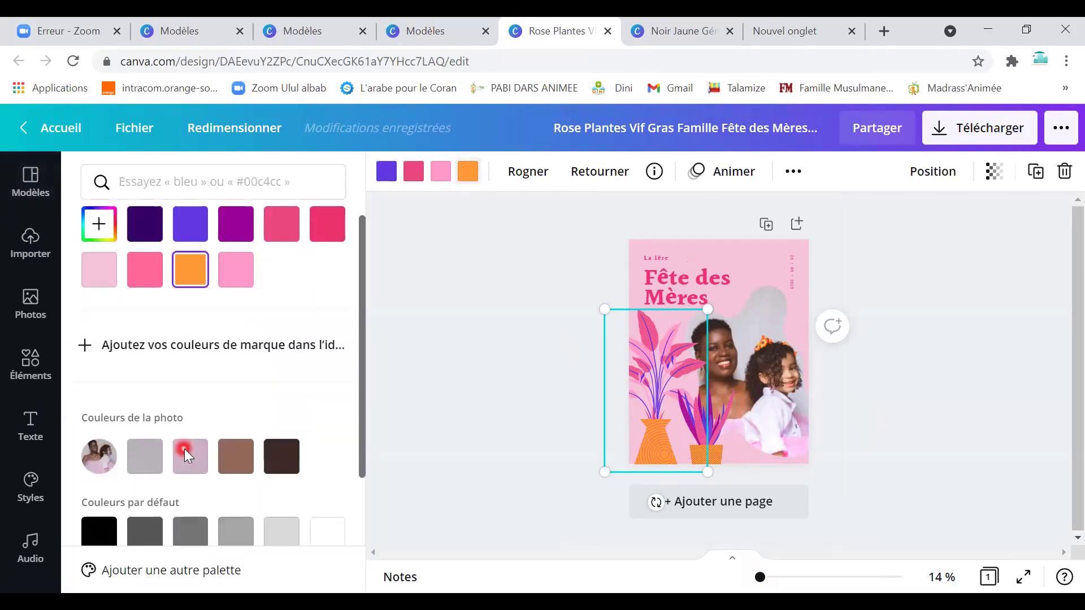
{"action": "scroll", "coordinate": [184, 448], "scroll_direction": "down", "scroll_amount": 3}
{"action": "left_click", "coordinate": [189, 449]}
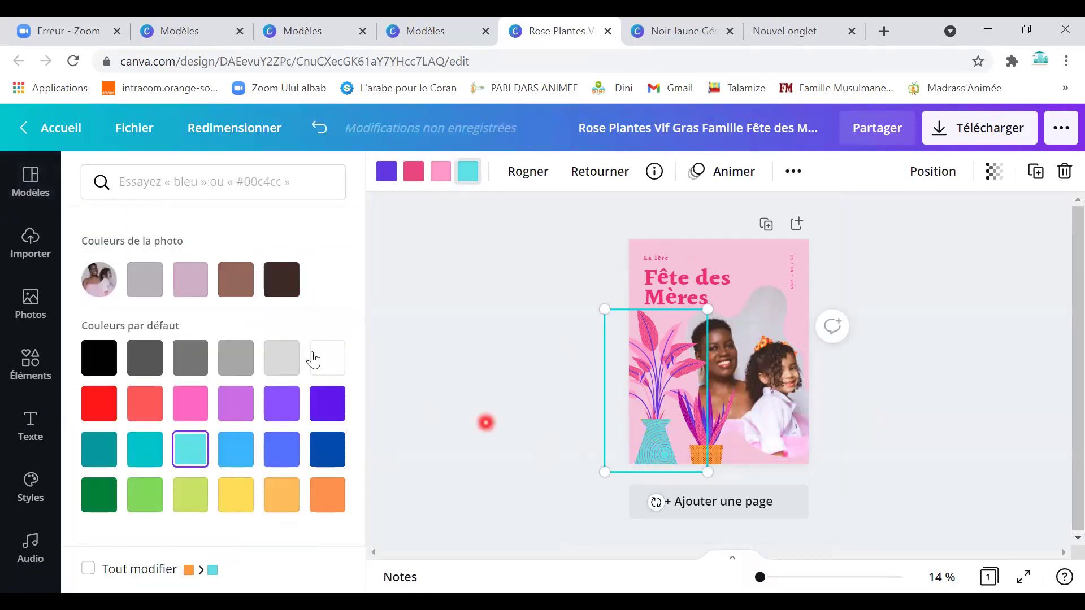
{"action": "left_click", "coordinate": [756, 268]}
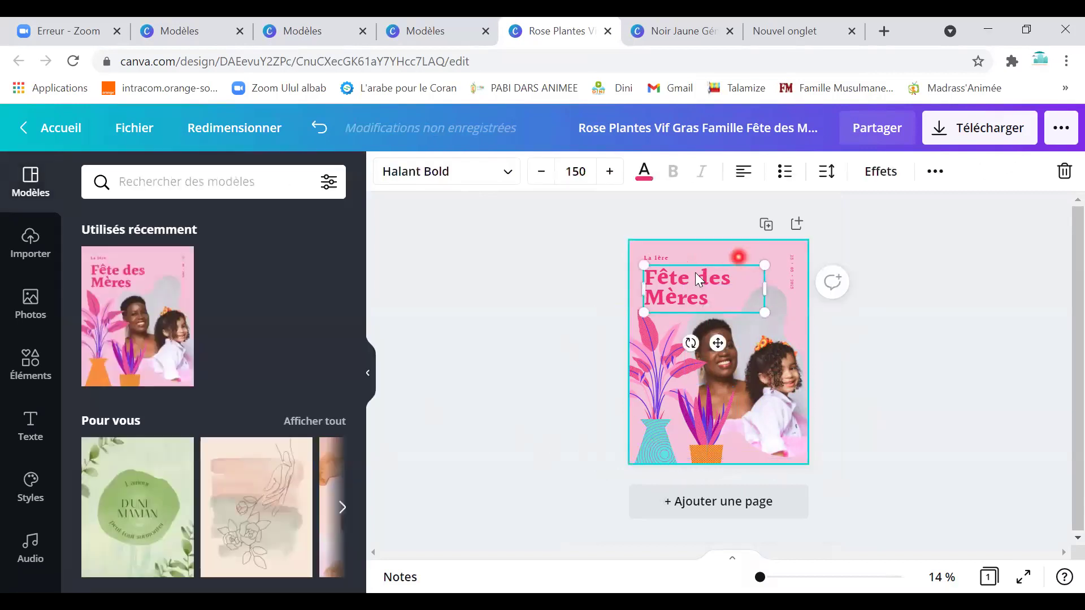
{"action": "left_click", "coordinate": [687, 293]}
{"action": "left_click_drag", "start_coordinate": [708, 298], "coordinate": [634, 276]}
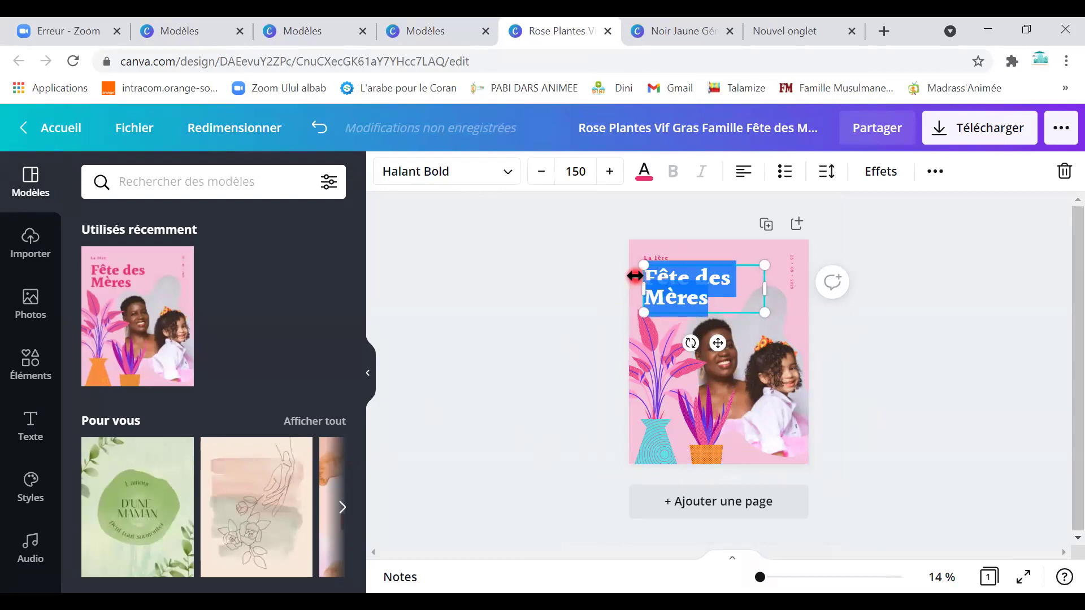
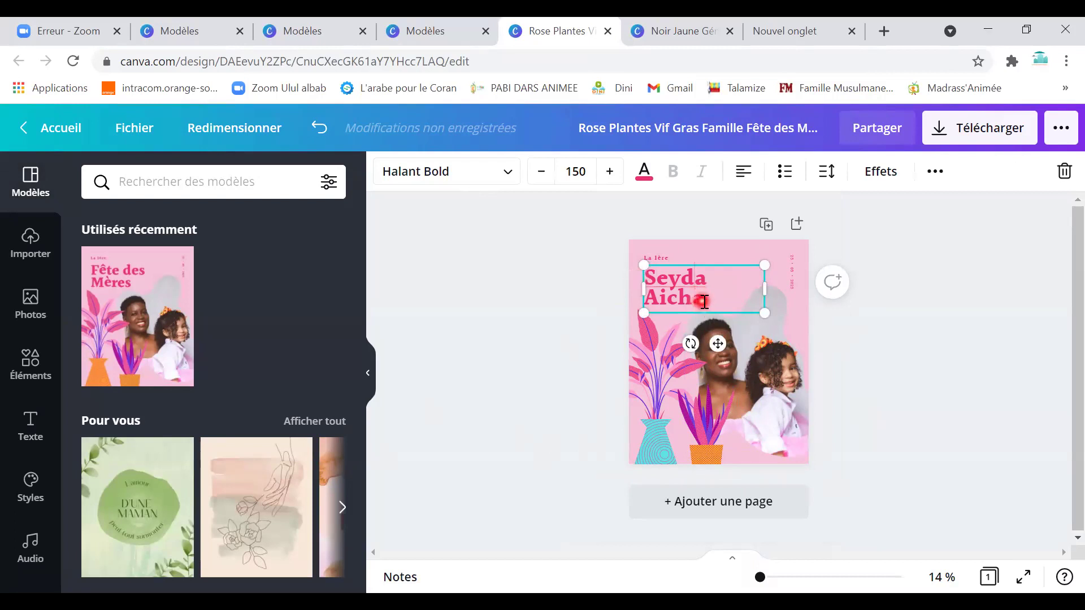
Recolour the left plant's leaves turquoise and its purple lines dark brown.
{"action": "left_click", "coordinate": [654, 347]}
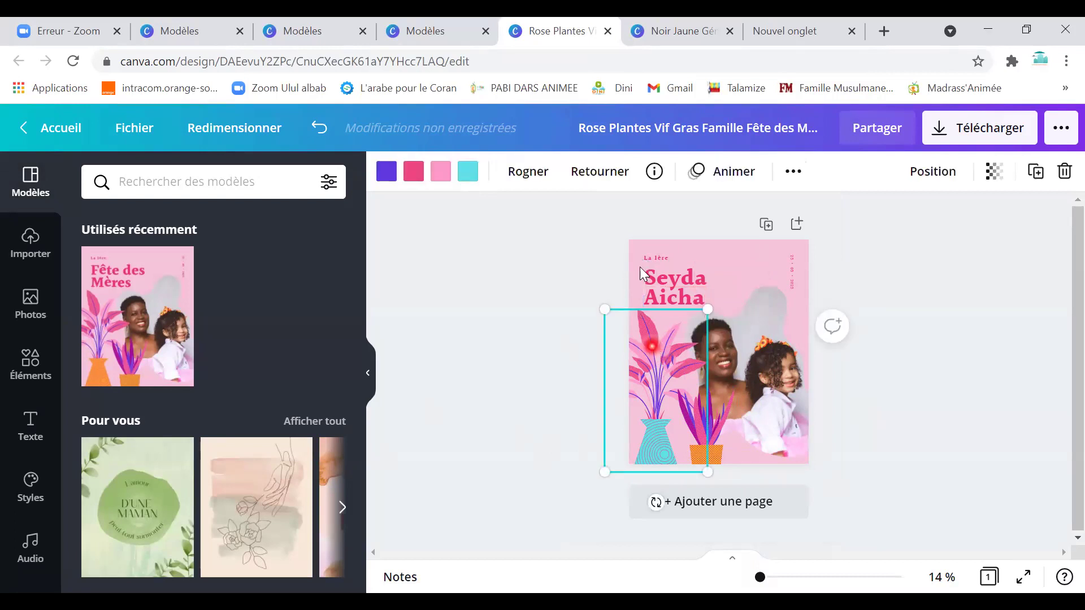
{"action": "left_click", "coordinate": [412, 171]}
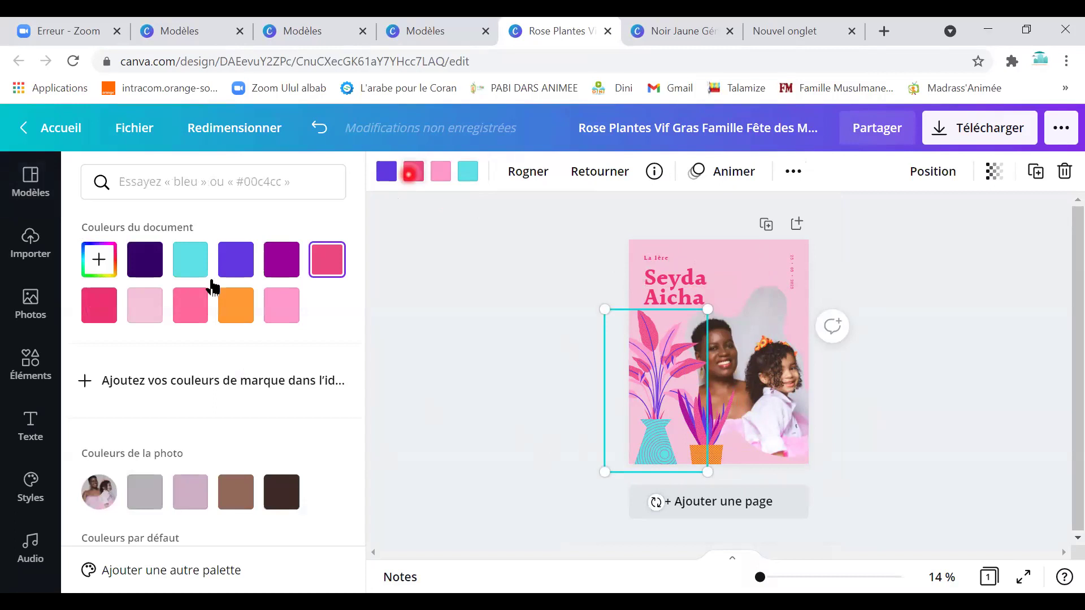
{"action": "left_click", "coordinate": [182, 266]}
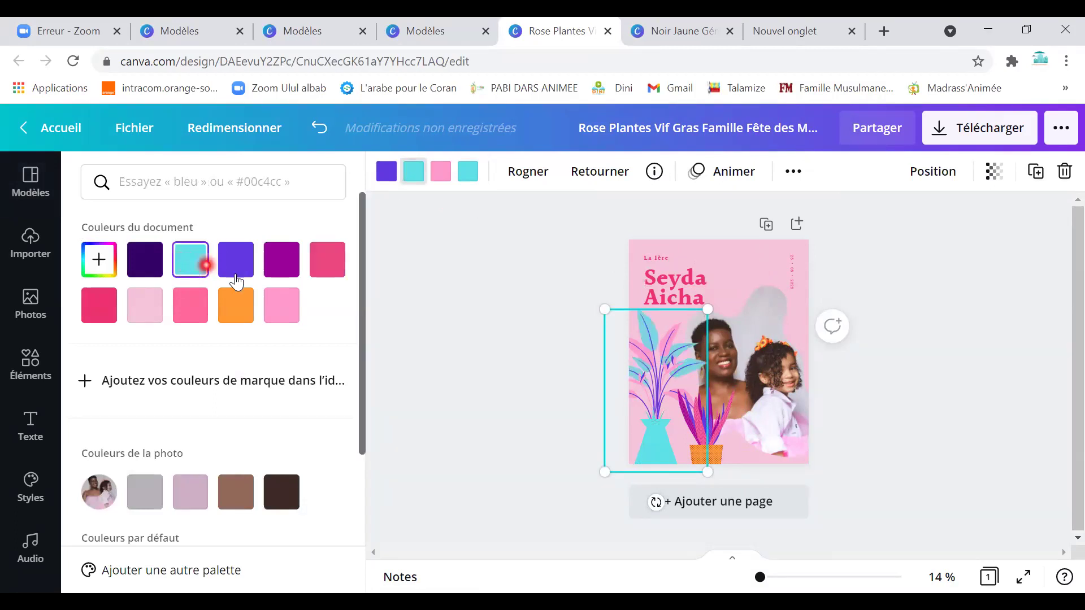
{"action": "left_click", "coordinate": [235, 308]}
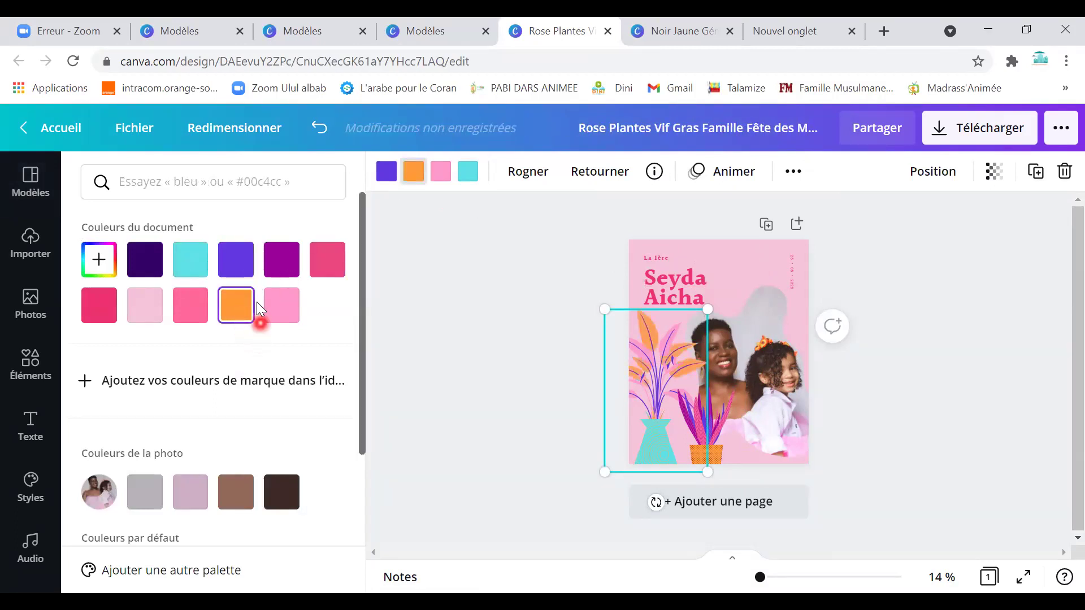
{"action": "scroll", "coordinate": [218, 532], "scroll_direction": "down", "scroll_amount": 4}
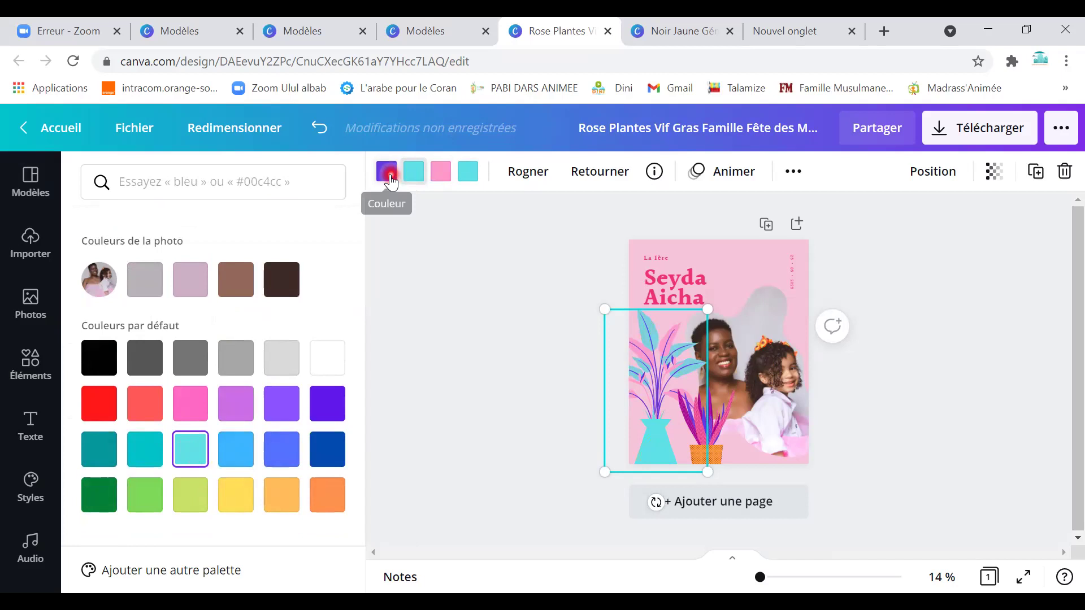
{"action": "left_click", "coordinate": [237, 408]}
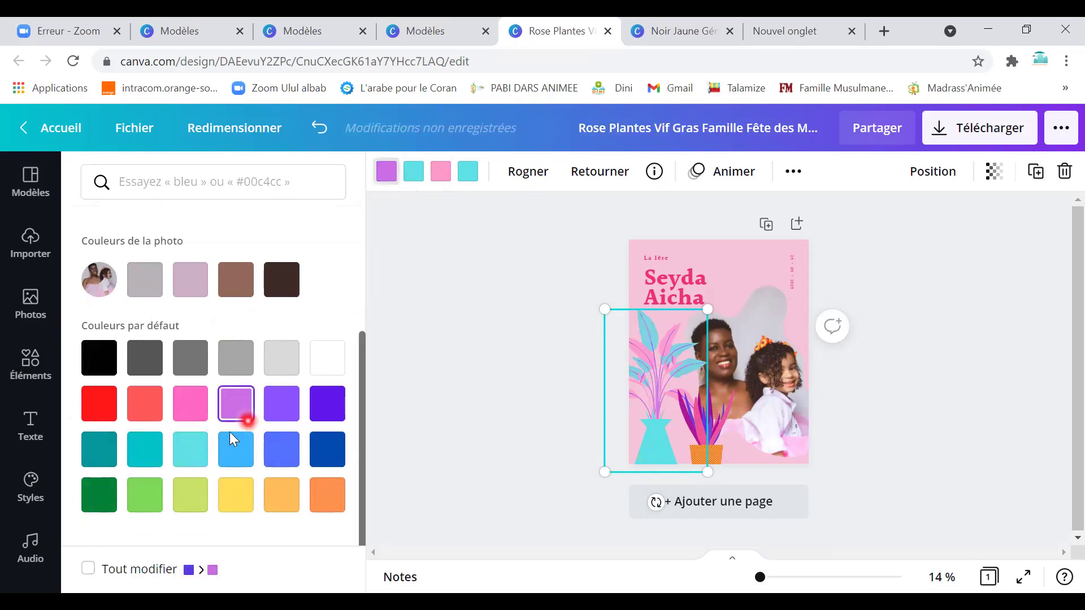
{"action": "left_click", "coordinate": [288, 283]}
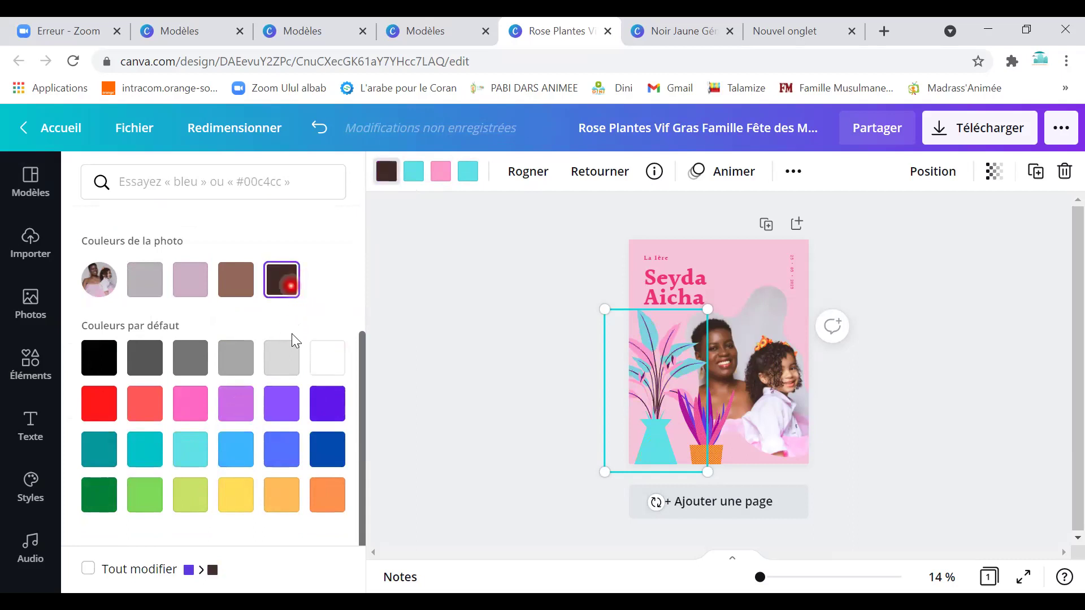
{"action": "left_click", "coordinate": [761, 377]}
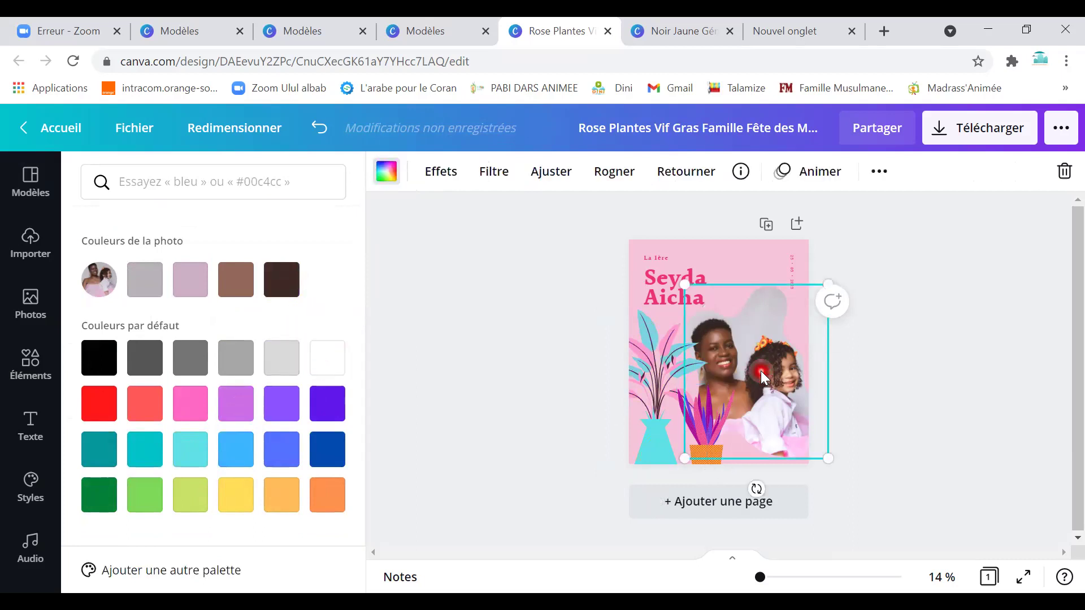
Delete the mother-and-daughter photo and drop the uploaded hijab silhouette into its frame on the right.
{"action": "key", "text": "Delete"}
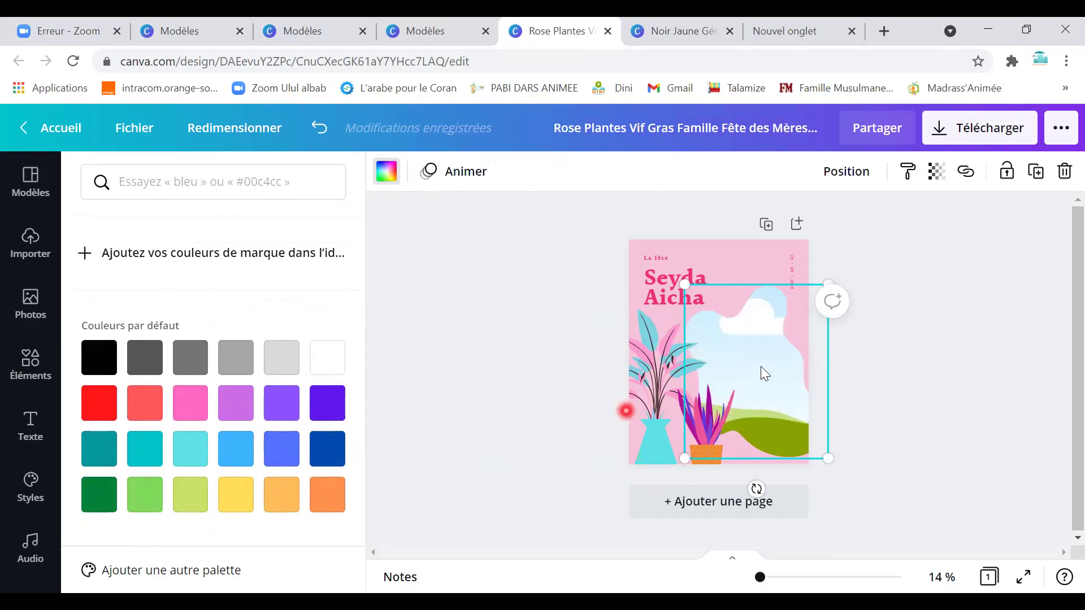
{"action": "right_click", "coordinate": [761, 367]}
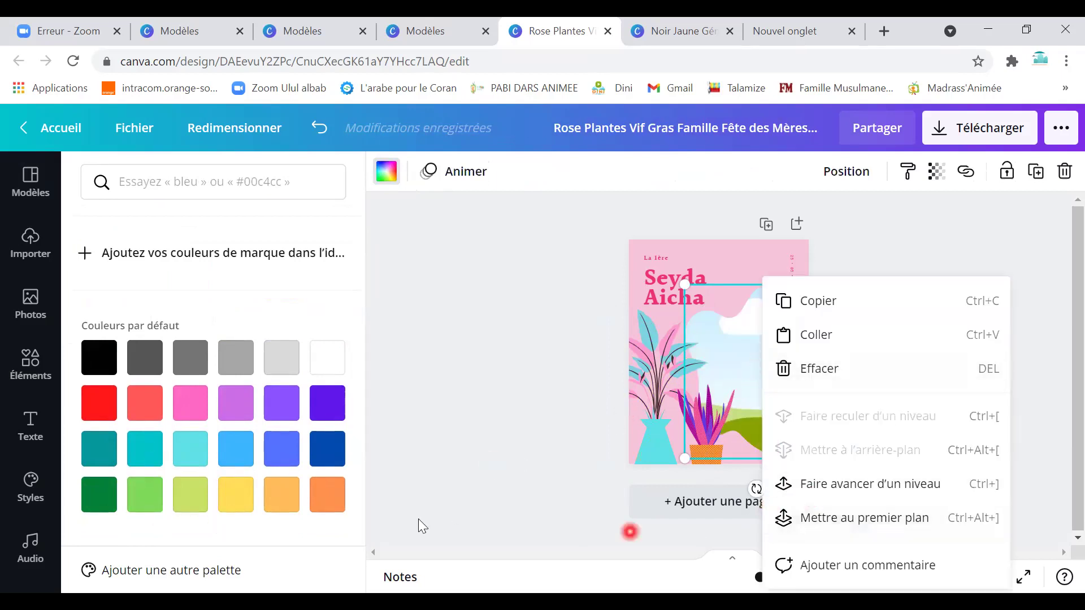
{"action": "left_click", "coordinate": [31, 302]}
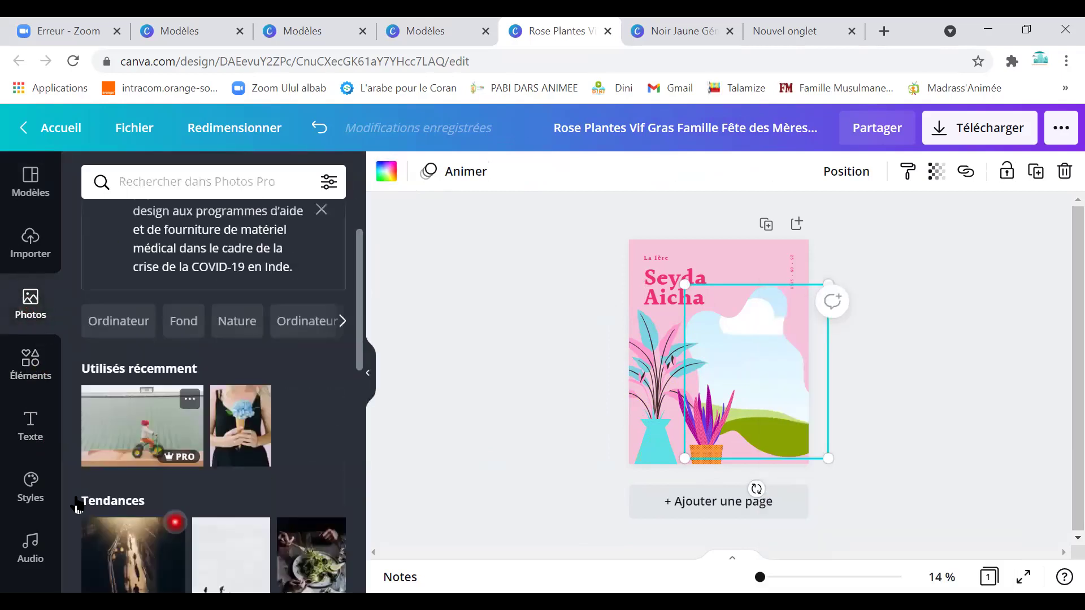
{"action": "left_click", "coordinate": [35, 264]}
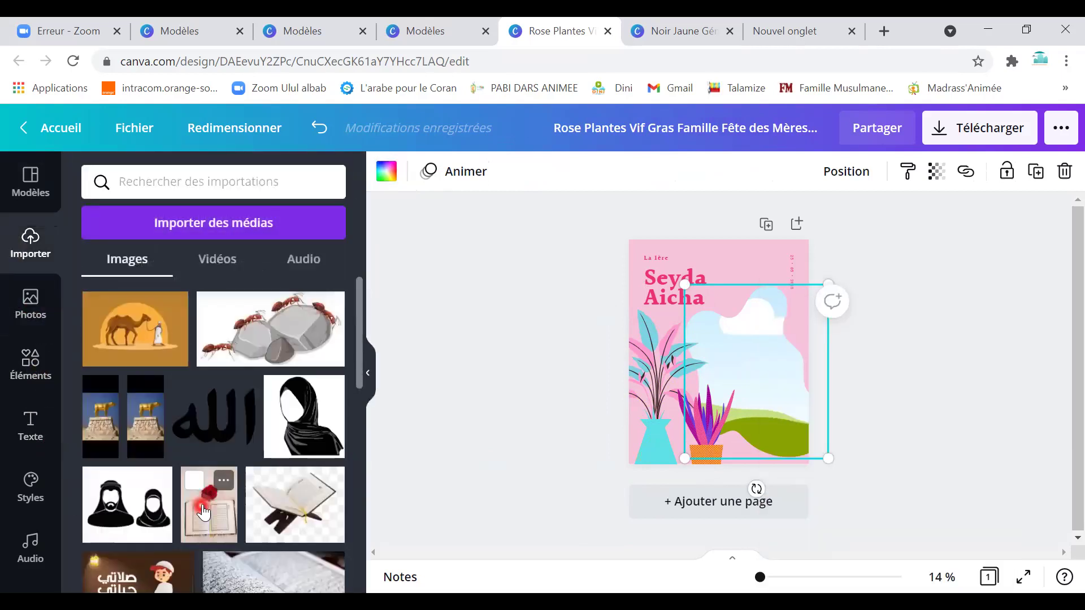
{"action": "scroll", "coordinate": [198, 480], "scroll_direction": "down", "scroll_amount": 3}
{"action": "left_click_drag", "start_coordinate": [304, 334], "coordinate": [685, 431]}
{"action": "left_click_drag", "start_coordinate": [743, 378], "coordinate": [763, 377]}
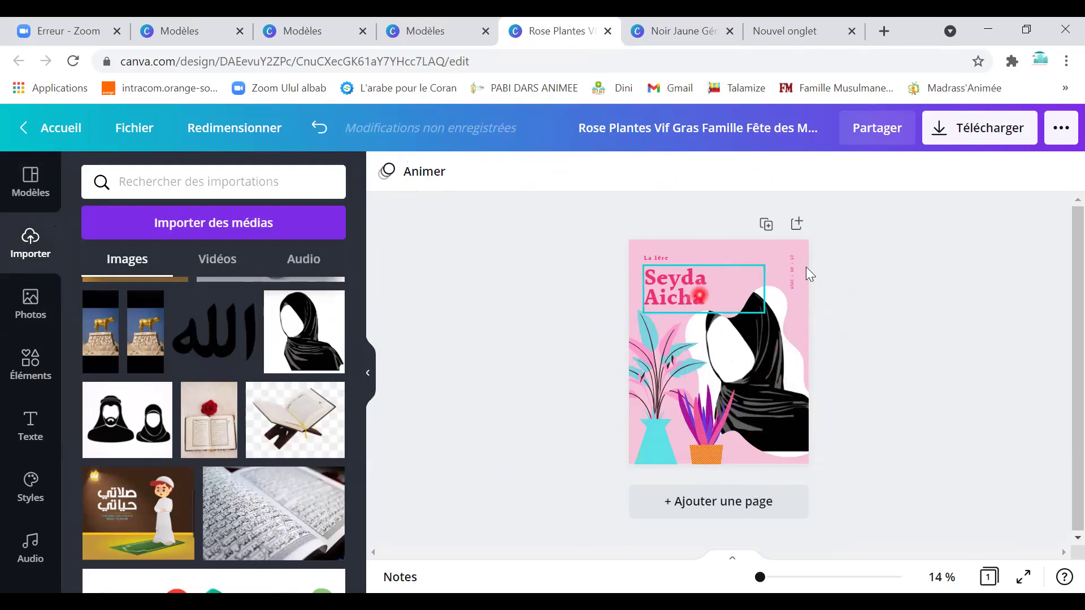
{"action": "left_click", "coordinate": [760, 360]}
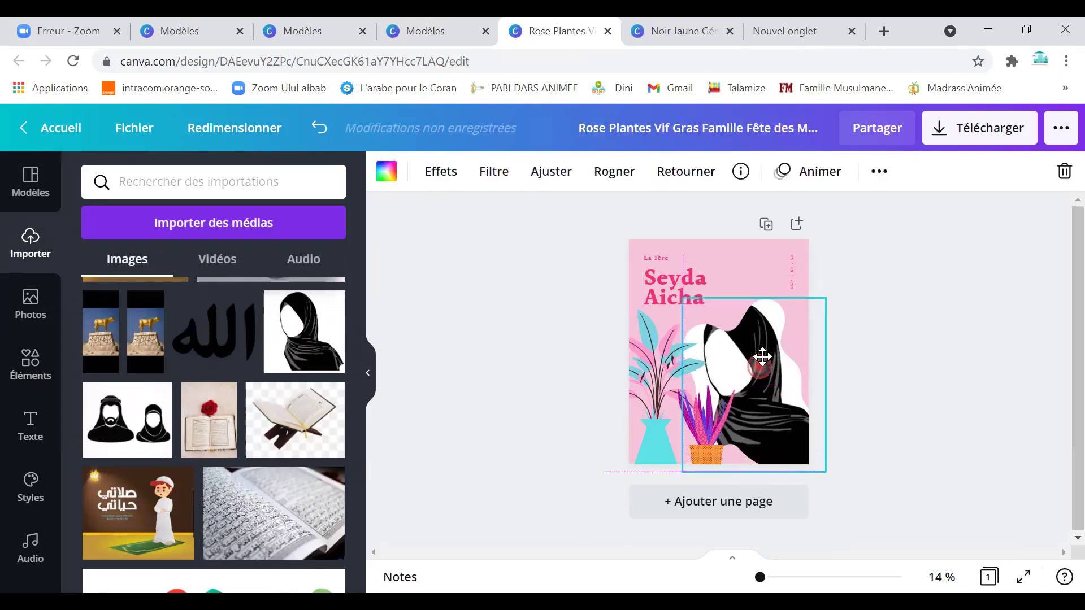
Give the small potted plant brown accents and a light blue pot instead of orange.
{"action": "left_click", "coordinate": [709, 457]}
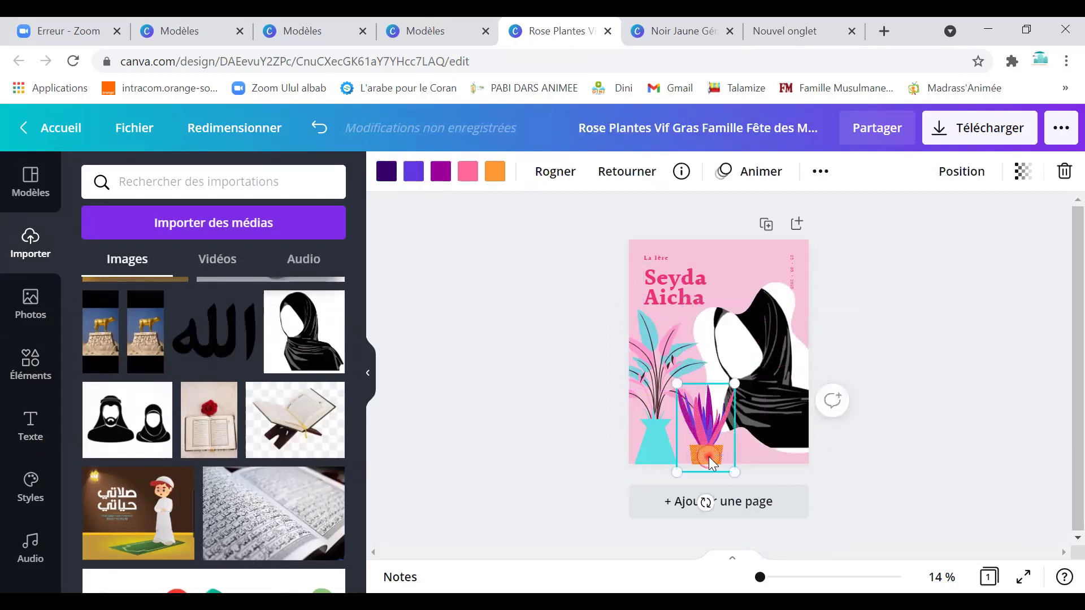
{"action": "left_click", "coordinate": [393, 180]}
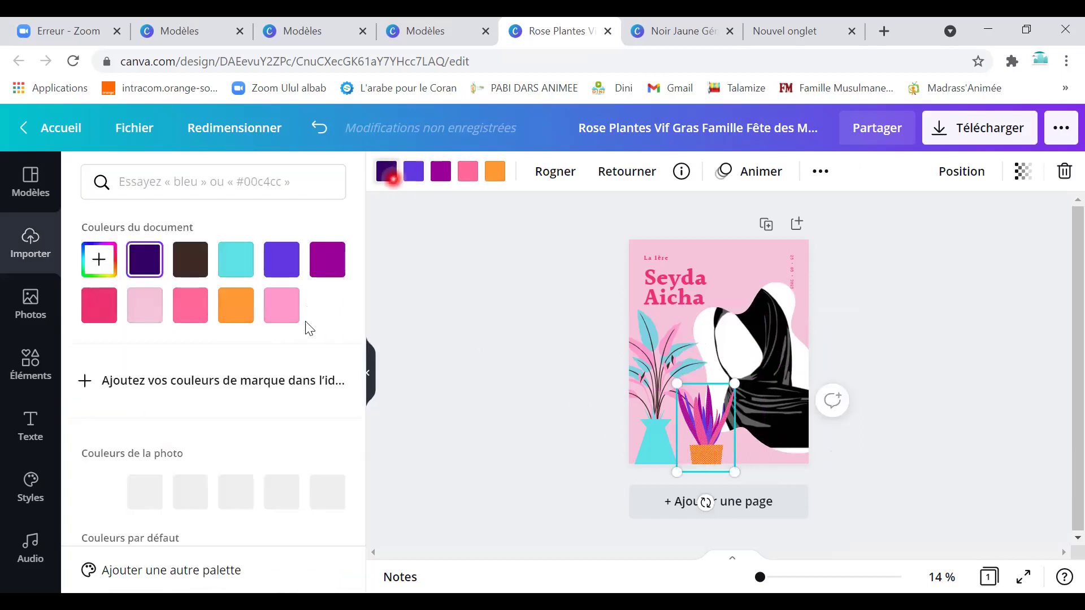
{"action": "left_click", "coordinate": [190, 260]}
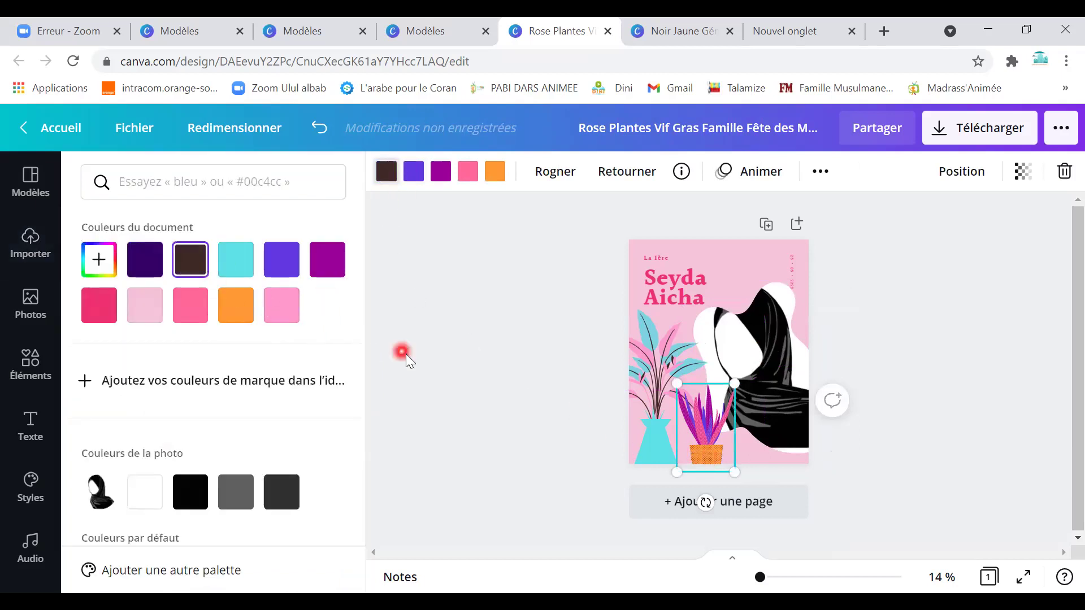
{"action": "left_click", "coordinate": [446, 176]}
{"action": "left_click", "coordinate": [502, 173]}
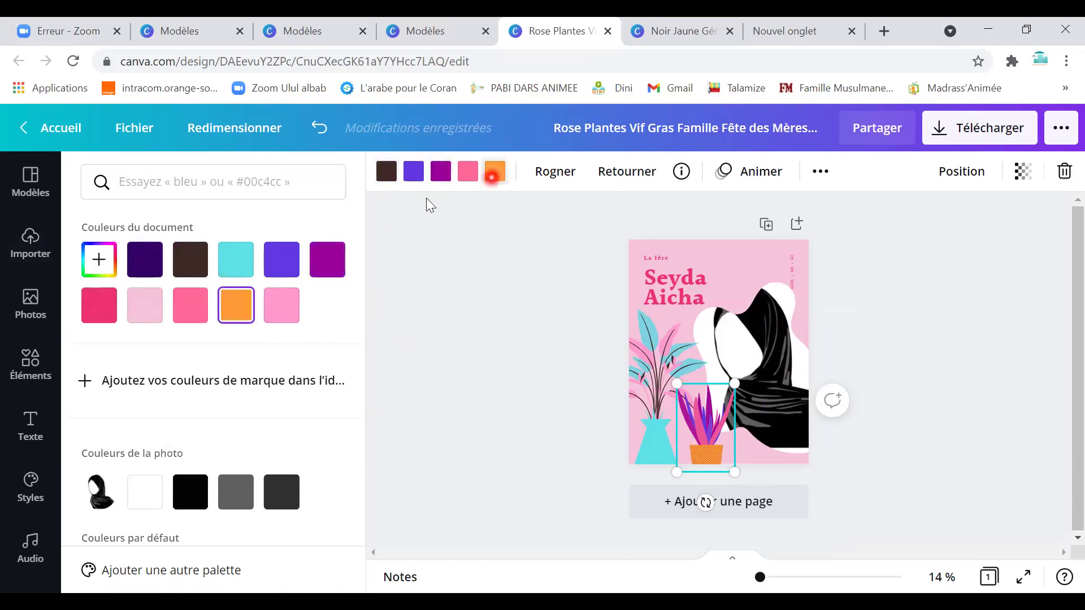
{"action": "left_click", "coordinate": [282, 315]}
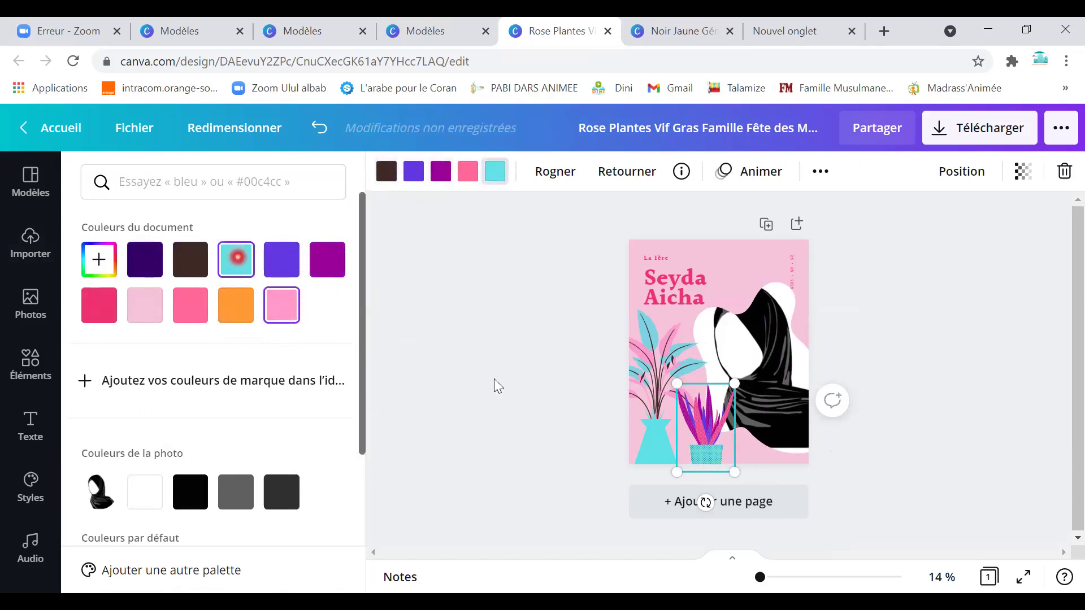
{"action": "left_click", "coordinate": [752, 339]}
{"action": "left_click", "coordinate": [647, 263]}
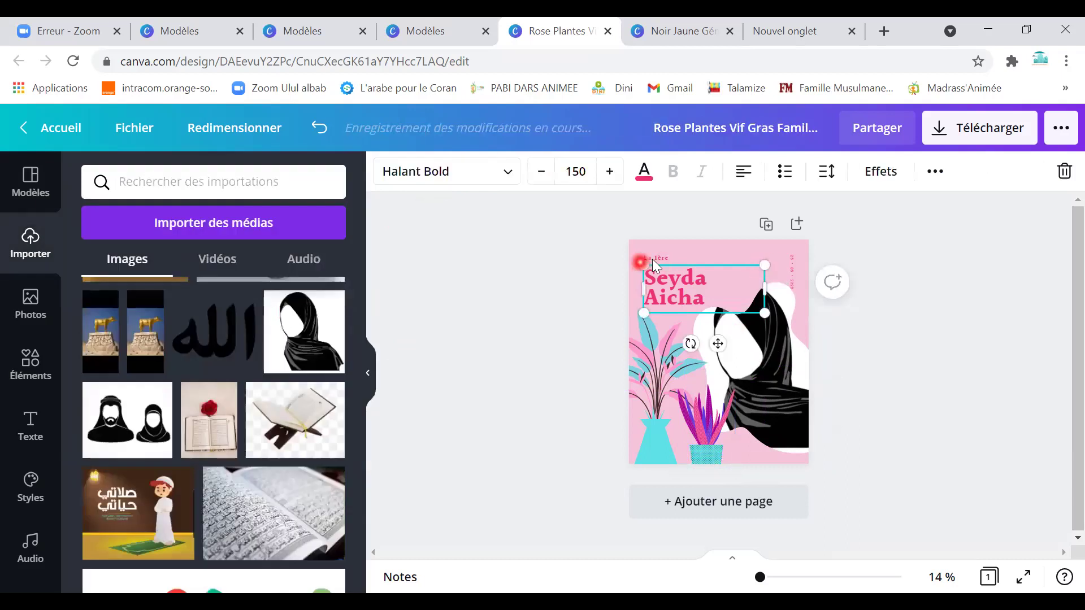
Replace the 'La 1ère' text with 'Ulul Albab' enlarged to size 122, then select 'Ulul'.
{"action": "left_click", "coordinate": [652, 259]}
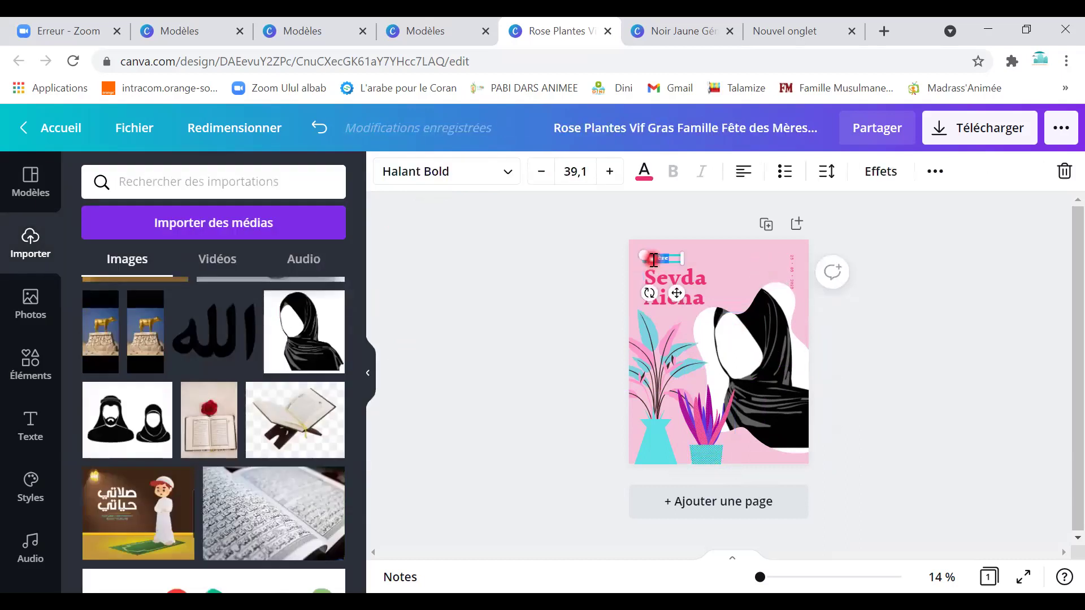
{"action": "key", "text": "BackSpace"}
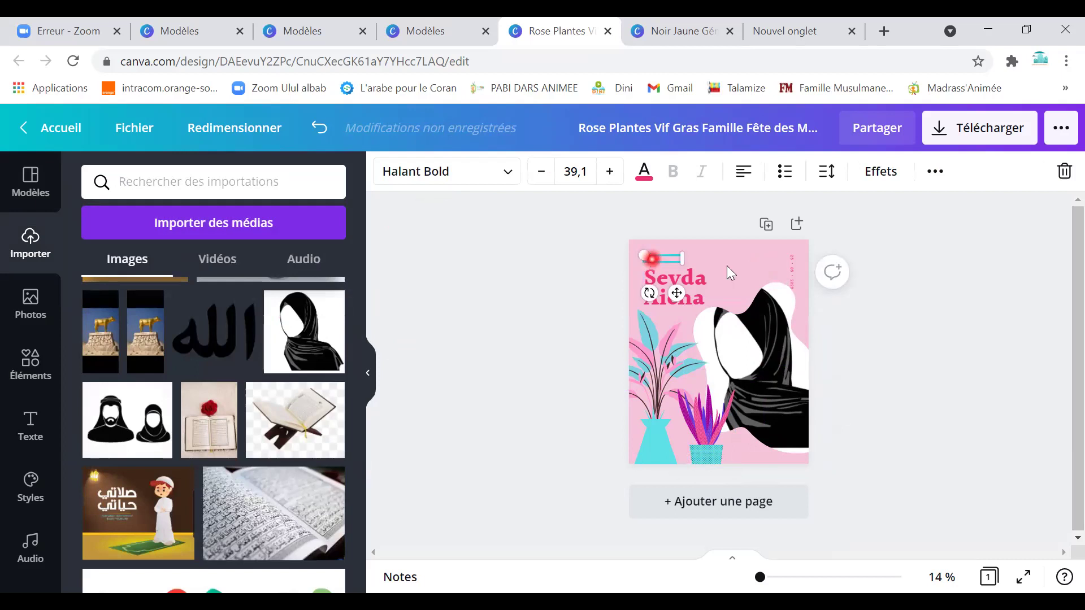
{"action": "left_click", "coordinate": [666, 258]}
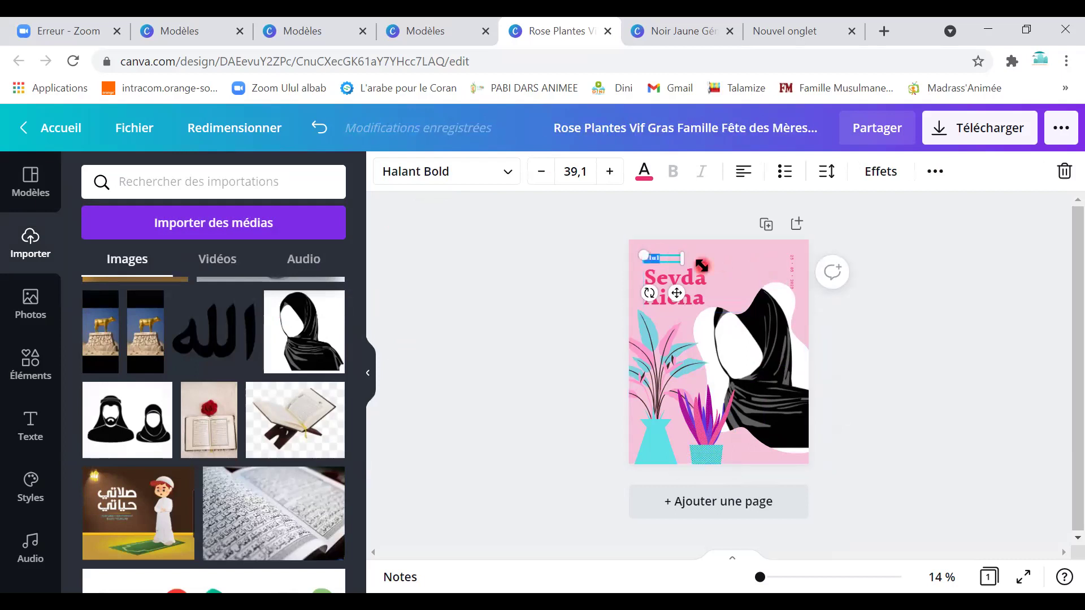
{"action": "key", "text": "BackSpace"}
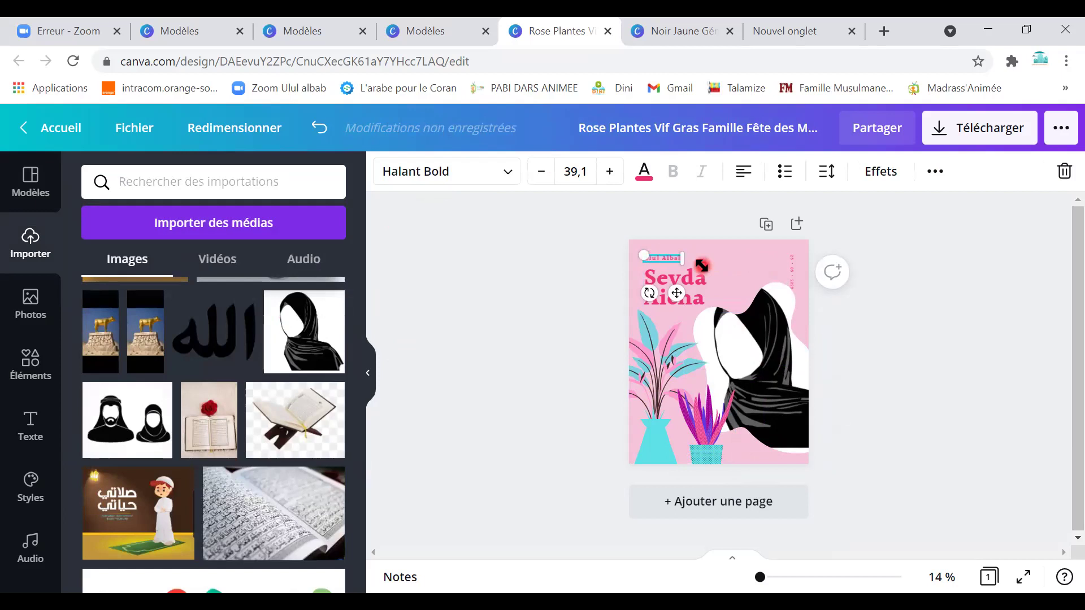
{"action": "left_click_drag", "start_coordinate": [684, 261], "coordinate": [737, 261]}
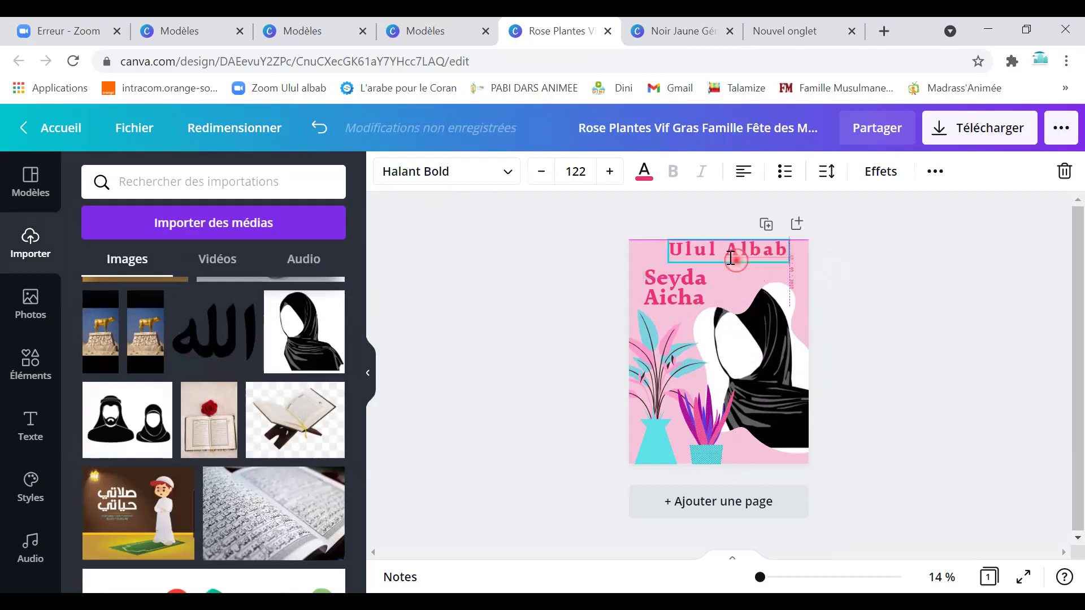
{"action": "double_click", "coordinate": [685, 260]}
{"action": "left_click", "coordinate": [736, 253]}
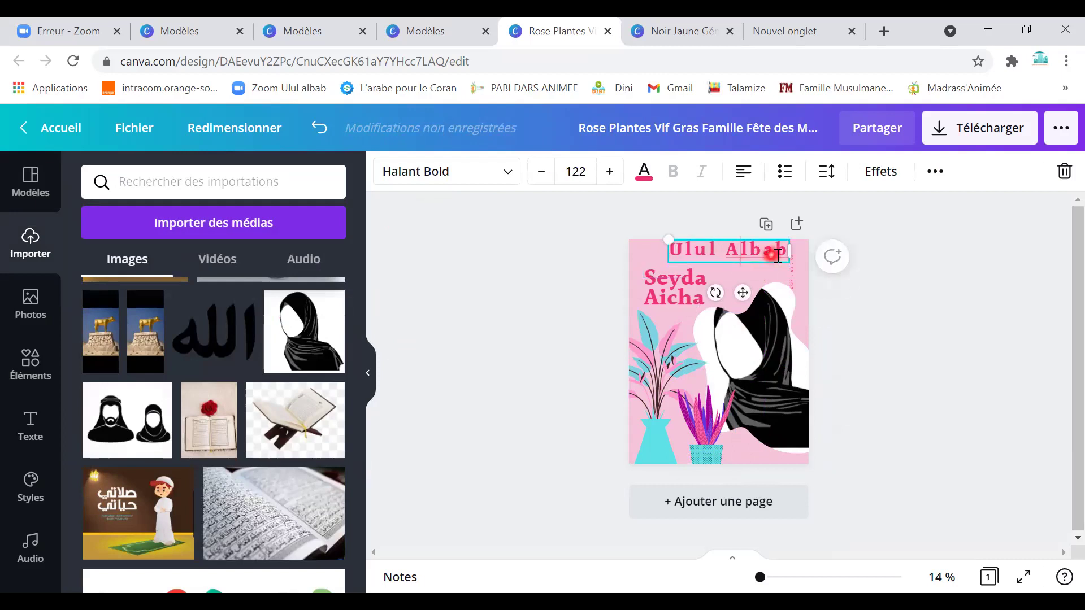
{"action": "left_click_drag", "start_coordinate": [725, 252], "coordinate": [665, 249]}
Try cyan on 'Ulul', then nudge the Ulul Albab header slightly down and right.
{"action": "left_click", "coordinate": [644, 180]}
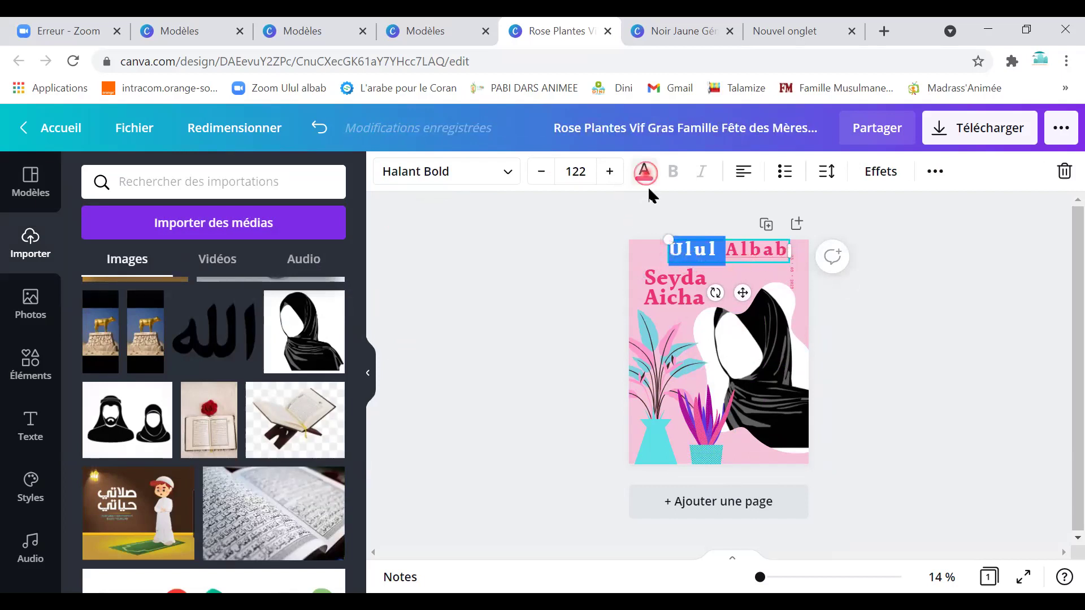
{"action": "left_click", "coordinate": [199, 269]}
{"action": "left_click", "coordinate": [558, 300]}
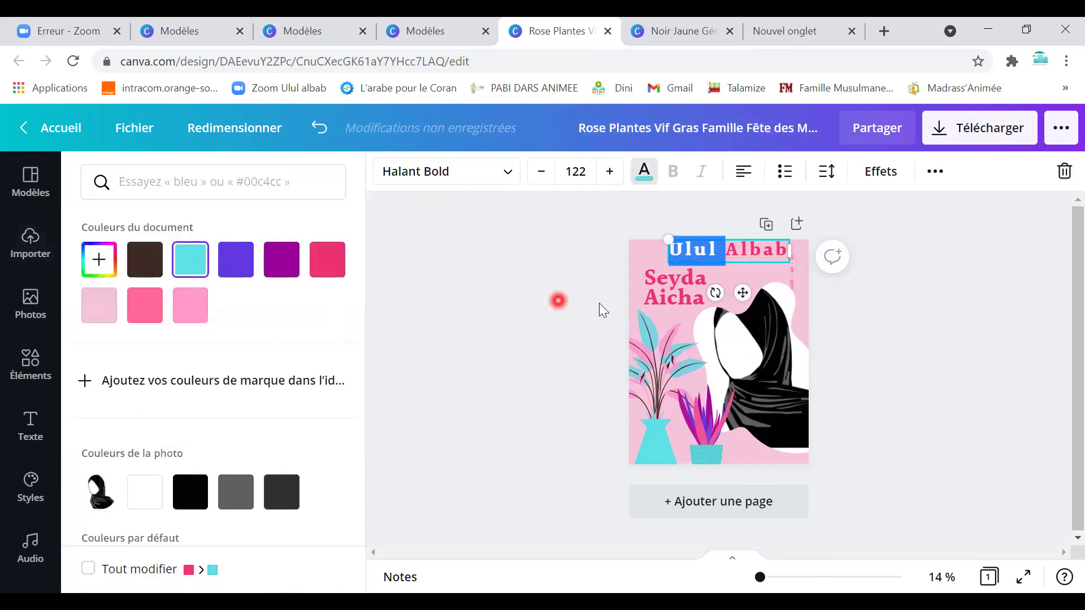
{"action": "left_click", "coordinate": [879, 299]}
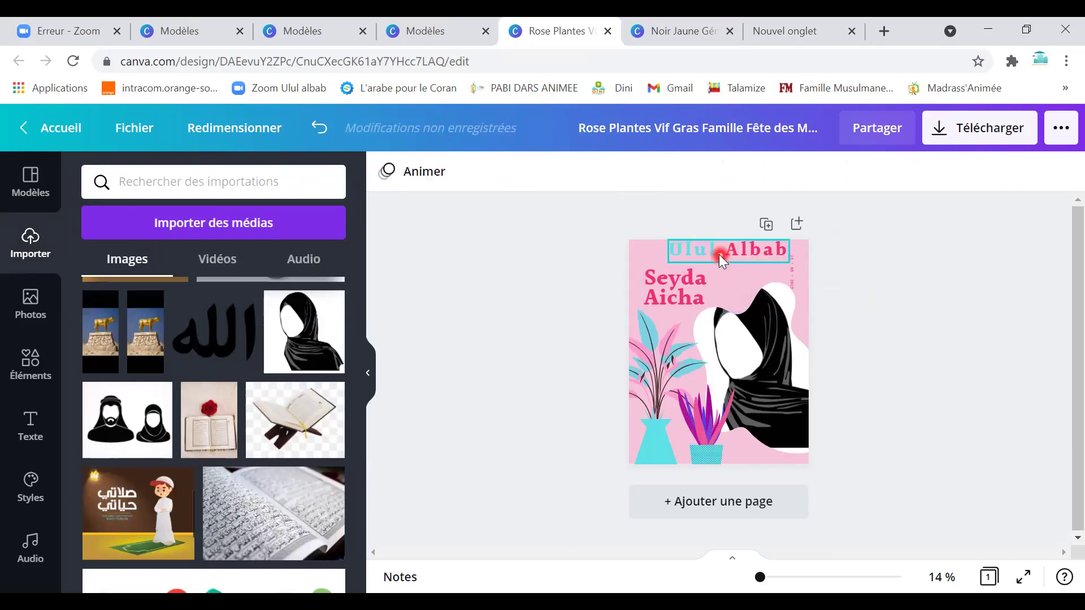
{"action": "left_click_drag", "start_coordinate": [727, 262], "coordinate": [732, 266]}
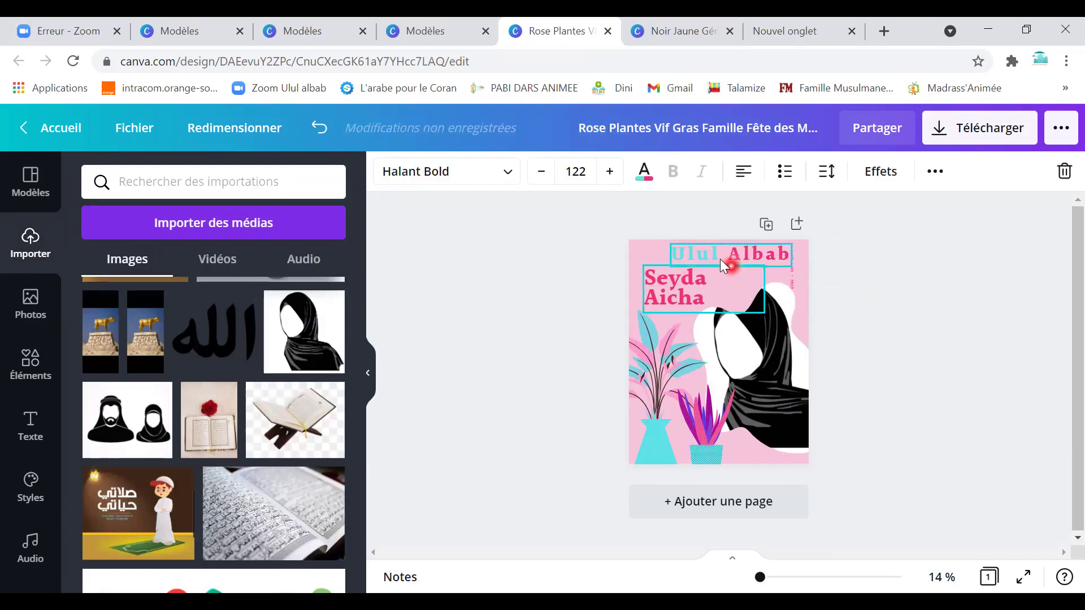
Reselect the word 'Ulul' in the header and make it white.
{"action": "left_click", "coordinate": [721, 259]}
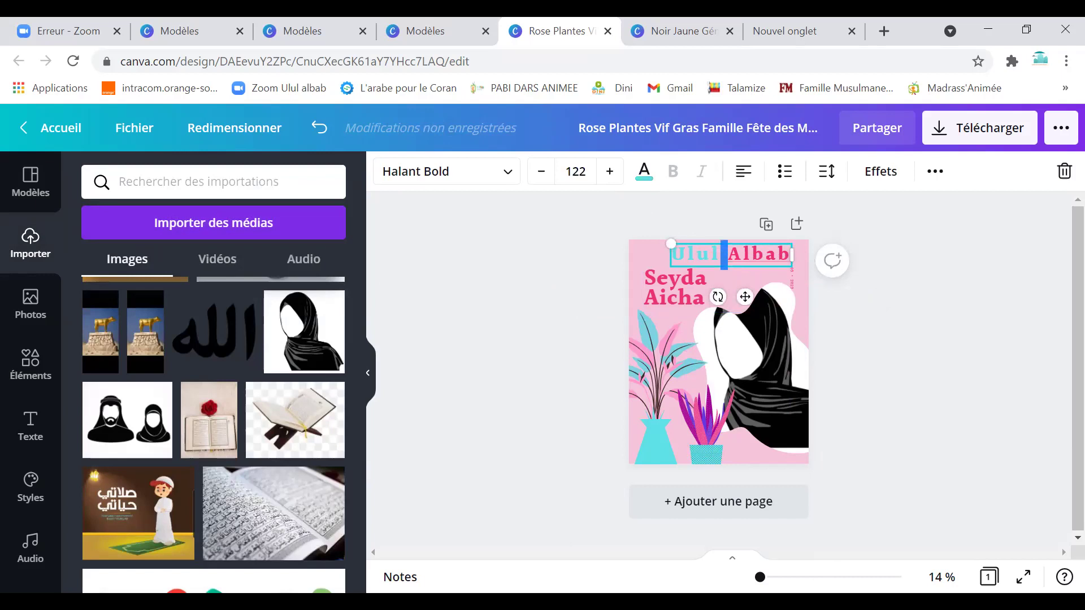
{"action": "left_click_drag", "start_coordinate": [760, 577], "coordinate": [771, 577]}
{"action": "scroll", "coordinate": [749, 465], "scroll_direction": "up", "scroll_amount": 5}
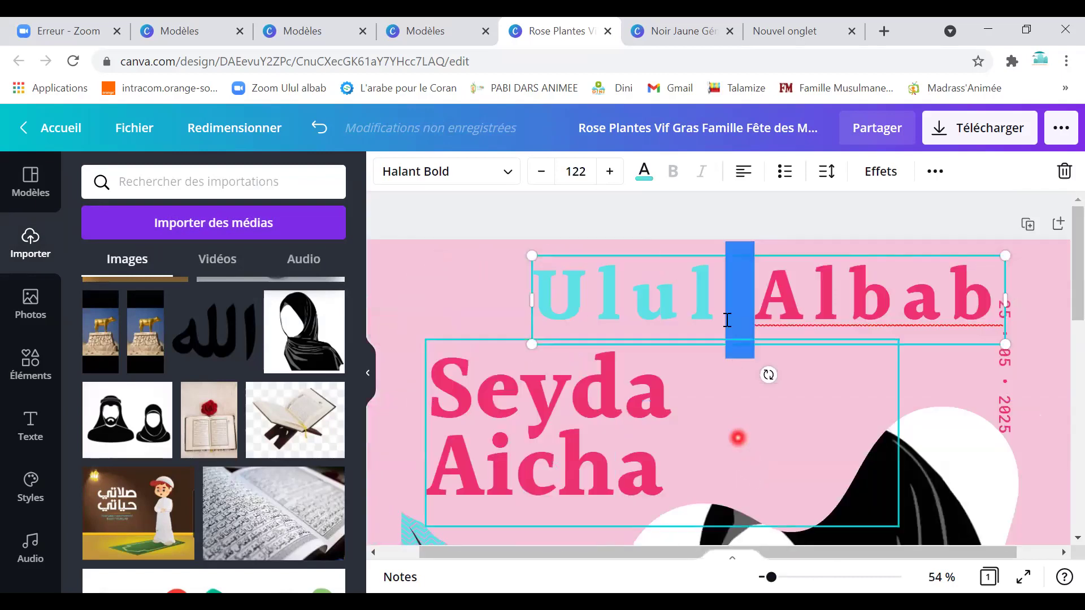
{"action": "left_click", "coordinate": [718, 297]}
{"action": "left_click_drag", "start_coordinate": [715, 298], "coordinate": [520, 296]}
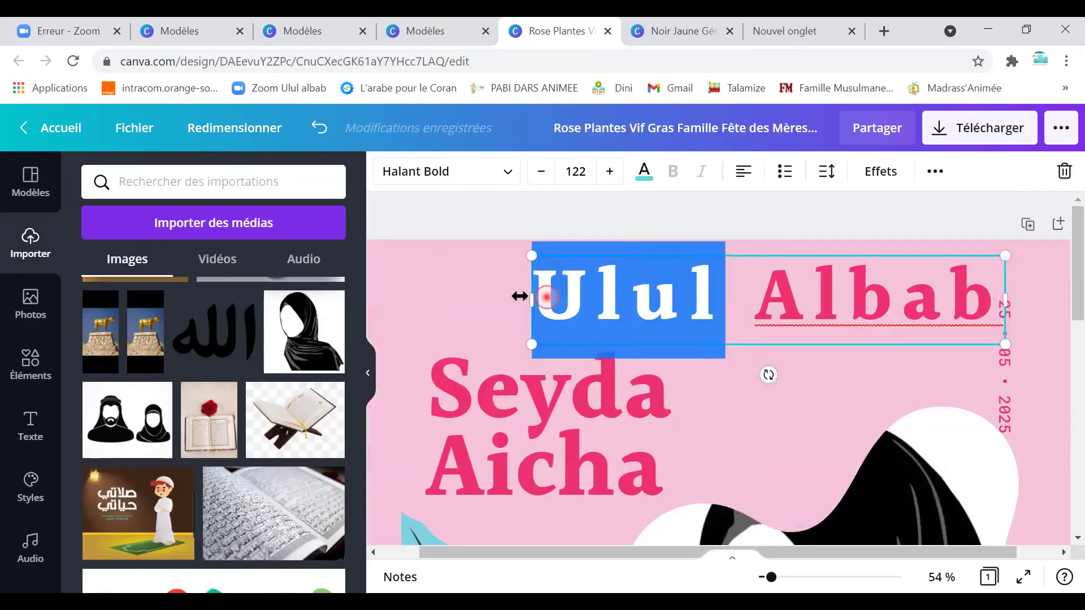
{"action": "left_click", "coordinate": [645, 173]}
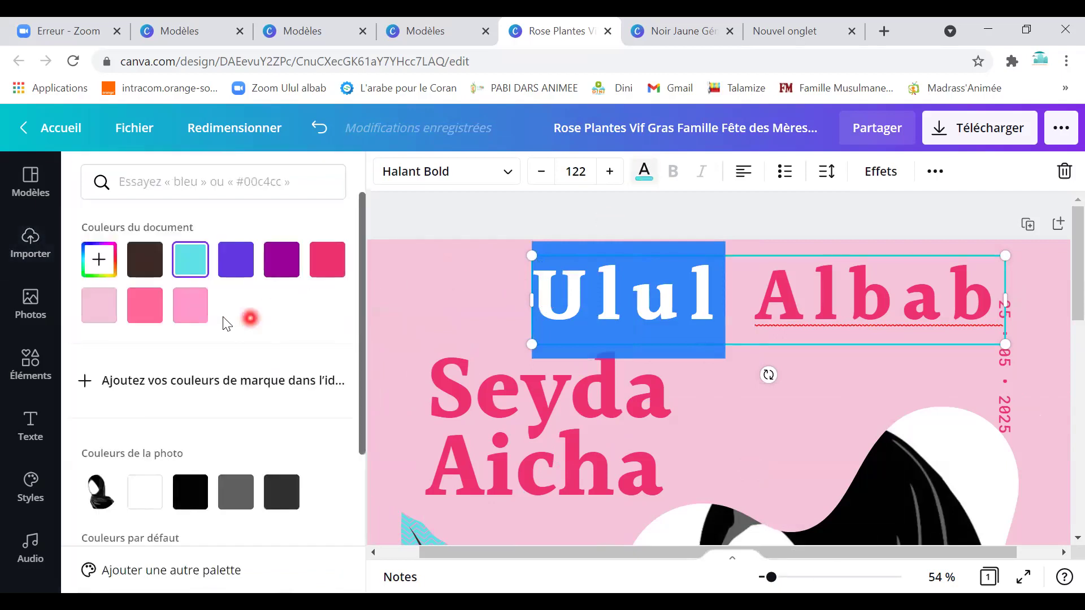
{"action": "left_click", "coordinate": [145, 493]}
{"action": "left_click", "coordinate": [726, 436]}
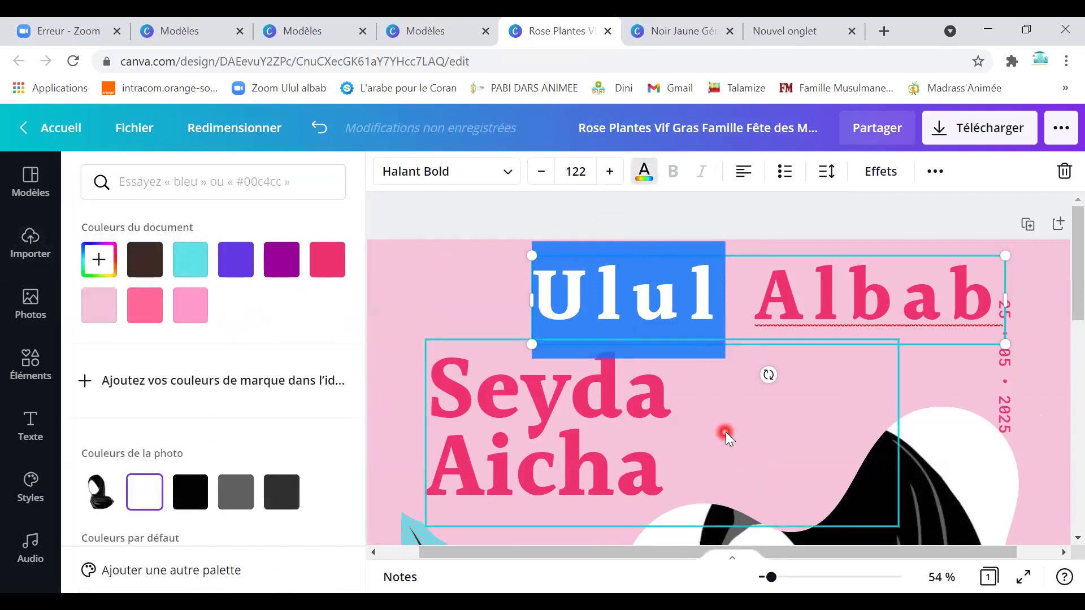
{"action": "scroll", "coordinate": [944, 401], "scroll_direction": "down", "scroll_amount": 2}
Select the vertical '25 • 05 • 2025' date text and start typing the replacement date over it.
{"action": "left_click", "coordinate": [1009, 292]}
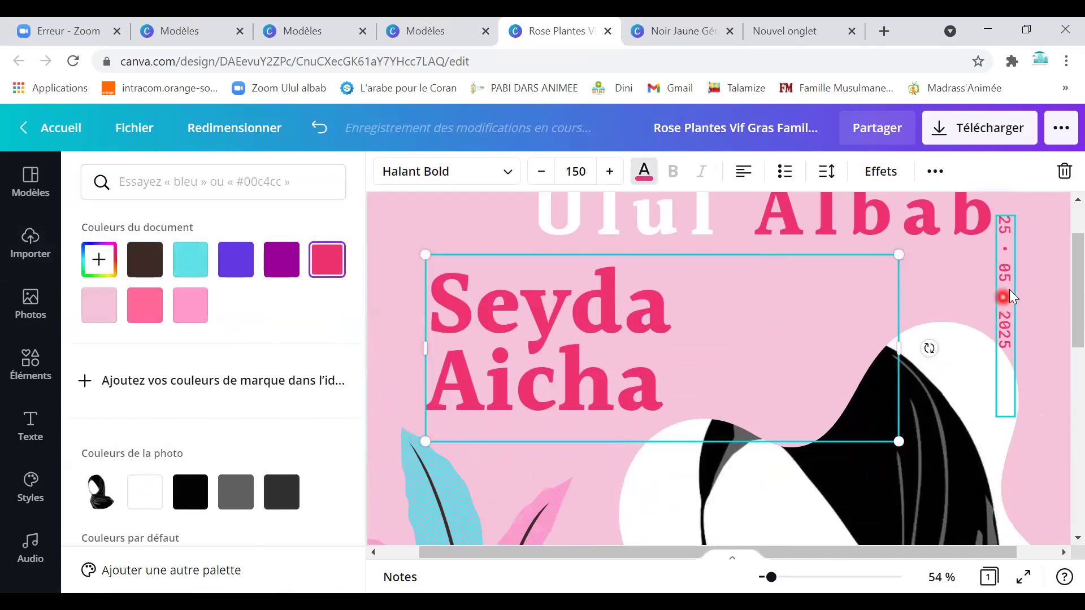
{"action": "left_click", "coordinate": [1011, 290]}
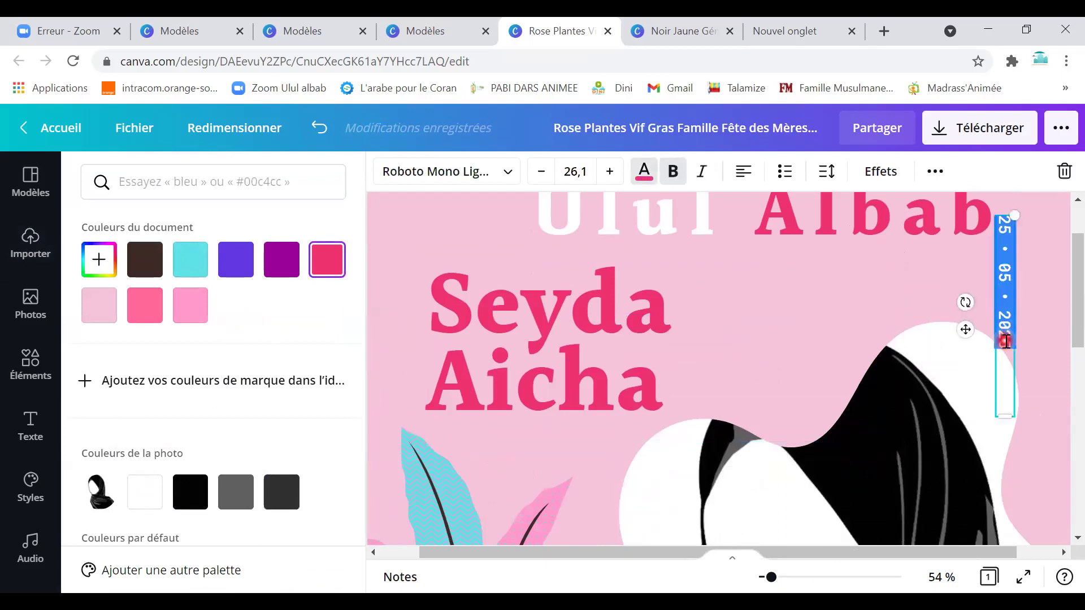
{"action": "type", "text": "4"}
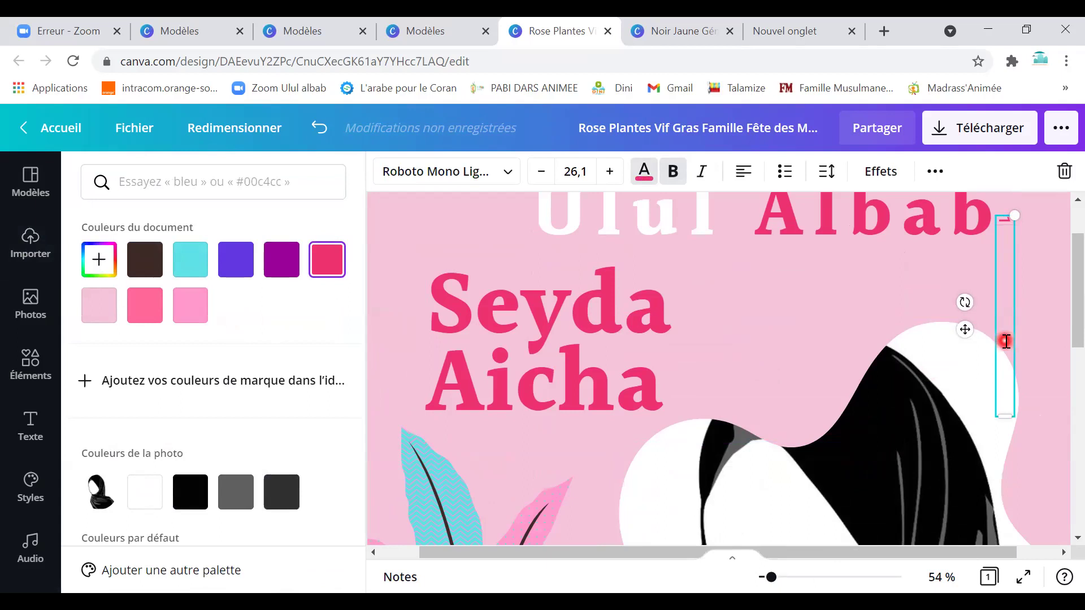
{"action": "type", "text": "7/05/2021"}
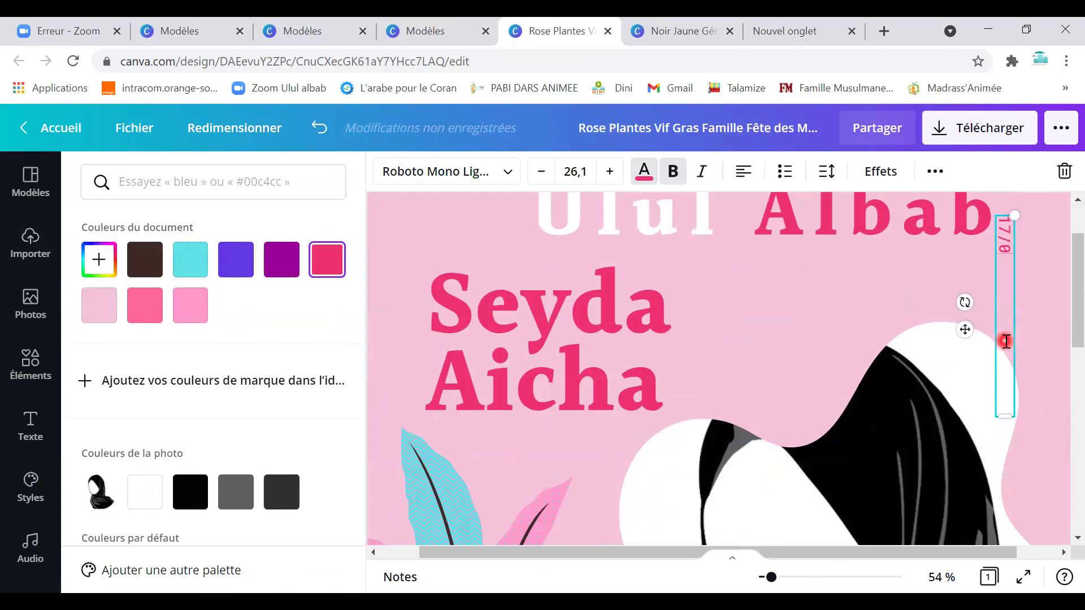
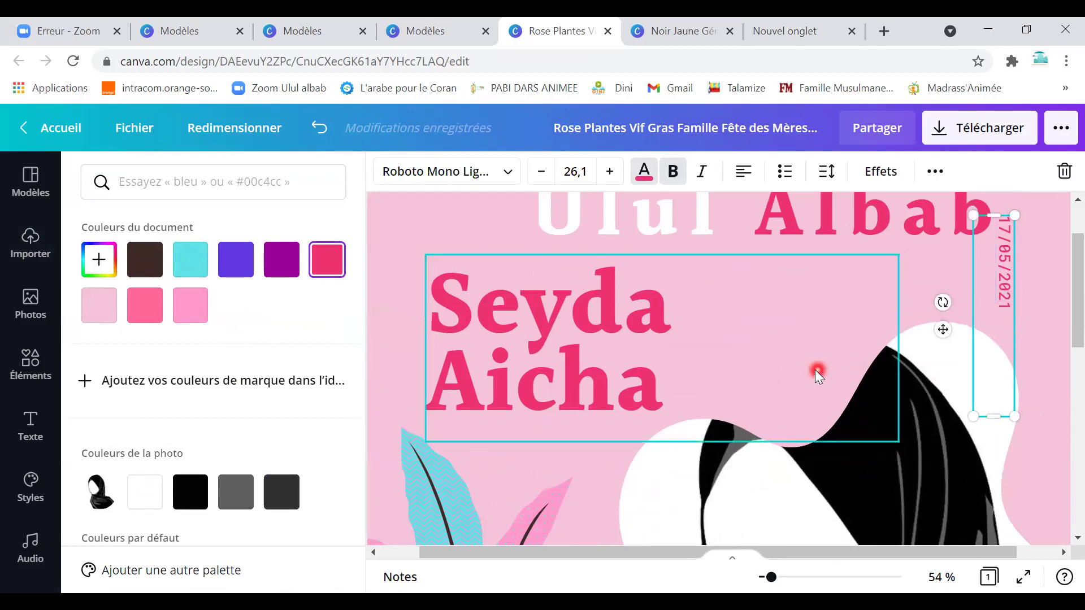
Finish the date edit and select the vase plant illustration on the pink slide.
{"action": "left_click", "coordinate": [817, 373]}
{"action": "scroll", "coordinate": [820, 389], "scroll_direction": "down", "scroll_amount": 1}
{"action": "scroll", "coordinate": [817, 389], "scroll_direction": "down", "scroll_amount": 5}
{"action": "left_click", "coordinate": [595, 246]}
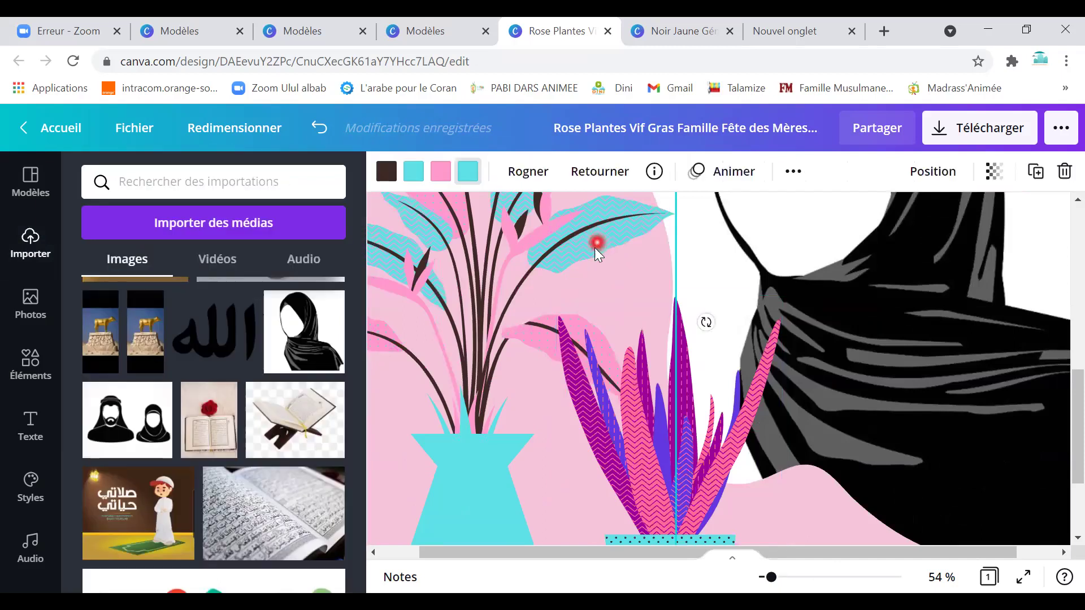
{"action": "scroll", "coordinate": [303, 367], "scroll_direction": "down", "scroll_amount": 5}
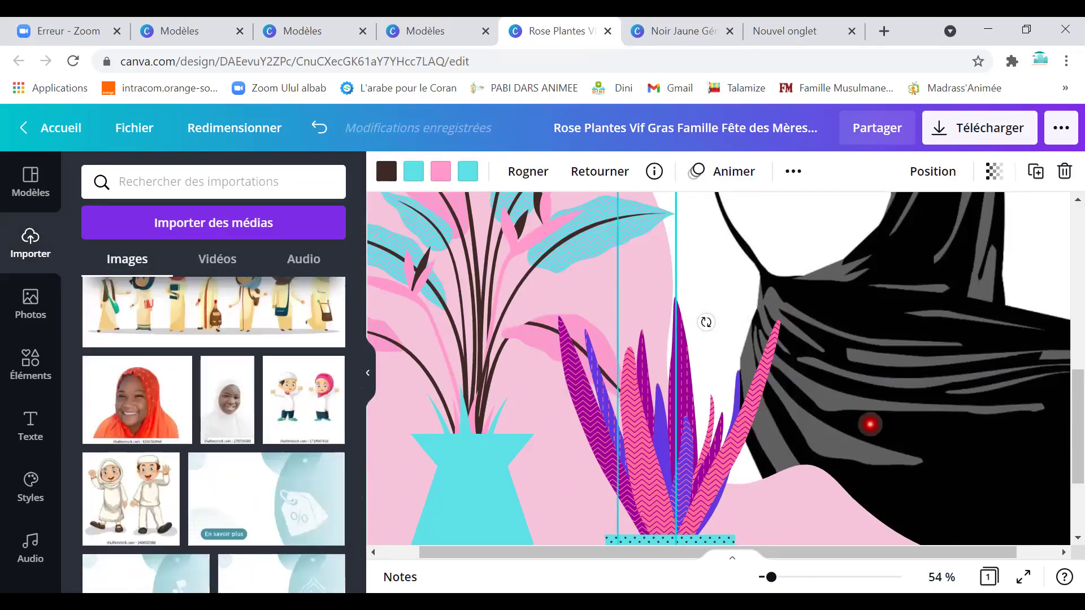
{"action": "scroll", "coordinate": [867, 424], "scroll_direction": "down", "scroll_amount": 3}
{"action": "scroll", "coordinate": [853, 416], "scroll_direction": "up", "scroll_amount": 5}
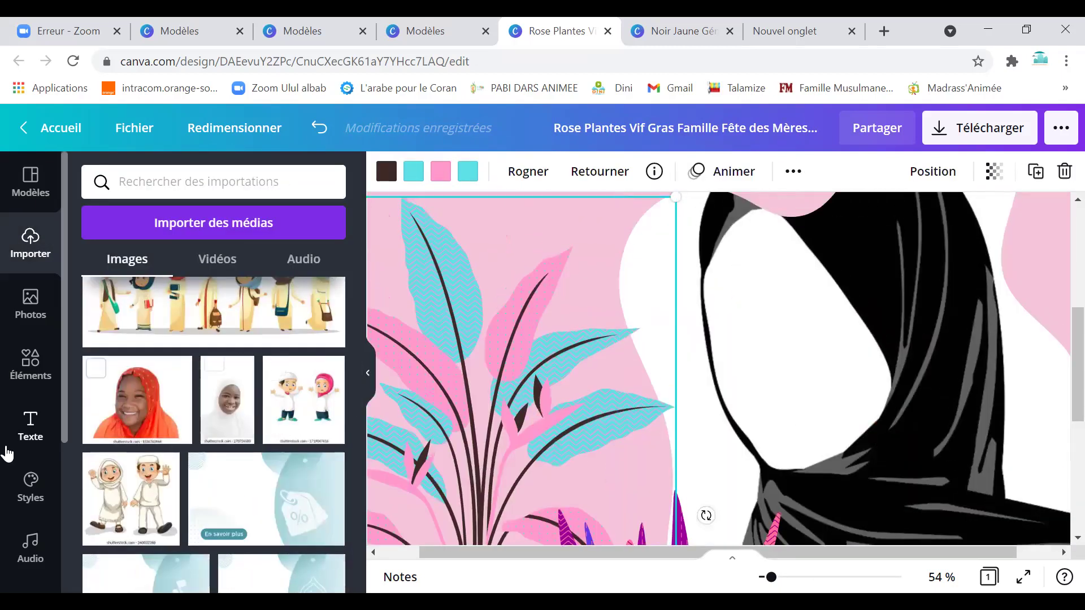
Add the recently used 'dream' script text style and retype it as NKA.
{"action": "left_click", "coordinate": [30, 423]}
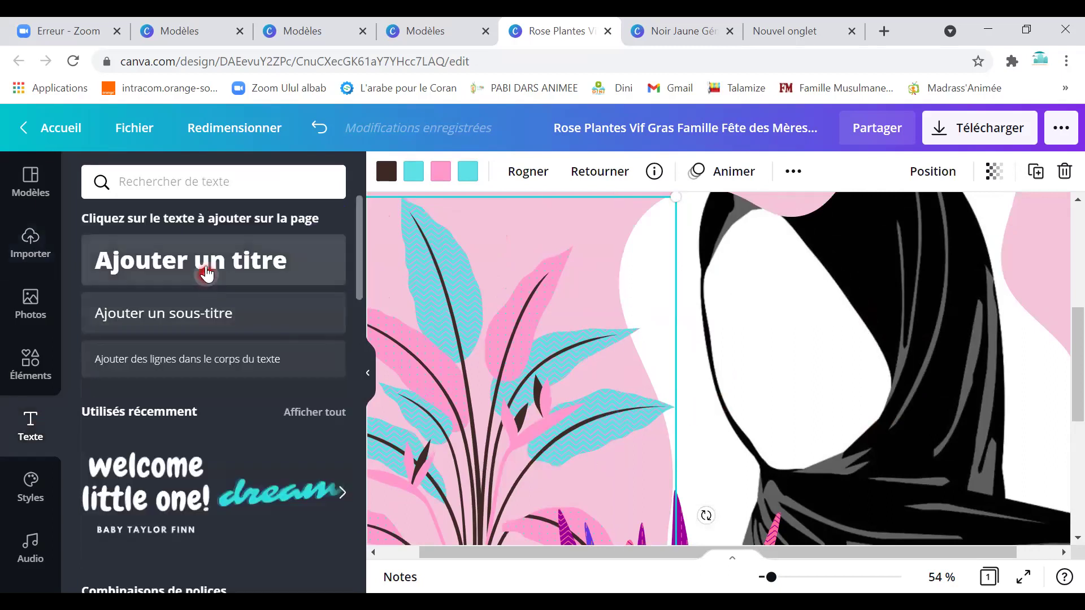
{"action": "scroll", "coordinate": [226, 452], "scroll_direction": "down", "scroll_amount": 3}
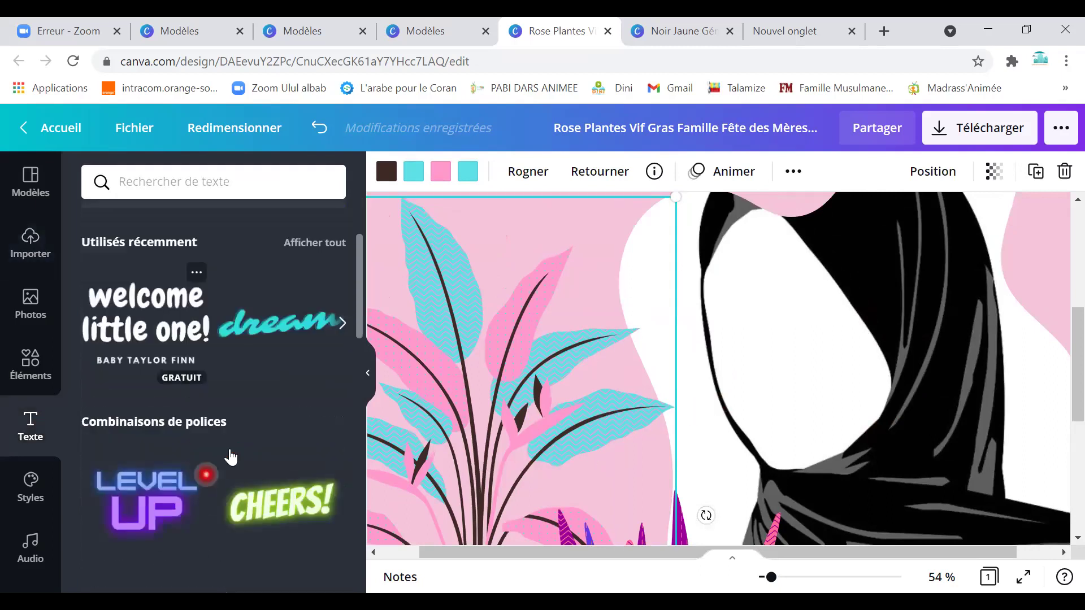
{"action": "left_click", "coordinate": [268, 331]}
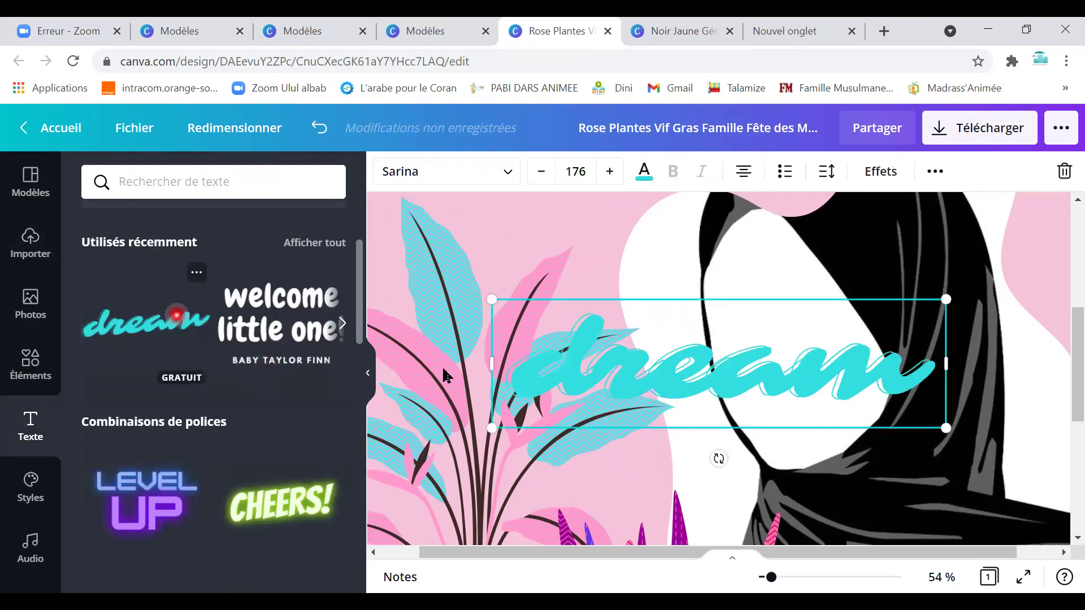
{"action": "left_click_drag", "start_coordinate": [805, 430], "coordinate": [900, 348]}
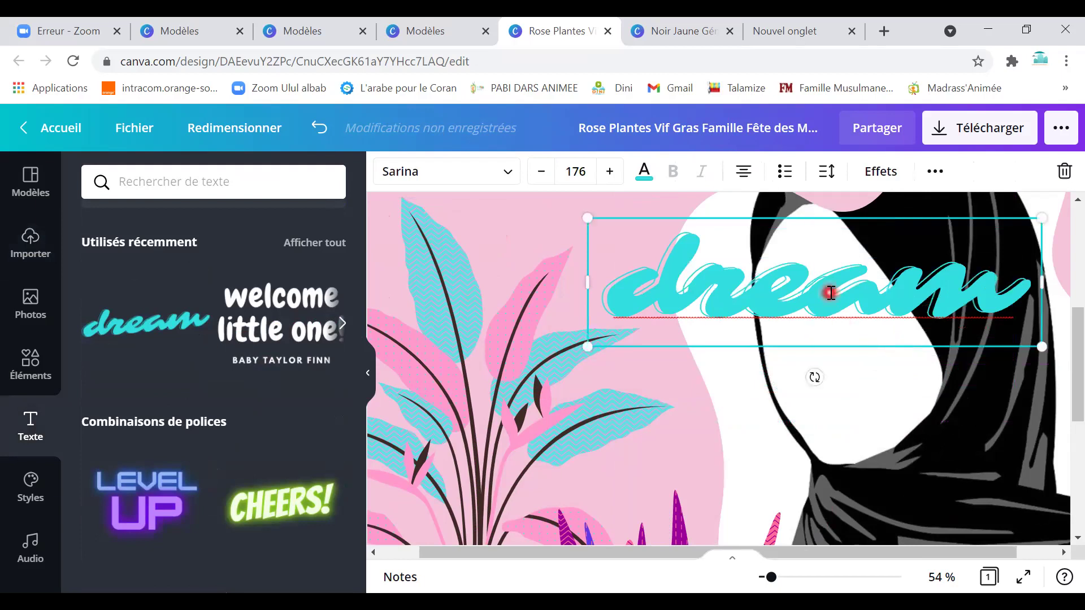
{"action": "double_click", "coordinate": [830, 293]}
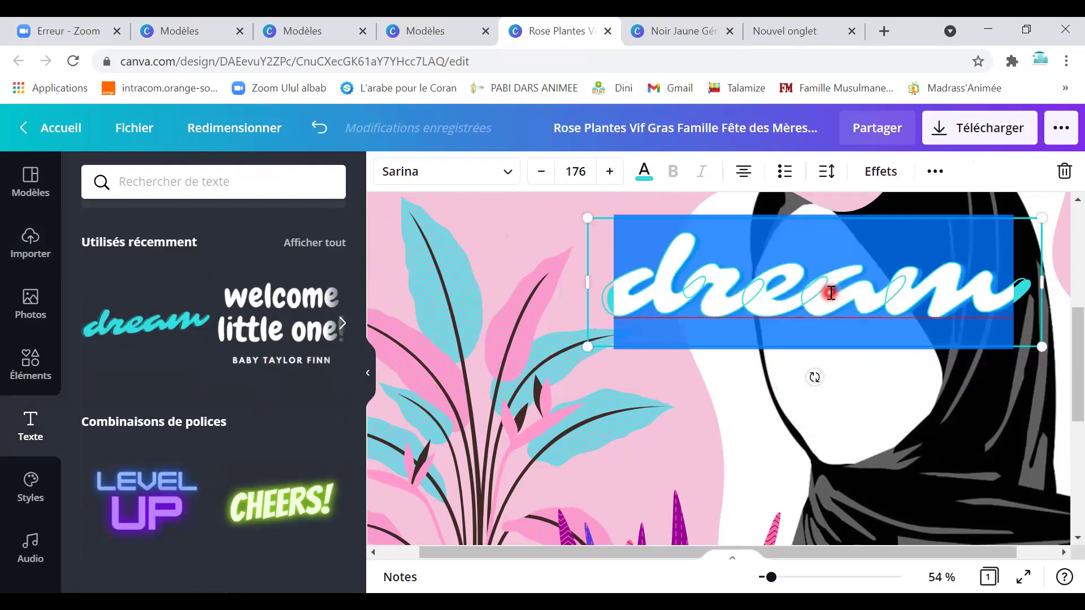
{"action": "type", "text": "NKA"}
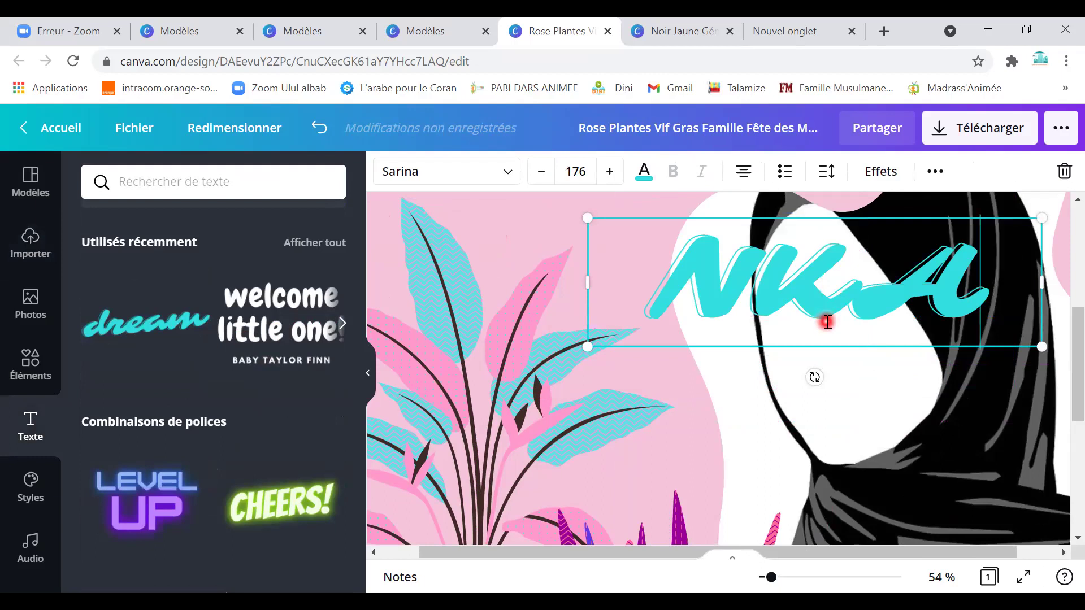
Move the NKA text down near the potted plant, then return to the Canva home page.
{"action": "left_click_drag", "start_coordinate": [818, 405], "coordinate": [811, 430]}
{"action": "scroll", "coordinate": [812, 429], "scroll_direction": "down", "scroll_amount": 3}
{"action": "left_click_drag", "start_coordinate": [791, 320], "coordinate": [788, 447]}
{"action": "scroll", "coordinate": [787, 446], "scroll_direction": "up", "scroll_amount": 6}
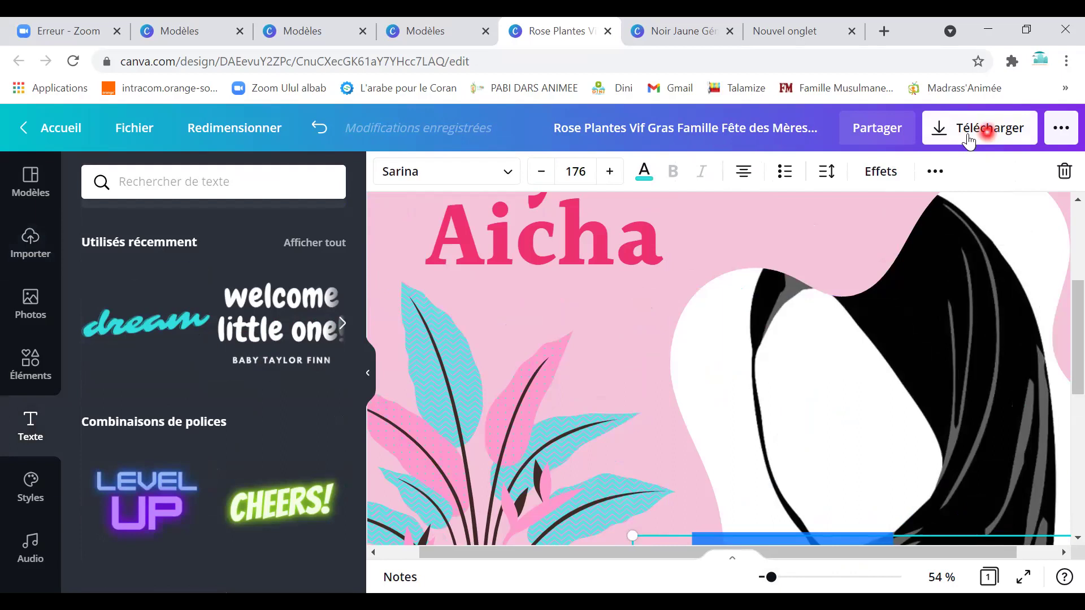
{"action": "left_click", "coordinate": [51, 130]}
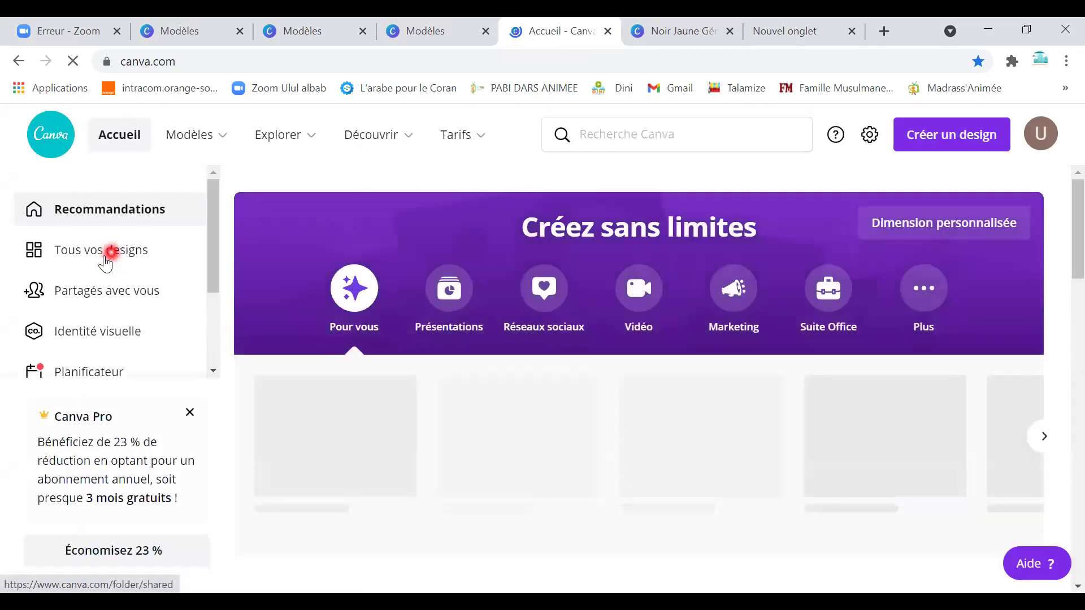
Scroll through all your designs, then go to the Outils tools overview page.
{"action": "left_click", "coordinate": [90, 253]}
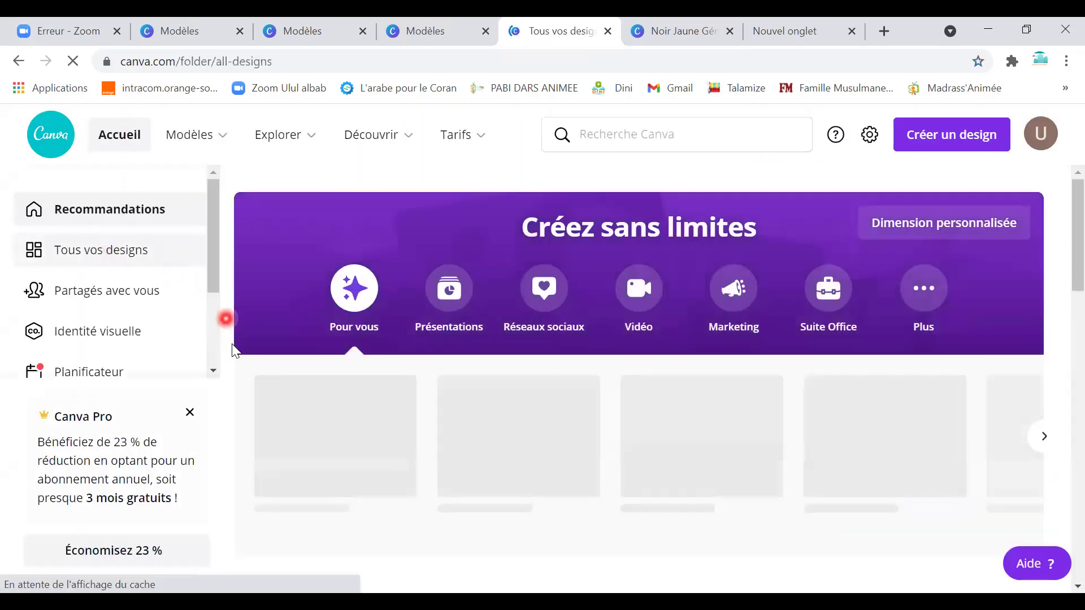
{"action": "scroll", "coordinate": [512, 452], "scroll_direction": "down", "scroll_amount": 4}
{"action": "scroll", "coordinate": [599, 414], "scroll_direction": "down", "scroll_amount": 6}
{"action": "scroll", "coordinate": [625, 410], "scroll_direction": "up", "scroll_amount": 10}
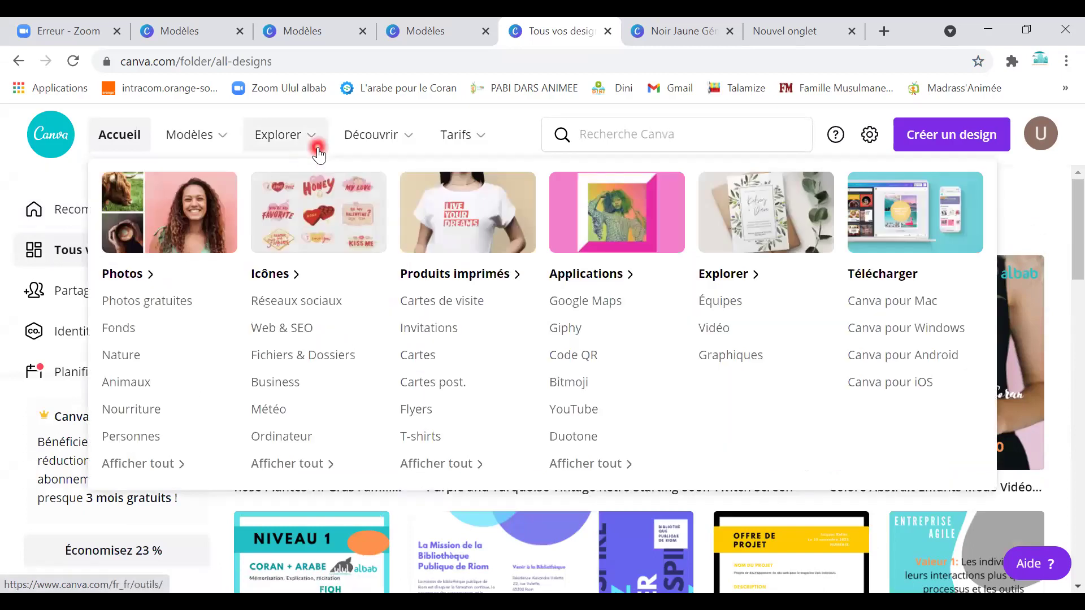
{"action": "left_click", "coordinate": [315, 145]}
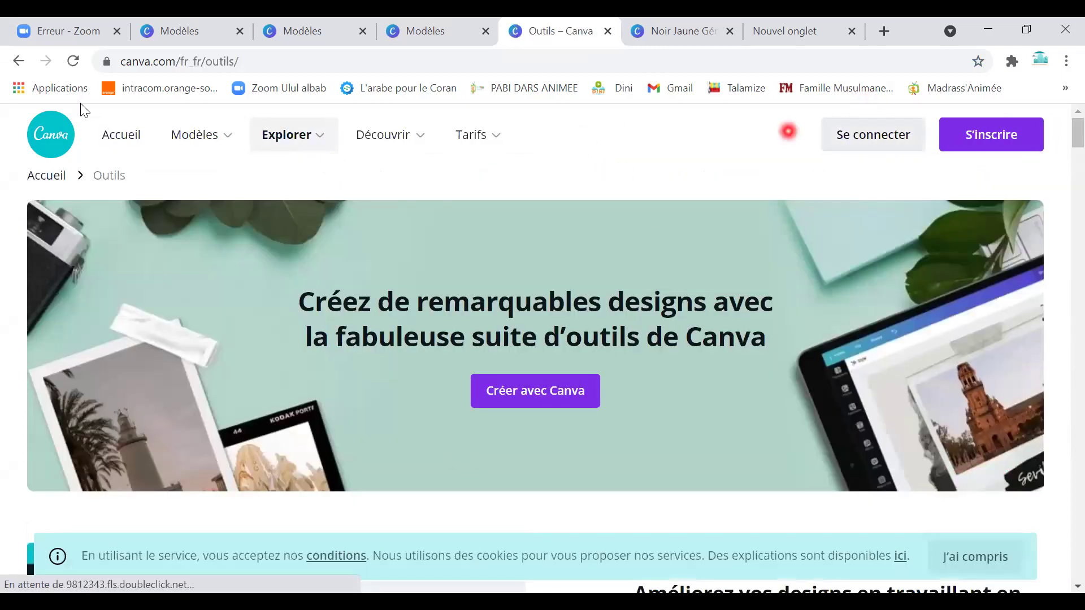
Search Canva for 'Restaurant' templates and scroll through the 2,246 results.
{"action": "left_click", "coordinate": [120, 134]}
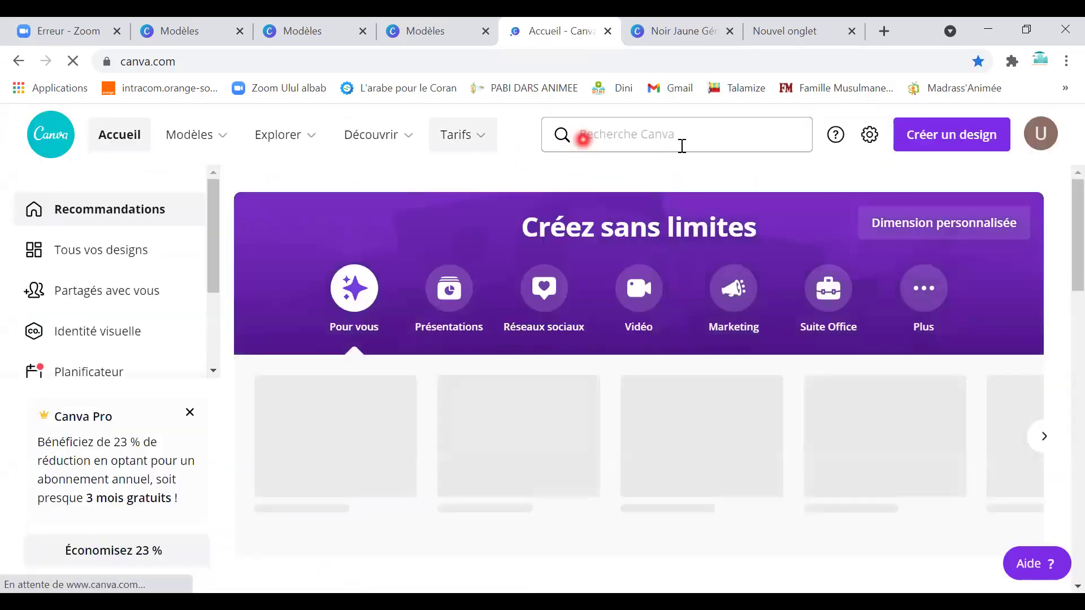
{"action": "left_click", "coordinate": [681, 144]}
{"action": "type", "text": "Restauran"}
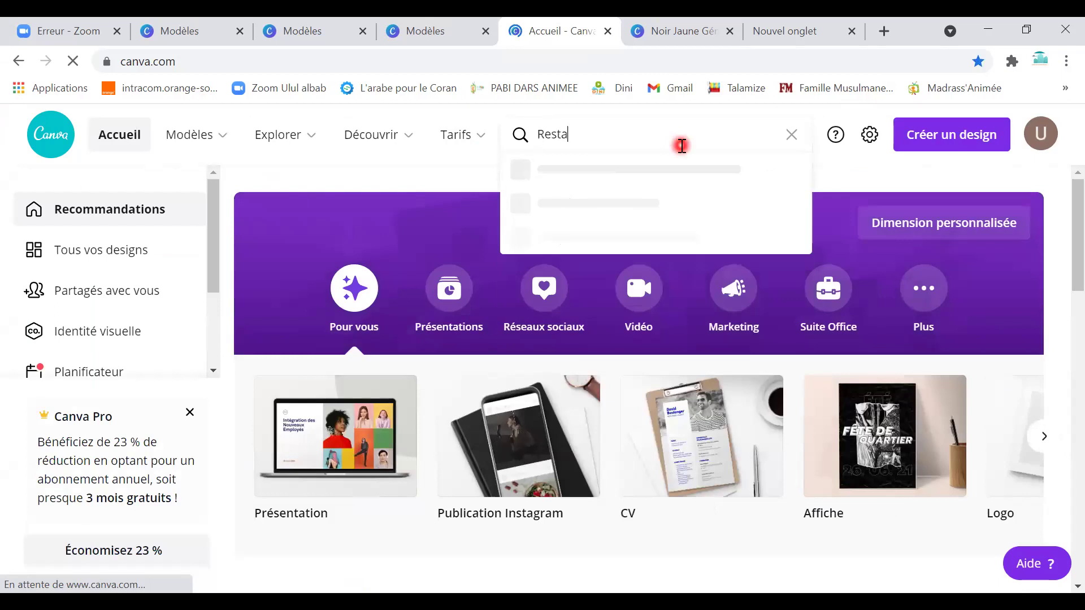
{"action": "type", "text": "t"}
{"action": "key", "text": "Return"}
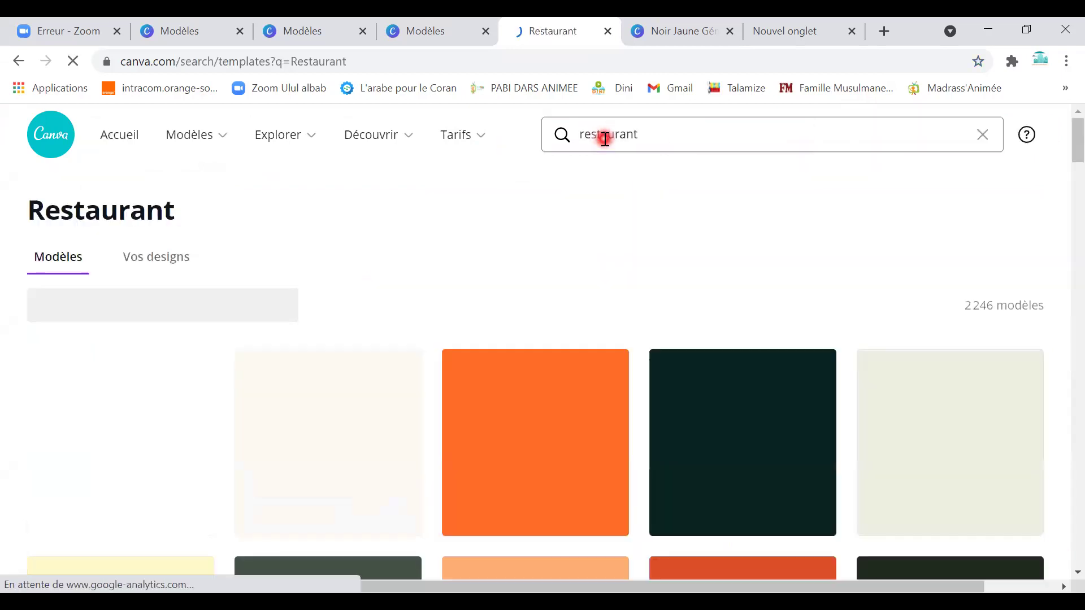
{"action": "scroll", "coordinate": [546, 456], "scroll_direction": "down", "scroll_amount": 4}
{"action": "scroll", "coordinate": [546, 457], "scroll_direction": "down", "scroll_amount": 9}
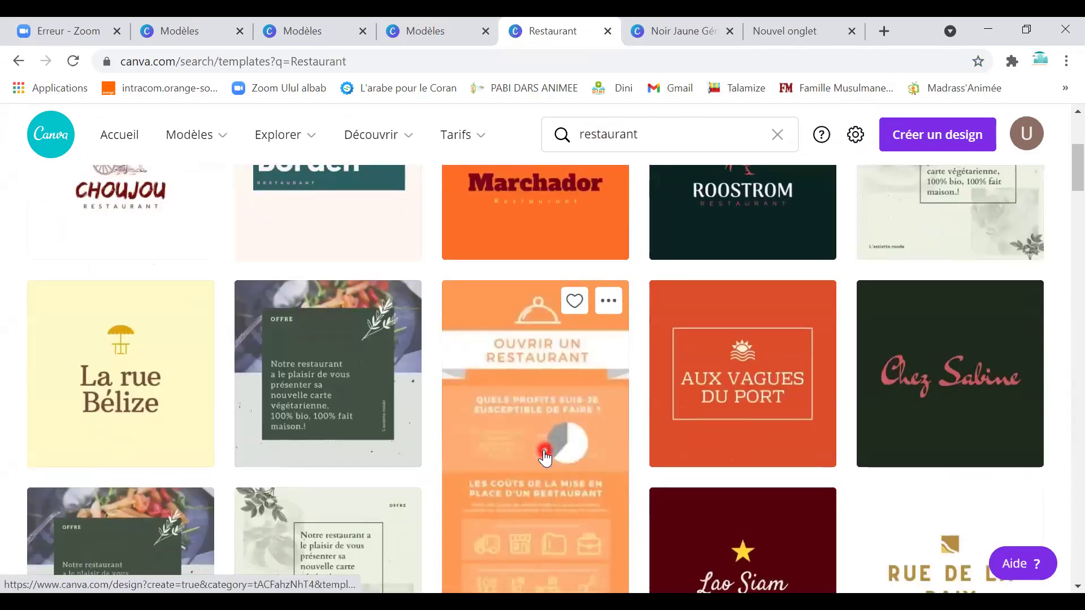
{"action": "scroll", "coordinate": [540, 417], "scroll_direction": "down", "scroll_amount": 8}
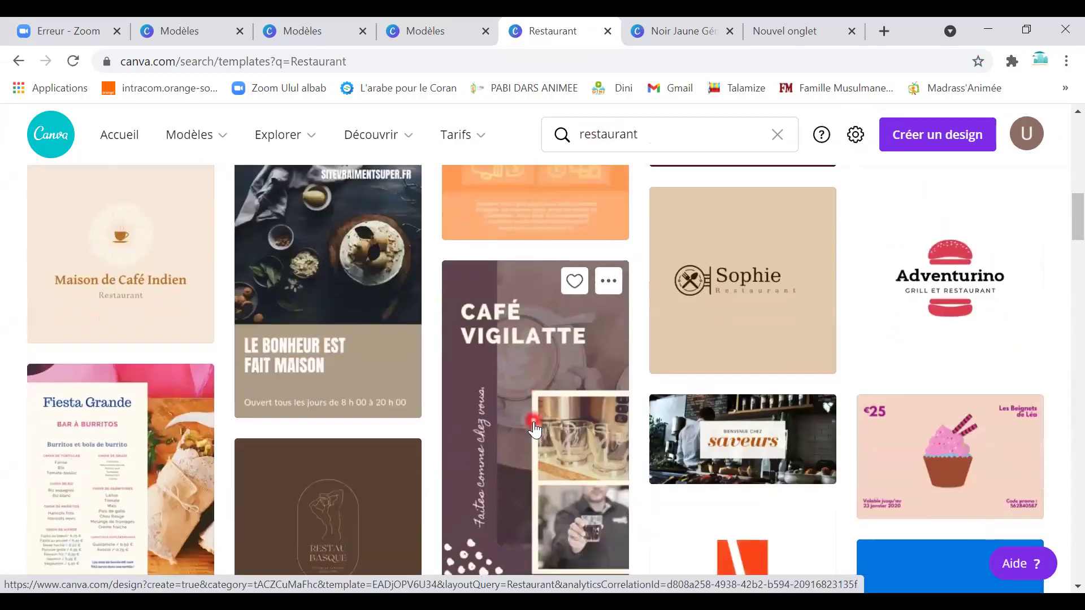
Open the Bella Notte pizza menu template and zoom the page view to 69%.
{"action": "left_click", "coordinate": [487, 309]}
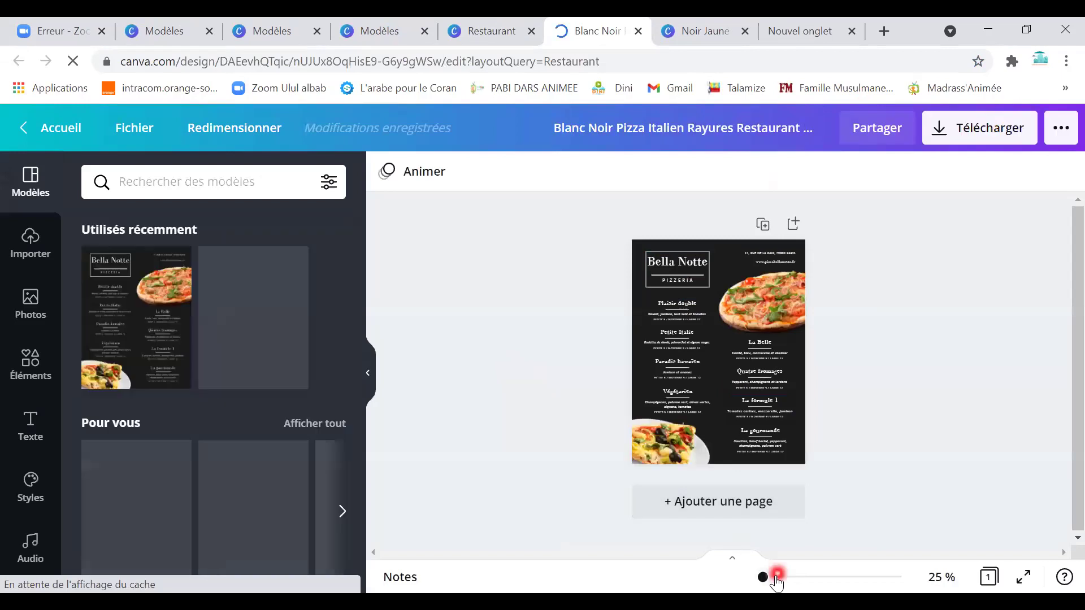
{"action": "left_click", "coordinate": [776, 577]}
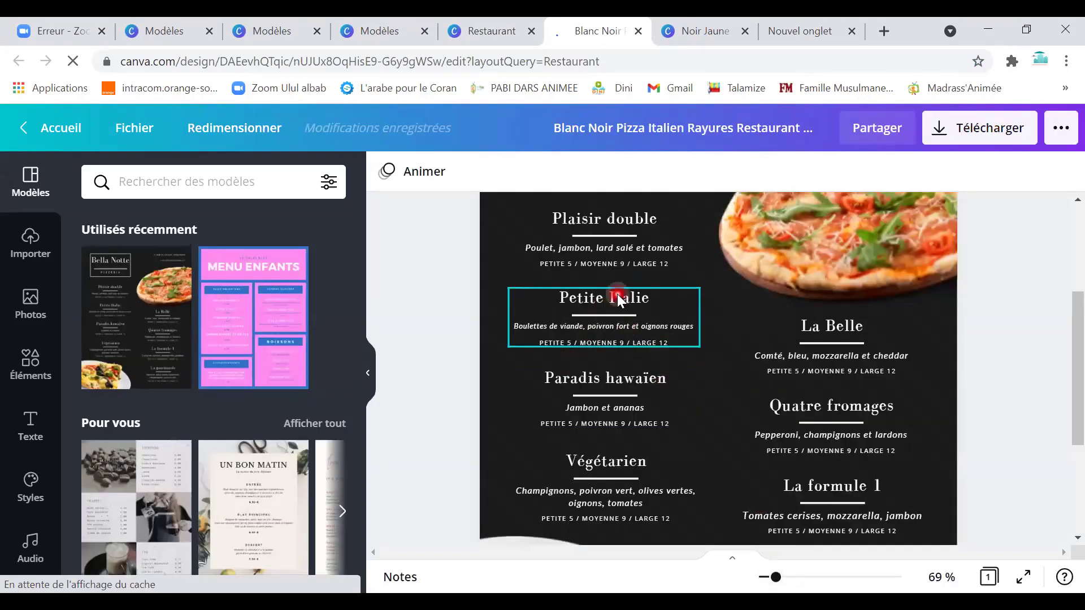
{"action": "double_click", "coordinate": [617, 294]}
{"action": "left_click", "coordinate": [883, 260]}
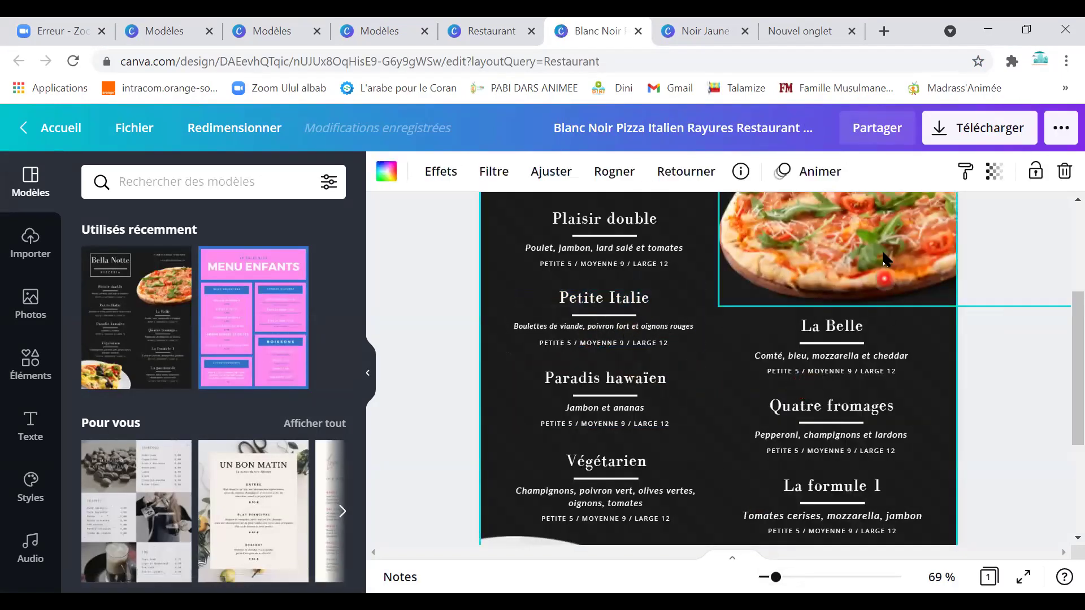
Select the dark page background and try white as its colour.
{"action": "left_click", "coordinate": [723, 356]}
{"action": "left_click", "coordinate": [520, 256]}
{"action": "left_click", "coordinate": [503, 281]}
{"action": "left_click", "coordinate": [386, 197]}
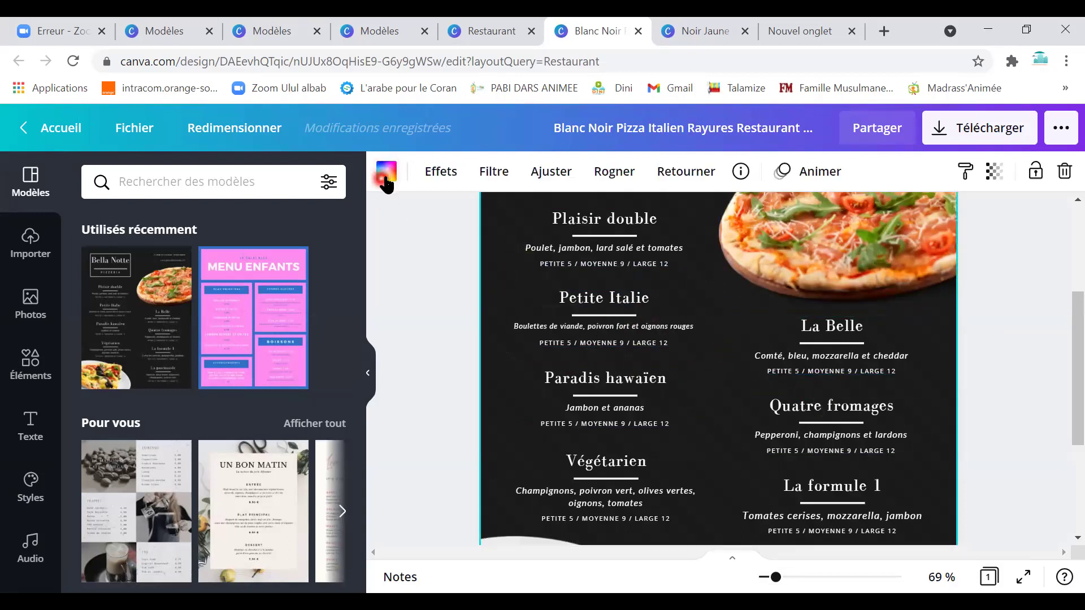
{"action": "left_click", "coordinate": [386, 184]}
{"action": "left_click", "coordinate": [200, 273]}
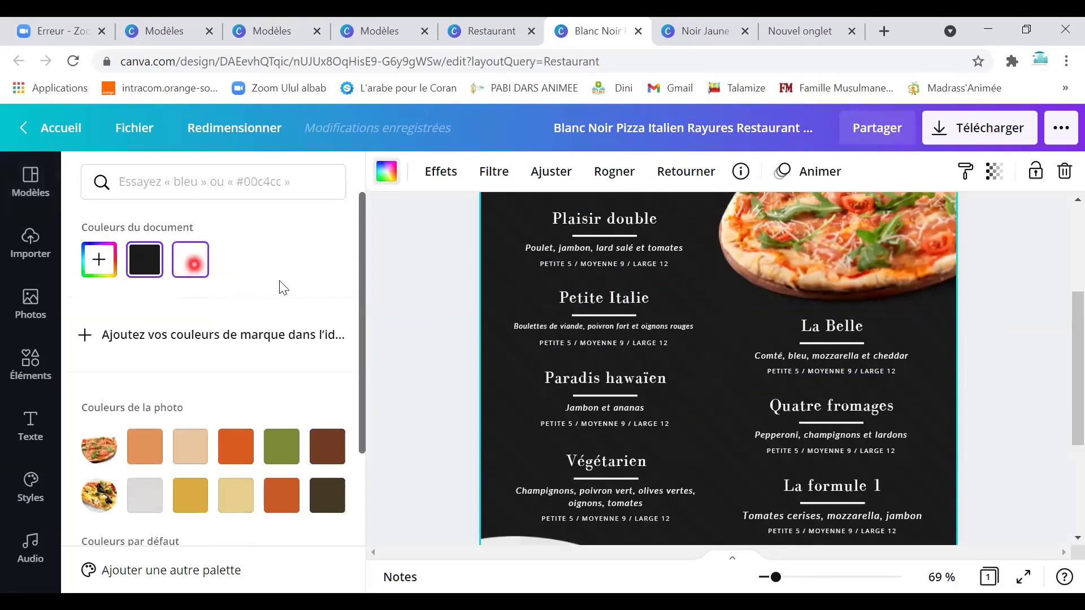
Recolour the page background olive green from the photo palette, then return home.
{"action": "left_click", "coordinate": [472, 305]}
{"action": "left_click", "coordinate": [576, 300]}
{"action": "left_click", "coordinate": [181, 448]}
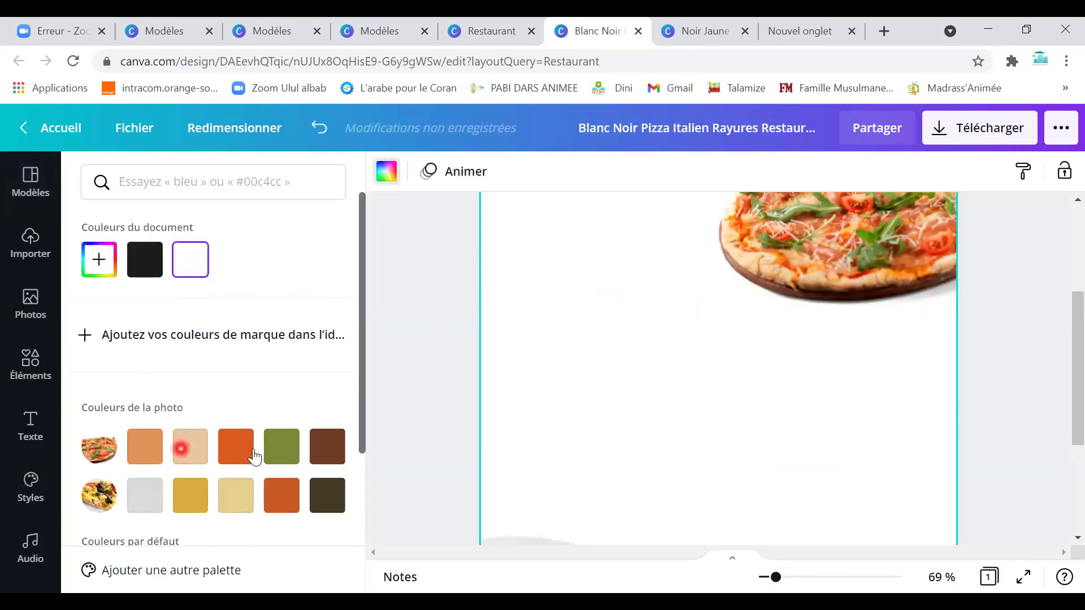
{"action": "left_click", "coordinate": [281, 452]}
{"action": "left_click", "coordinate": [329, 455]}
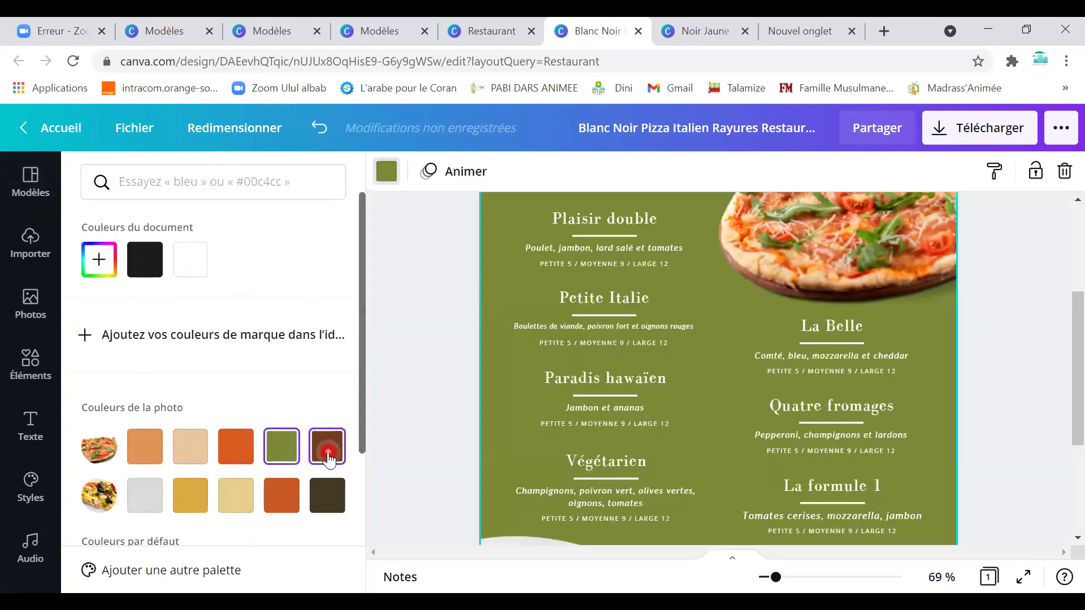
{"action": "left_click", "coordinate": [277, 495]}
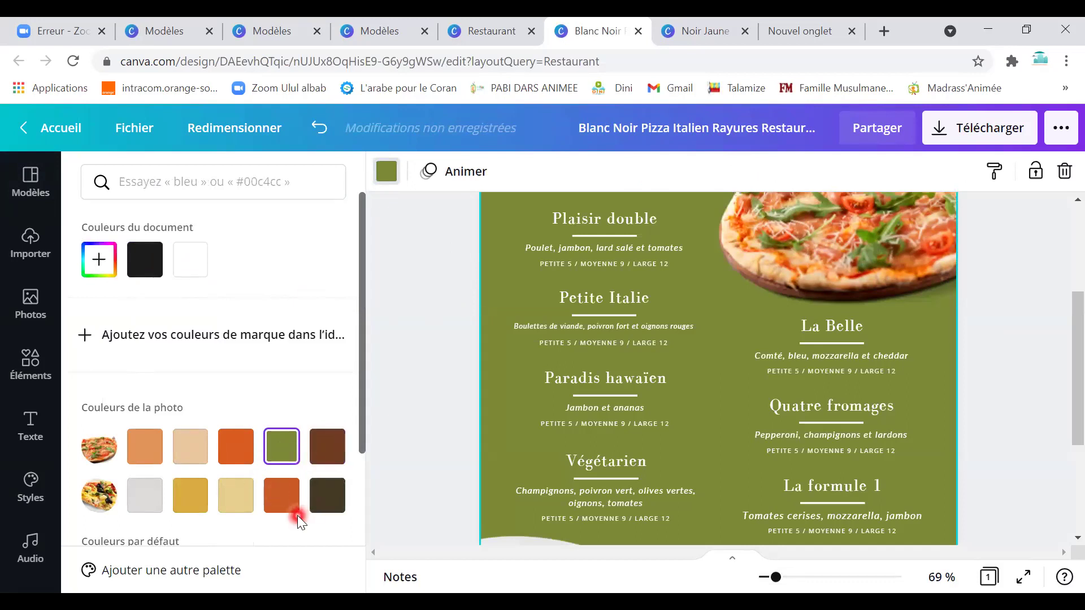
{"action": "left_click", "coordinate": [62, 129]}
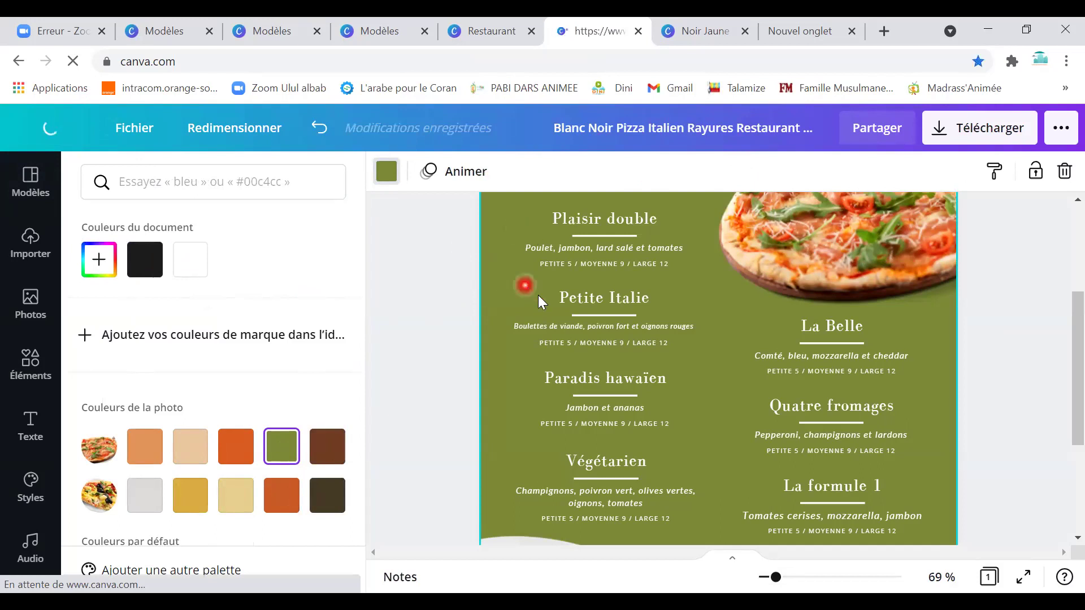
Browse brochure templates and preview the Kit media business tarifs lunch box brochure.
{"action": "left_click", "coordinate": [394, 219]}
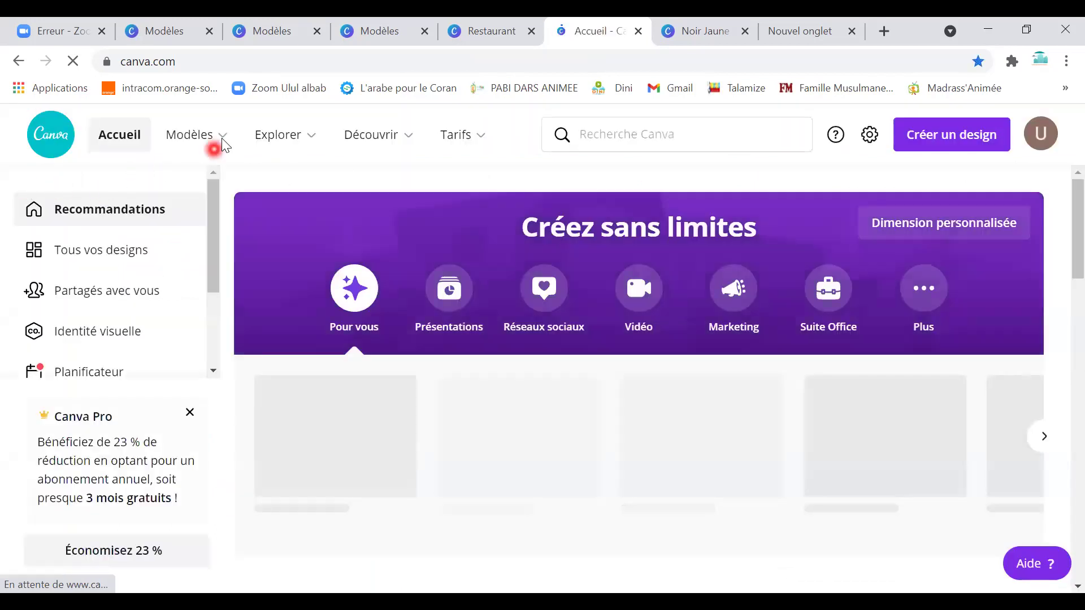
{"action": "mouse_move", "coordinate": [223, 142]}
{"action": "left_click", "coordinate": [577, 356]}
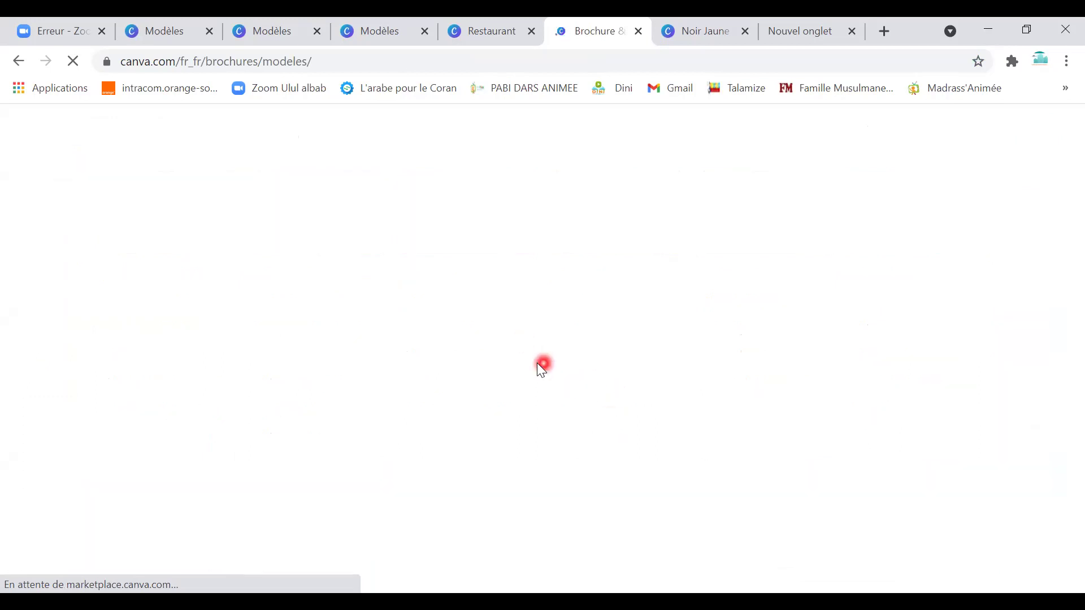
{"action": "scroll", "coordinate": [473, 424], "scroll_direction": "down", "scroll_amount": 7}
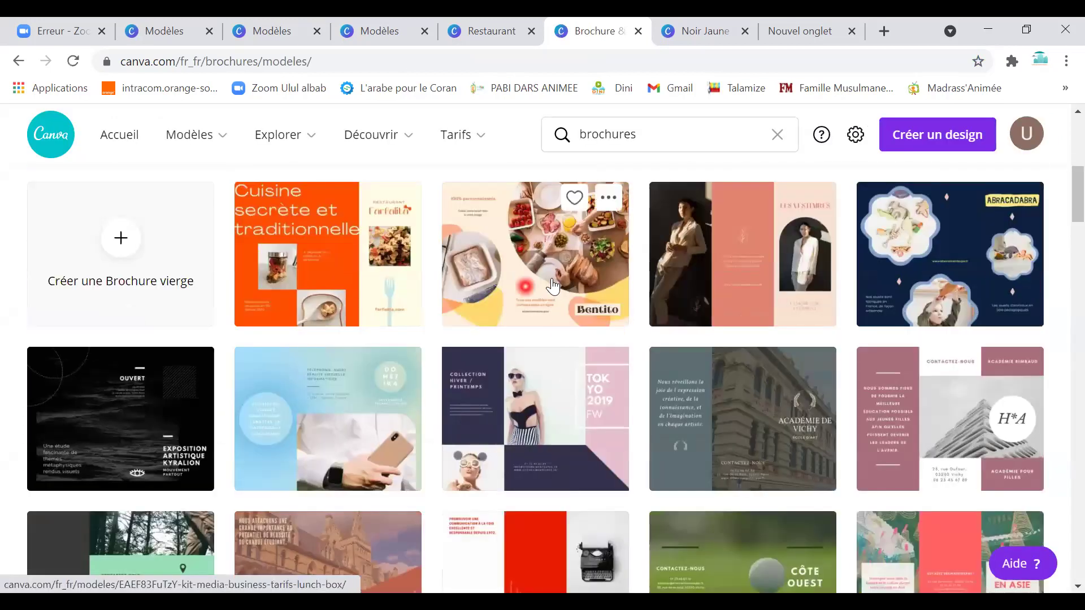
{"action": "left_click", "coordinate": [552, 286]}
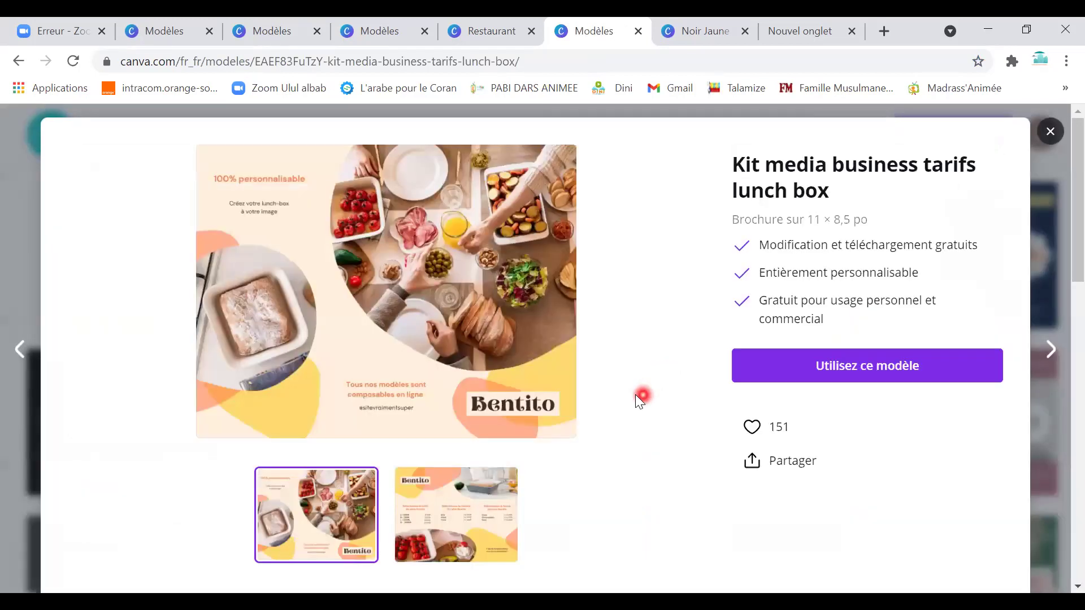
{"action": "scroll", "coordinate": [637, 396], "scroll_direction": "down", "scroll_amount": 2}
Open the lunch box brochure for editing and drag page 2's pink blob toward the middle.
{"action": "left_click", "coordinate": [410, 214]}
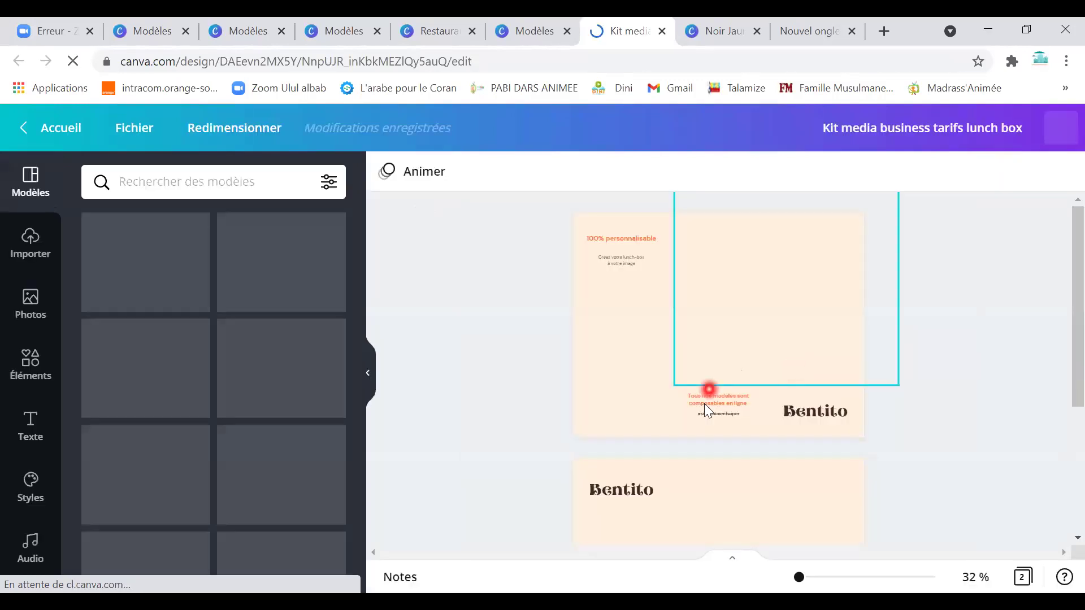
{"action": "scroll", "coordinate": [731, 410], "scroll_direction": "down", "scroll_amount": 3}
{"action": "scroll", "coordinate": [729, 401], "scroll_direction": "down", "scroll_amount": 2}
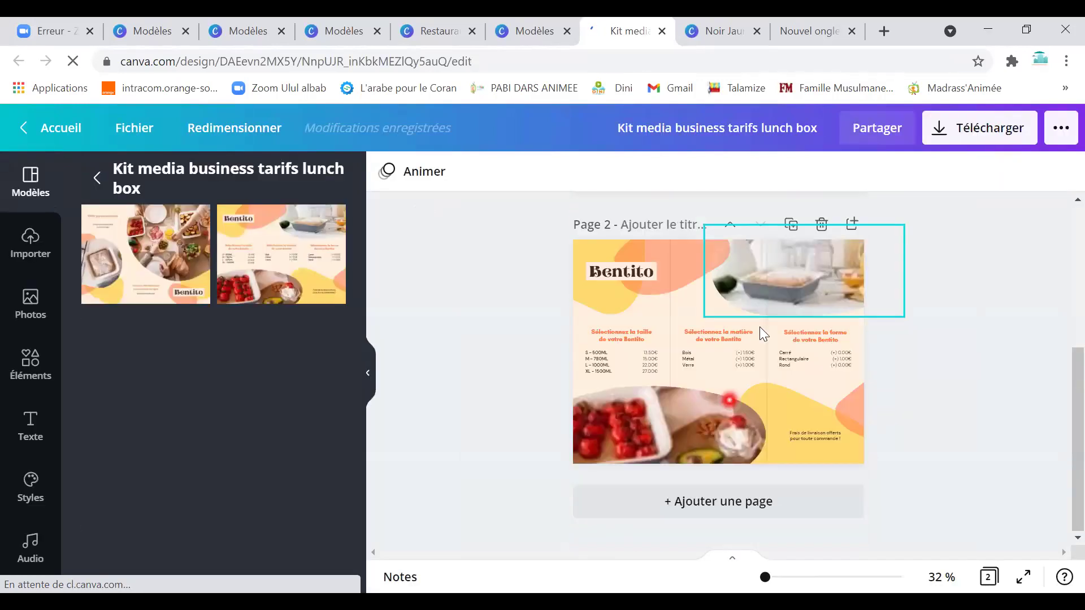
{"action": "left_click_drag", "start_coordinate": [692, 276], "coordinate": [704, 388]}
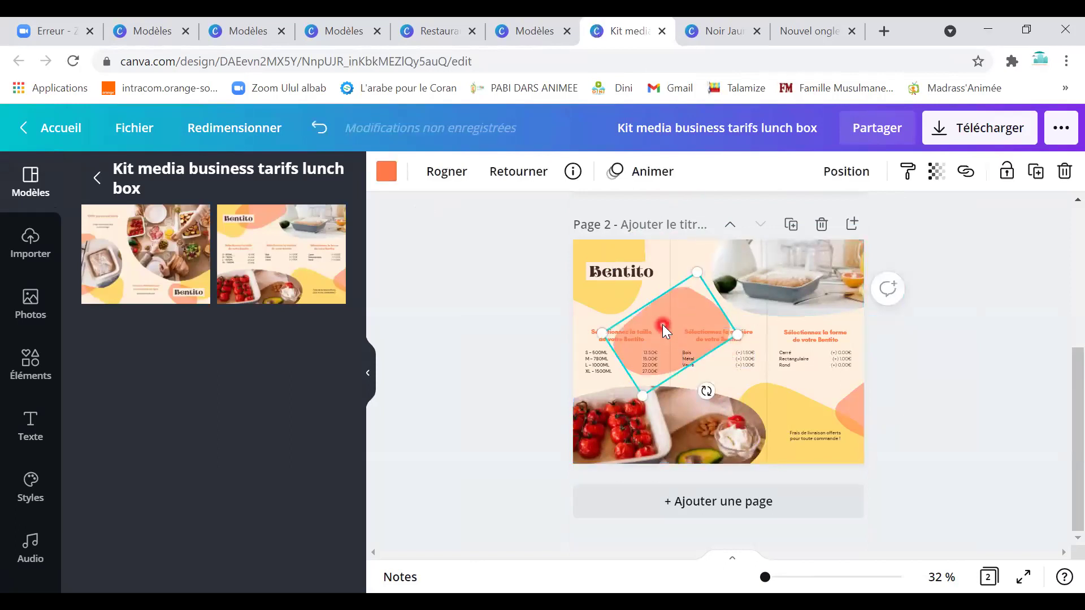
Select page 2's material, shape and delivery text groups, then the kitchen photo.
{"action": "left_click", "coordinate": [724, 355]}
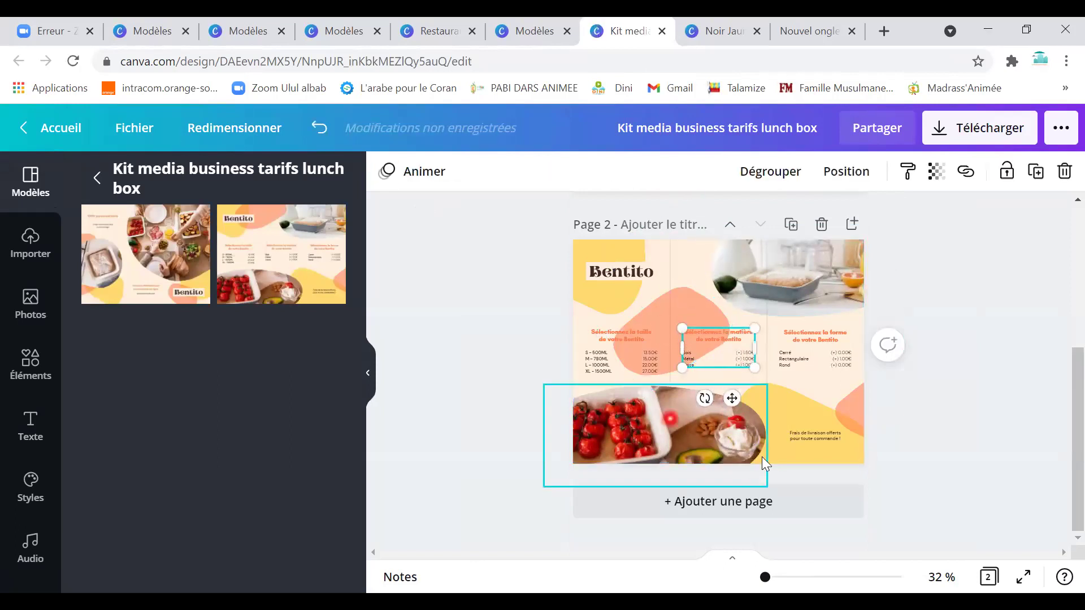
{"action": "left_click", "coordinate": [797, 437]}
{"action": "left_click", "coordinate": [811, 347], "text": "shift"}
{"action": "left_click", "coordinate": [798, 356]}
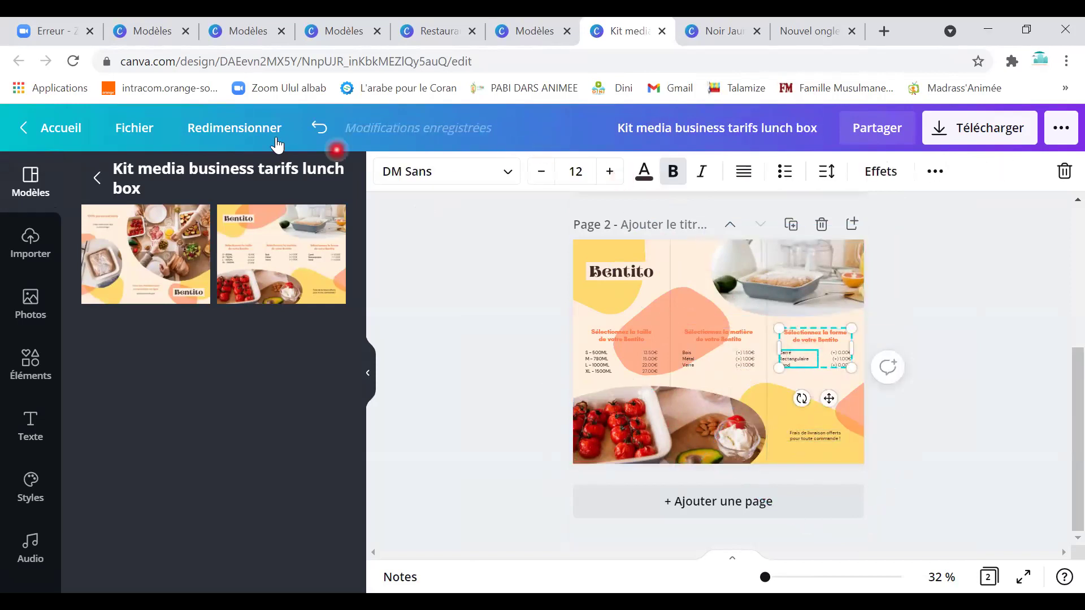
{"action": "left_click", "coordinate": [135, 127]}
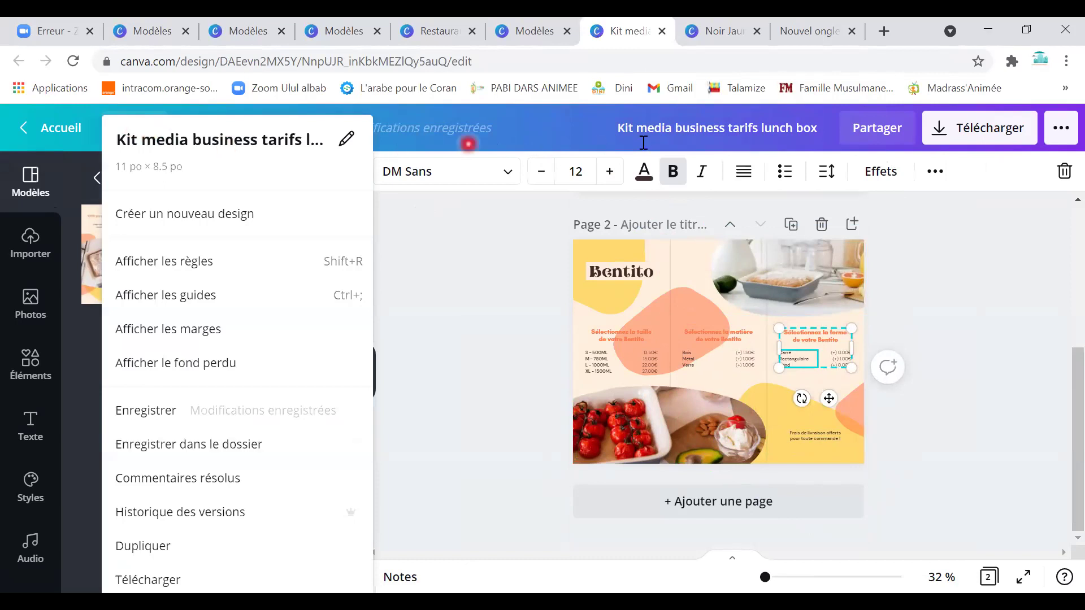
{"action": "left_click", "coordinate": [964, 350]}
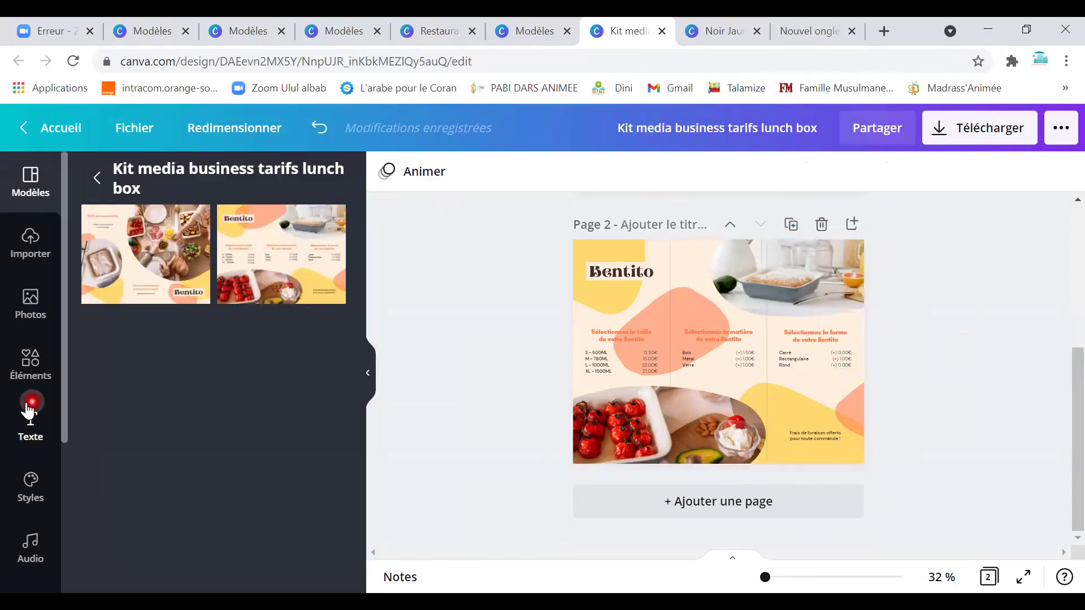
{"action": "left_click", "coordinate": [829, 289]}
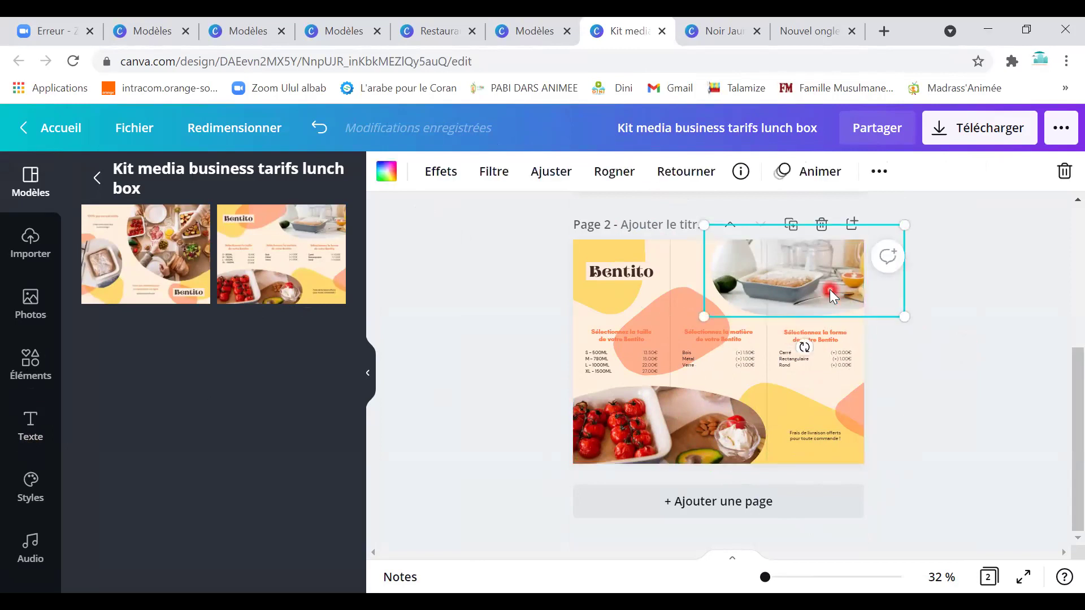
Delete the kitchen photo and fill the top-right frame with the overhead shared-table photo.
{"action": "key", "text": "Delete"}
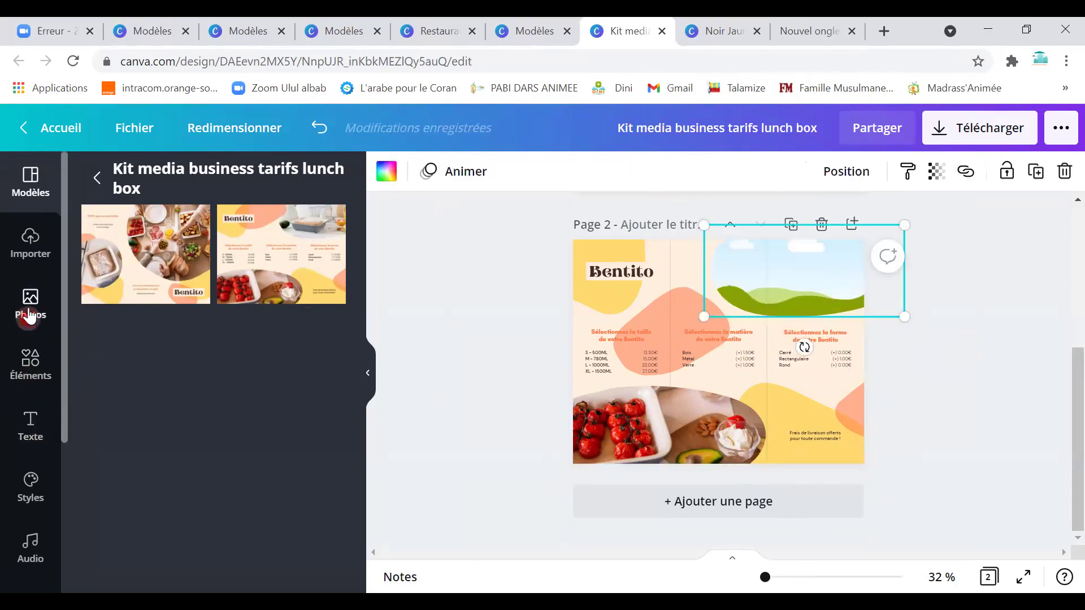
{"action": "scroll", "coordinate": [226, 487], "scroll_direction": "down", "scroll_amount": 2}
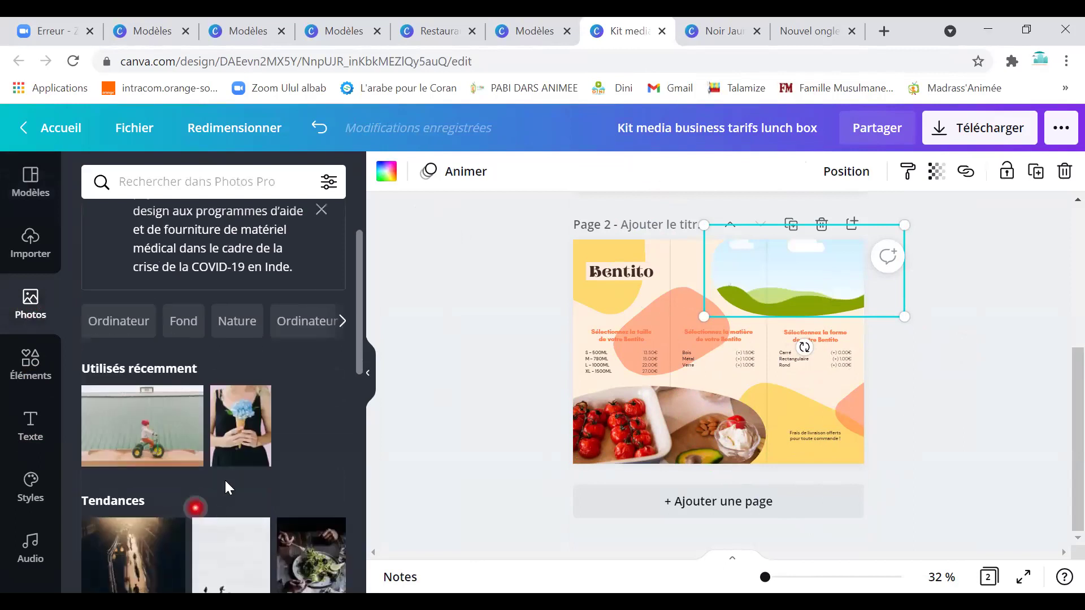
{"action": "scroll", "coordinate": [229, 500], "scroll_direction": "down", "scroll_amount": 5}
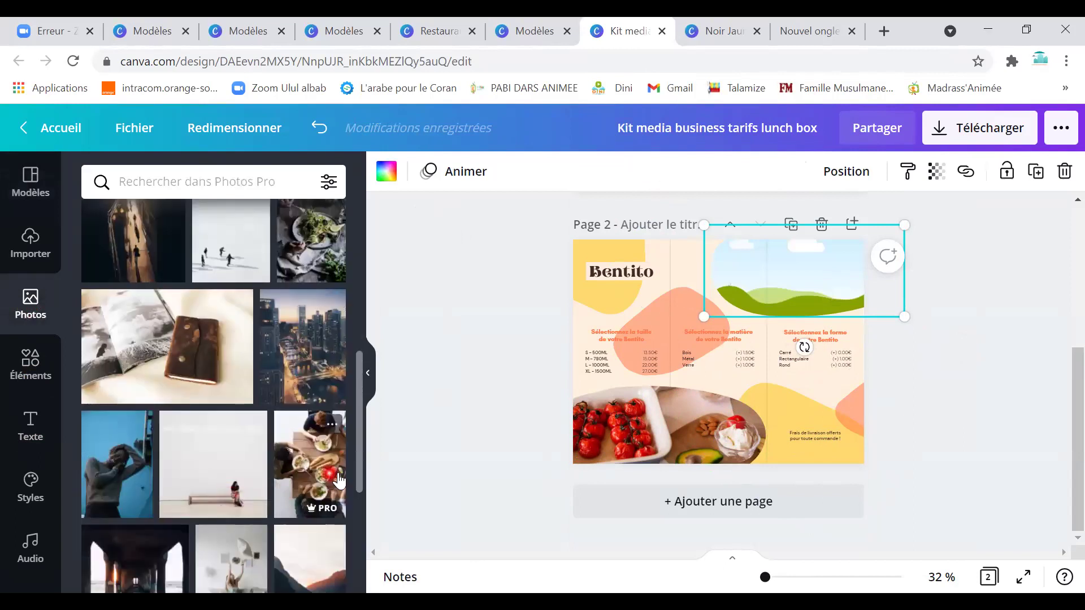
{"action": "left_click", "coordinate": [310, 463]}
{"action": "left_click_drag", "start_coordinate": [717, 346], "coordinate": [824, 322]}
{"action": "left_click", "coordinate": [734, 339]}
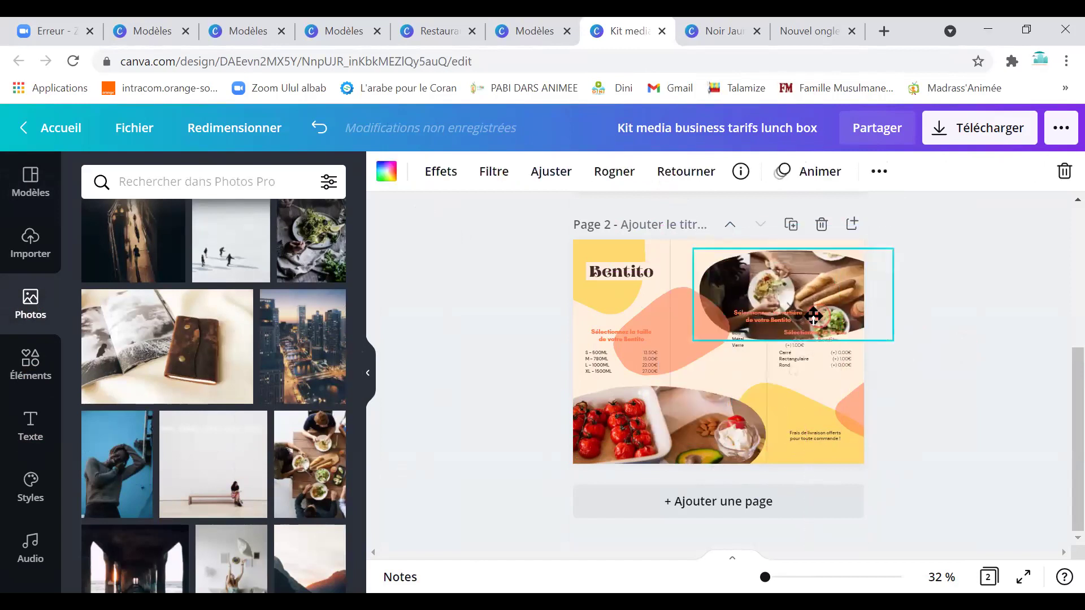
{"action": "left_click", "coordinate": [922, 310]}
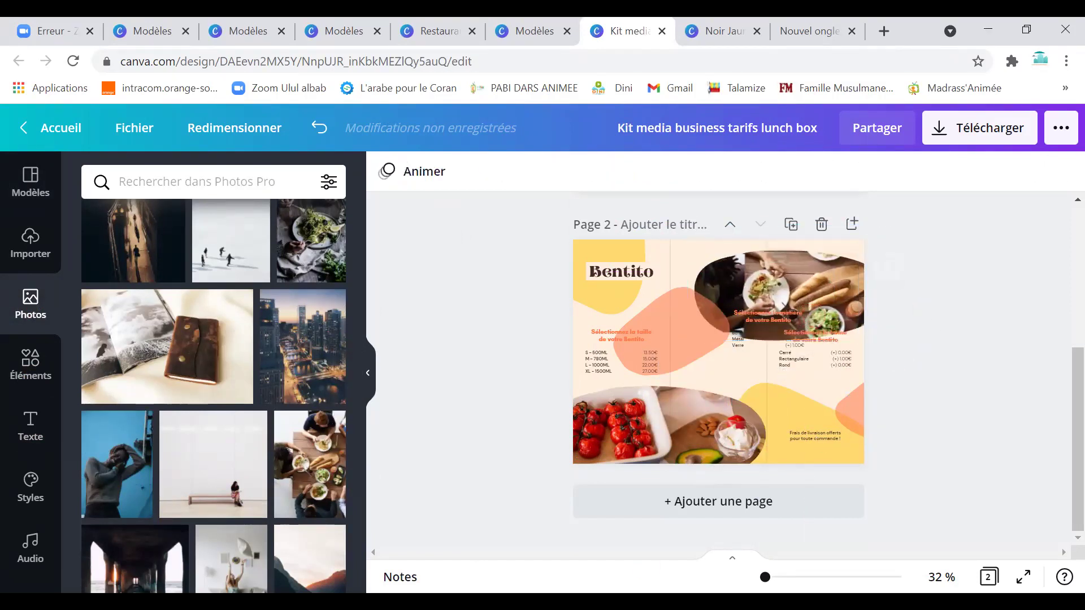
{"action": "left_click", "coordinate": [641, 447]}
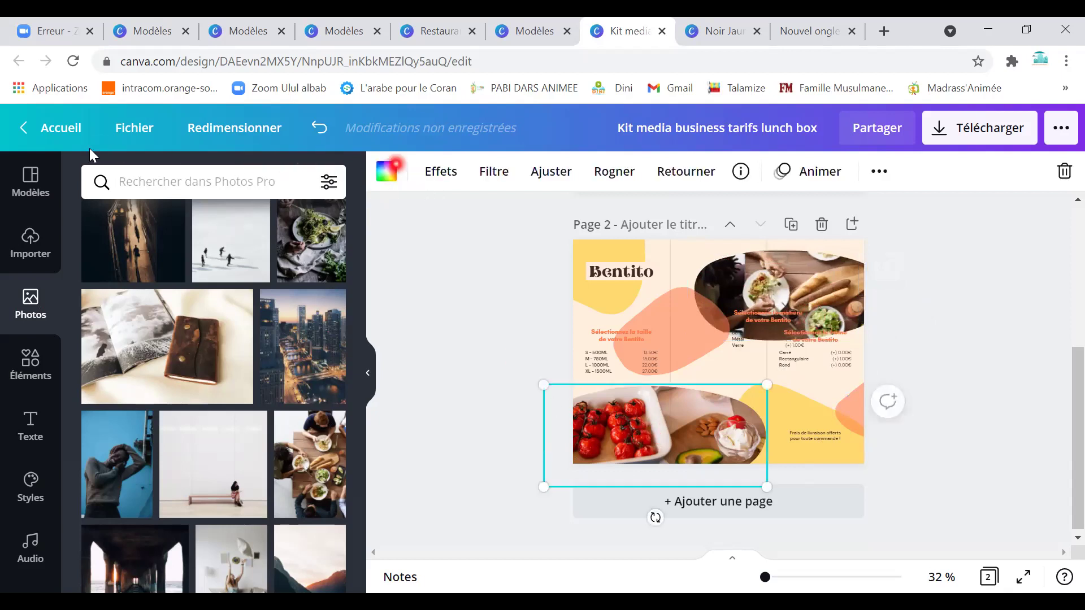
{"action": "left_click", "coordinate": [120, 136]}
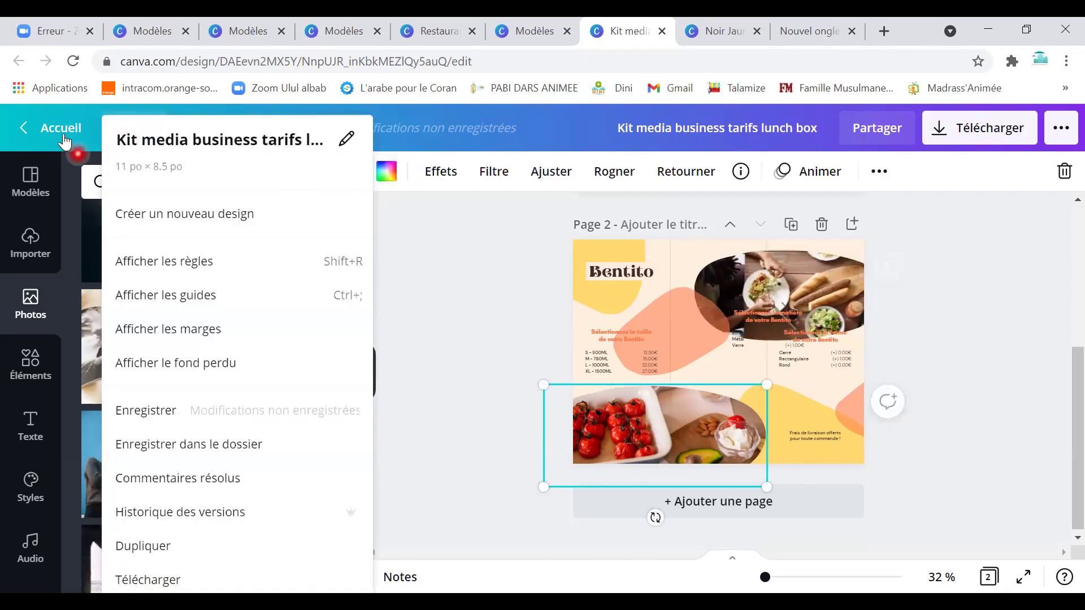
Go to printed Invitations from home and start a blank wedding invitation (Faire-part de mariage).
{"action": "left_click", "coordinate": [62, 128]}
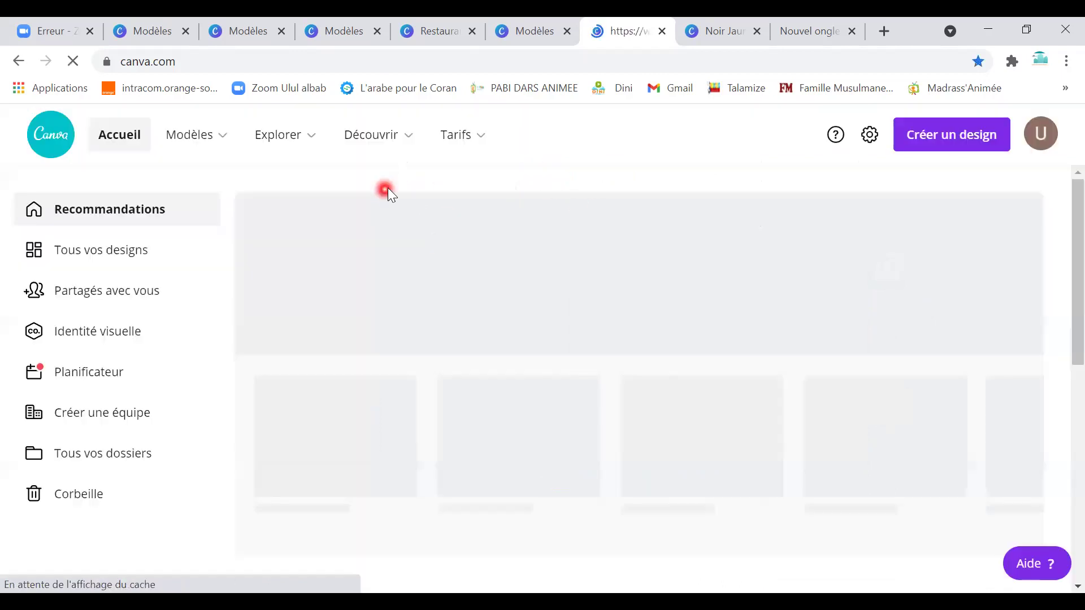
{"action": "mouse_move", "coordinate": [279, 138]}
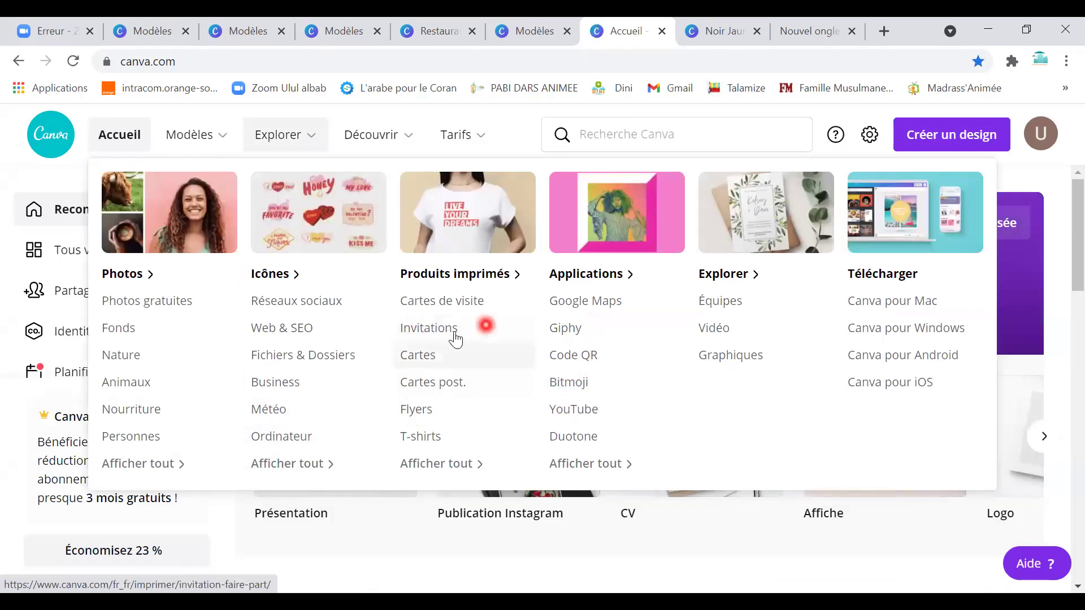
{"action": "left_click", "coordinate": [469, 323]}
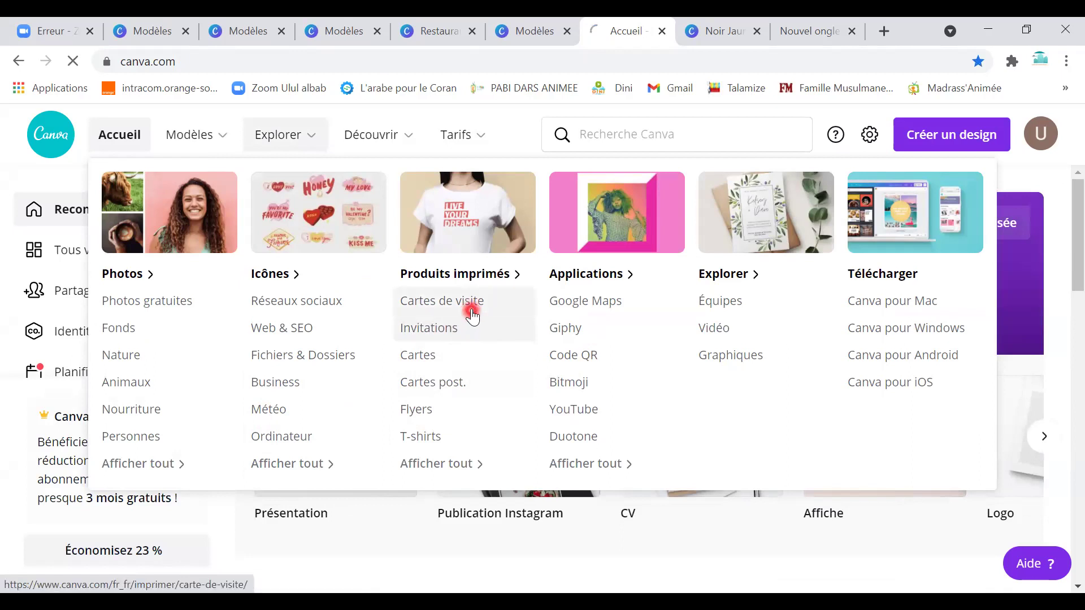
{"action": "scroll", "coordinate": [516, 449], "scroll_direction": "down", "scroll_amount": 10}
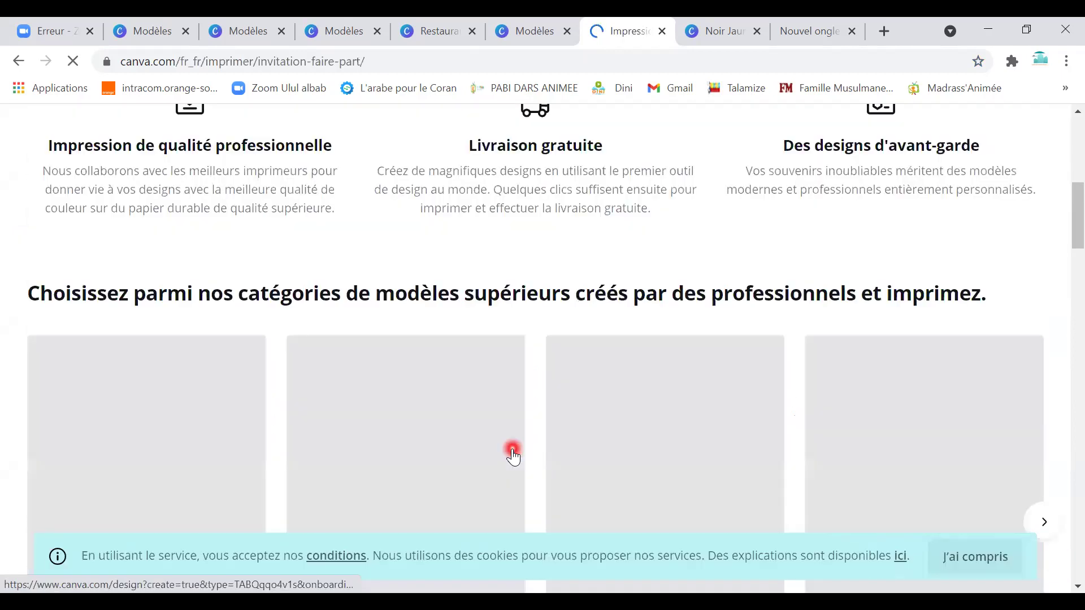
{"action": "scroll", "coordinate": [513, 454], "scroll_direction": "down", "scroll_amount": 12}
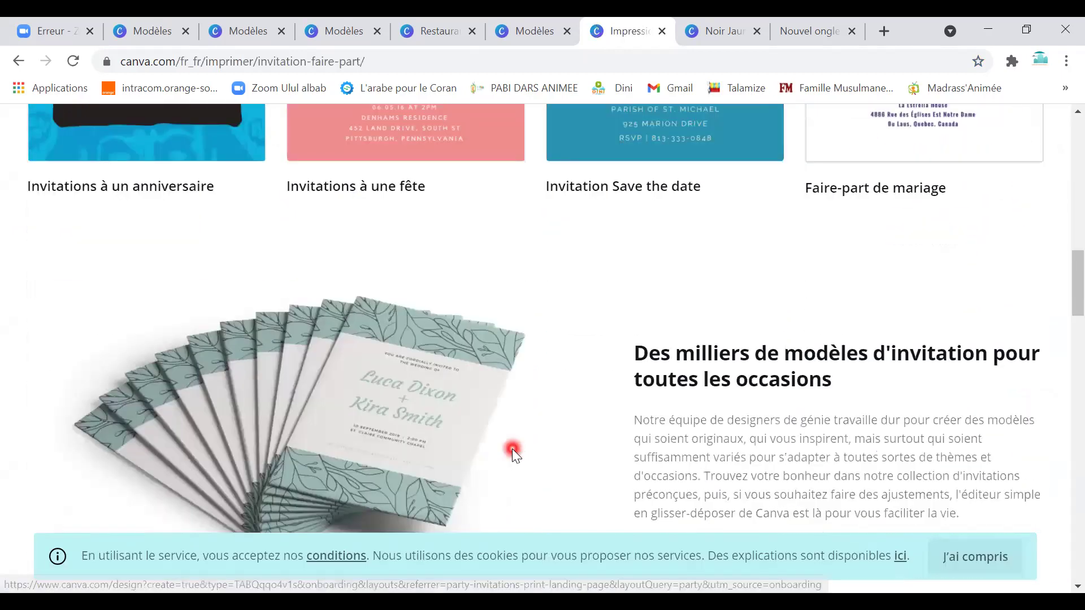
{"action": "scroll", "coordinate": [512, 449], "scroll_direction": "down", "scroll_amount": 8}
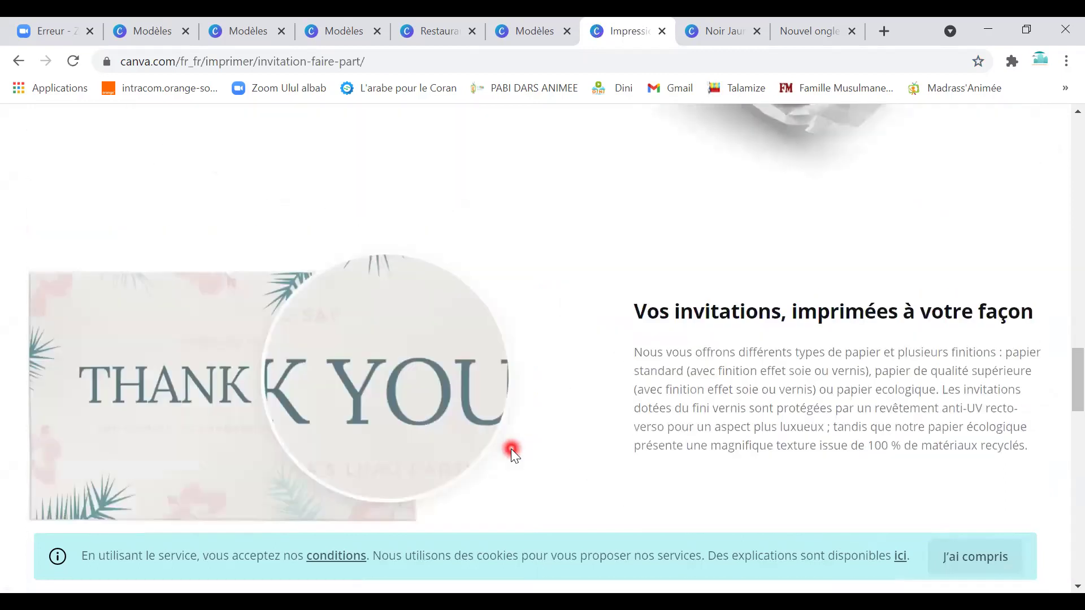
{"action": "scroll", "coordinate": [511, 449], "scroll_direction": "up", "scroll_amount": 15}
{"action": "scroll", "coordinate": [511, 449], "scroll_direction": "up", "scroll_amount": 6}
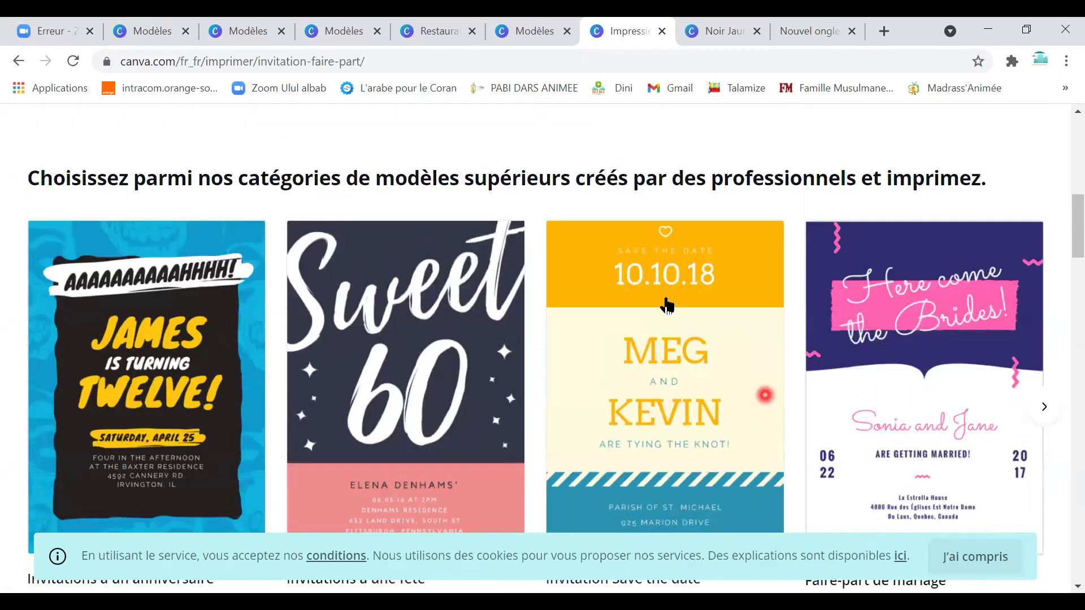
{"action": "left_click", "coordinate": [916, 388]}
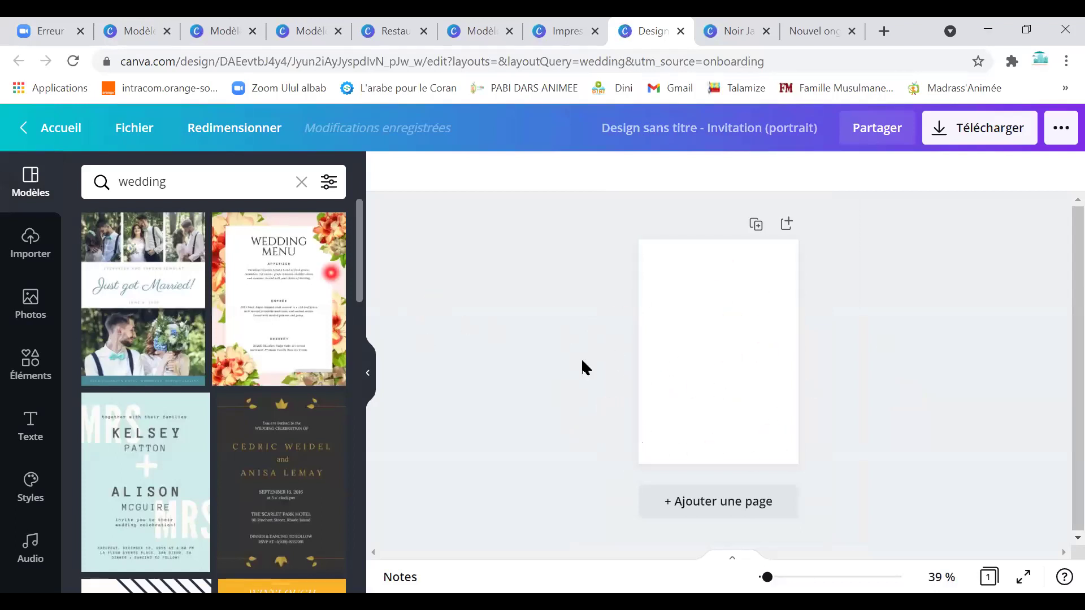
Scroll the wedding templates beside the blank invitation, then go back to Accueil.
{"action": "scroll", "coordinate": [255, 477], "scroll_direction": "down", "scroll_amount": 15}
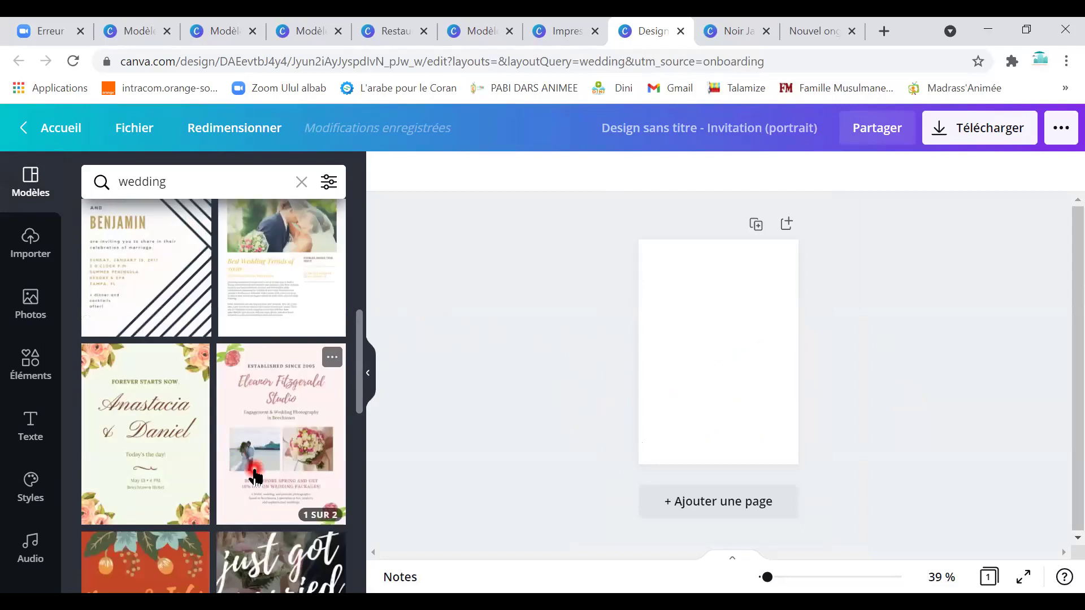
{"action": "scroll", "coordinate": [256, 478], "scroll_direction": "down", "scroll_amount": 15}
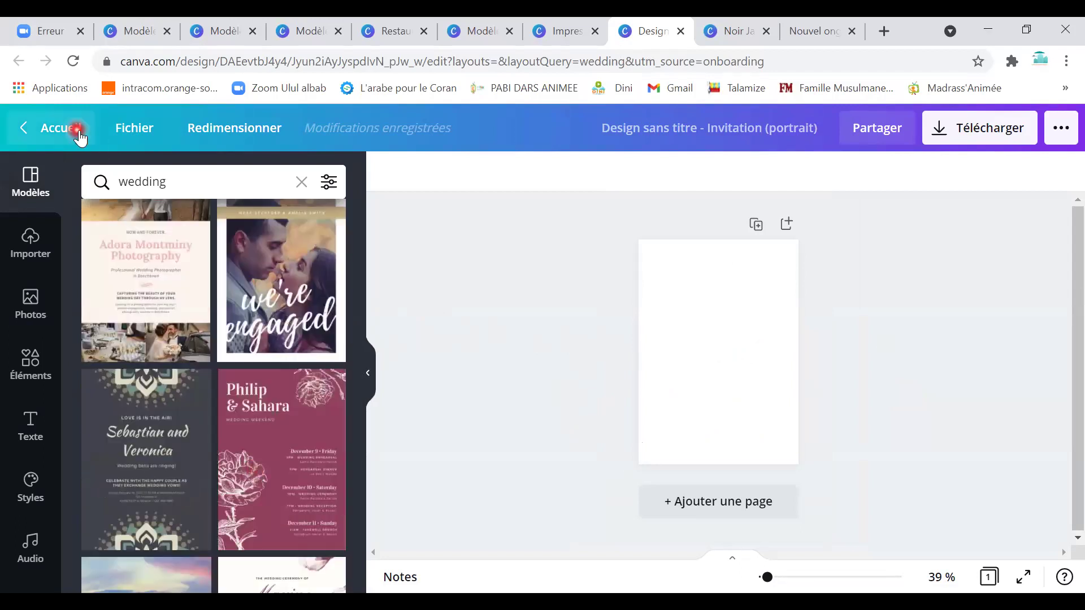
{"action": "left_click", "coordinate": [79, 134]}
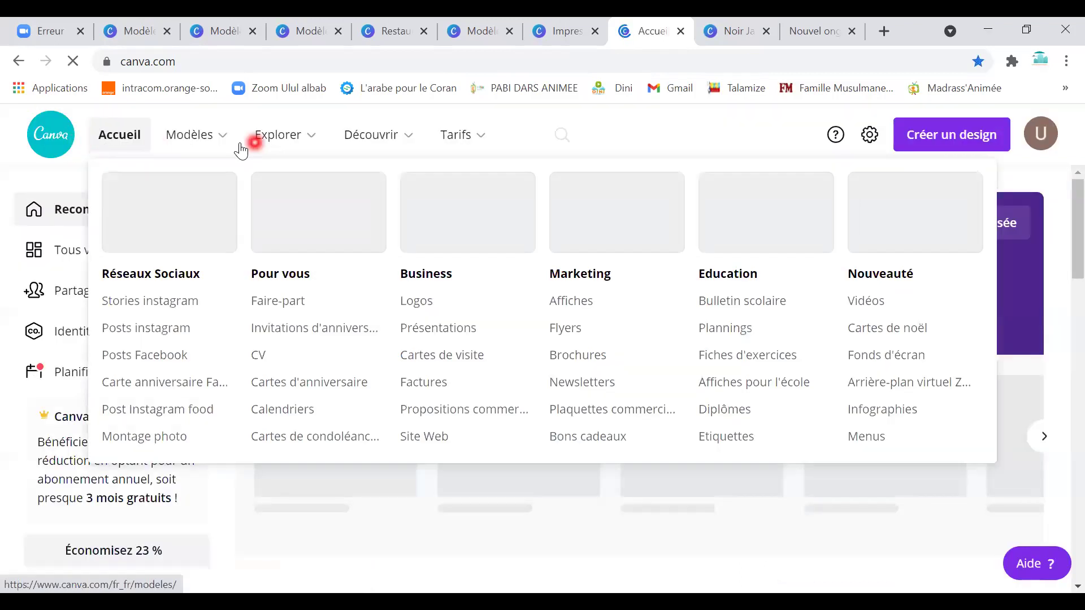
Find the Jameela Cream and Black Natural Makeup Beauty Logo in Logos and use it.
{"action": "left_click", "coordinate": [222, 148]}
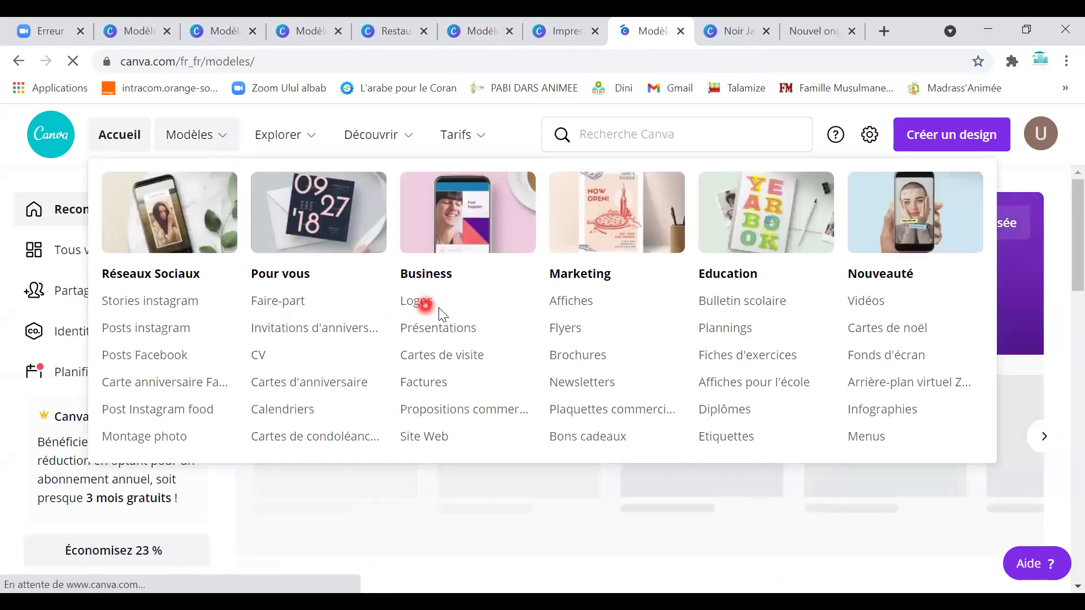
{"action": "scroll", "coordinate": [493, 450], "scroll_direction": "down", "scroll_amount": 12}
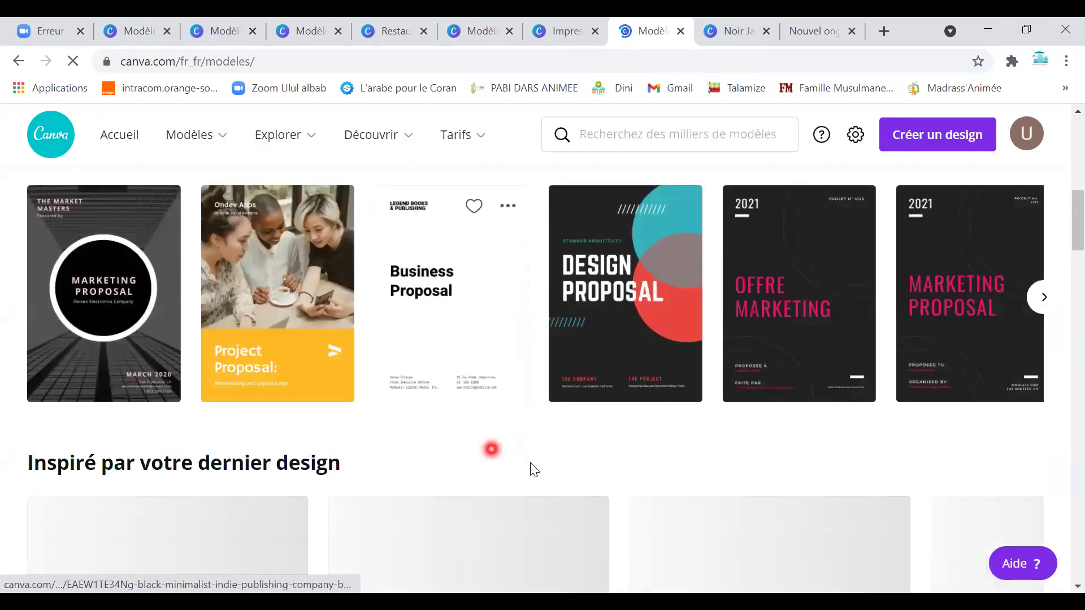
{"action": "scroll", "coordinate": [514, 455], "scroll_direction": "up", "scroll_amount": 2}
{"action": "scroll", "coordinate": [515, 452], "scroll_direction": "down", "scroll_amount": 10}
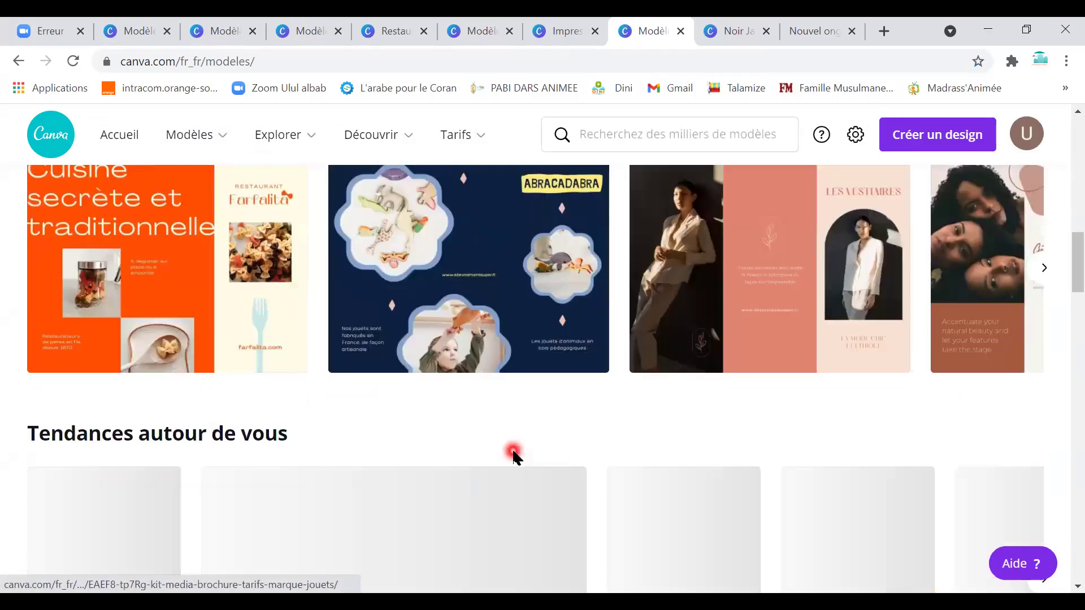
{"action": "scroll", "coordinate": [515, 450], "scroll_direction": "down", "scroll_amount": 13}
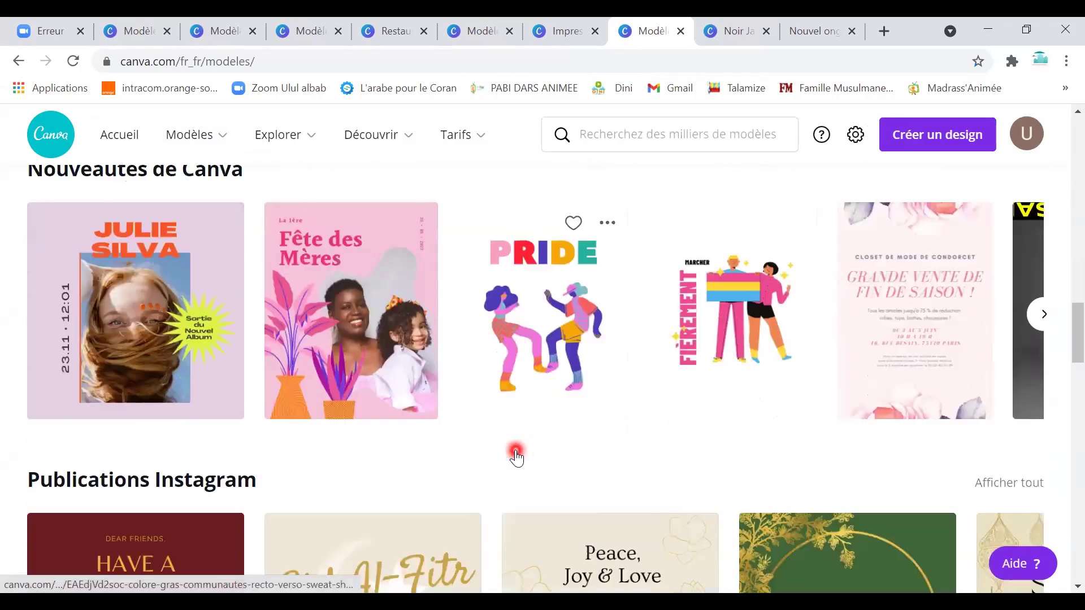
{"action": "scroll", "coordinate": [508, 451], "scroll_direction": "down", "scroll_amount": 4}
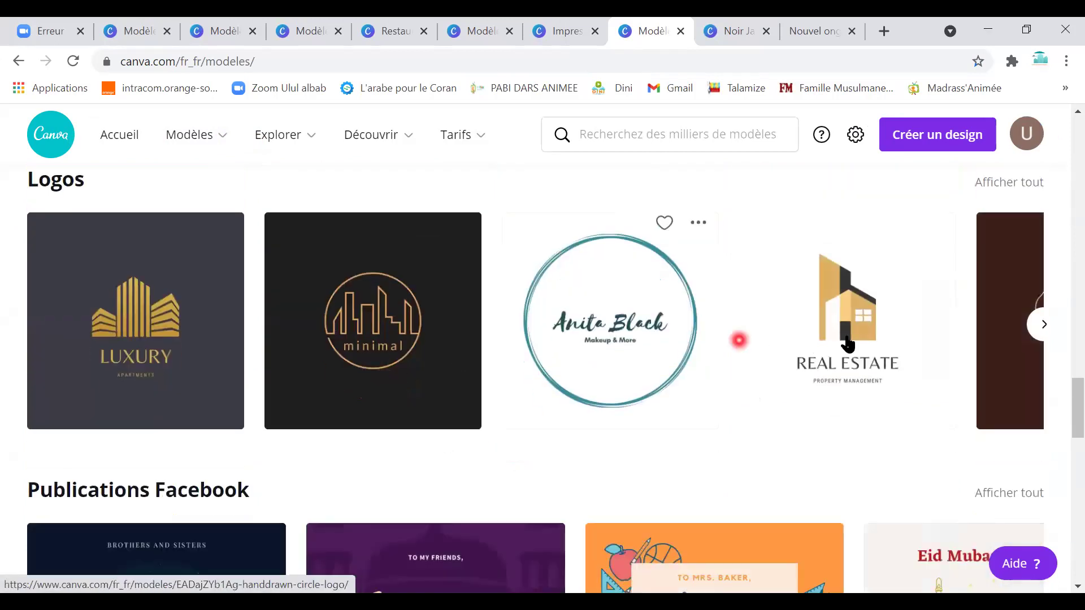
{"action": "left_click", "coordinate": [1043, 333]}
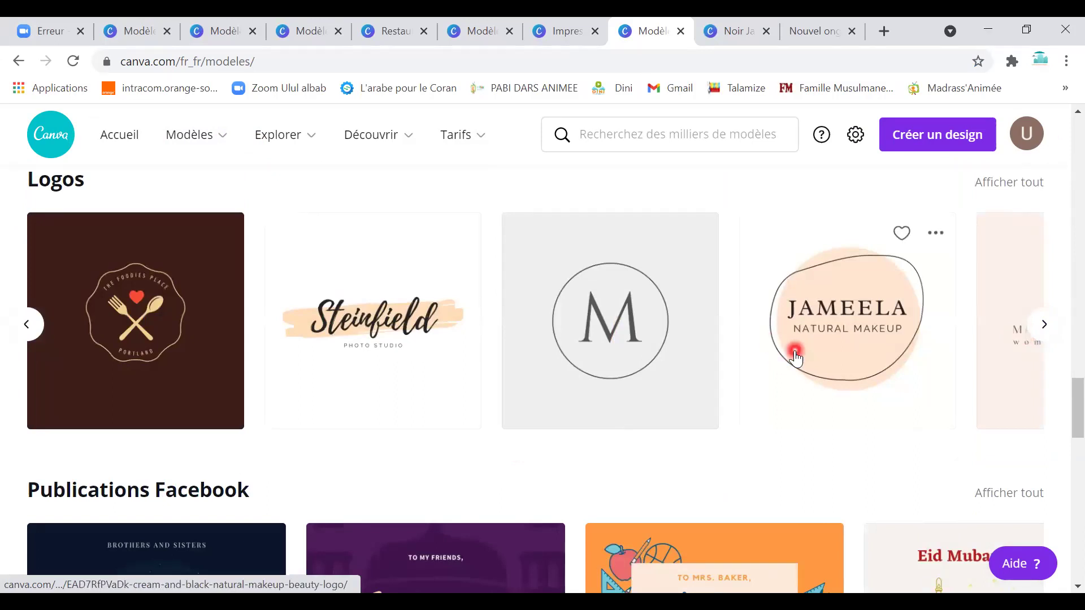
{"action": "left_click", "coordinate": [798, 351]}
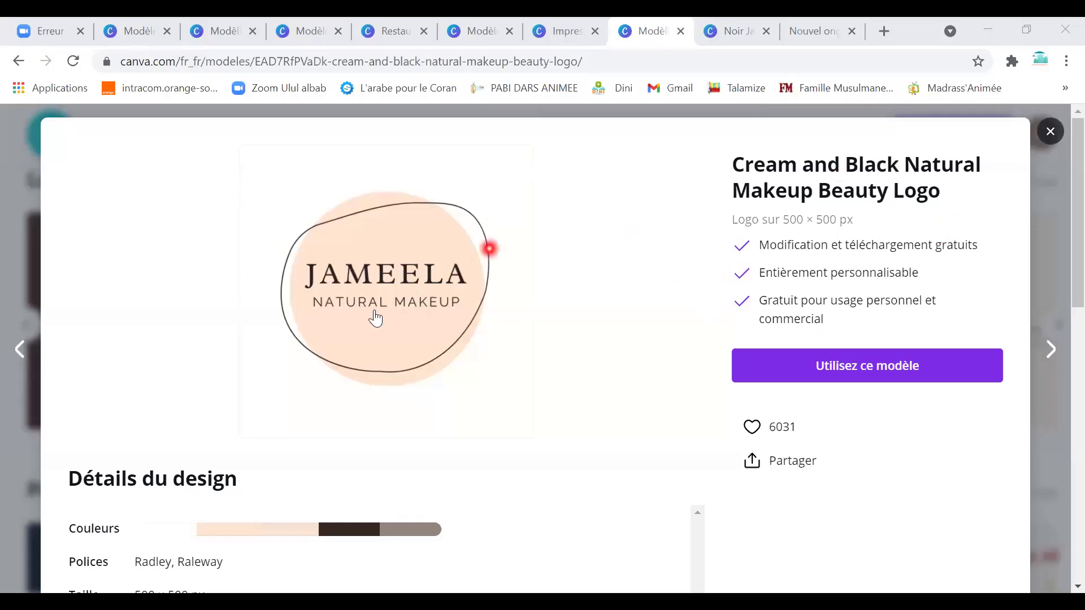
{"action": "left_click", "coordinate": [375, 289]}
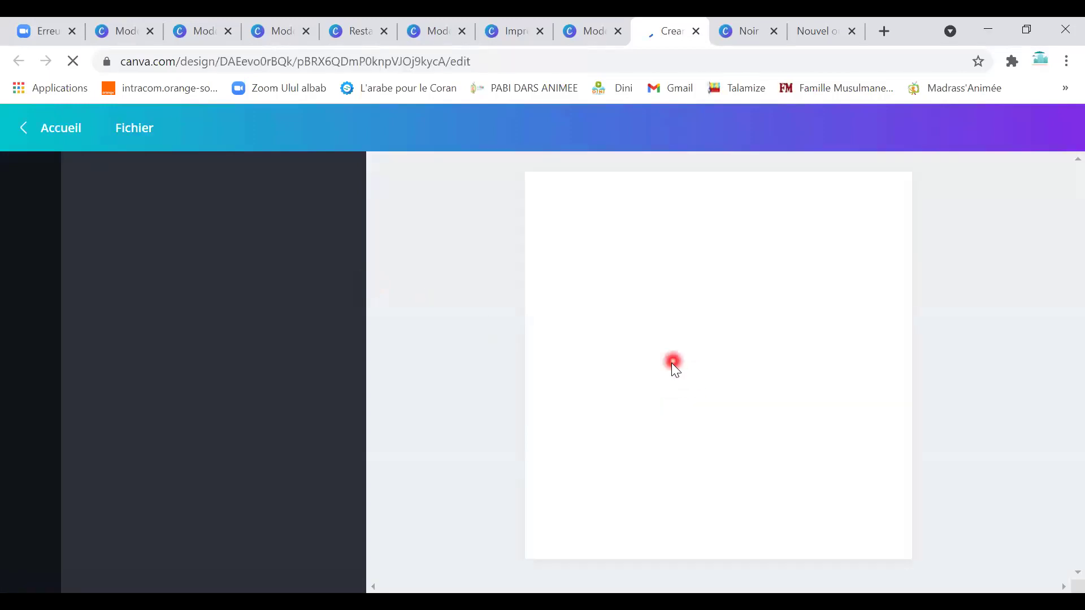
Change the logo name from JAMEELA to AICHA and the tagline from NATURAL MAKEUP to LA BELLE.
{"action": "left_click", "coordinate": [706, 341]}
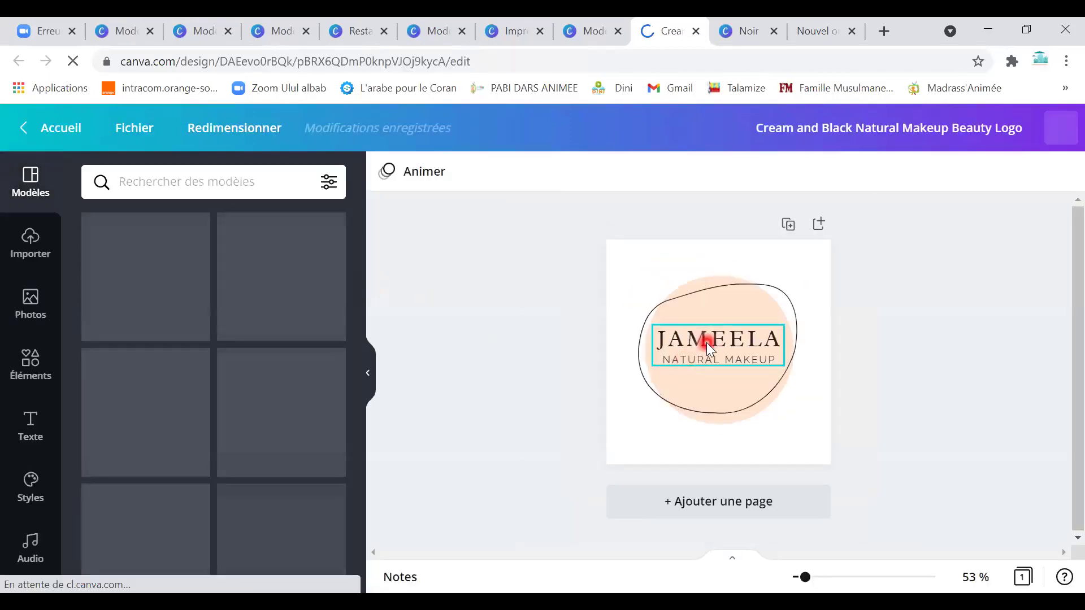
{"action": "double_click", "coordinate": [708, 340]}
{"action": "left_click", "coordinate": [707, 340]}
{"action": "type", "text": "AI"}
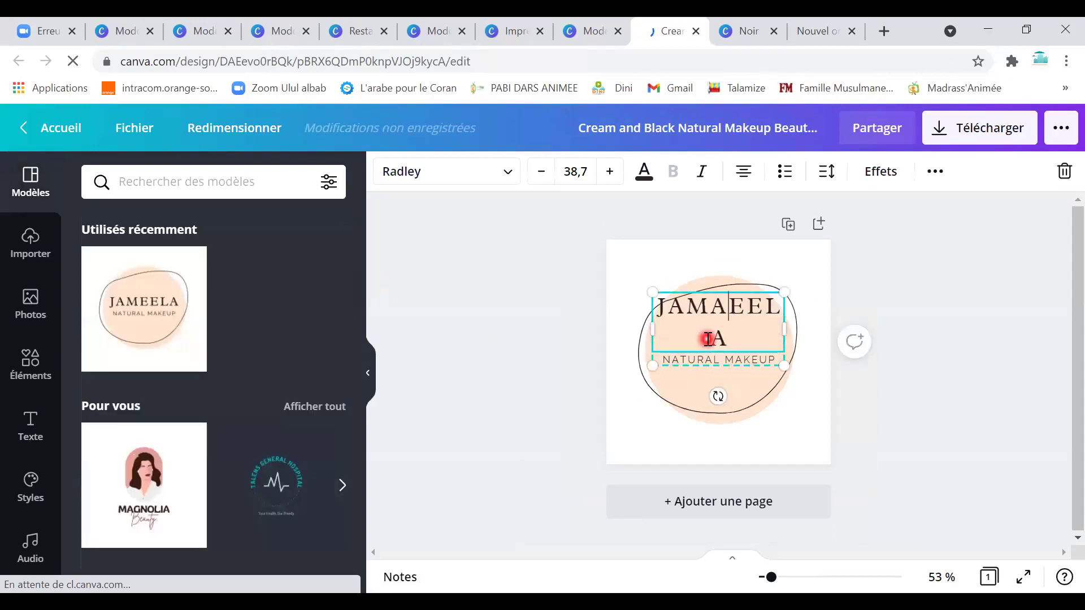
{"action": "key", "text": "BackSpace"}
{"action": "key", "text": "BackSpace"}
{"action": "key", "text": "BackSpace"}
{"action": "key", "text": "BackSpace"}
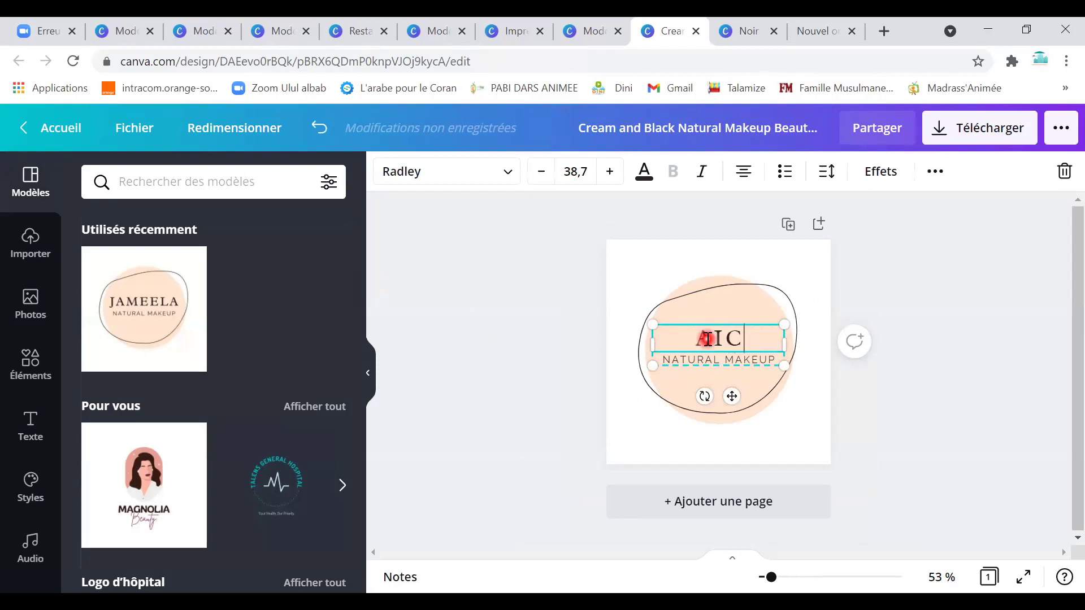
{"action": "left_click", "coordinate": [687, 360]}
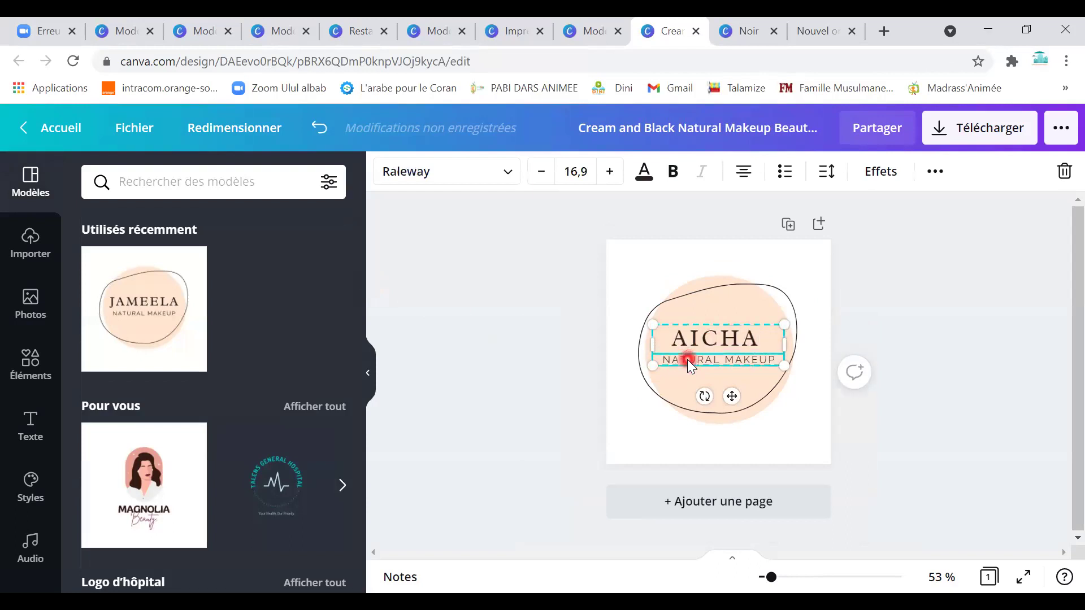
{"action": "left_click", "coordinate": [688, 360]}
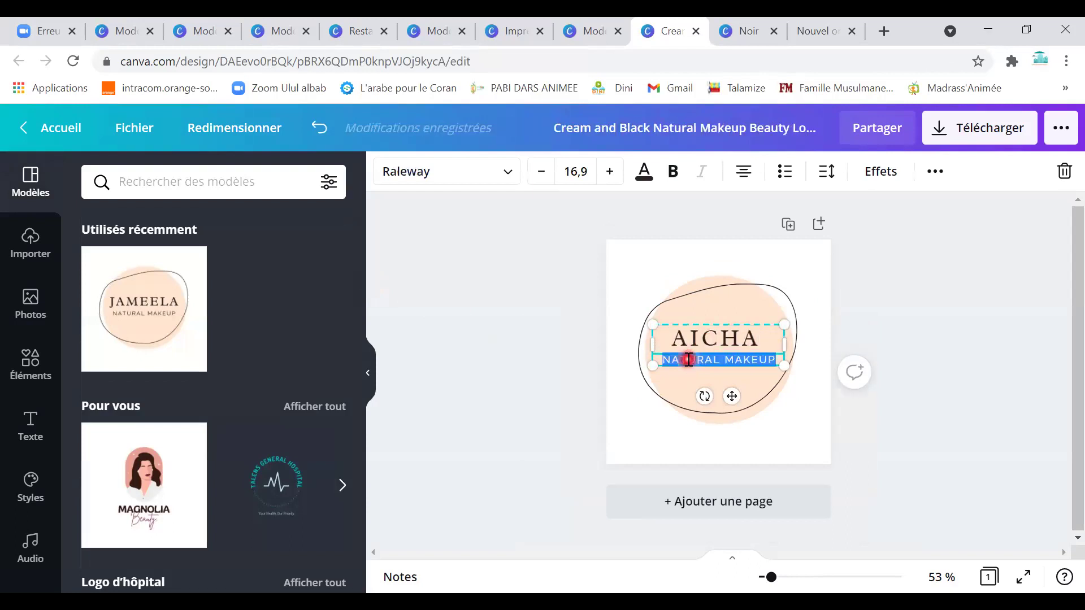
{"action": "type", "text": "LA BELLE"}
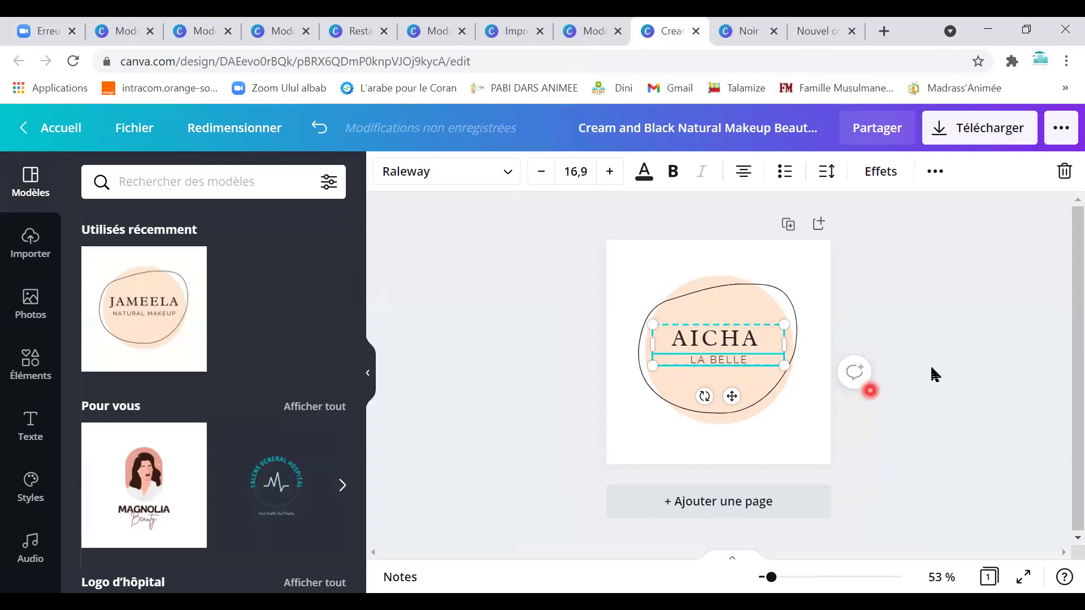
Make the cream blob behind the logo turquoise, then go back to the Canva home page.
{"action": "left_click", "coordinate": [716, 415]}
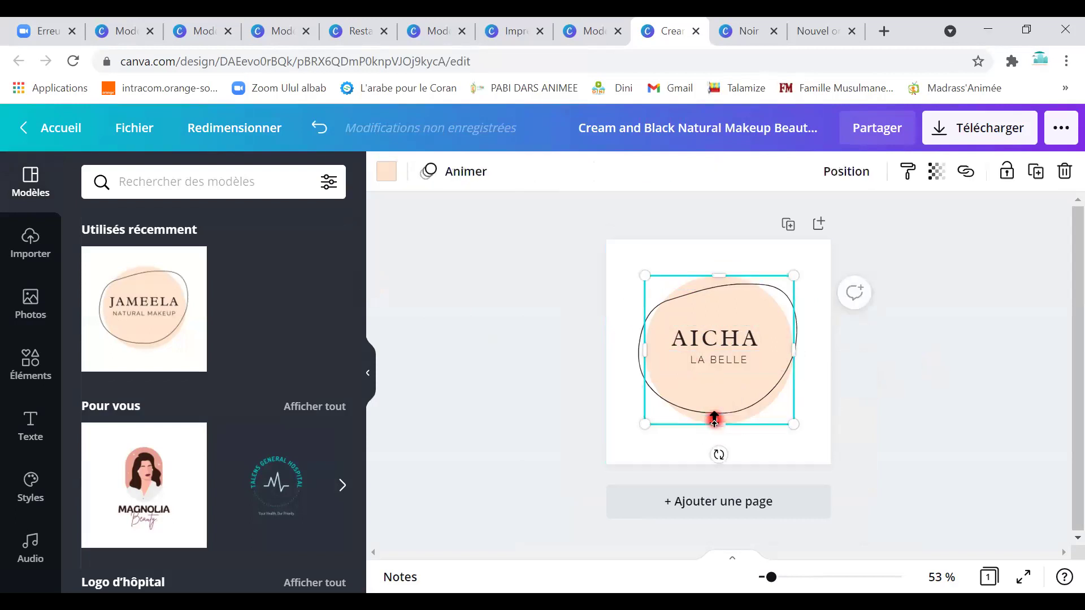
{"action": "left_click", "coordinate": [389, 180]}
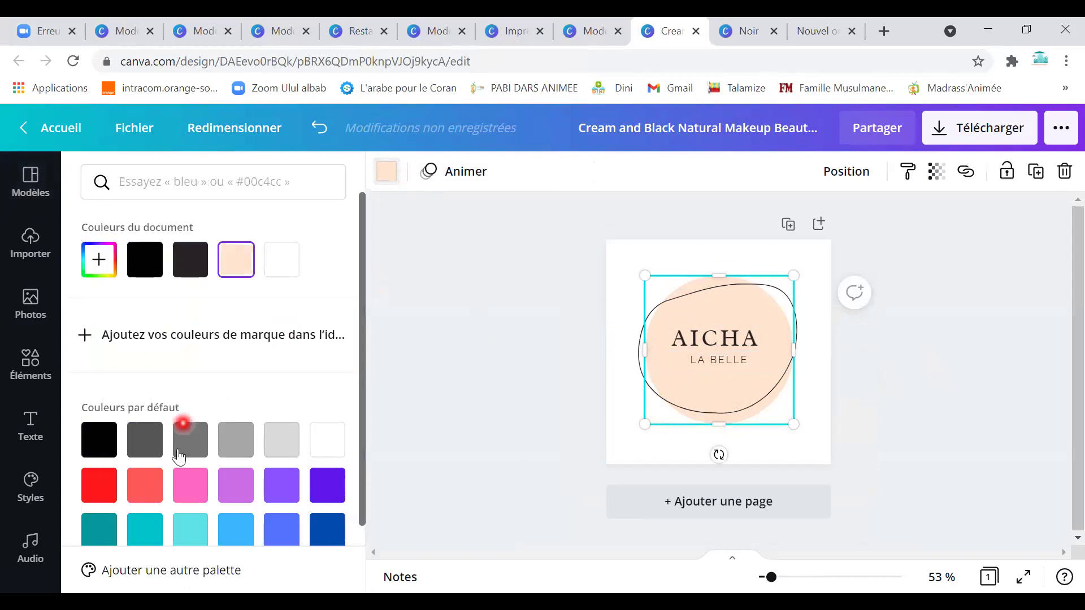
{"action": "left_click", "coordinate": [186, 531]}
{"action": "key", "text": "Escape"}
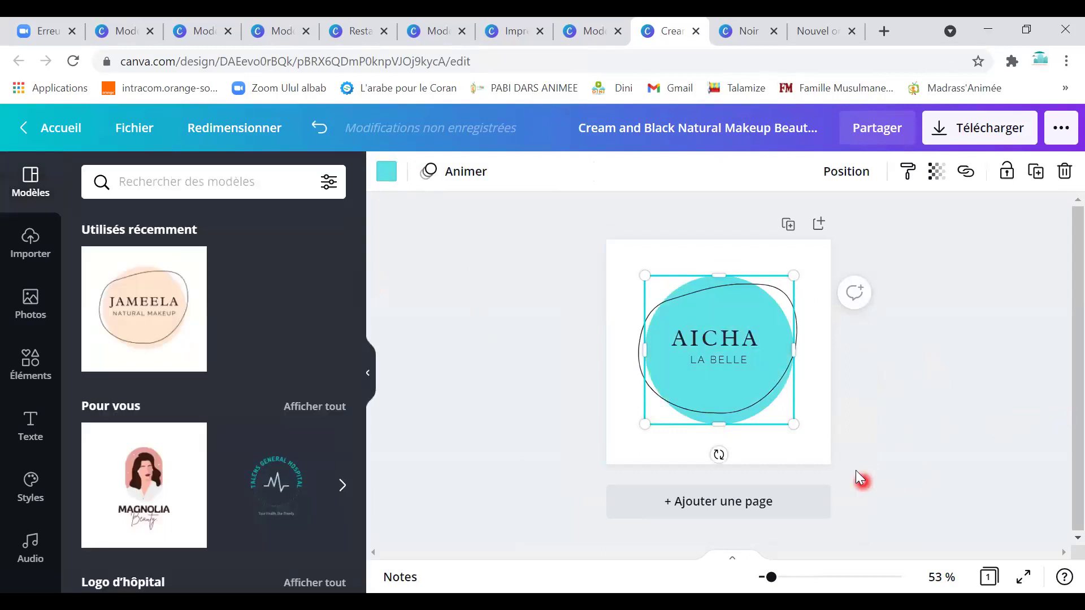
{"action": "left_click", "coordinate": [845, 456]}
{"action": "left_click", "coordinate": [56, 128]}
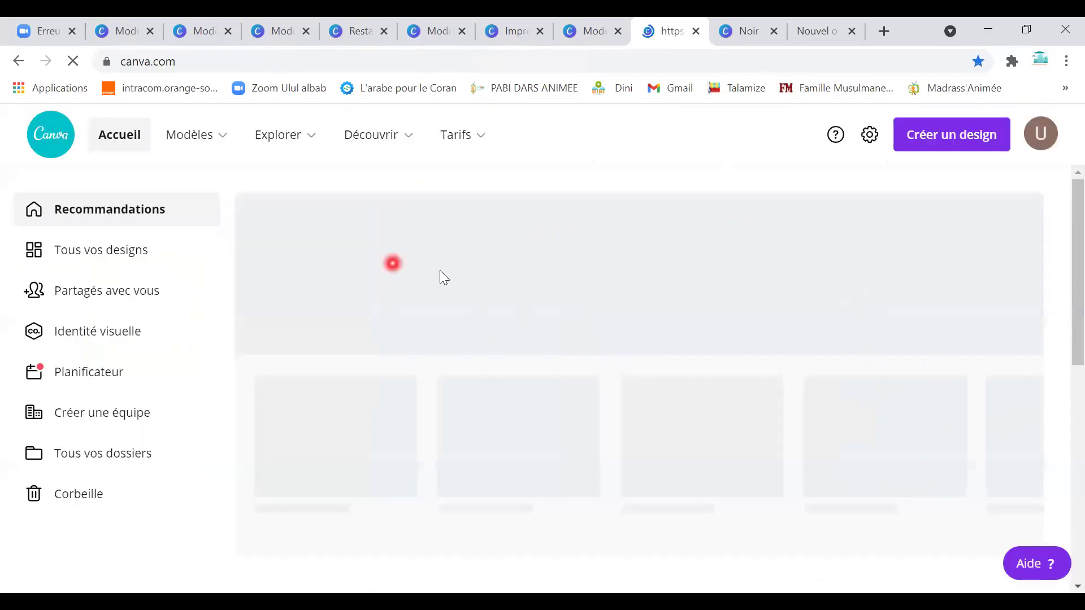
Go to the Plaquettes commerciales business brochure templates and scroll down the grid.
{"action": "left_click", "coordinate": [317, 136]}
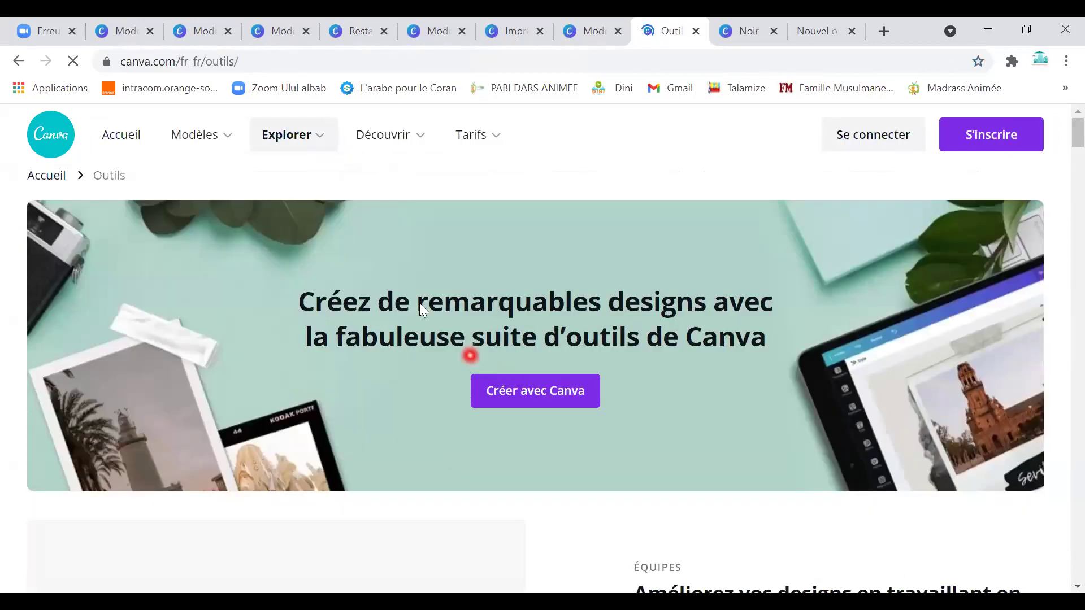
{"action": "left_click", "coordinate": [229, 138]}
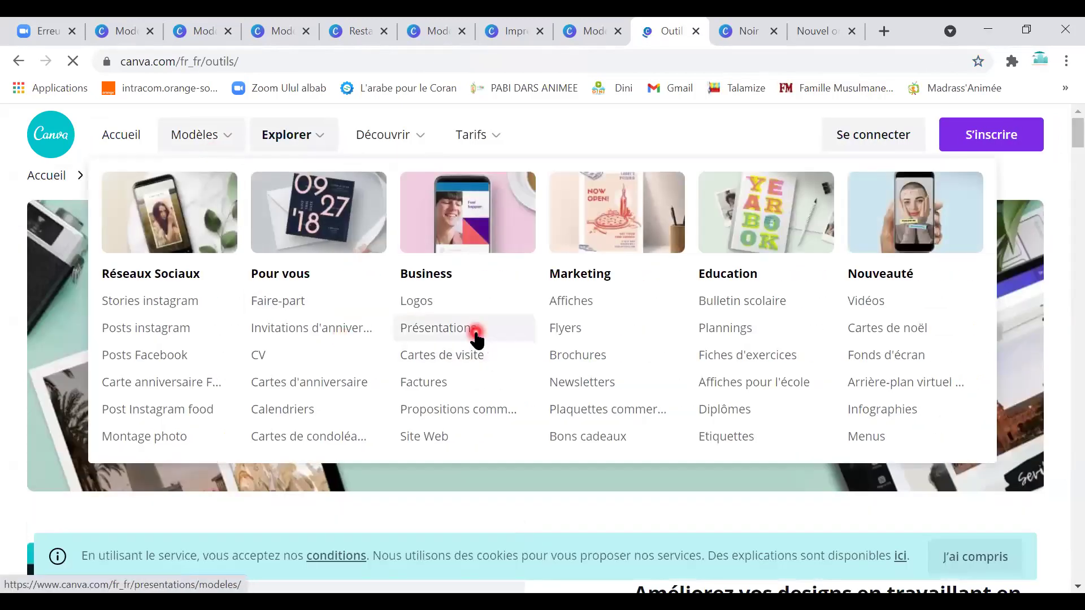
{"action": "left_click", "coordinate": [483, 339]}
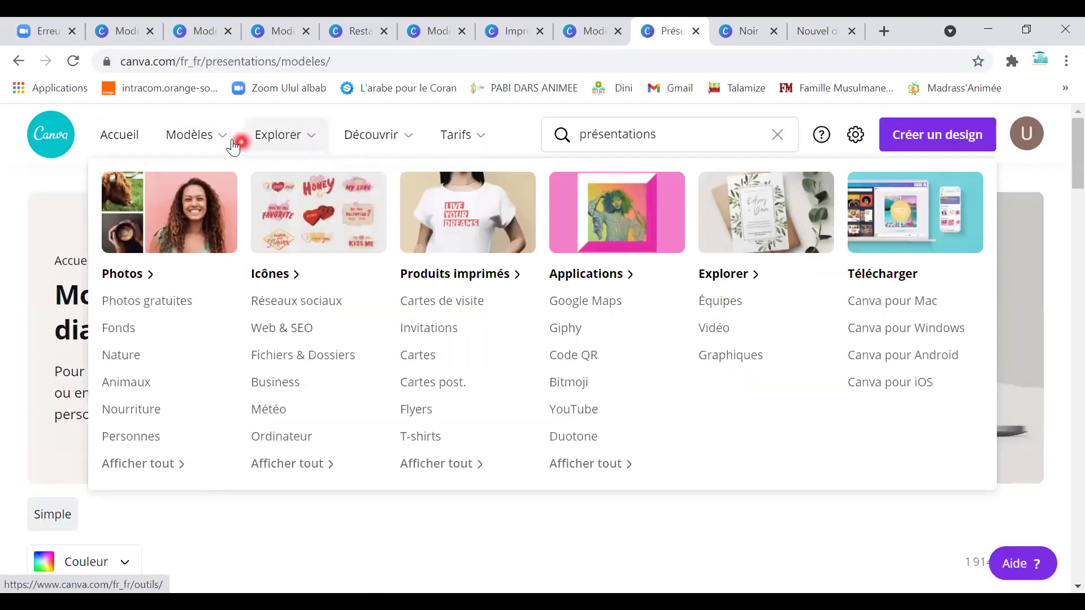
{"action": "mouse_move", "coordinate": [233, 147]}
{"action": "left_click", "coordinate": [613, 409]}
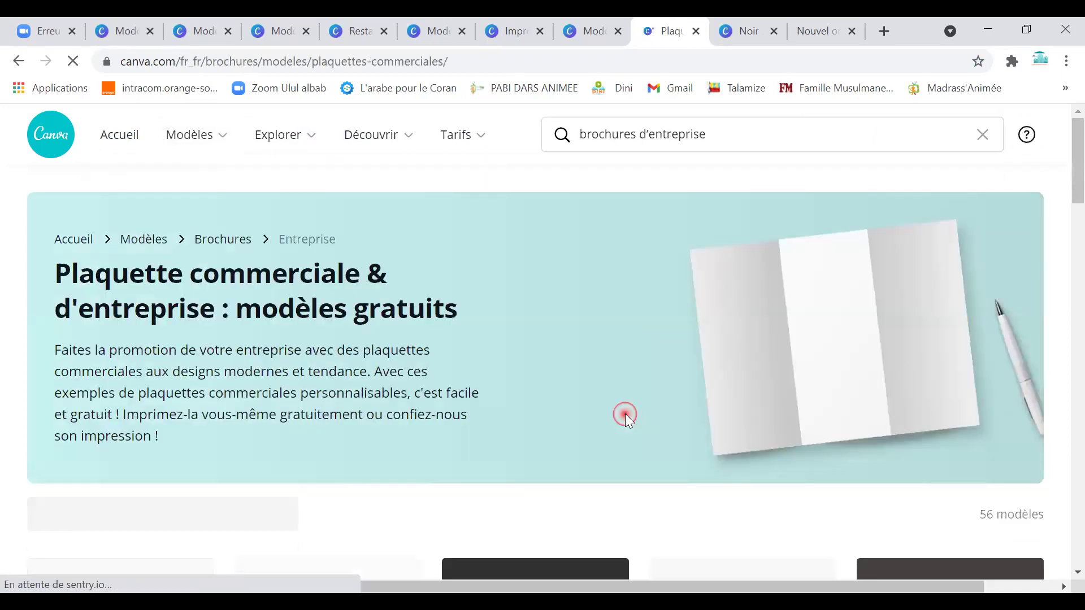
{"action": "scroll", "coordinate": [551, 448], "scroll_direction": "down", "scroll_amount": 7}
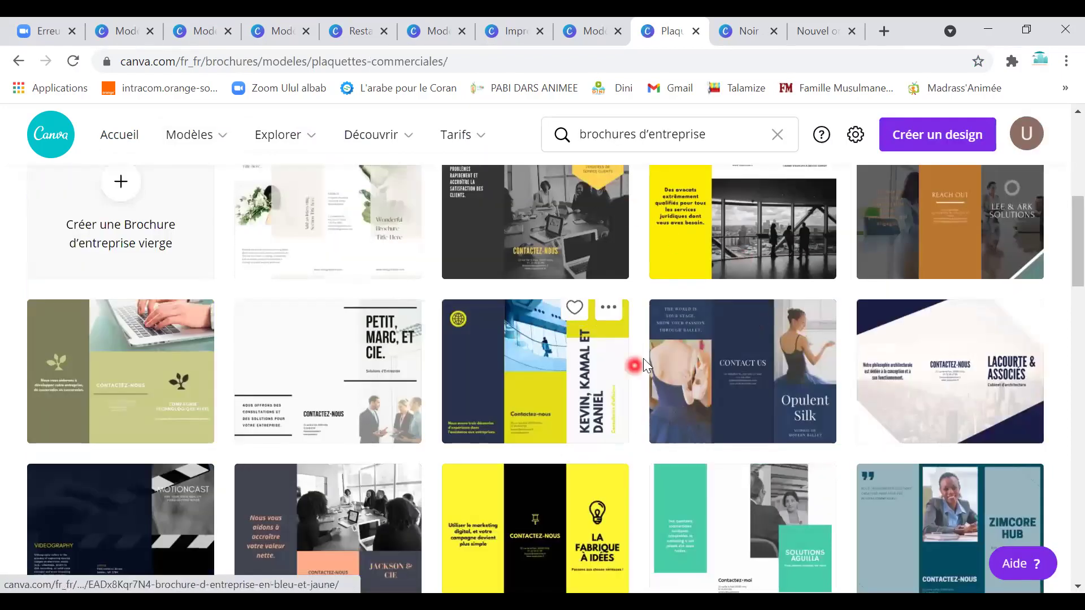
{"action": "scroll", "coordinate": [756, 407], "scroll_direction": "down", "scroll_amount": 6}
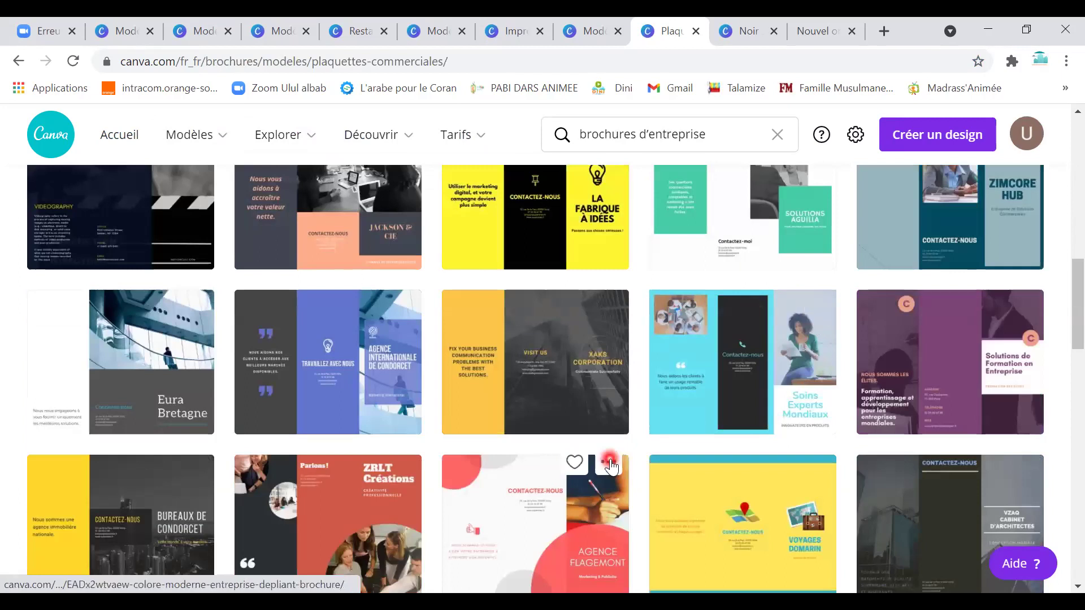
{"action": "scroll", "coordinate": [580, 416], "scroll_direction": "down", "scroll_amount": 3}
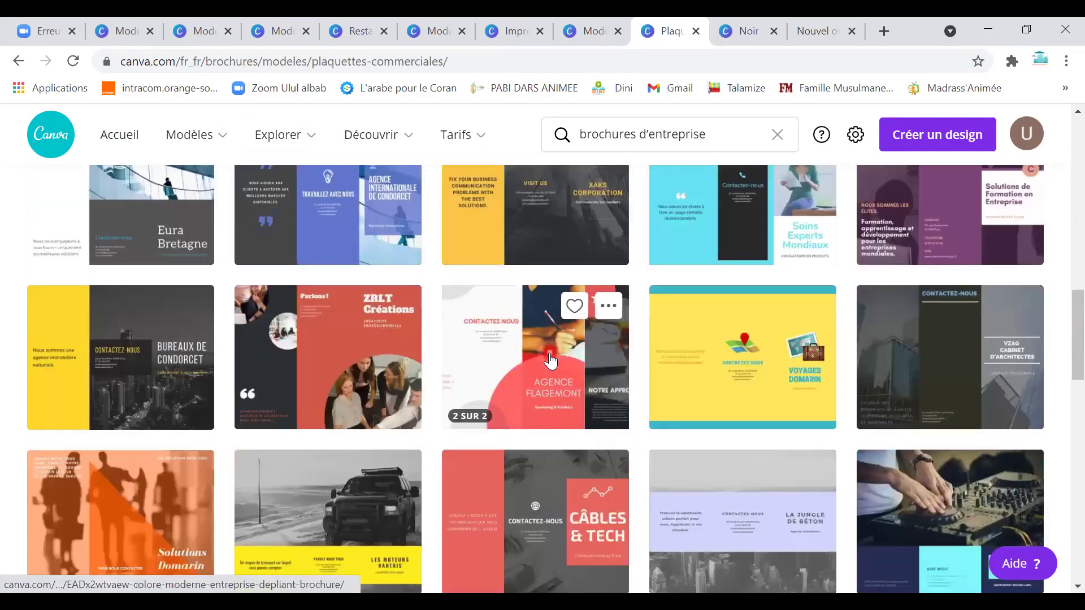
Preview both pages of the AGENCE FLAGEMONT brochure, then return to the brochure listing.
{"action": "left_click", "coordinate": [586, 378]}
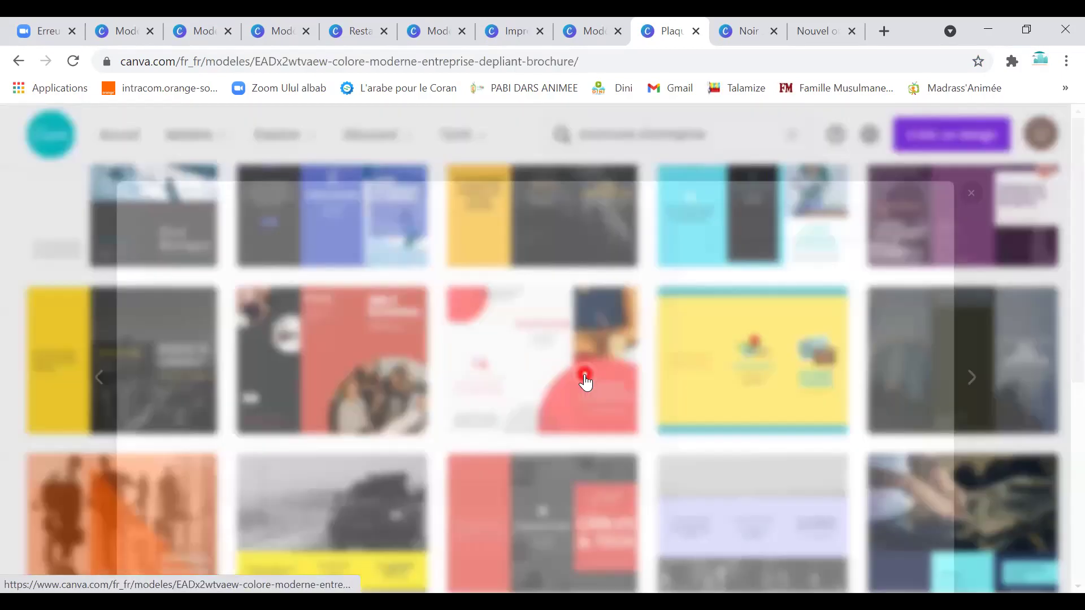
{"action": "scroll", "coordinate": [417, 468], "scroll_direction": "down", "scroll_amount": 1}
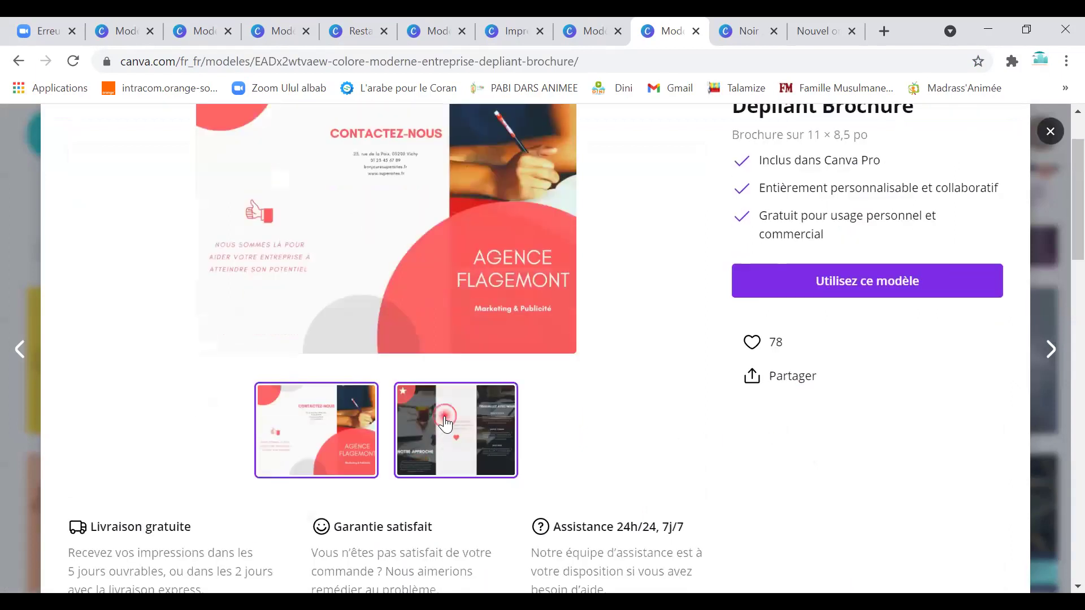
{"action": "left_click", "coordinate": [446, 415]}
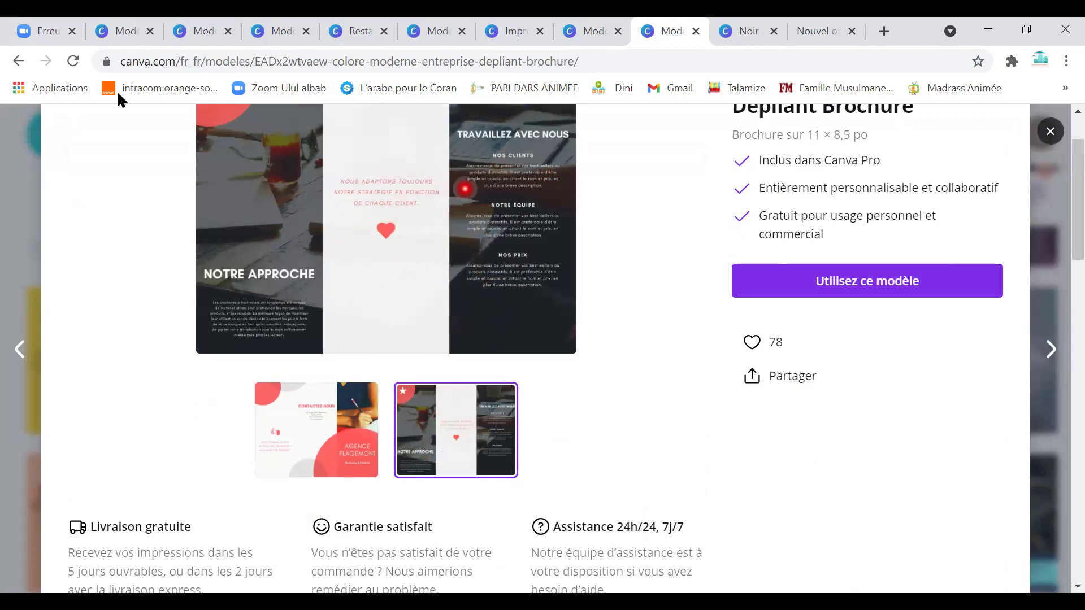
{"action": "left_click", "coordinate": [18, 71]}
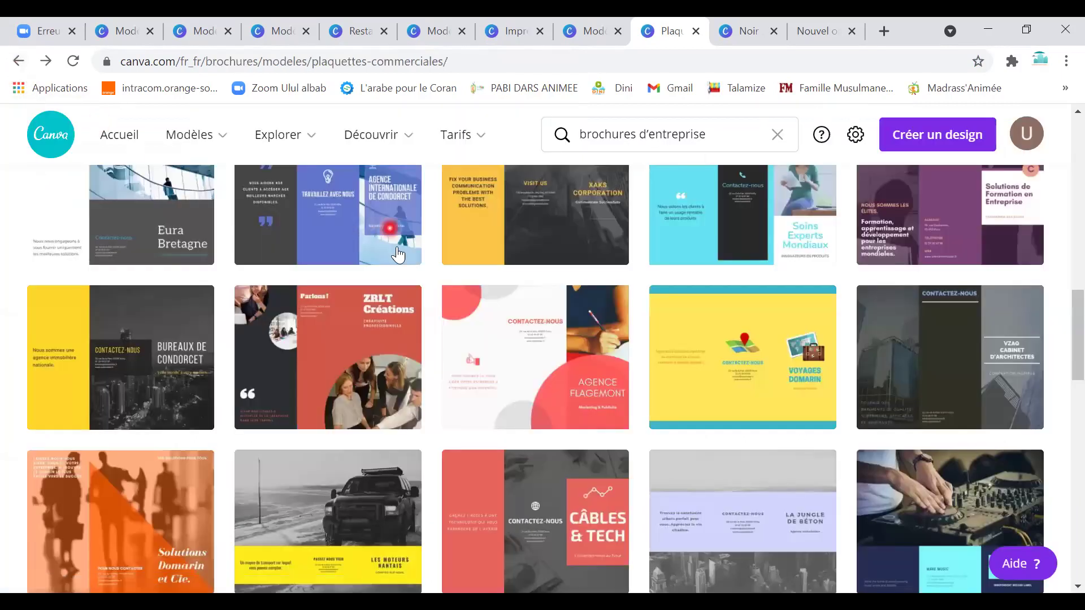
Find the Ascend Media card among the Présentations templates and open its preview.
{"action": "left_click", "coordinate": [219, 145]}
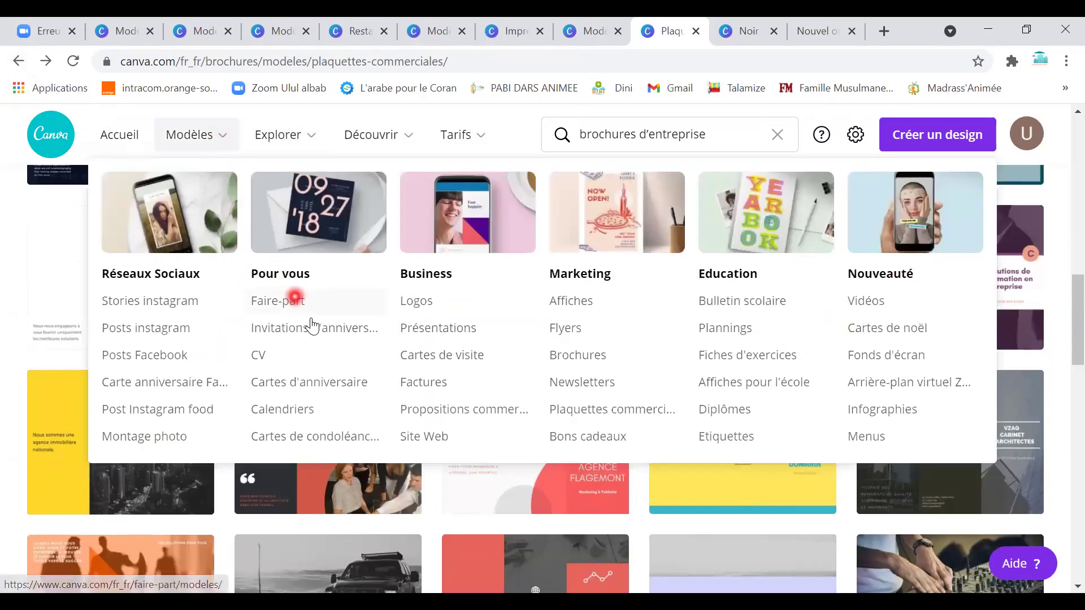
{"action": "left_click", "coordinate": [435, 338]}
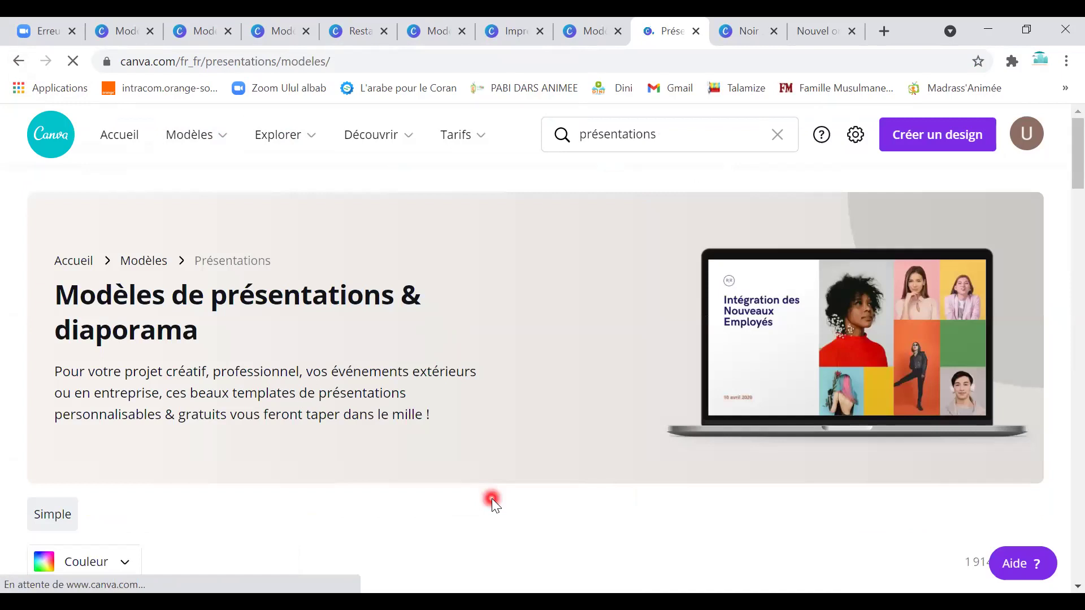
{"action": "scroll", "coordinate": [490, 498], "scroll_direction": "down", "scroll_amount": 5}
{"action": "scroll", "coordinate": [490, 499], "scroll_direction": "down", "scroll_amount": 6}
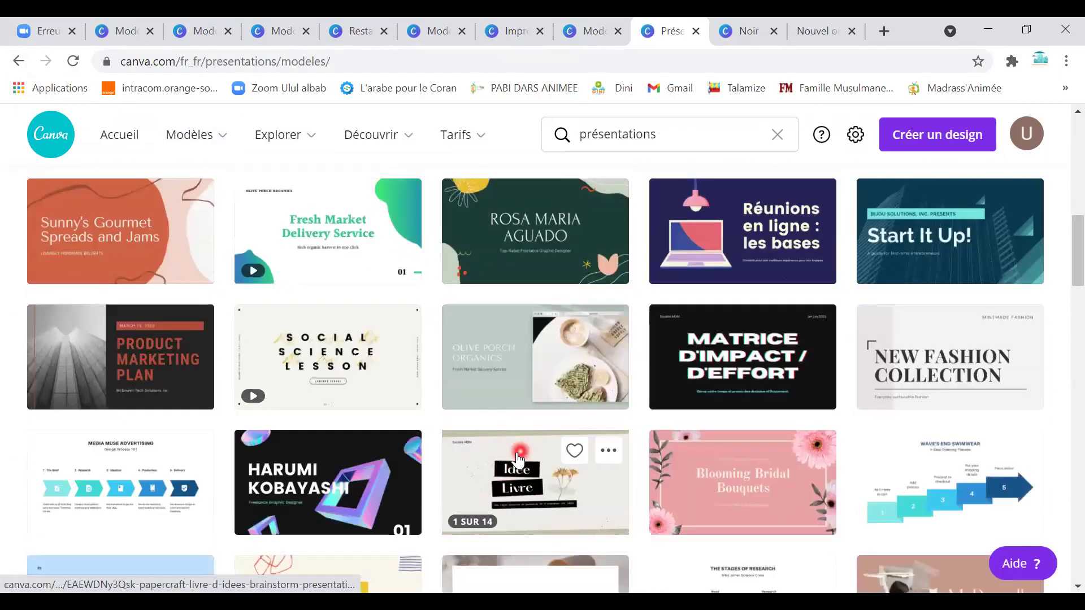
{"action": "scroll", "coordinate": [511, 469], "scroll_direction": "down", "scroll_amount": 3}
{"action": "scroll", "coordinate": [513, 463], "scroll_direction": "down", "scroll_amount": 3}
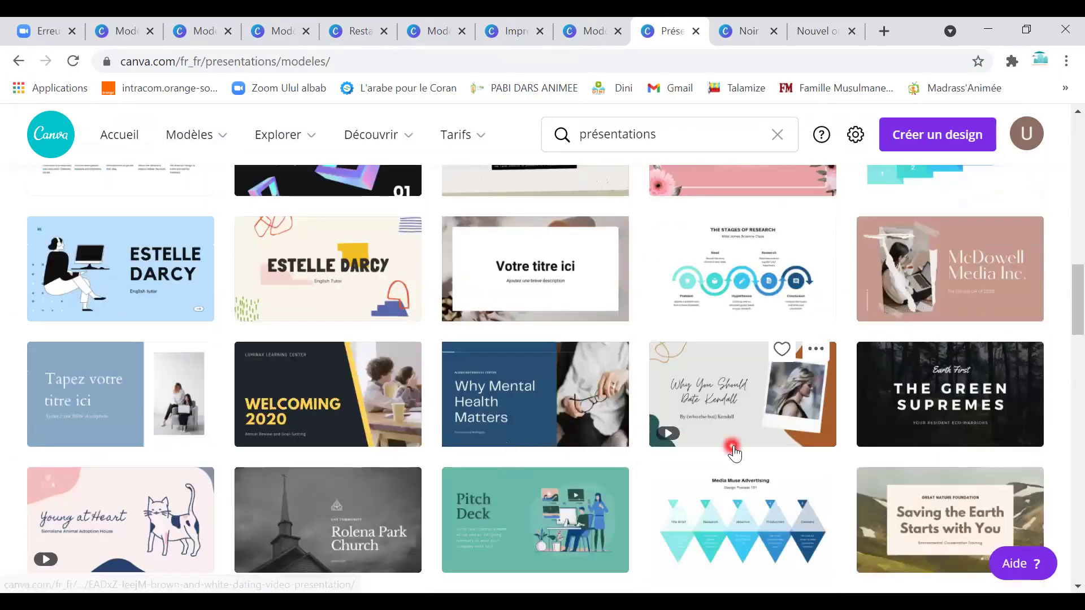
{"action": "scroll", "coordinate": [909, 373], "scroll_direction": "up", "scroll_amount": 3}
{"action": "scroll", "coordinate": [390, 452], "scroll_direction": "down", "scroll_amount": 6}
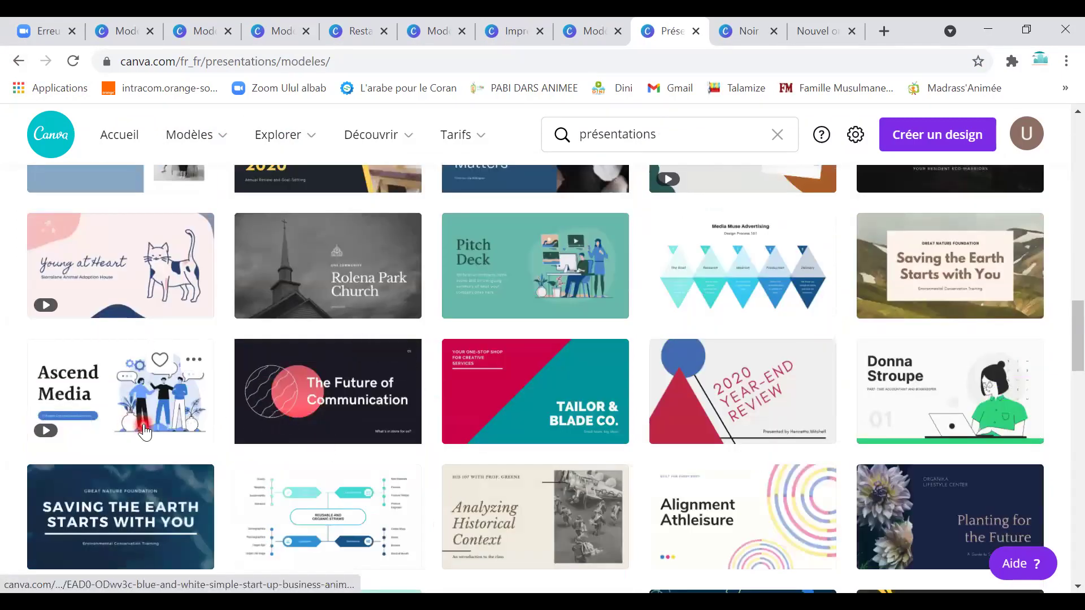
{"action": "scroll", "coordinate": [532, 455], "scroll_direction": "down", "scroll_amount": 1}
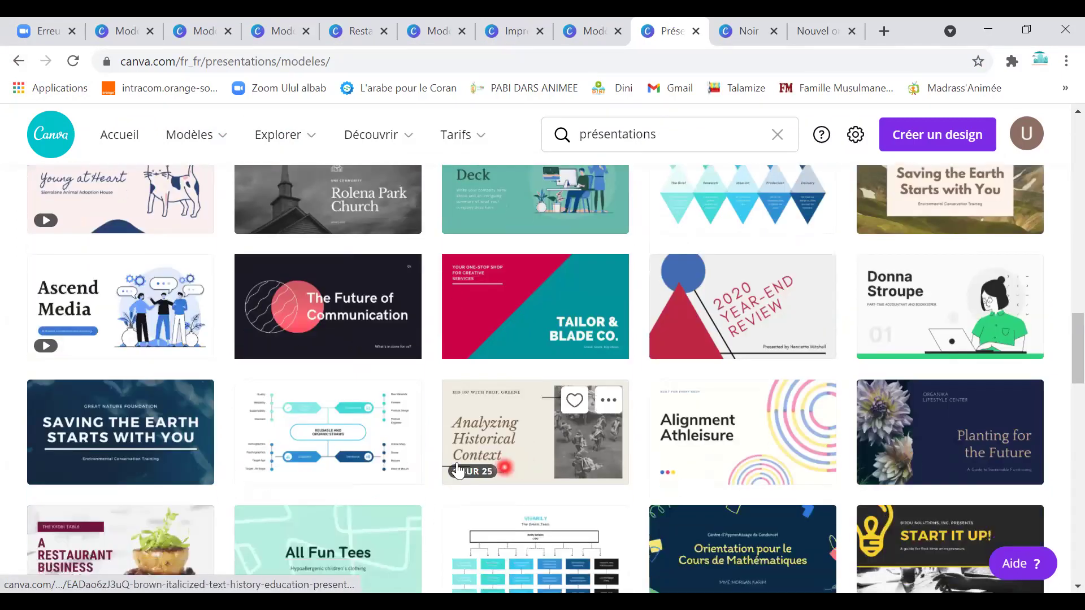
{"action": "left_click", "coordinate": [141, 326]}
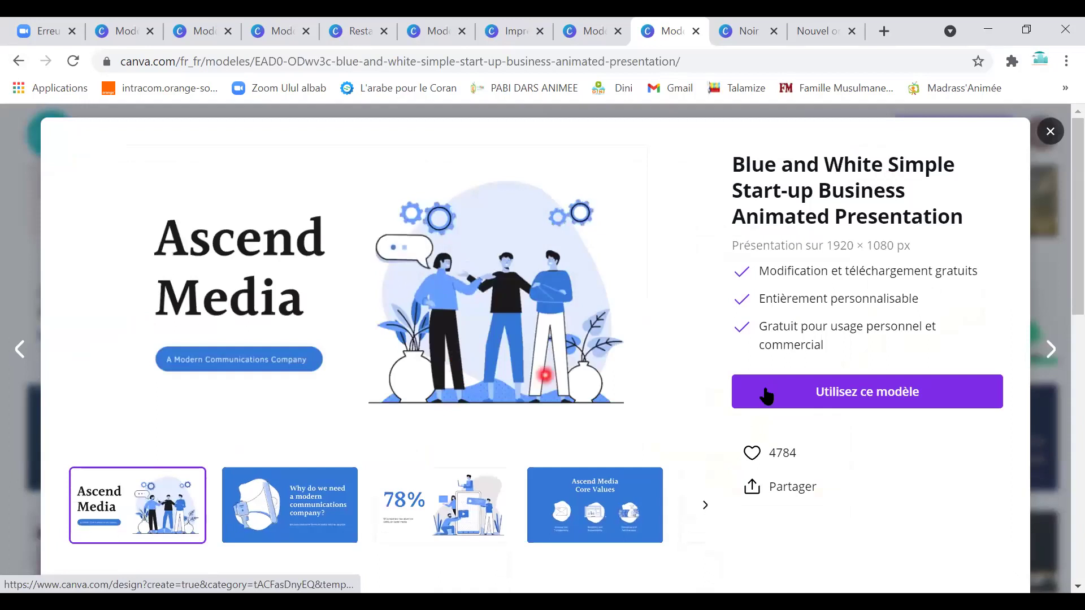
Start a design from the Ascend Media template and show slide 4, Core Values.
{"action": "left_click", "coordinate": [797, 407]}
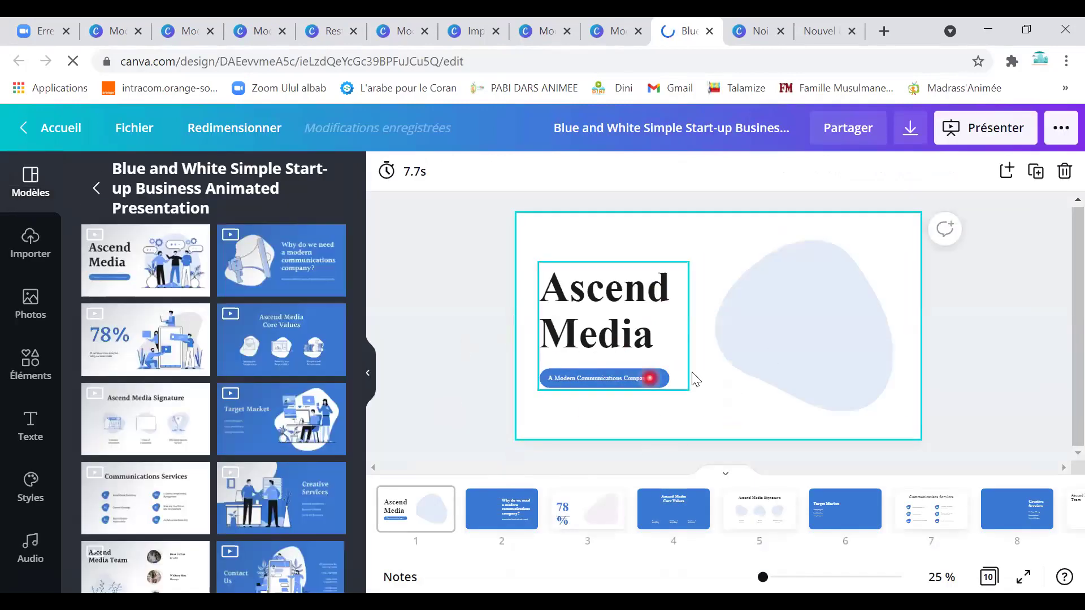
{"action": "scroll", "coordinate": [251, 452], "scroll_direction": "down", "scroll_amount": 1}
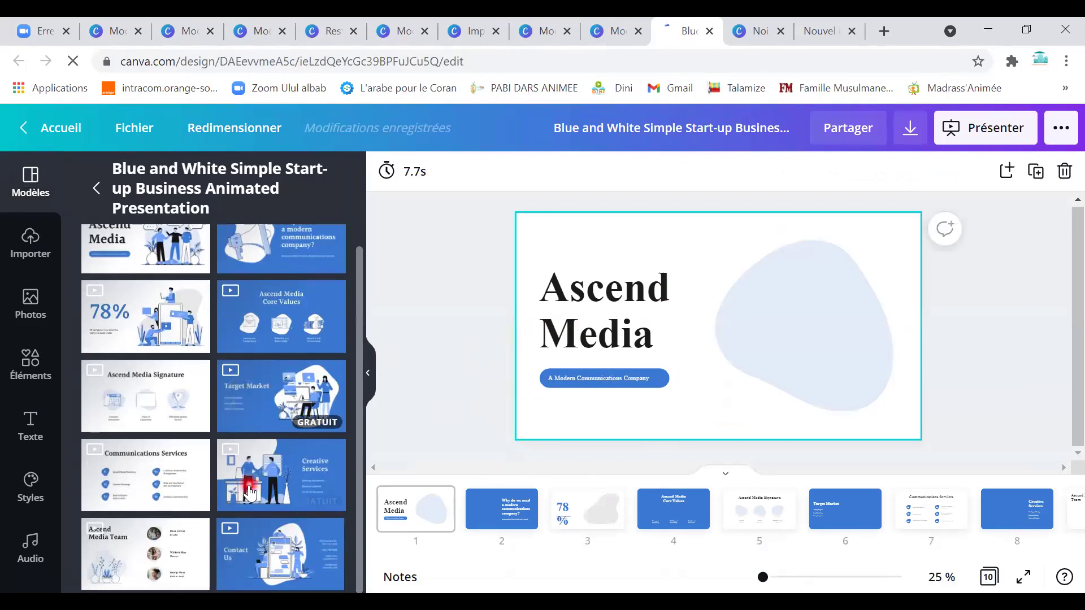
{"action": "left_click", "coordinate": [594, 509]}
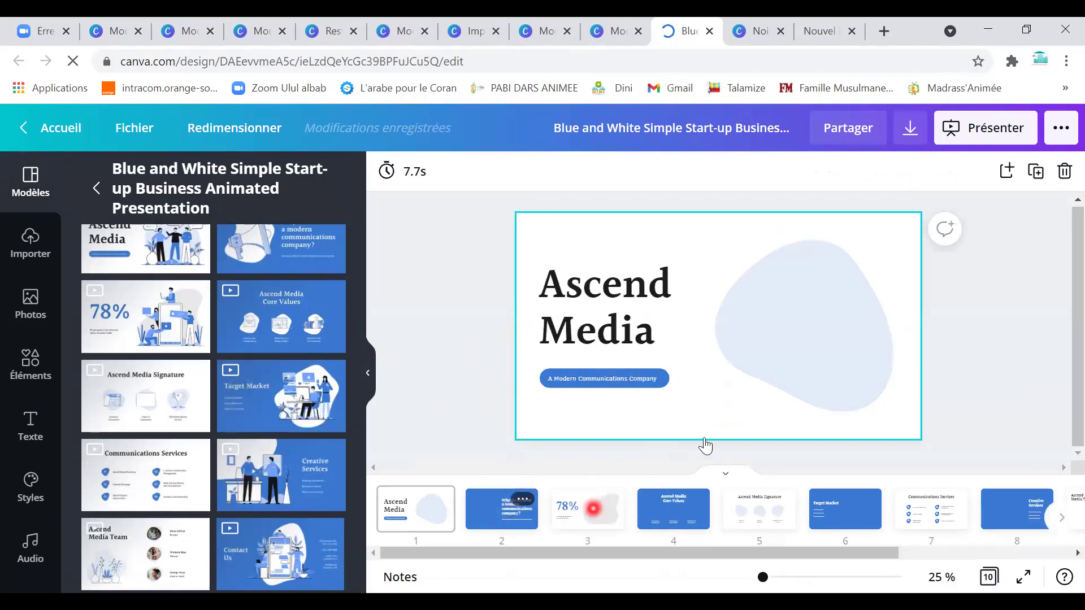
{"action": "left_click", "coordinate": [685, 510]}
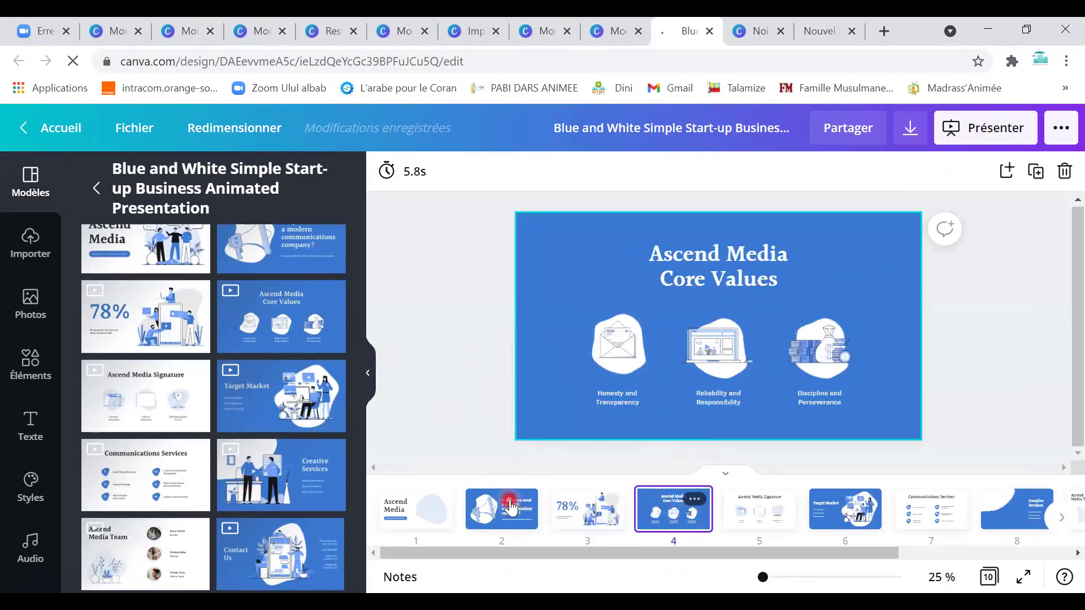
{"action": "left_click", "coordinate": [501, 508]}
{"action": "left_click", "coordinate": [699, 524]}
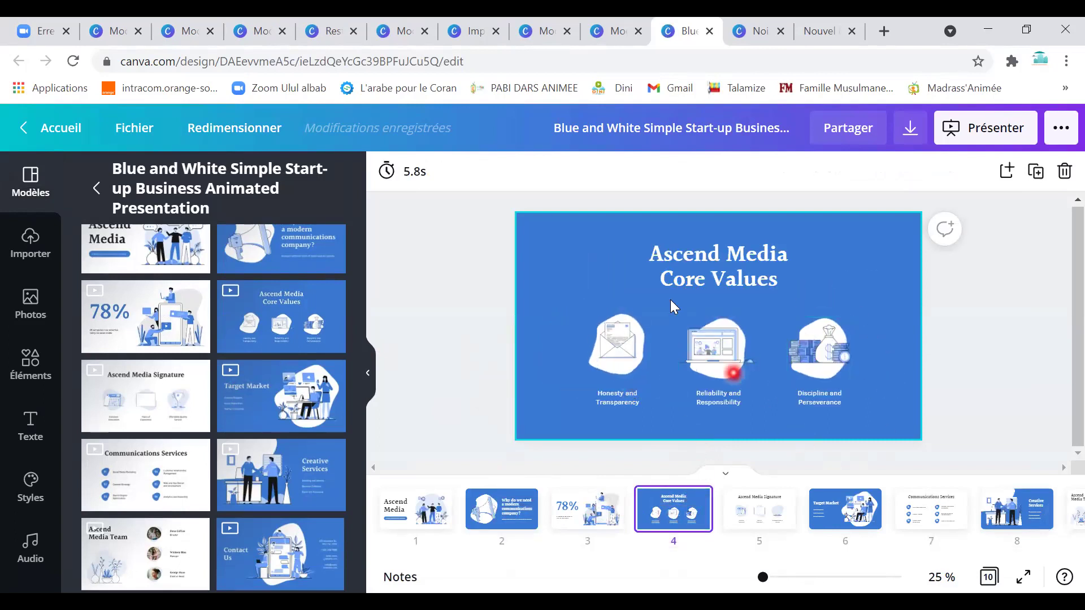
Retitle the Core Values slide ULUL ALBAB and make its background teal.
{"action": "double_click", "coordinate": [702, 258]}
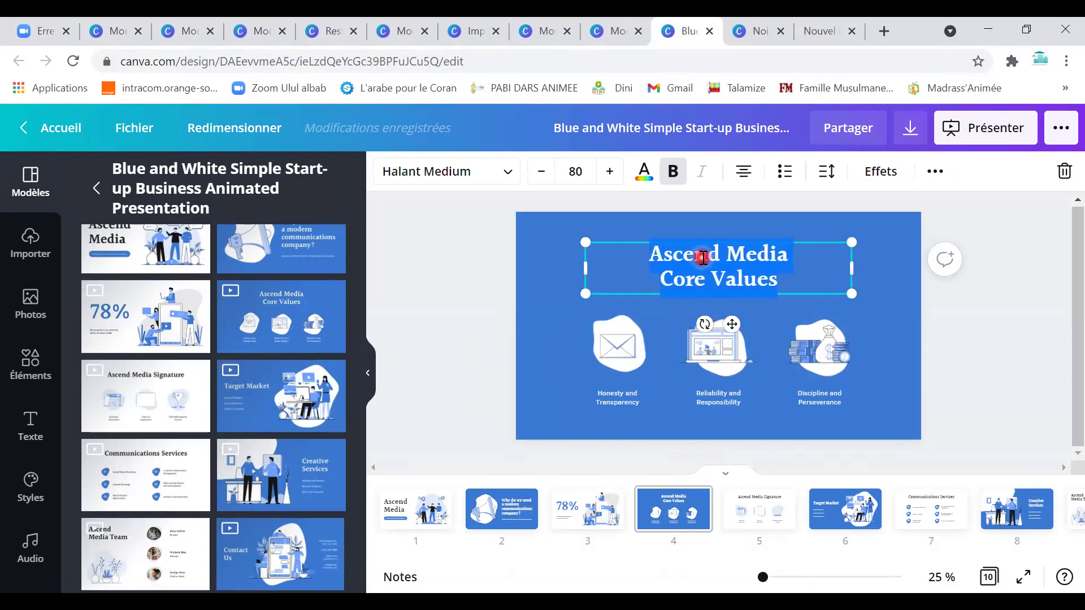
{"action": "type", "text": "ULUL"}
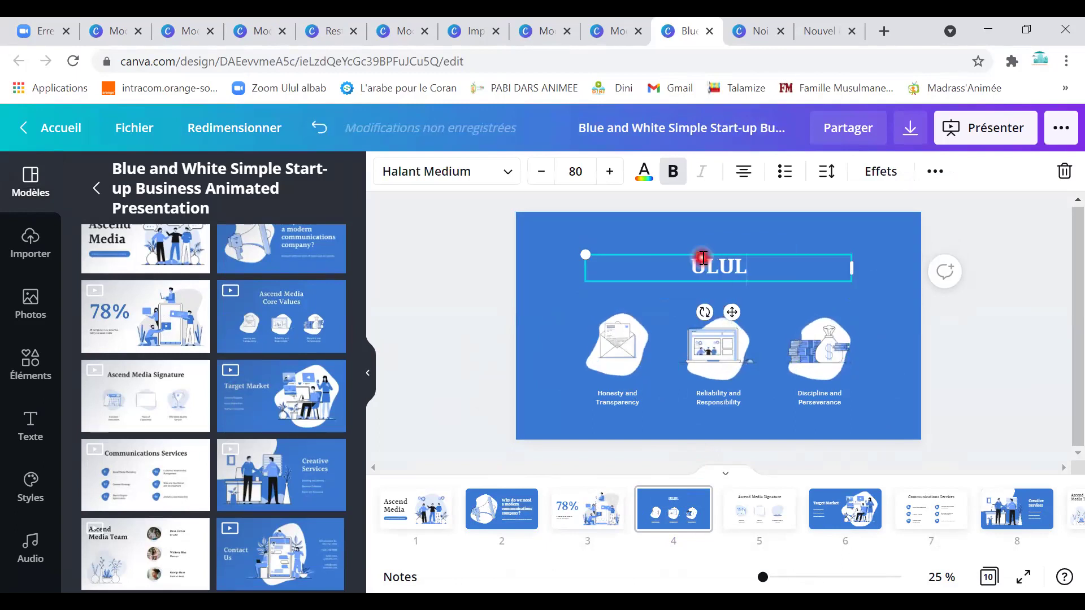
{"action": "type", "text": " ALBAB"}
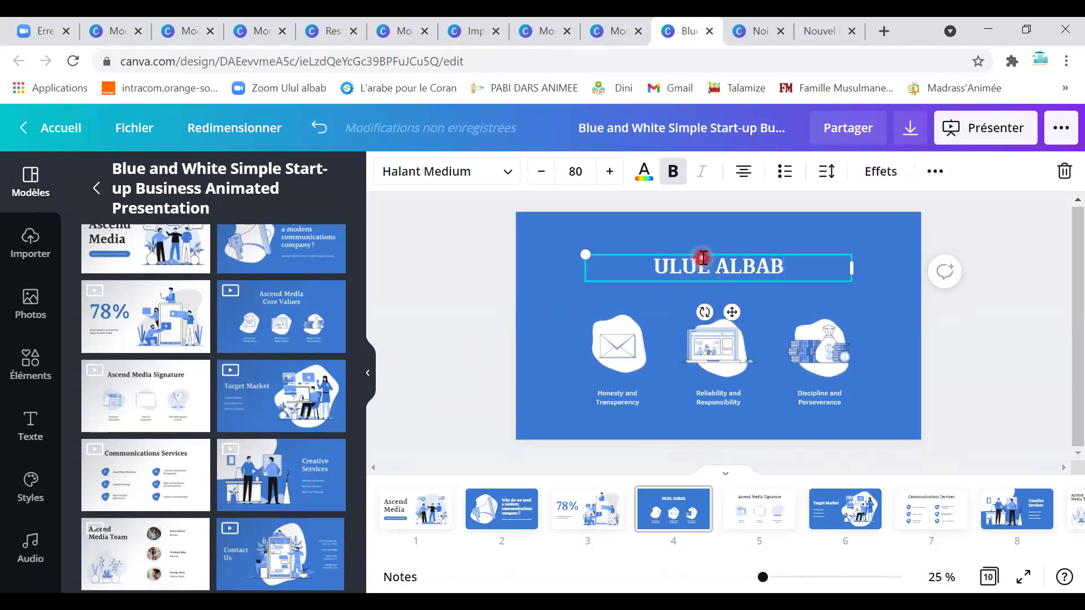
{"action": "left_click", "coordinate": [585, 231]}
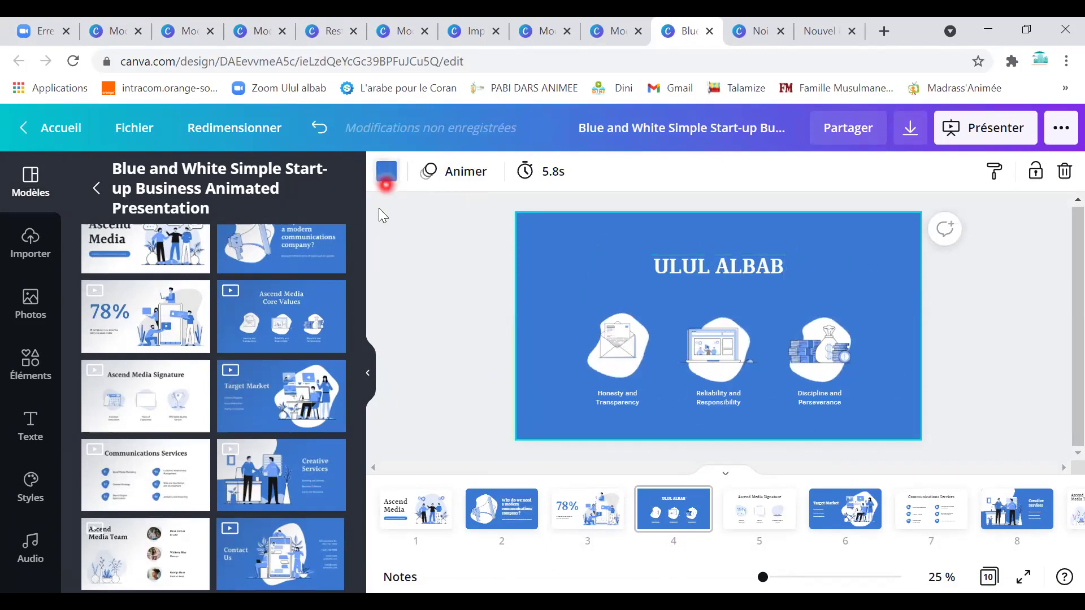
{"action": "left_click", "coordinate": [386, 171]}
{"action": "left_click", "coordinate": [144, 530]}
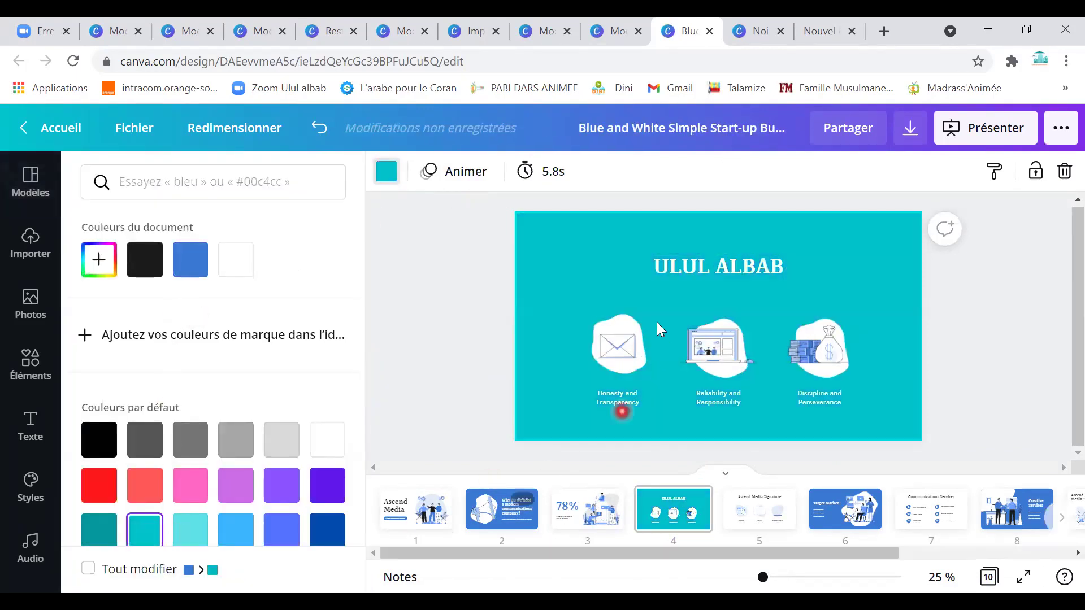
Relabel the three icon captions MAIL, INFLOINE and XYZ.
{"action": "left_click", "coordinate": [620, 400]}
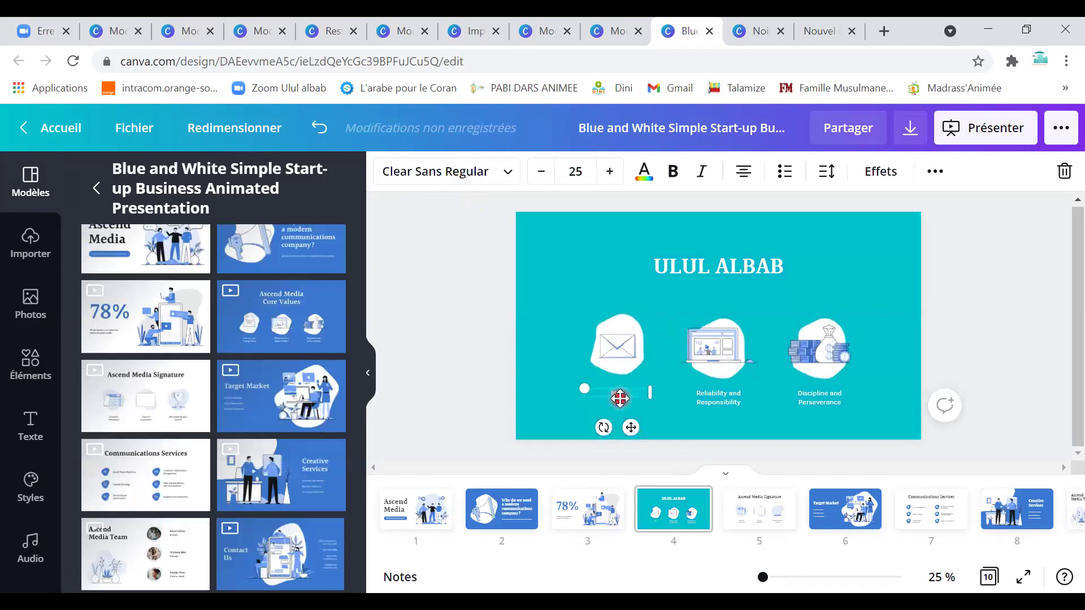
{"action": "double_click", "coordinate": [706, 392]}
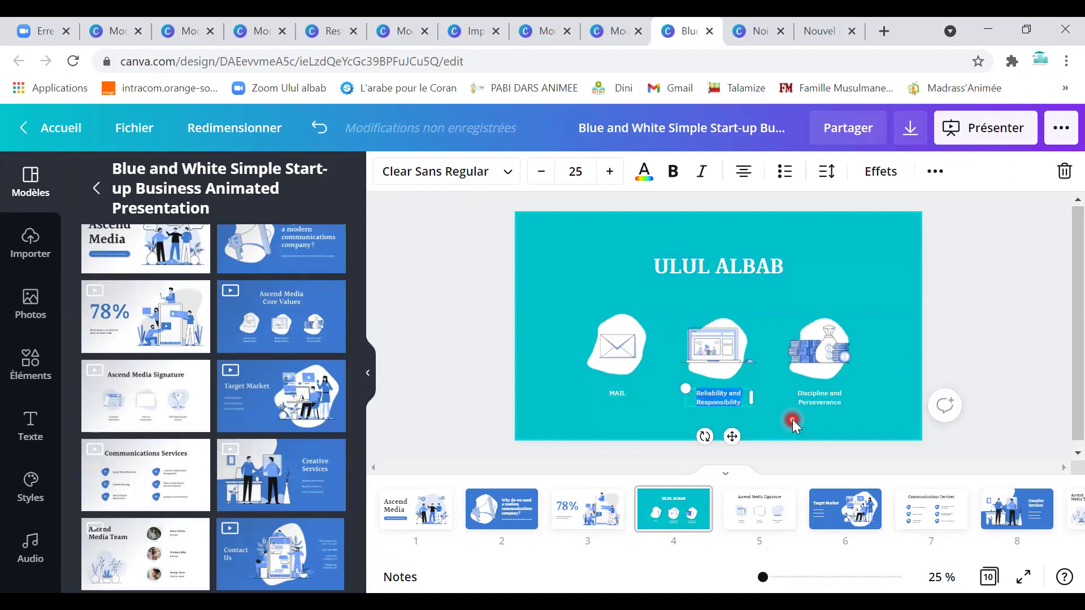
{"action": "key", "text": "BackSpace"}
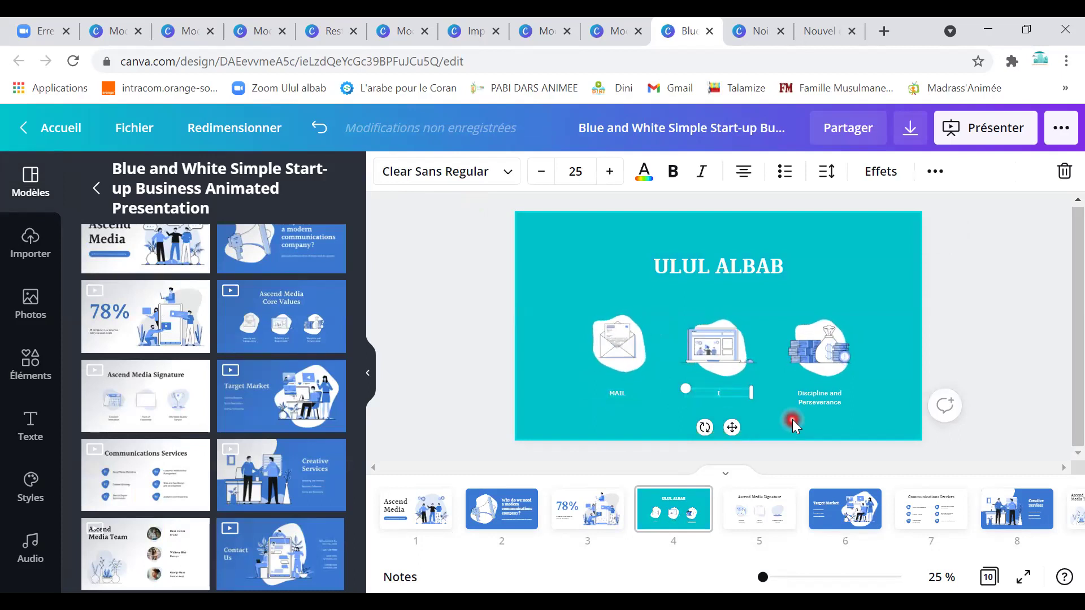
{"action": "type", "text": "INFLOINE"}
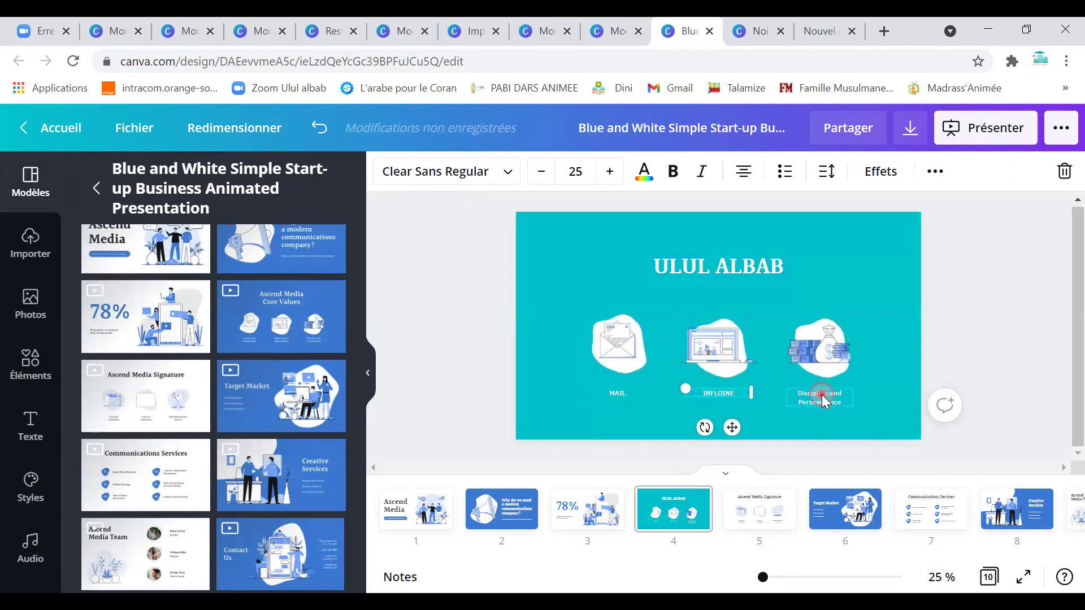
{"action": "double_click", "coordinate": [822, 395]}
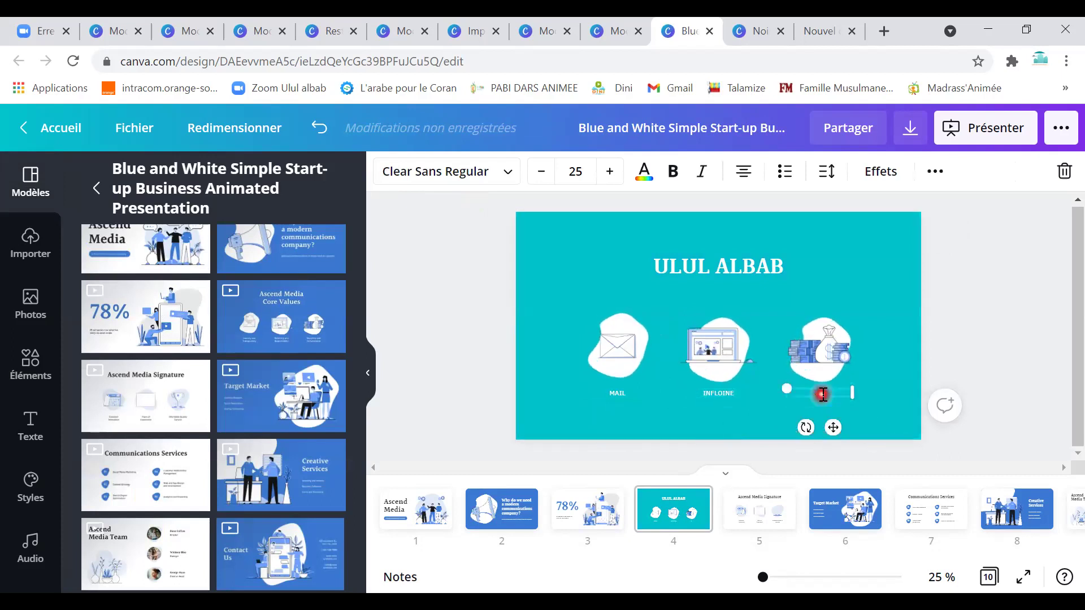
{"action": "type", "text": "XYZ"}
{"action": "left_click", "coordinate": [832, 280]}
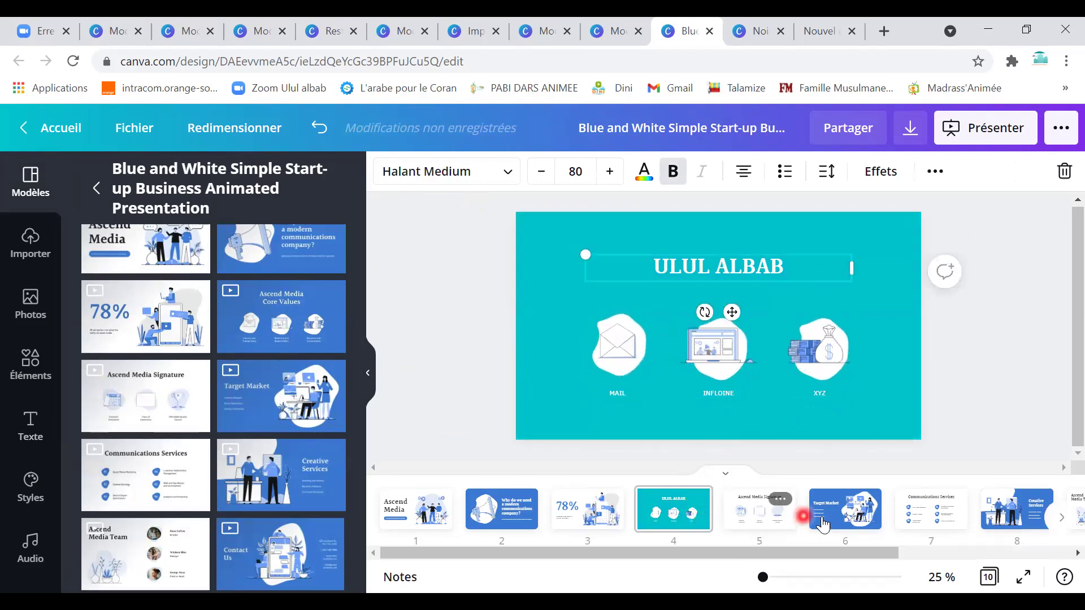
Move the teal slide to position 2 and make the cover illustration's backdrop pink.
{"action": "left_click_drag", "start_coordinate": [704, 525], "coordinate": [477, 511]}
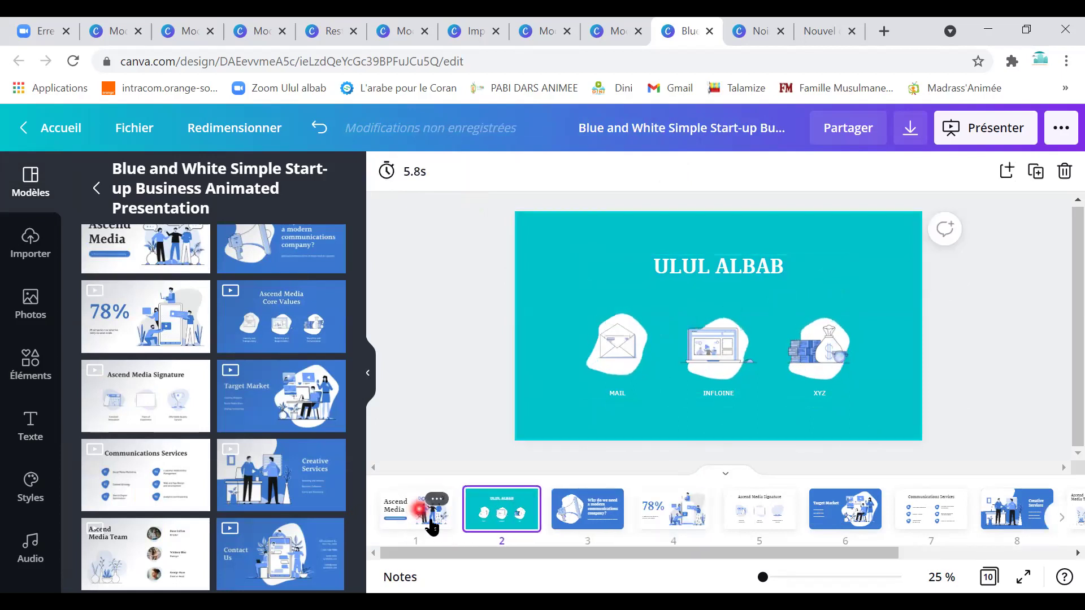
{"action": "left_click", "coordinate": [440, 518]}
{"action": "left_click", "coordinate": [837, 344]}
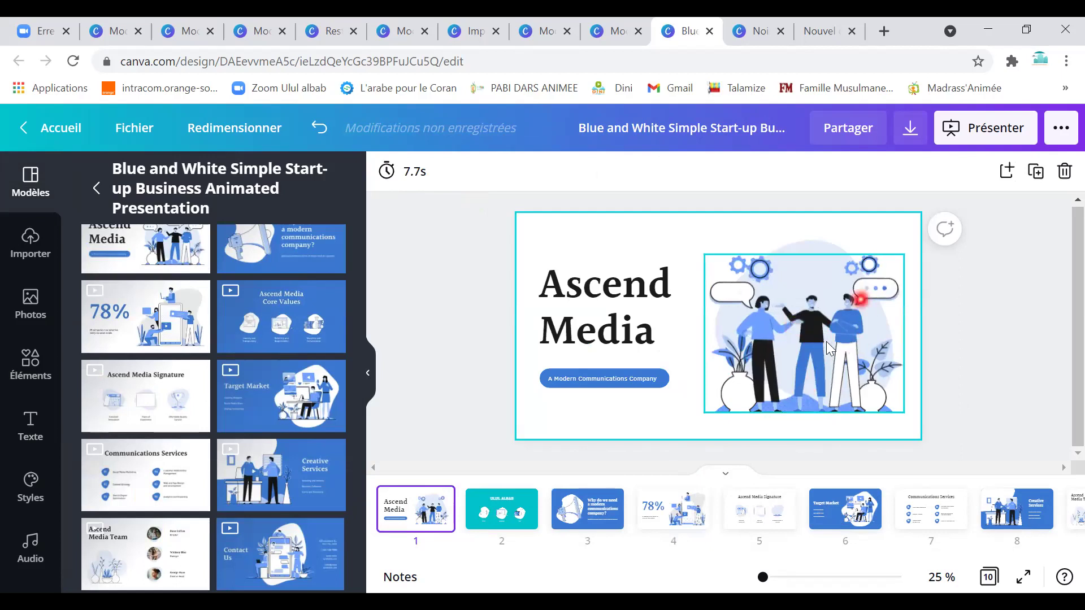
{"action": "left_click", "coordinate": [808, 331]}
{"action": "left_click", "coordinate": [769, 314]}
{"action": "left_click", "coordinate": [645, 380]}
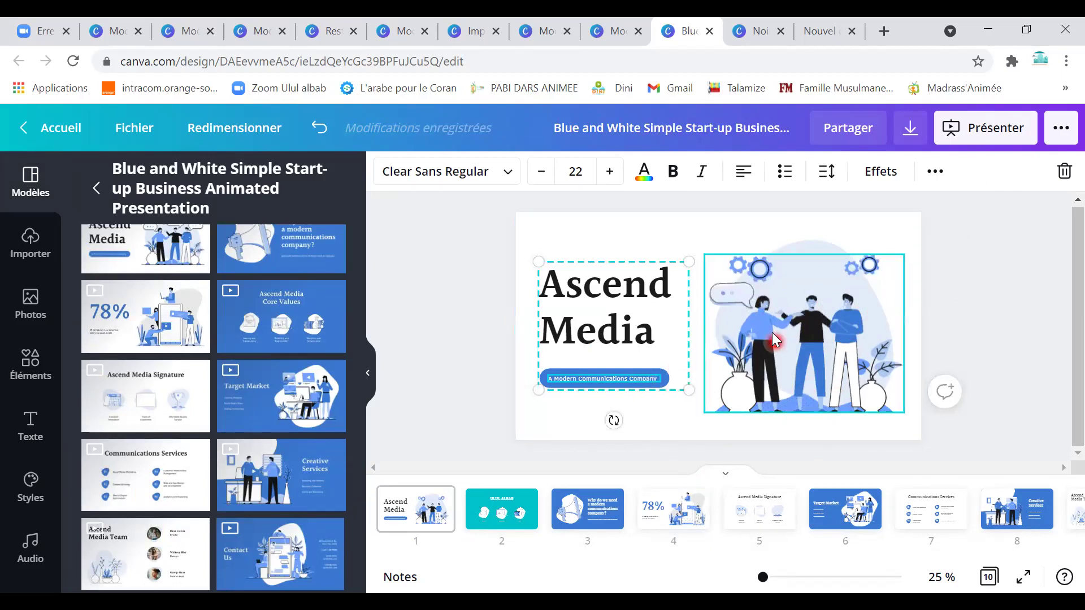
{"action": "left_click", "coordinate": [830, 325]}
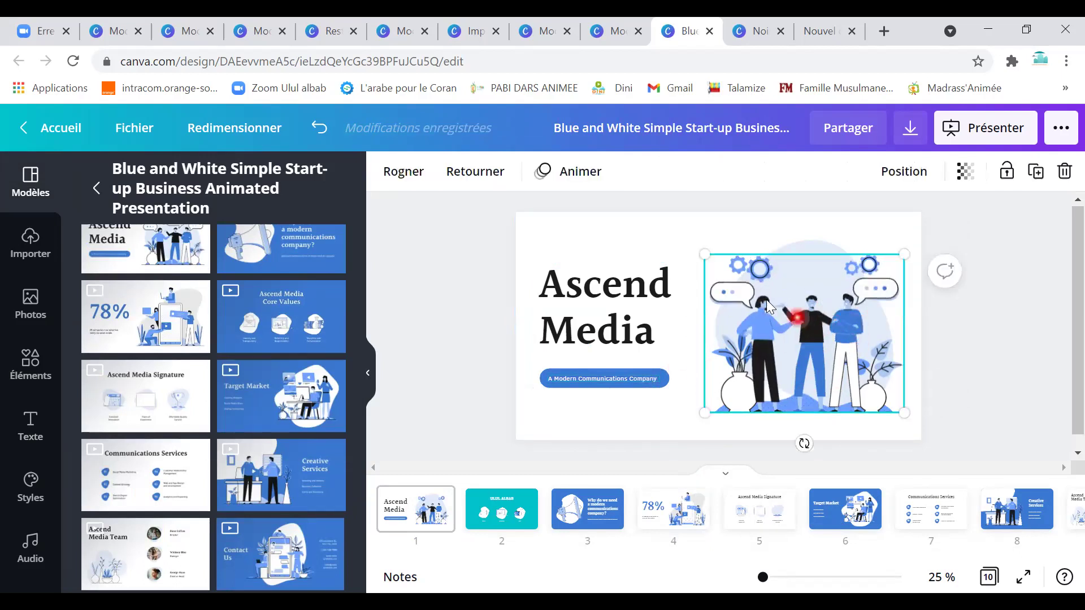
{"action": "left_click", "coordinate": [797, 252]}
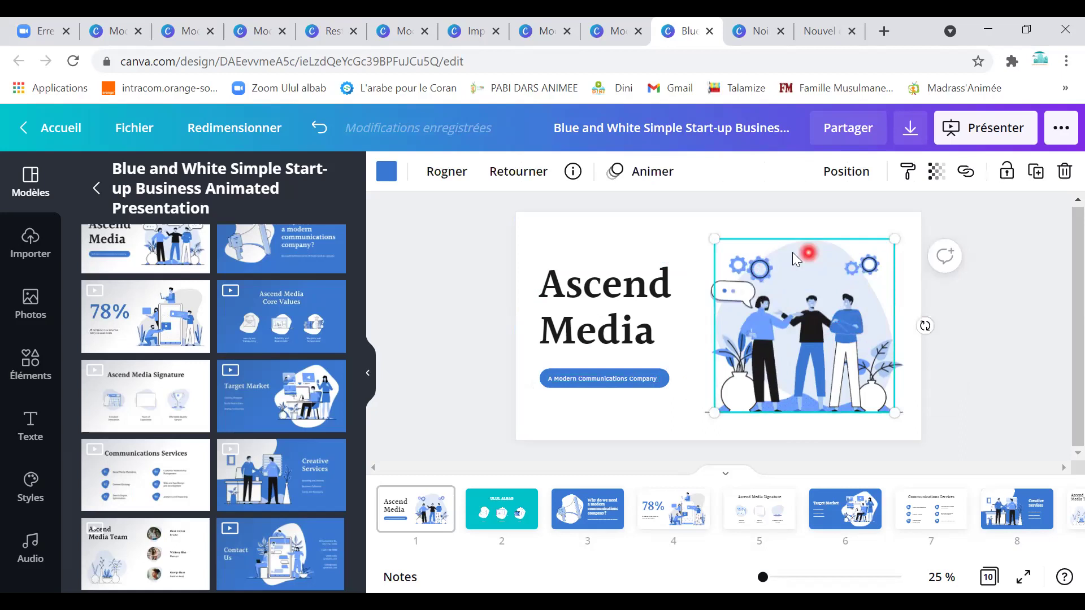
{"action": "left_click", "coordinate": [386, 174]}
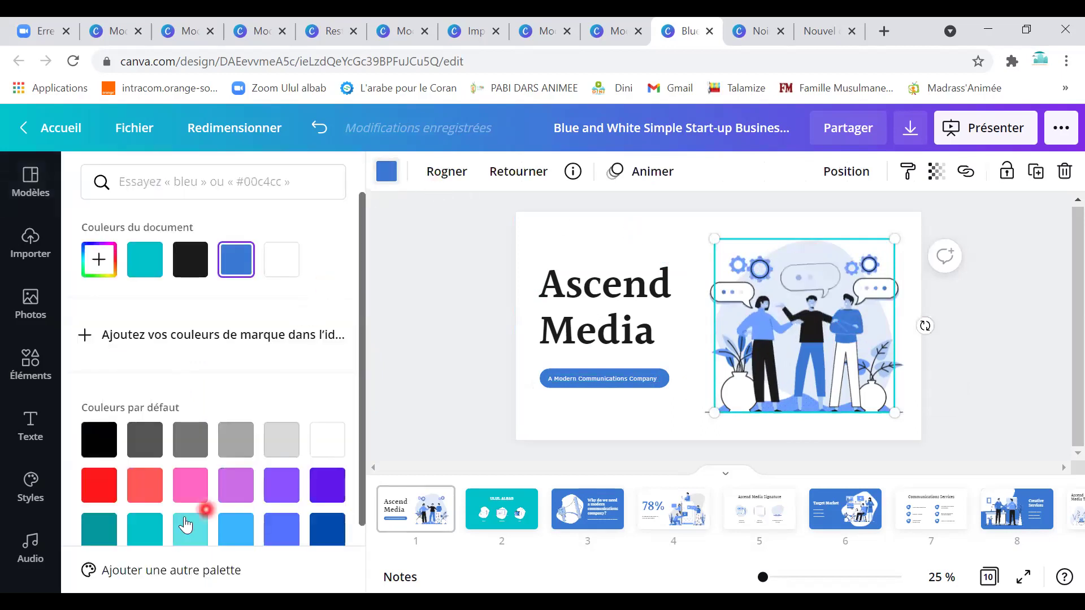
{"action": "left_click", "coordinate": [145, 530]}
{"action": "left_click", "coordinate": [145, 493]}
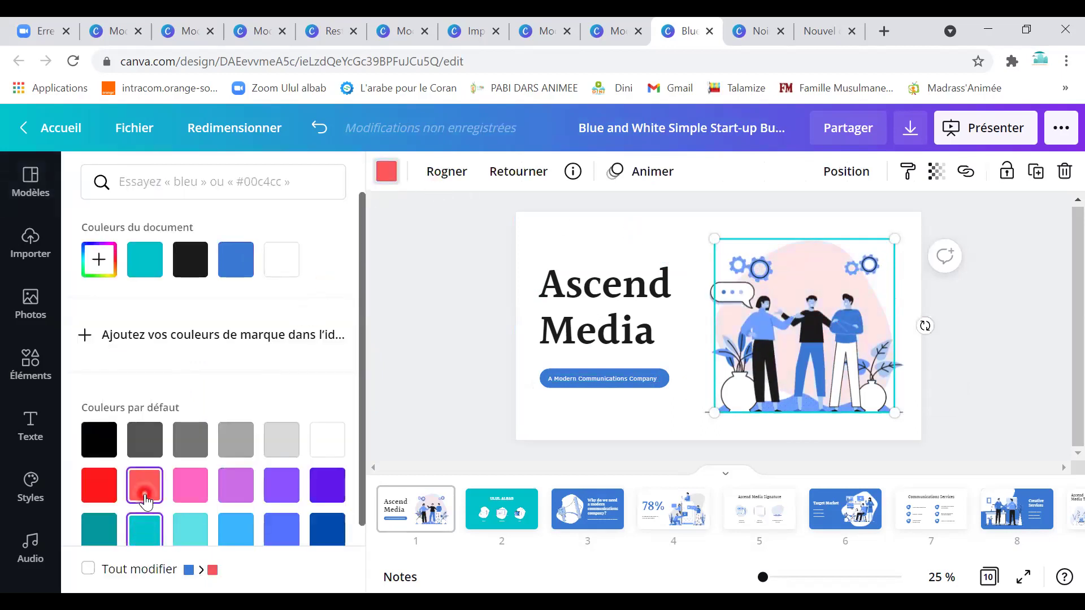
{"action": "left_click", "coordinate": [106, 490]}
Make the Ascend Media title text light cyan.
{"action": "left_click", "coordinate": [593, 331]}
{"action": "left_click", "coordinate": [630, 330]}
{"action": "left_click", "coordinate": [646, 165]}
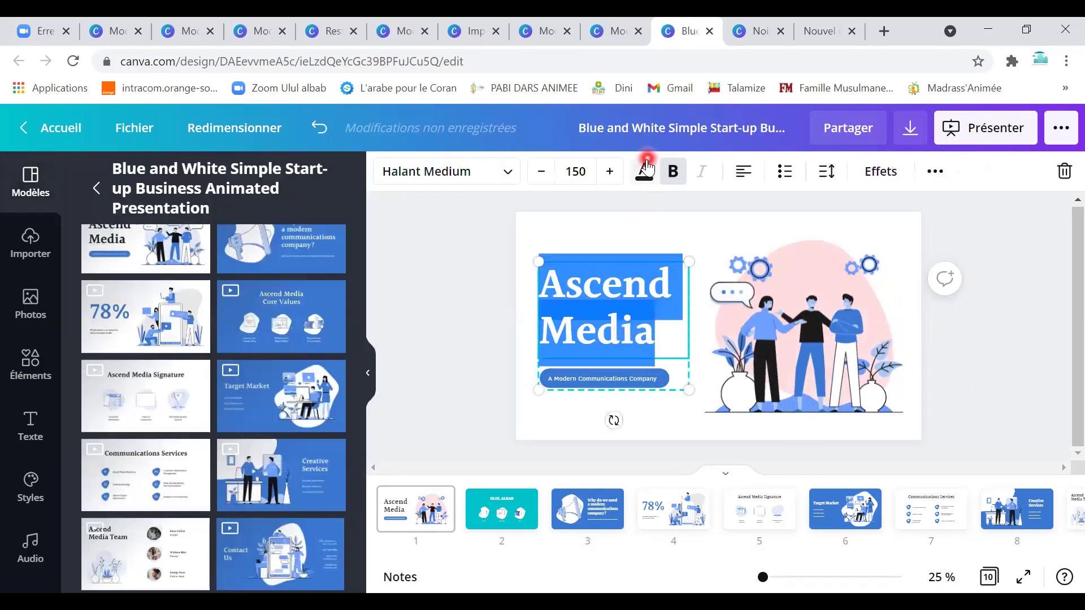
{"action": "left_click", "coordinate": [233, 261]}
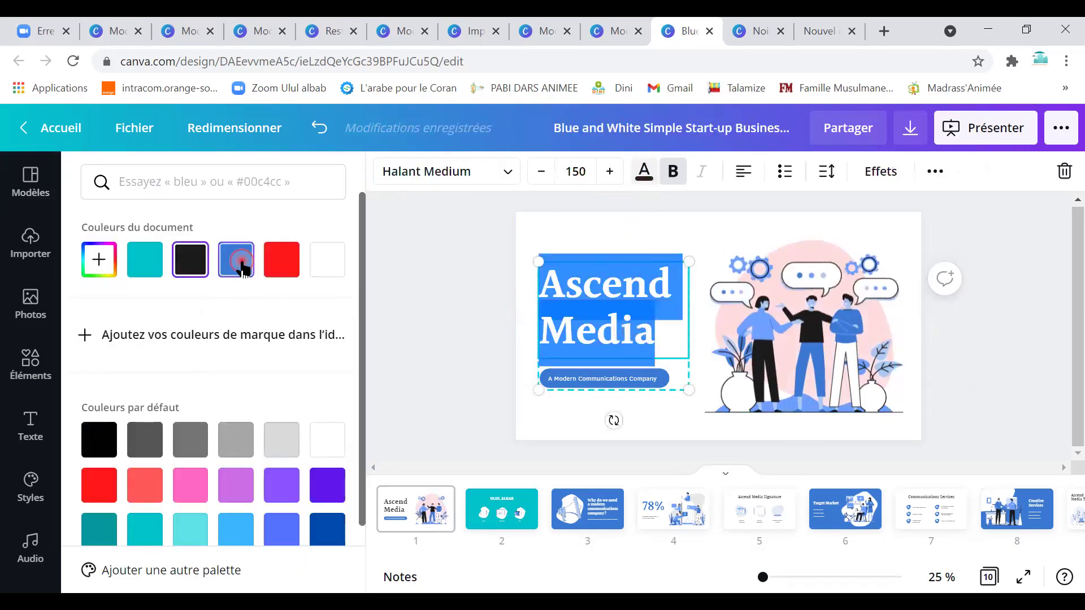
{"action": "left_click", "coordinate": [190, 529]}
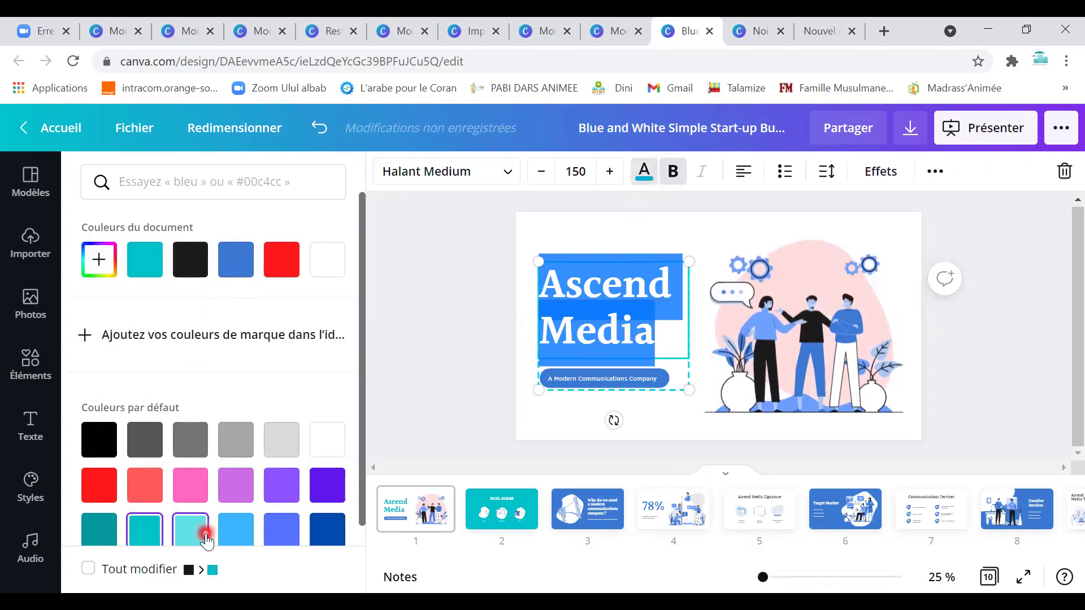
{"action": "left_click", "coordinate": [681, 405]}
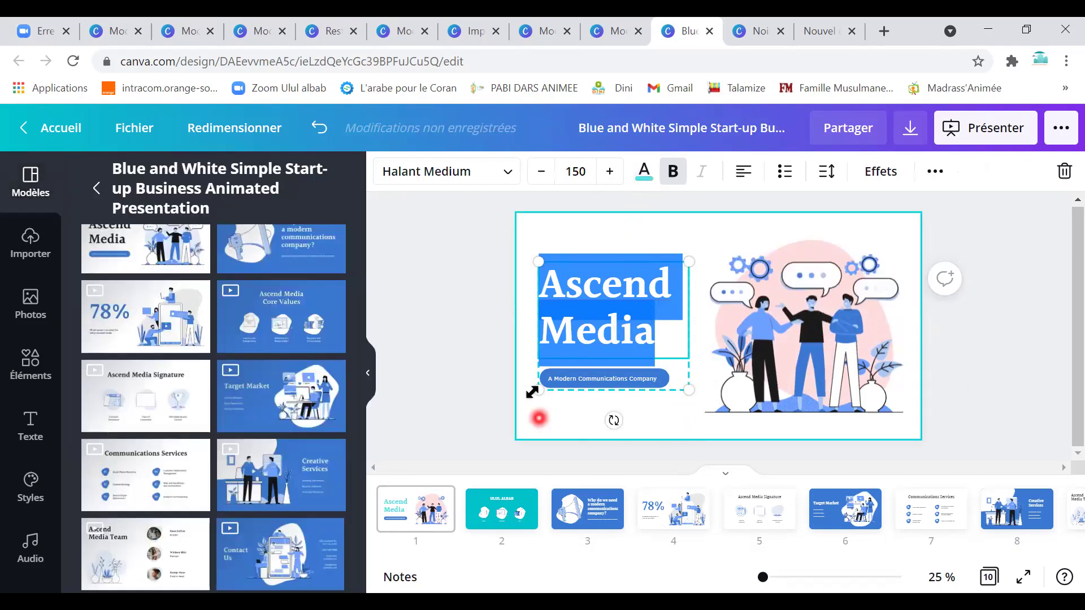
{"action": "left_click", "coordinate": [652, 430]}
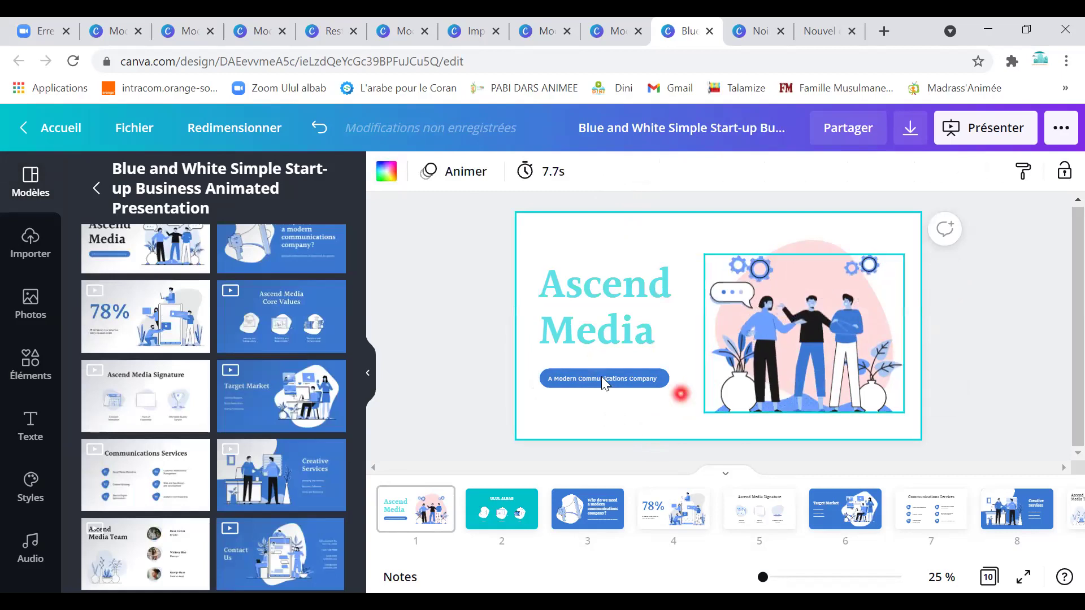
Make the subtitle pill cyan and move the people illustration up slightly.
{"action": "left_click", "coordinate": [574, 387]}
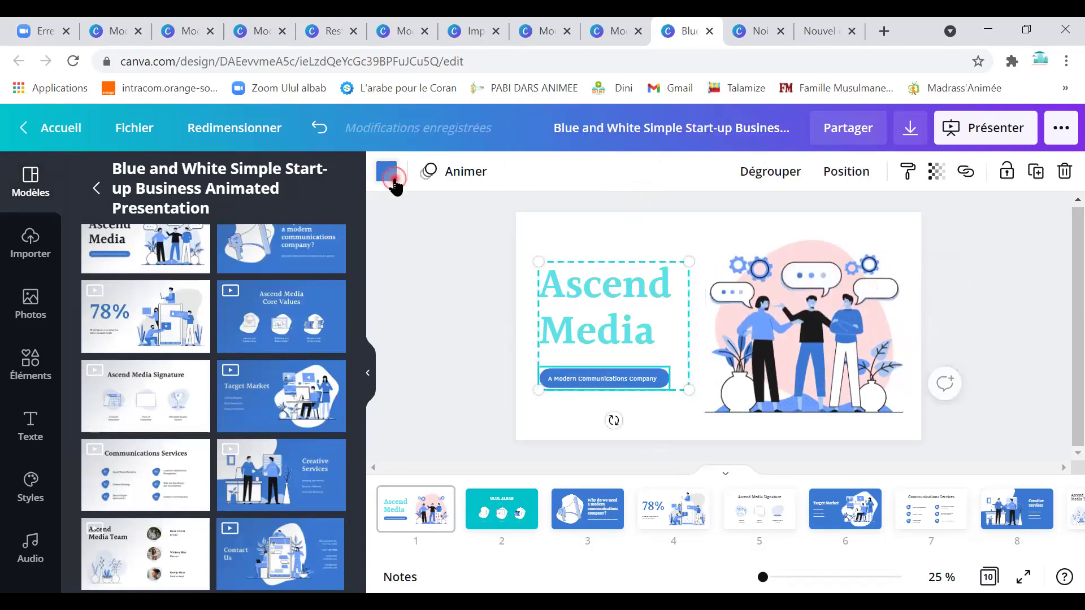
{"action": "left_click", "coordinate": [387, 172]}
{"action": "left_click", "coordinate": [282, 263]}
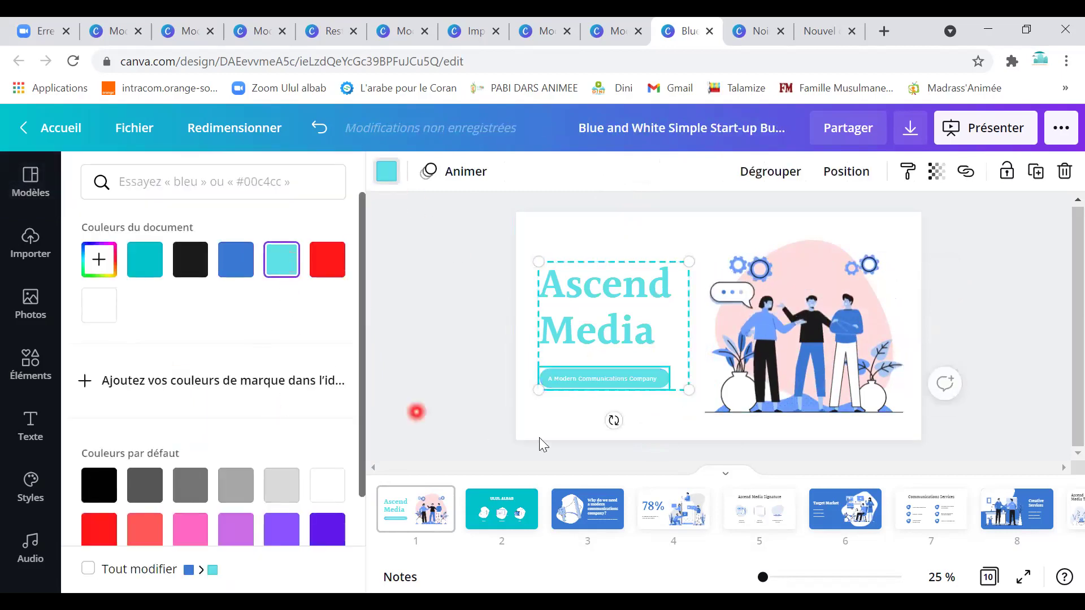
{"action": "left_click", "coordinate": [776, 433]}
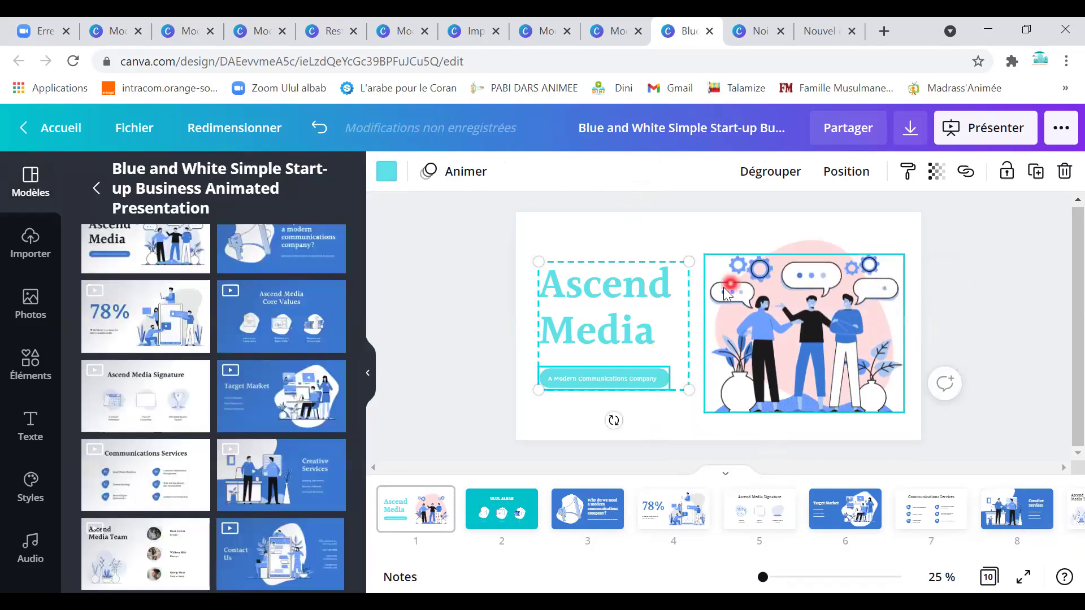
{"action": "left_click", "coordinate": [766, 275]}
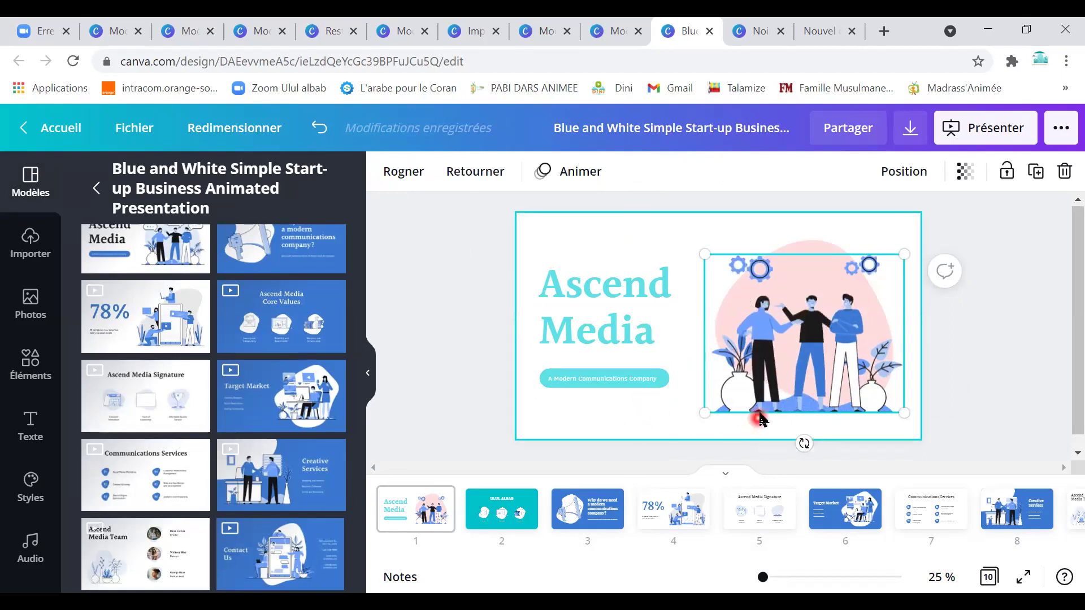
{"action": "left_click_drag", "start_coordinate": [754, 426], "coordinate": [766, 395]}
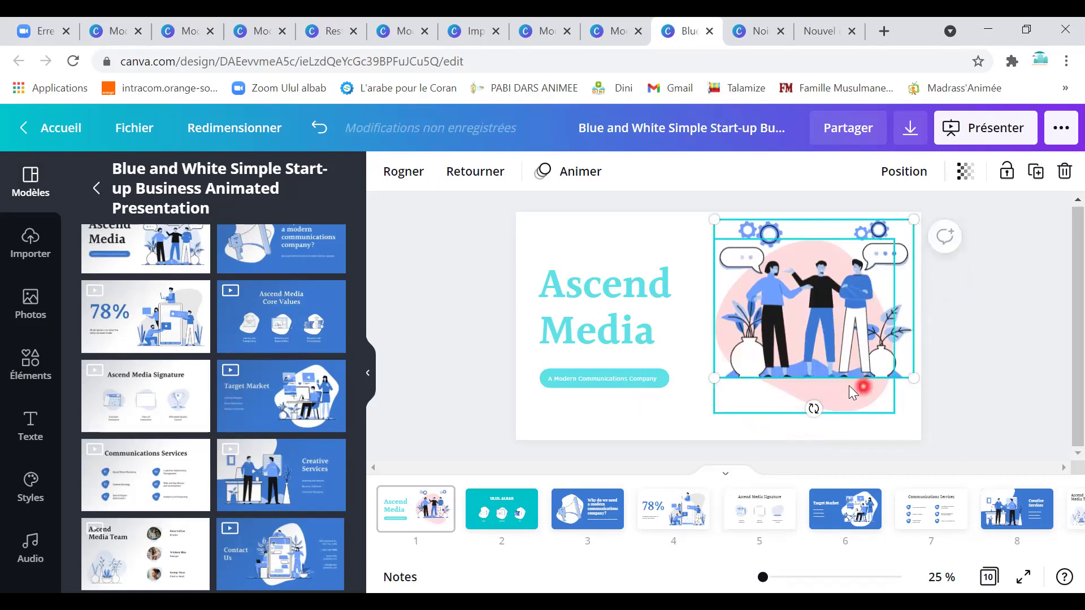
Reposition the team illustration on the title slide and delete its pink blob.
{"action": "left_click", "coordinate": [619, 523]}
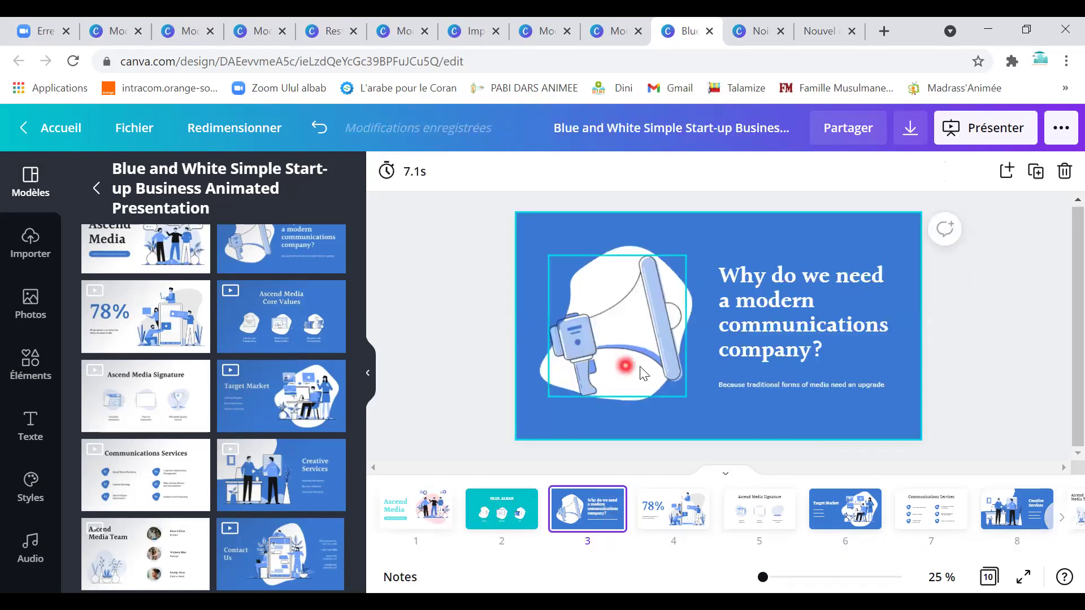
{"action": "left_click", "coordinate": [430, 517]}
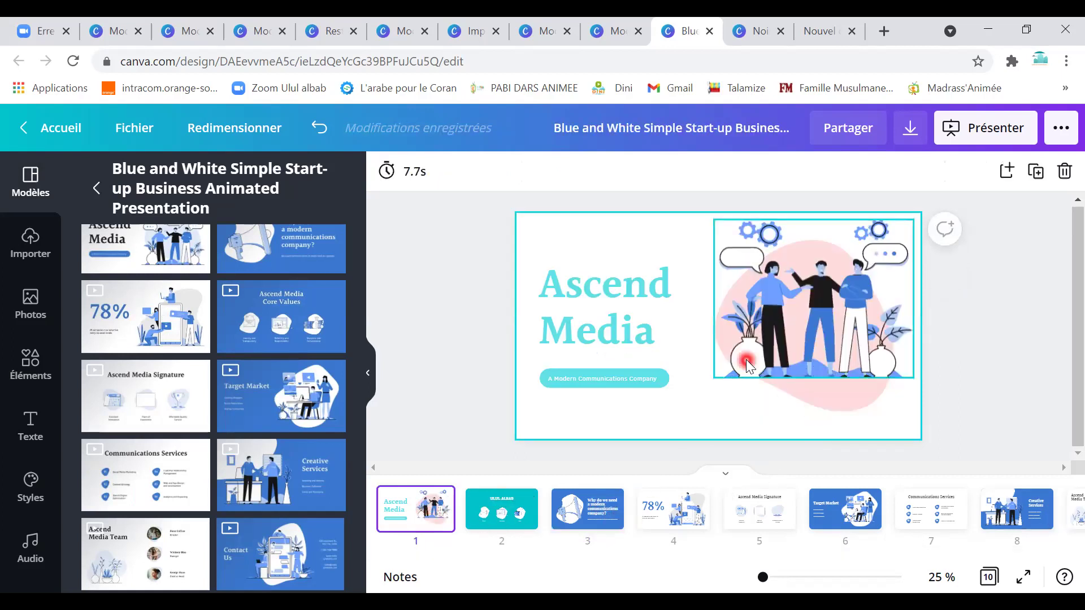
{"action": "left_click", "coordinate": [749, 356]}
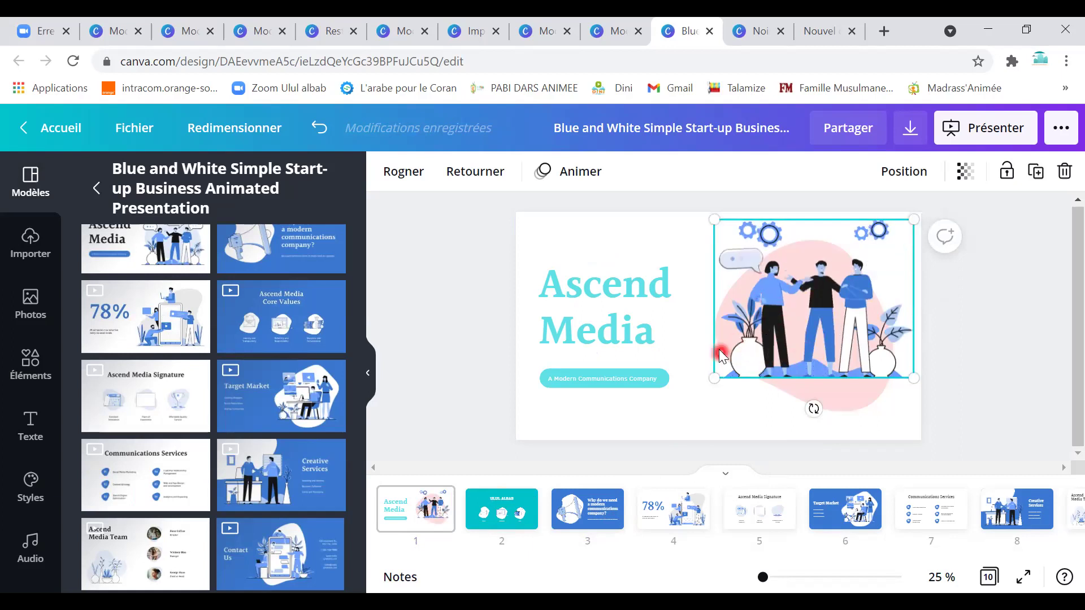
{"action": "left_click_drag", "start_coordinate": [713, 363], "coordinate": [686, 342]}
{"action": "left_click", "coordinate": [847, 392]}
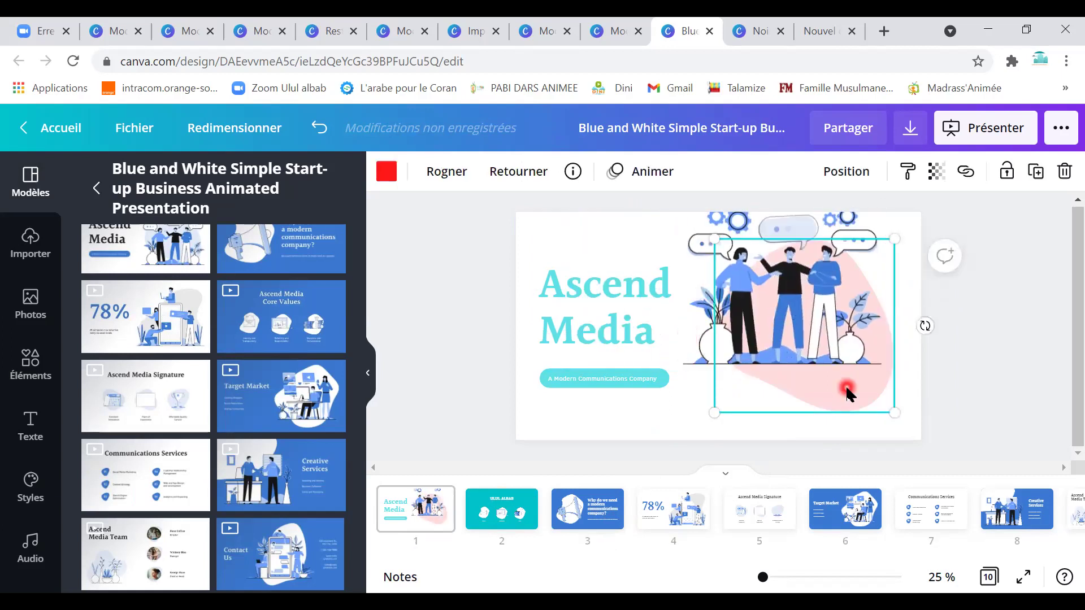
{"action": "key", "text": "Delete"}
{"action": "left_click", "coordinate": [844, 398]}
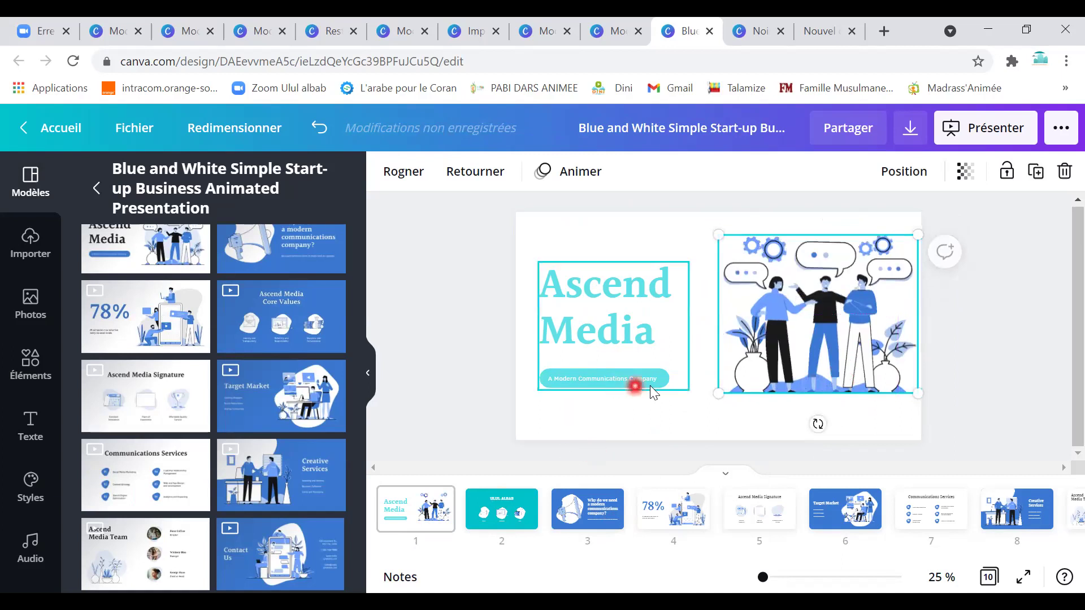
{"action": "left_click", "coordinate": [586, 524]}
Make the megaphone slide's background pink and move it to the end of the deck.
{"action": "left_click", "coordinate": [640, 311]}
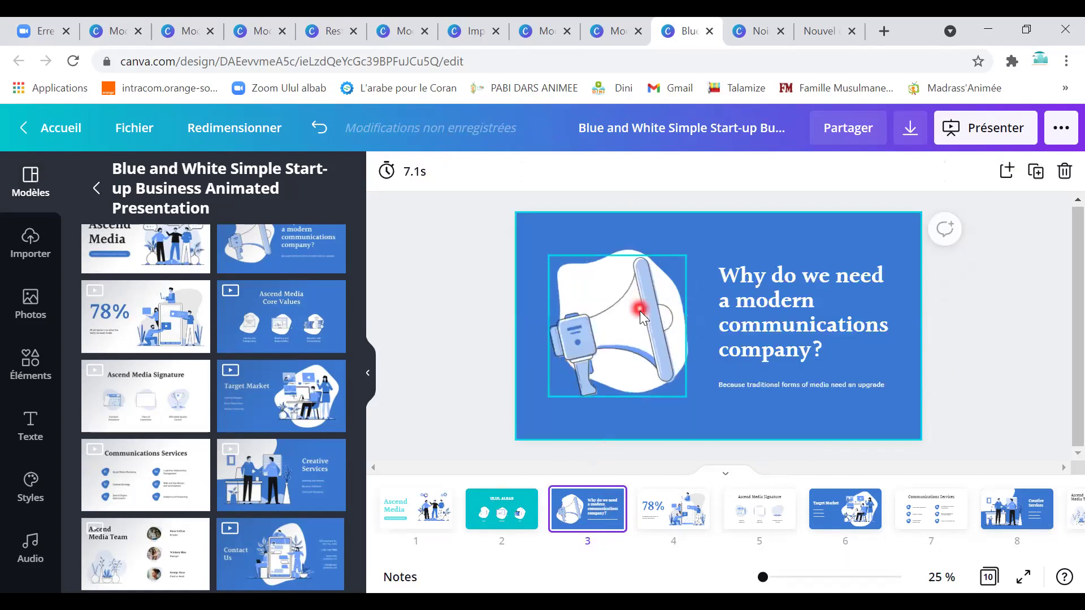
{"action": "left_click", "coordinate": [759, 237]}
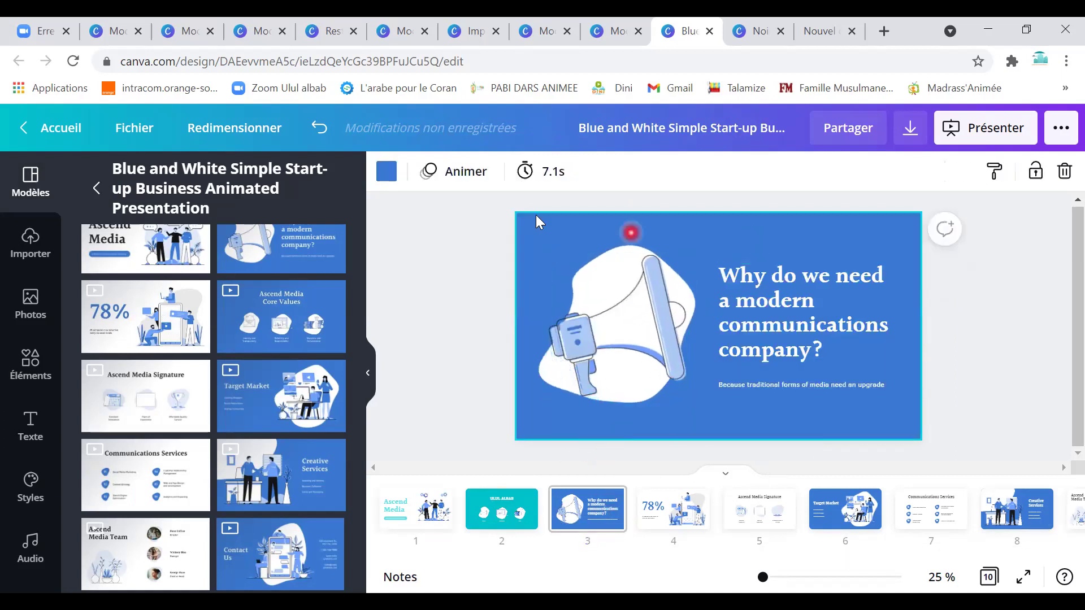
{"action": "left_click", "coordinate": [386, 172]}
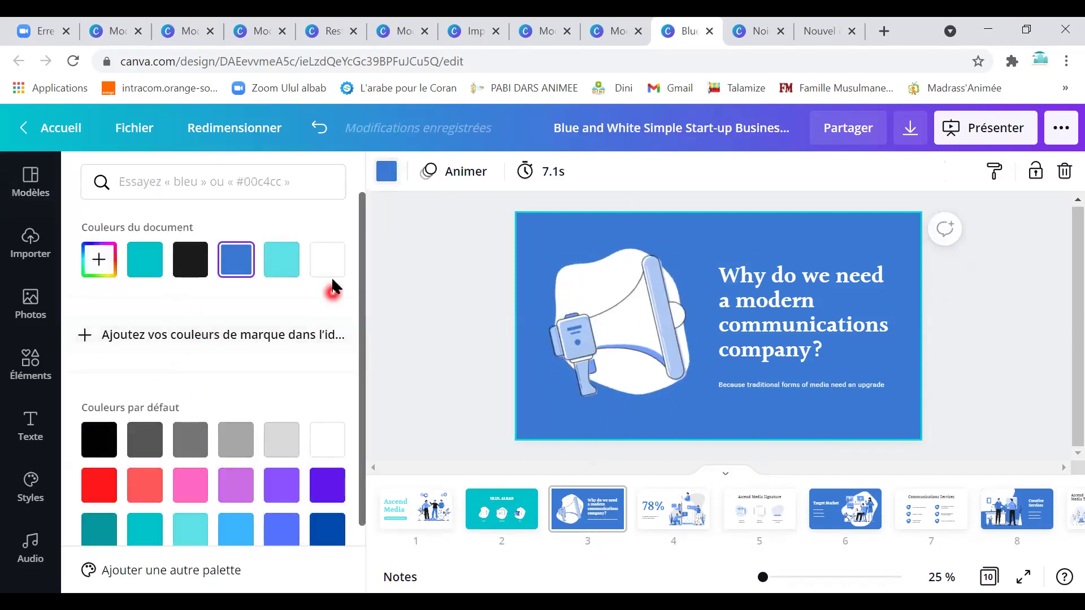
{"action": "left_click", "coordinate": [333, 271]}
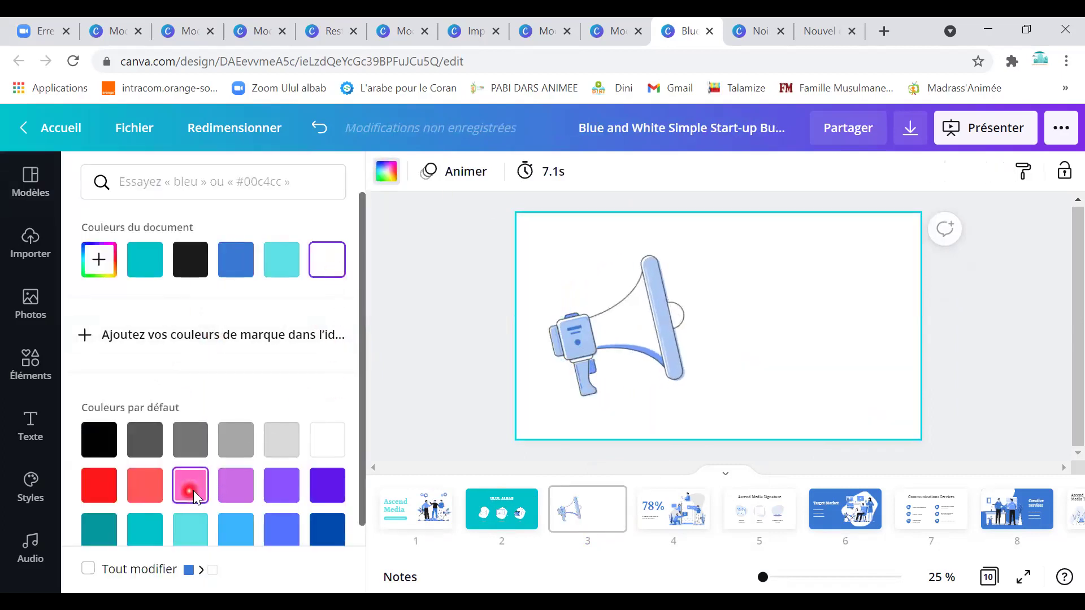
{"action": "left_click", "coordinate": [189, 485]}
{"action": "left_click", "coordinate": [600, 526]}
{"action": "left_click_drag", "start_coordinate": [600, 530], "coordinate": [982, 514]}
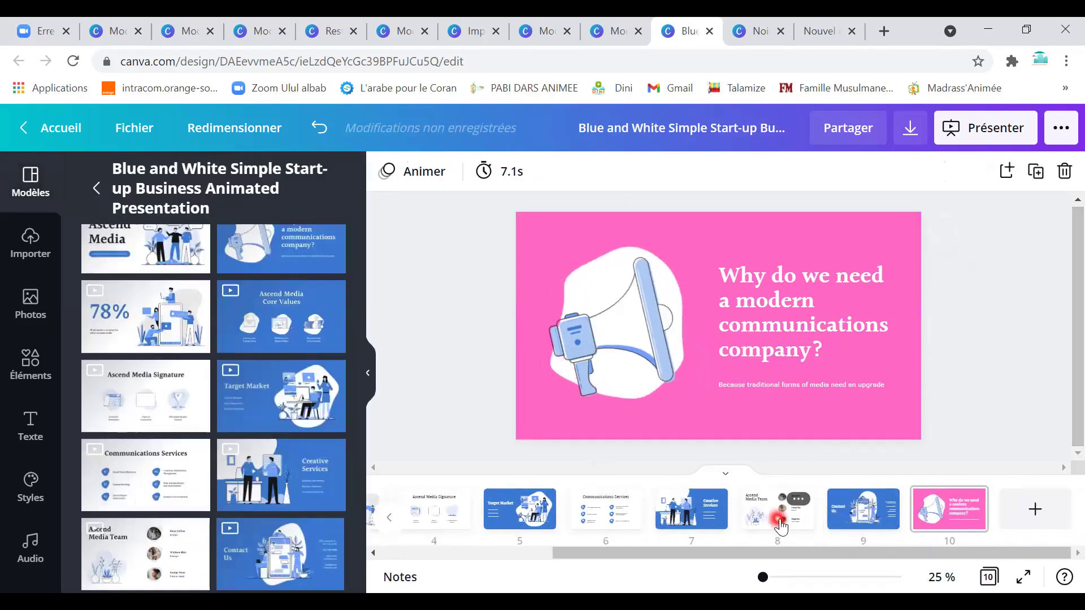
Delete the Ascend Media Team slide and duplicate the Creative Services slide.
{"action": "left_click", "coordinate": [771, 527]}
{"action": "right_click", "coordinate": [750, 508]}
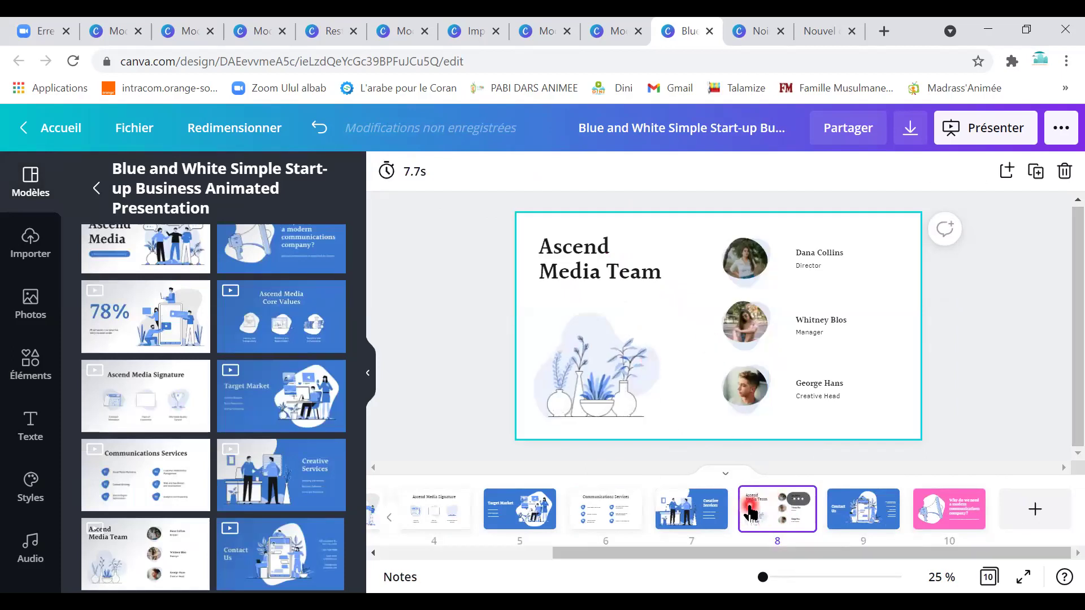
{"action": "left_click", "coordinate": [809, 443]}
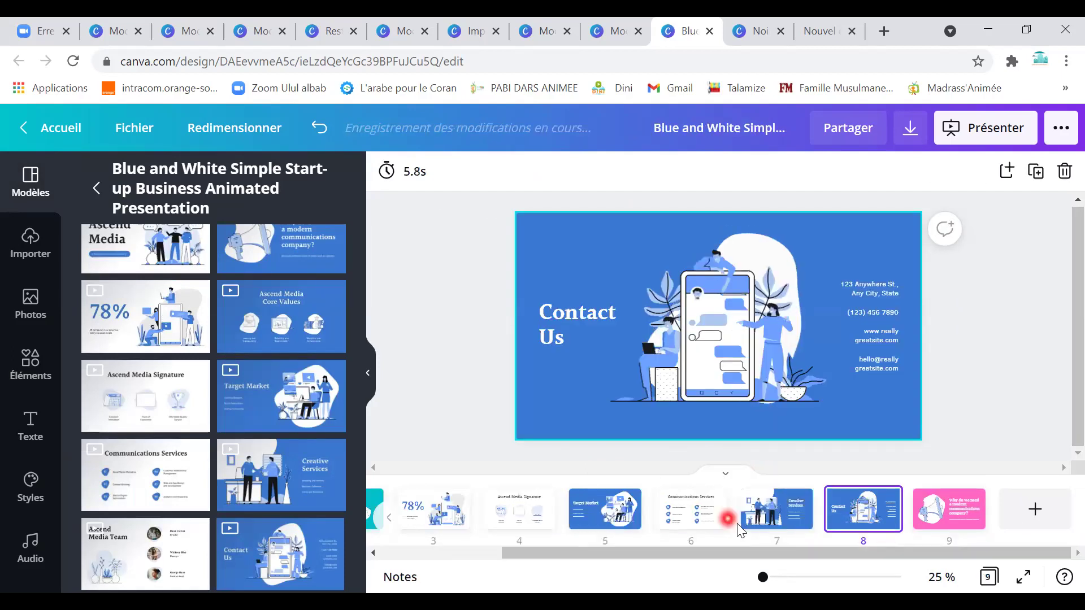
{"action": "left_click", "coordinate": [764, 523]}
{"action": "right_click", "coordinate": [773, 506]}
{"action": "left_click", "coordinate": [823, 413]}
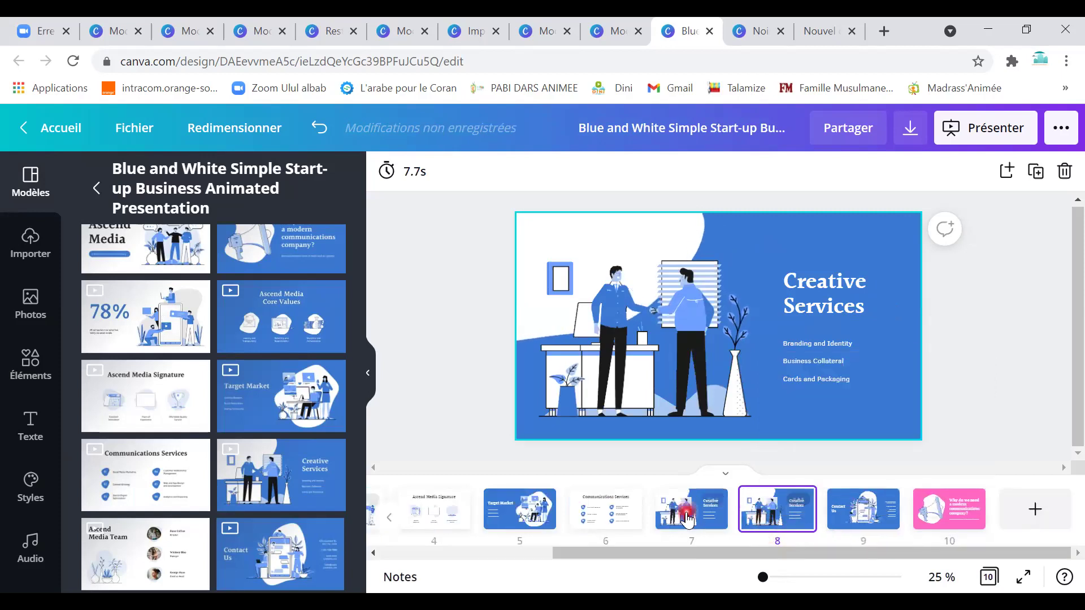
Give the Creative Services slide a pink background and its duplicate a black one.
{"action": "left_click", "coordinate": [772, 399]}
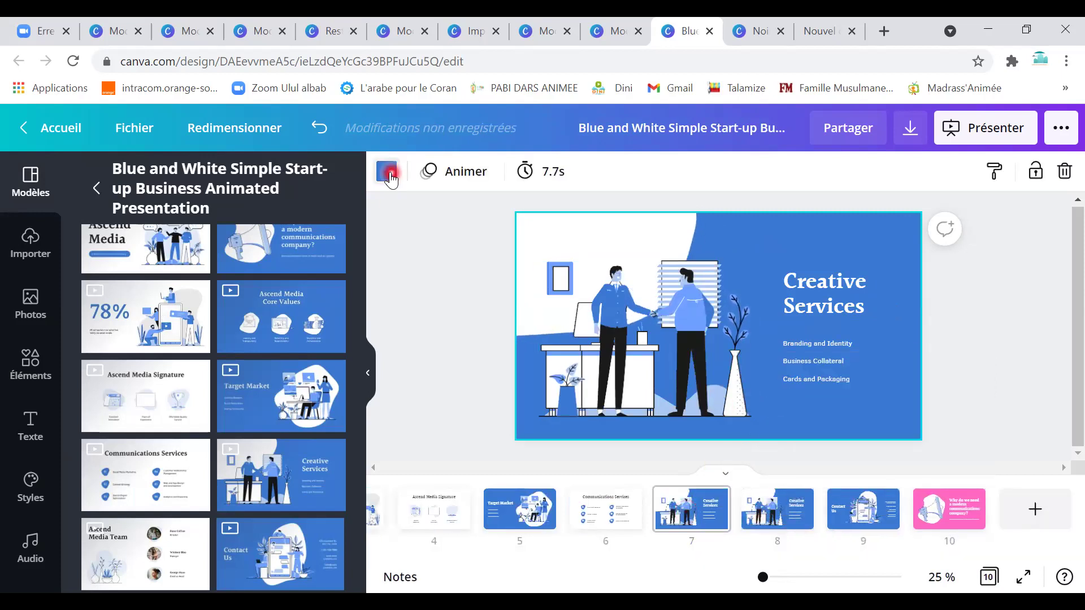
{"action": "left_click", "coordinate": [387, 171]}
{"action": "left_click", "coordinate": [339, 267]}
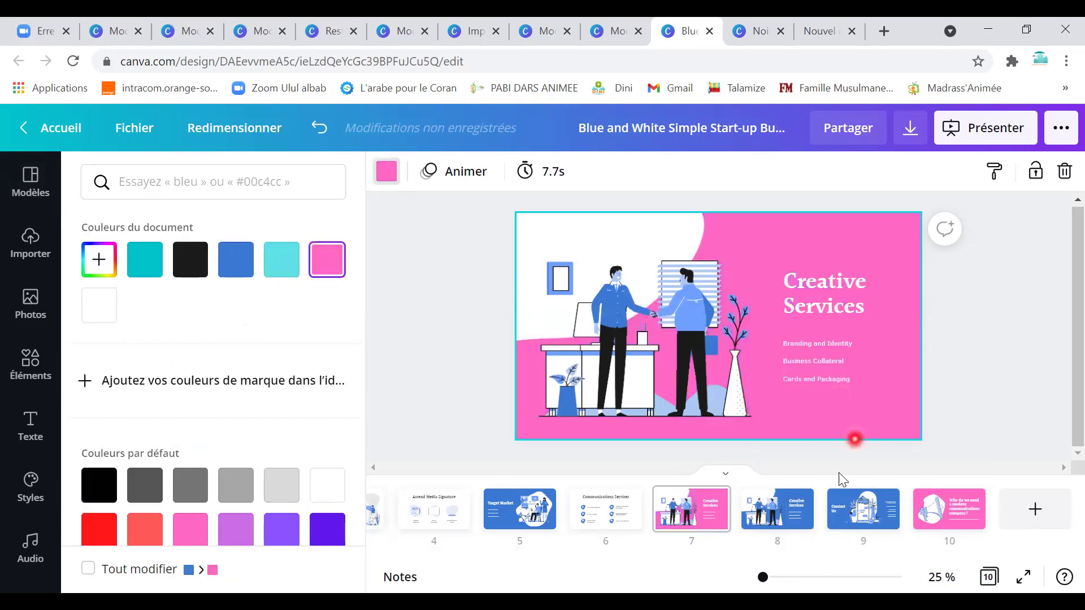
{"action": "left_click", "coordinate": [807, 505]}
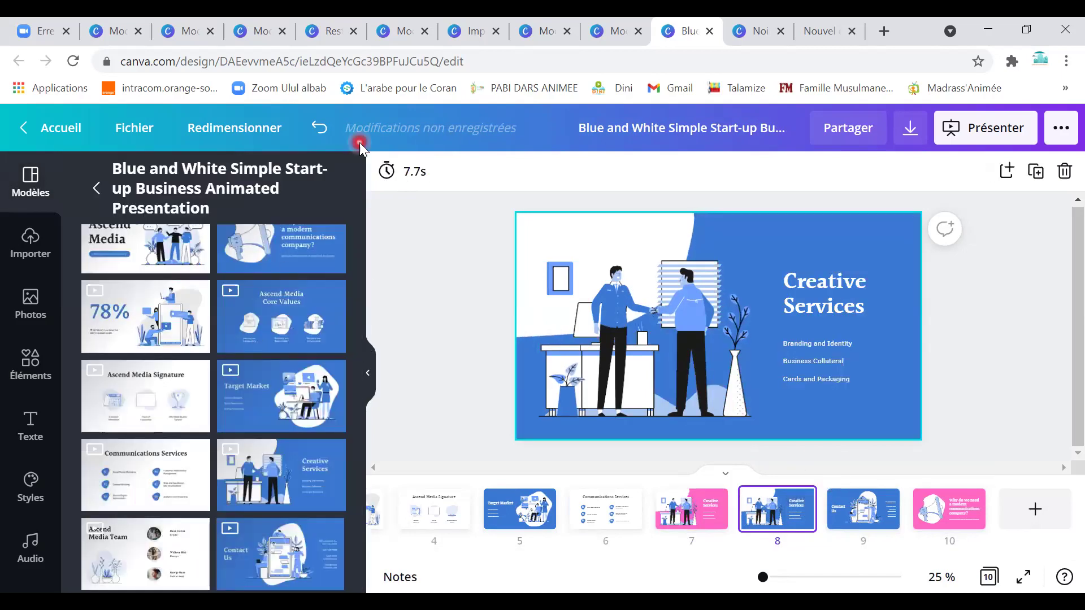
{"action": "left_click", "coordinate": [688, 281]}
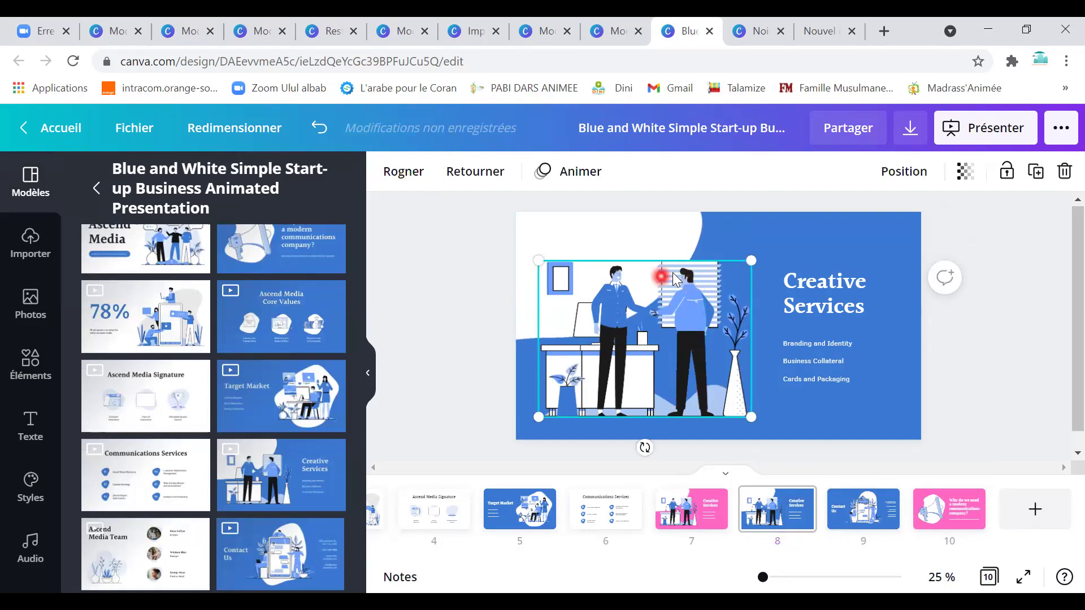
{"action": "left_click", "coordinate": [666, 236]}
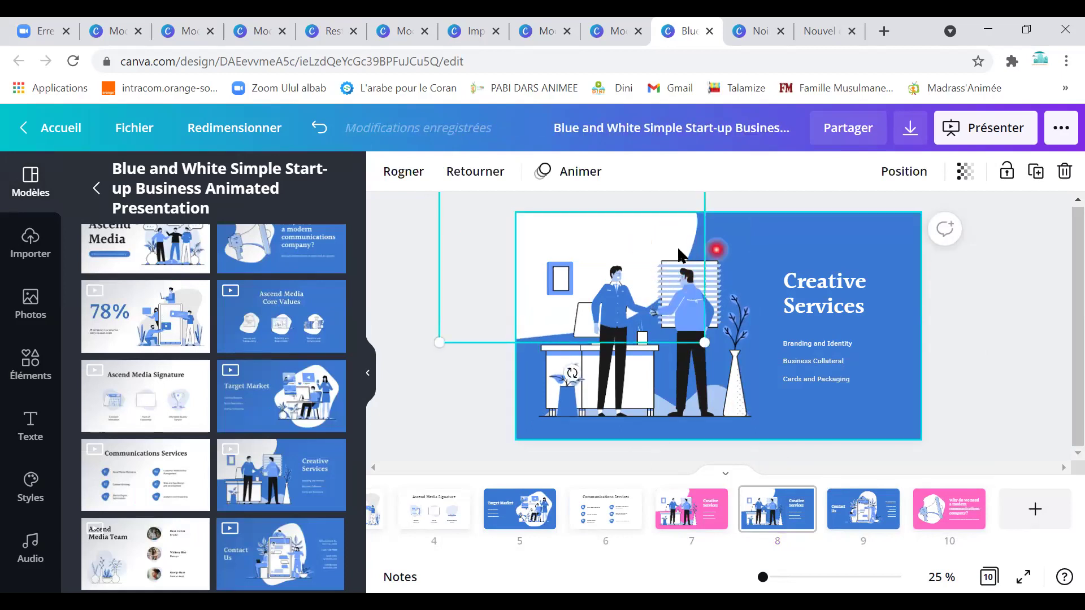
{"action": "left_click", "coordinate": [776, 246]}
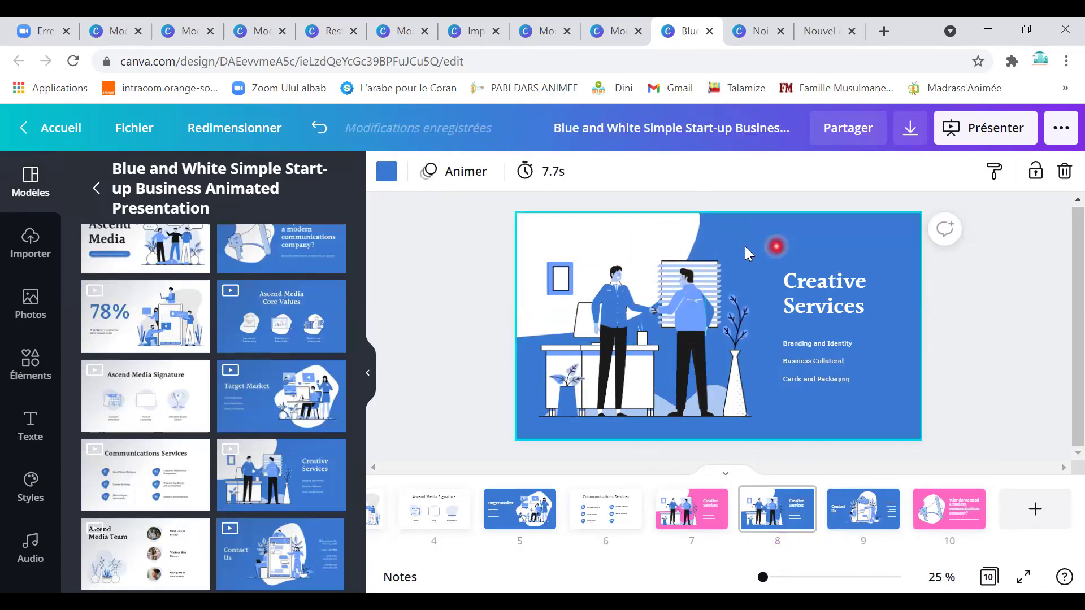
{"action": "left_click", "coordinate": [387, 171]}
{"action": "left_click", "coordinate": [141, 483]}
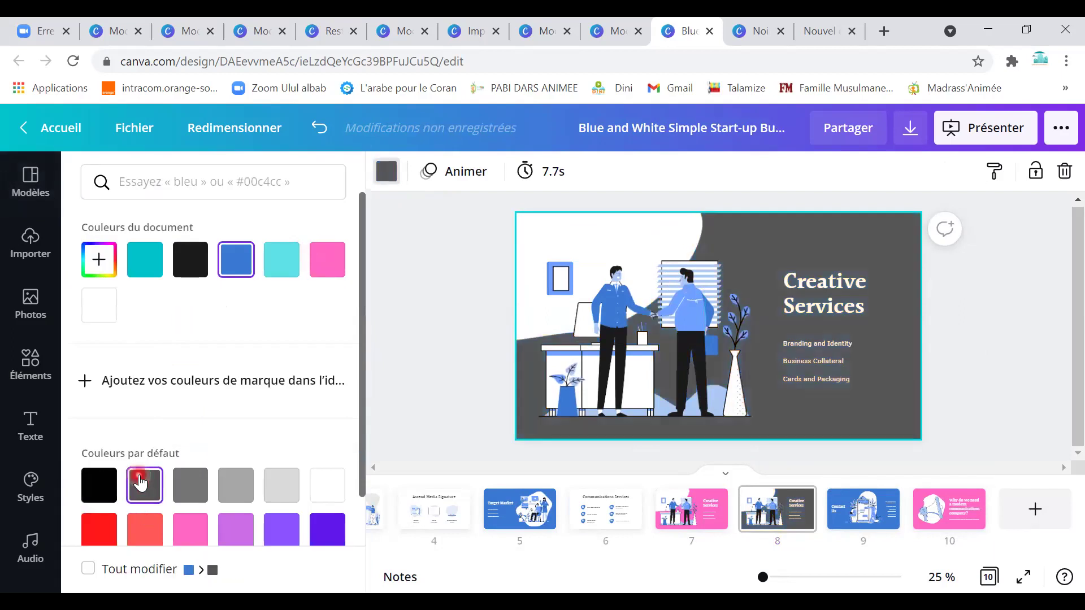
{"action": "left_click", "coordinate": [99, 485]}
{"action": "left_click", "coordinate": [704, 450]}
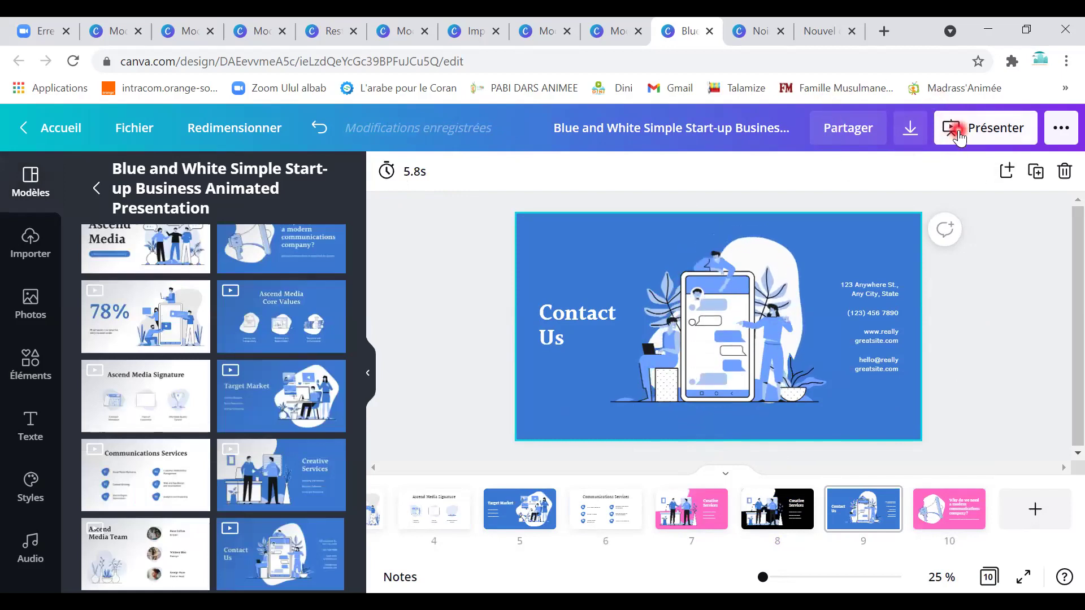
Present the deck full screen, jump to the last slide, then step back to Communications Services.
{"action": "left_click", "coordinate": [959, 138]}
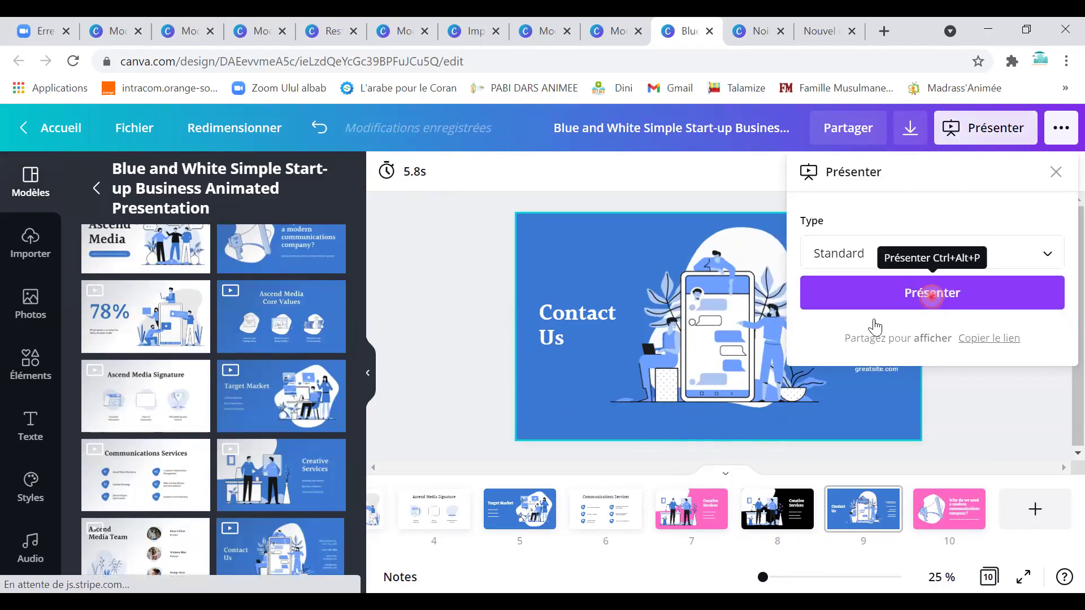
{"action": "left_click", "coordinate": [867, 295]}
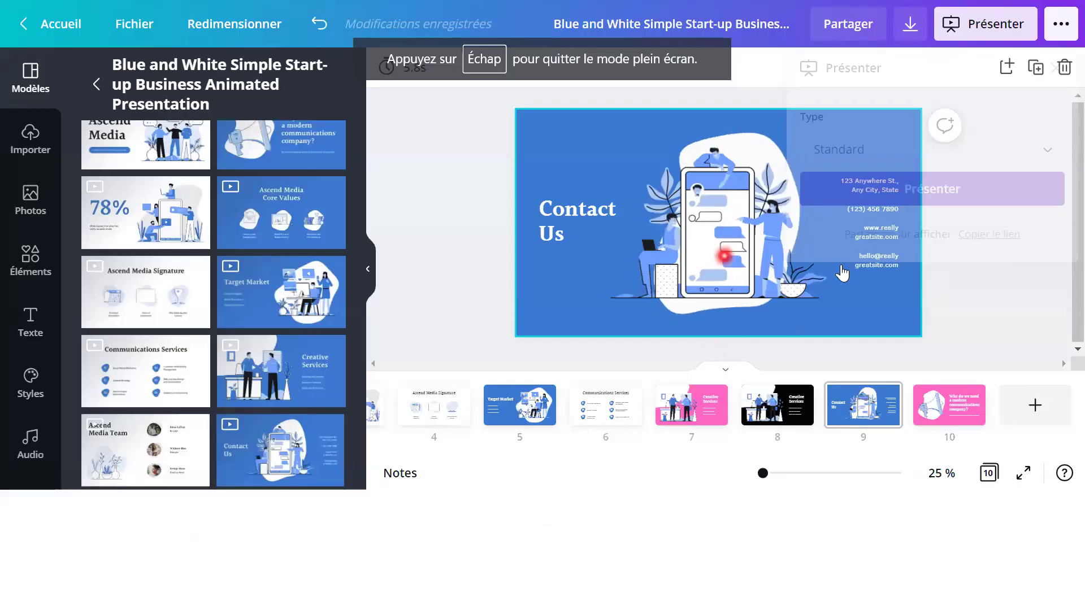
{"action": "left_click", "coordinate": [964, 203]}
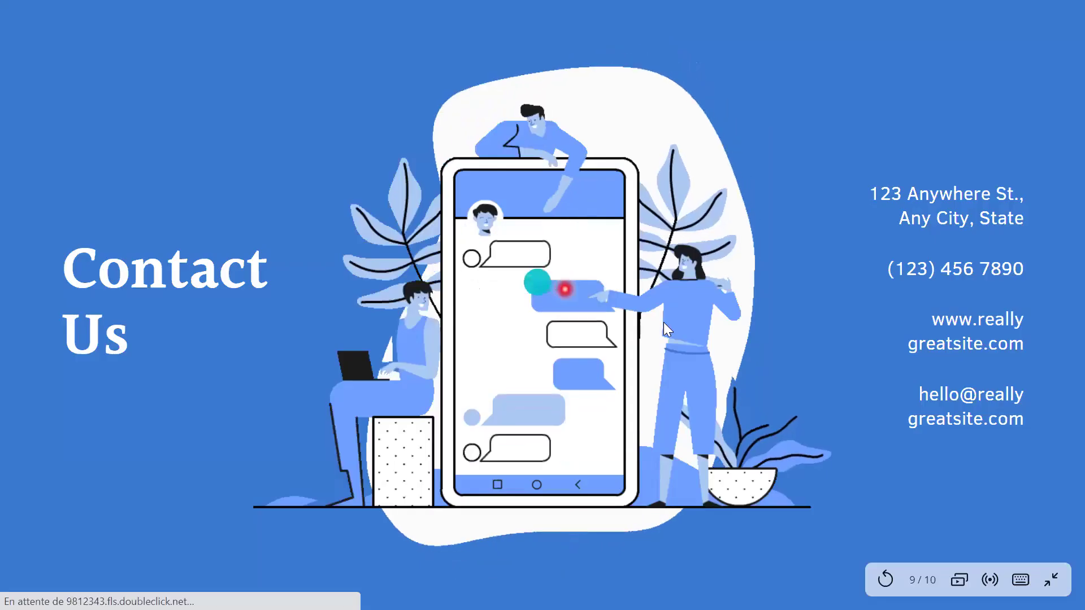
{"action": "left_click", "coordinate": [894, 290]}
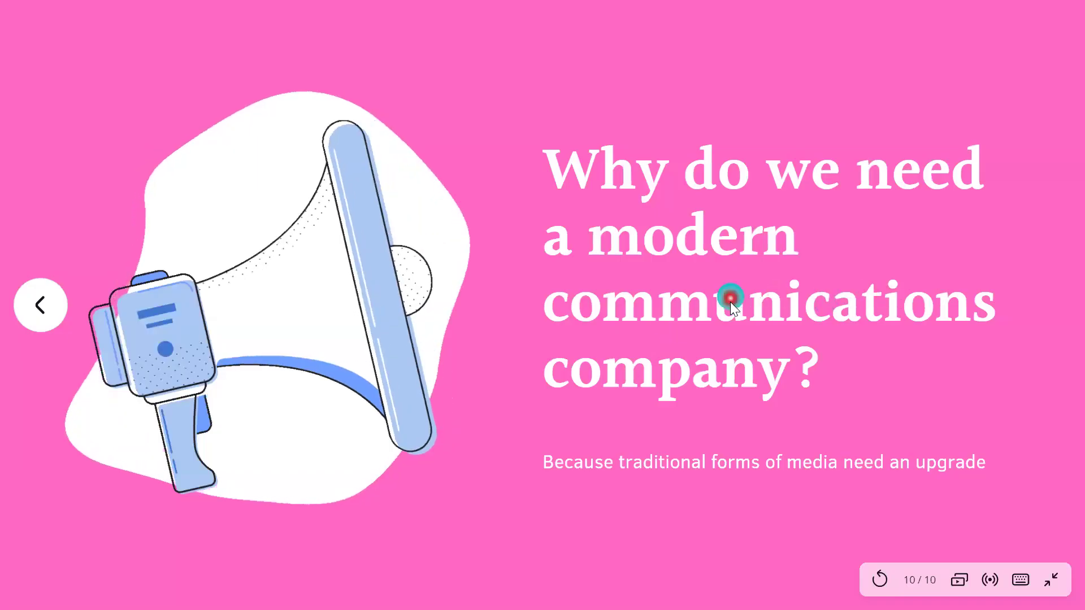
{"action": "left_click", "coordinate": [45, 307]}
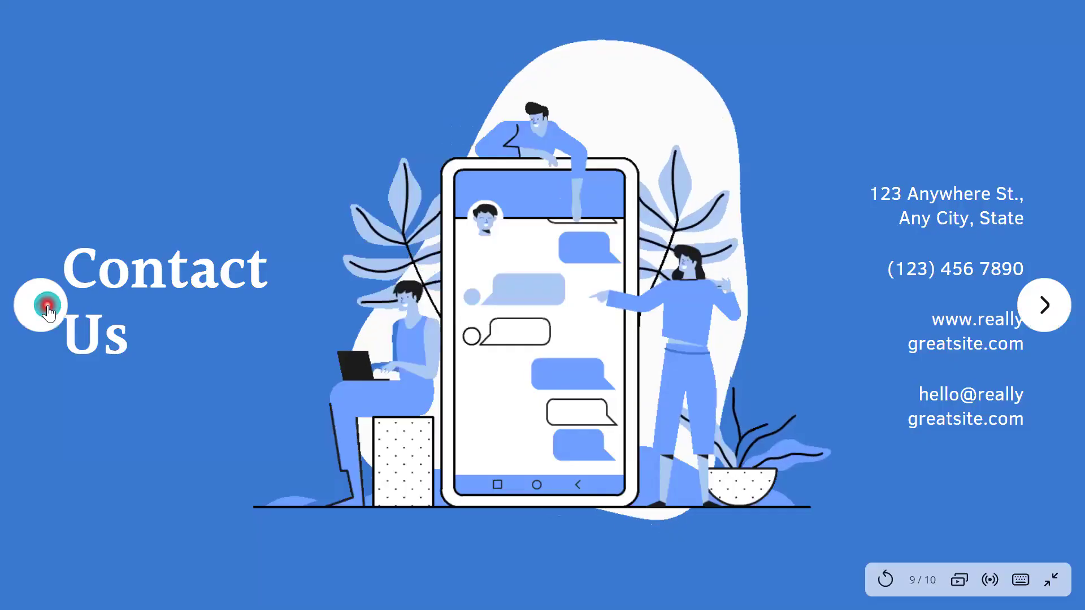
{"action": "left_click", "coordinate": [45, 310]}
{"action": "left_click", "coordinate": [38, 310]}
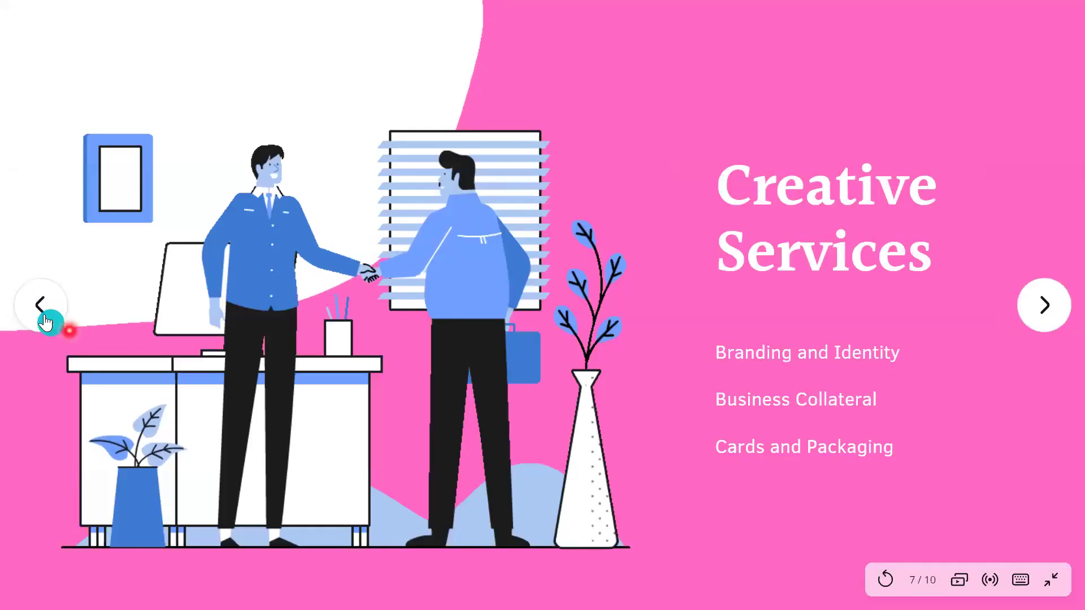
{"action": "key", "text": "Left"}
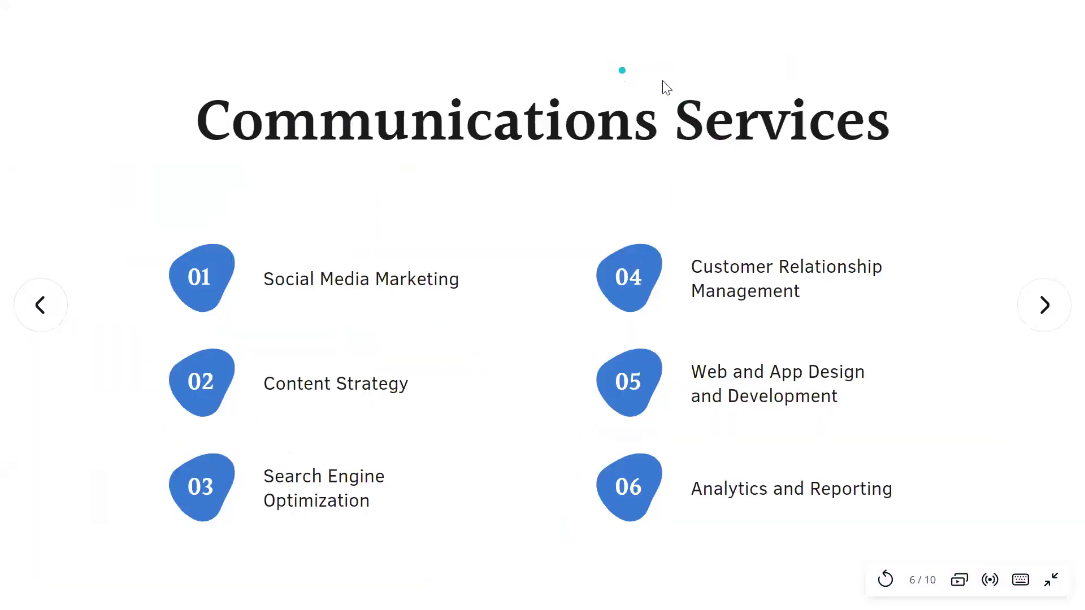
Exit the slideshow and open the Télécharger panel's Type de fichier format list.
{"action": "key", "text": "Escape"}
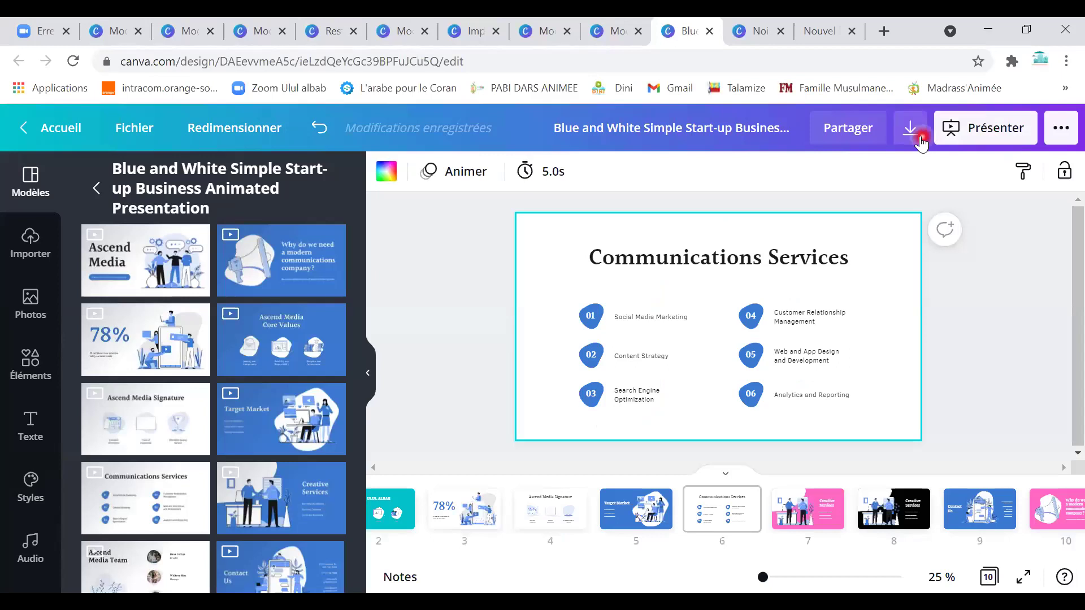
{"action": "left_click", "coordinate": [917, 139]}
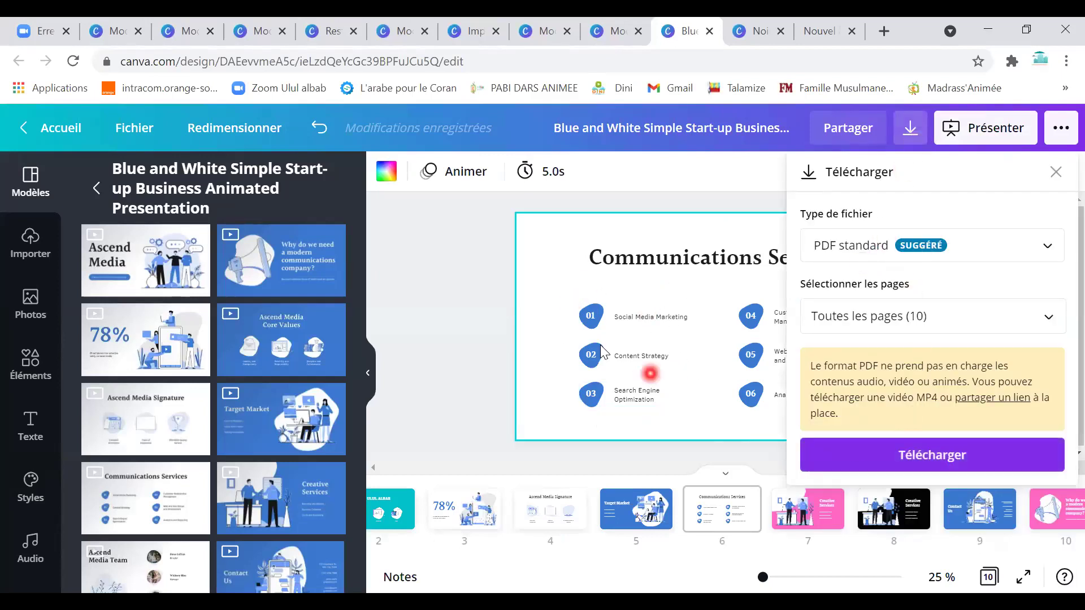
{"action": "left_click", "coordinate": [1047, 247]}
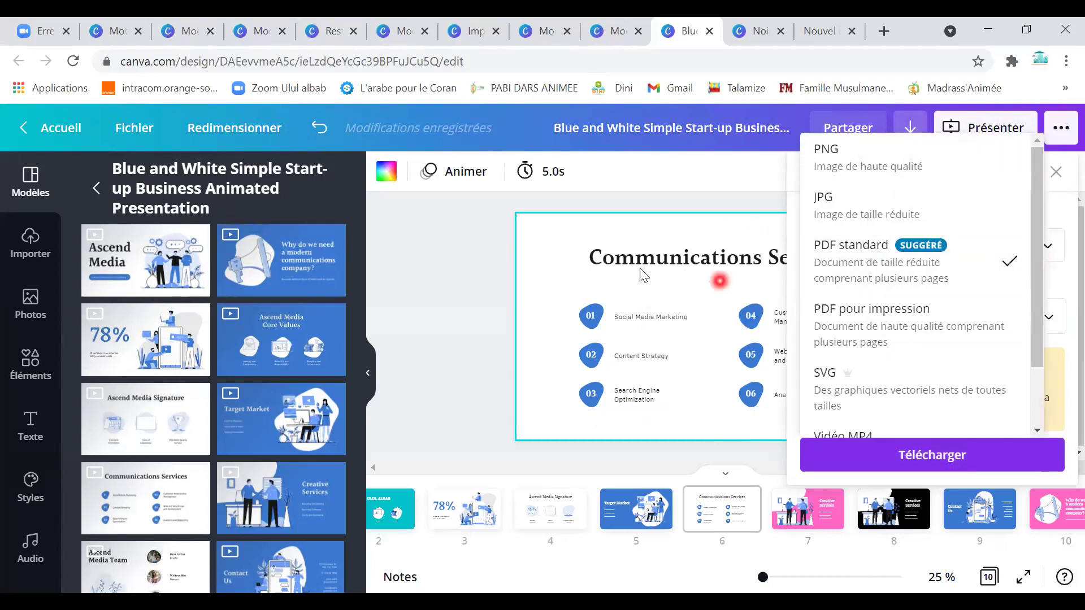